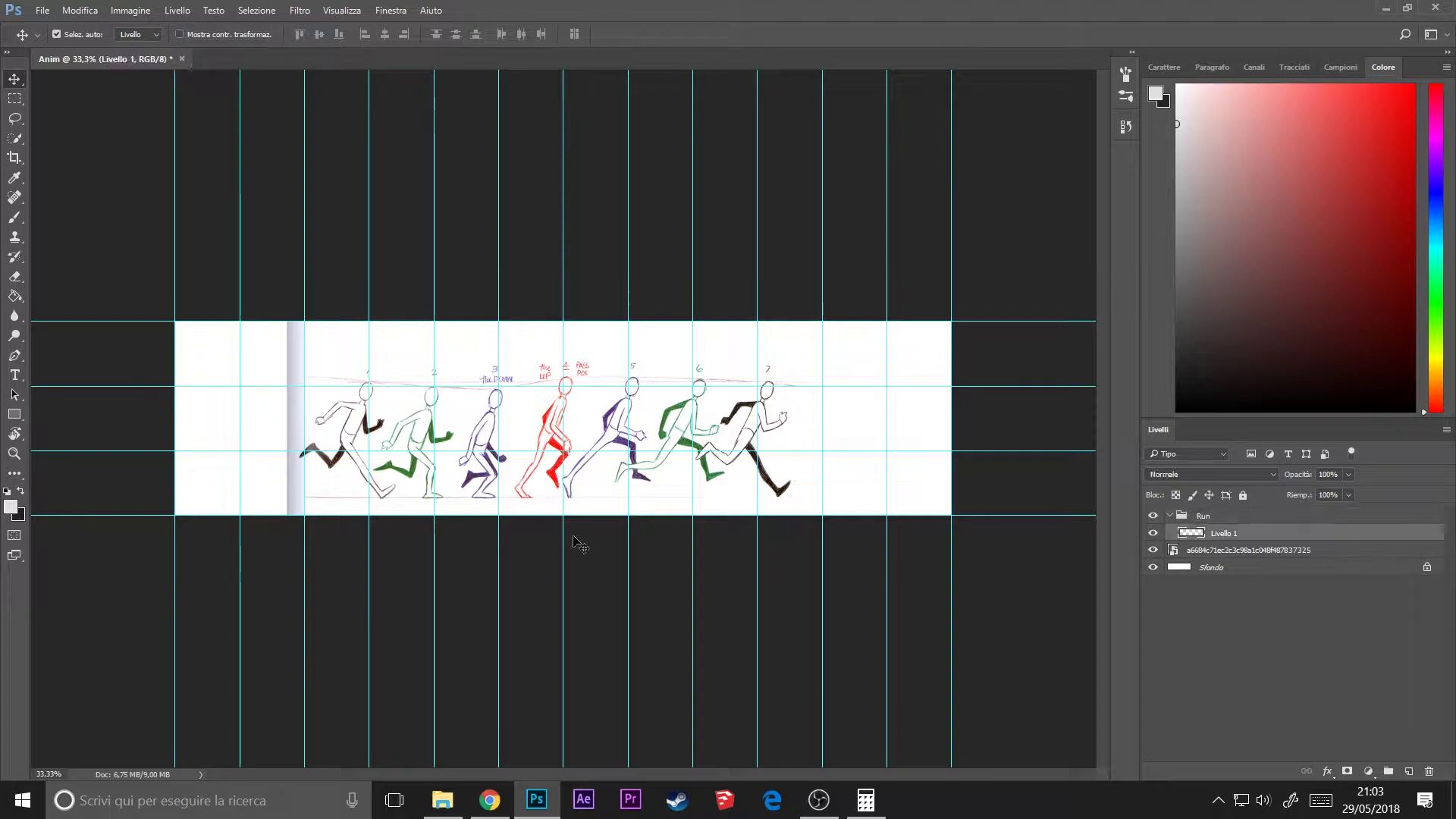
# - Hide the guides across the canvas and undo the stray stroke over the green arm
pyautogui.press('b')
pyautogui.hotkey('ctrl', '+')
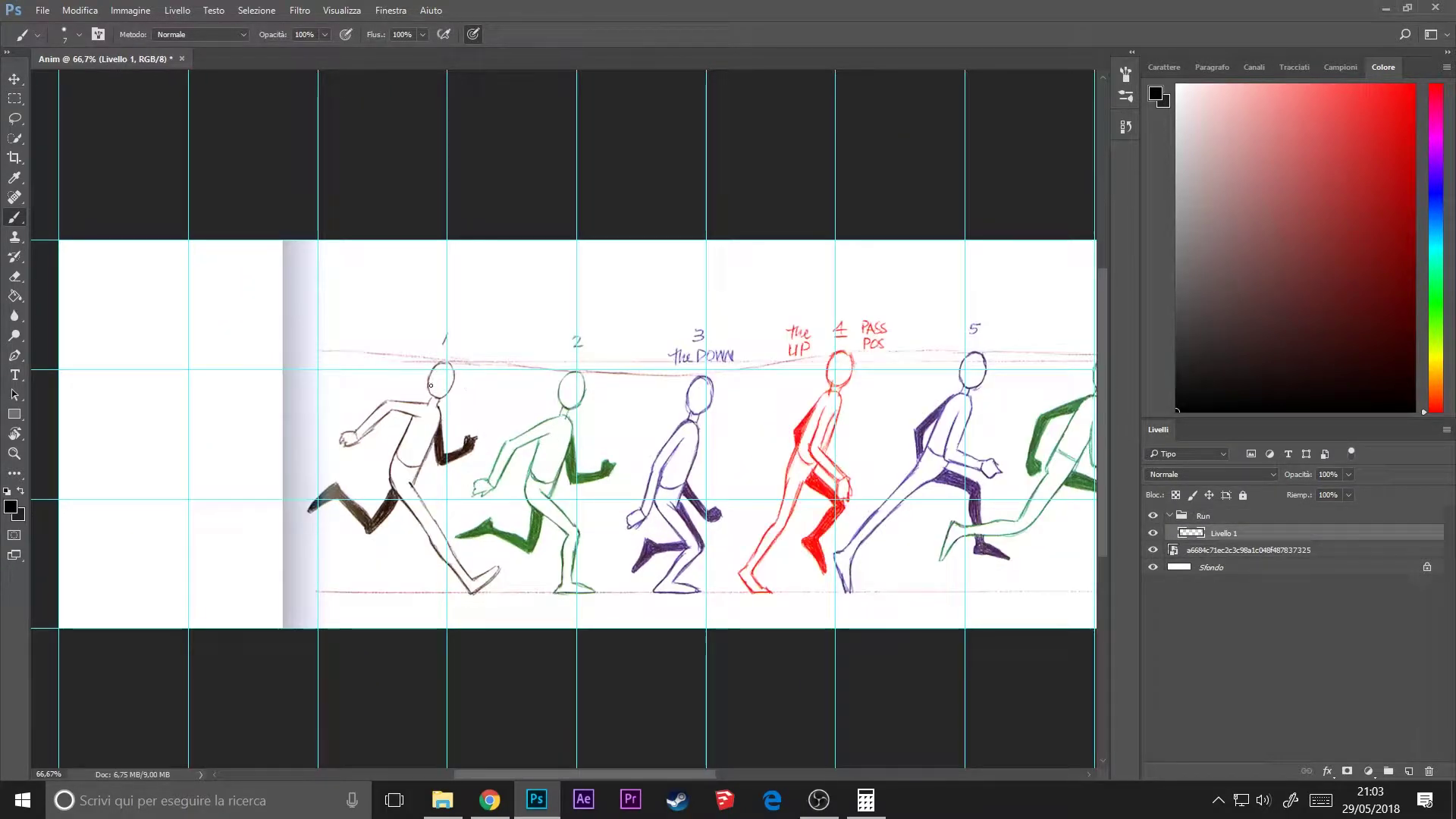
pyautogui.moveTo(836, 474); pyautogui.dragTo(767, 485)
pyautogui.hotkey('ctrl', ';')
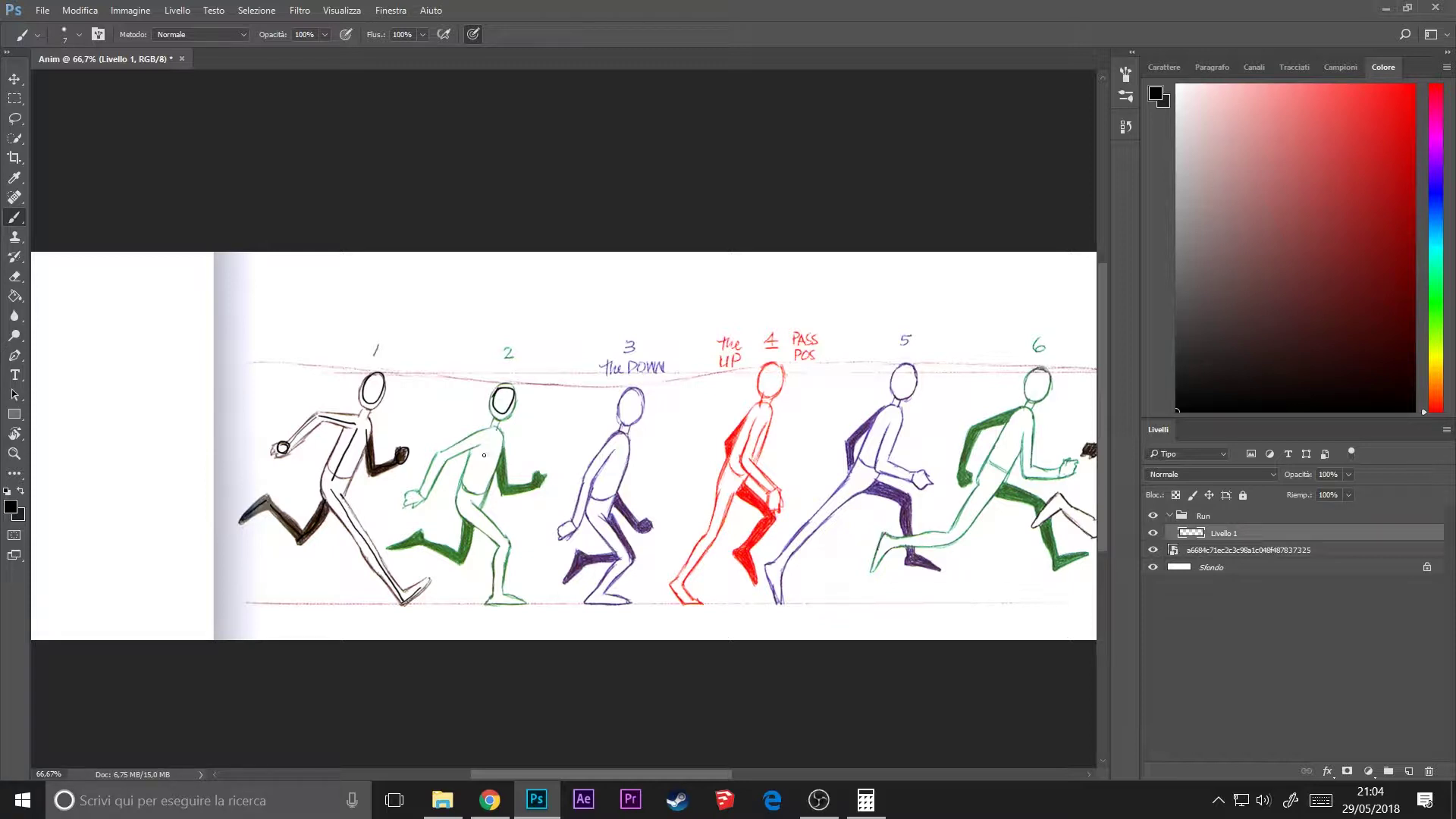
pyautogui.hotkey('ctrl', 'z')
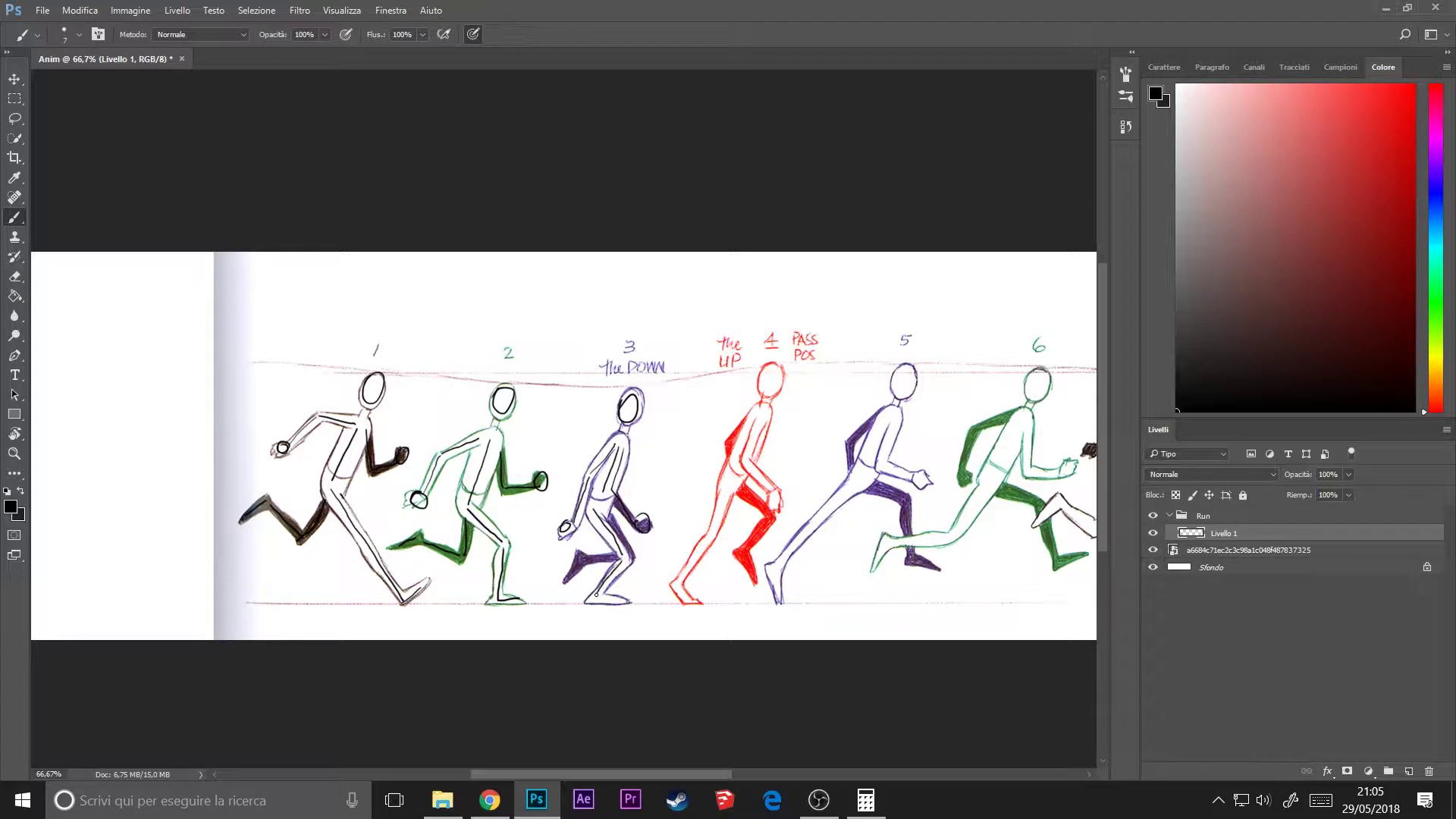
pyautogui.moveTo(774, 377); pyautogui.dragTo(622, 370)
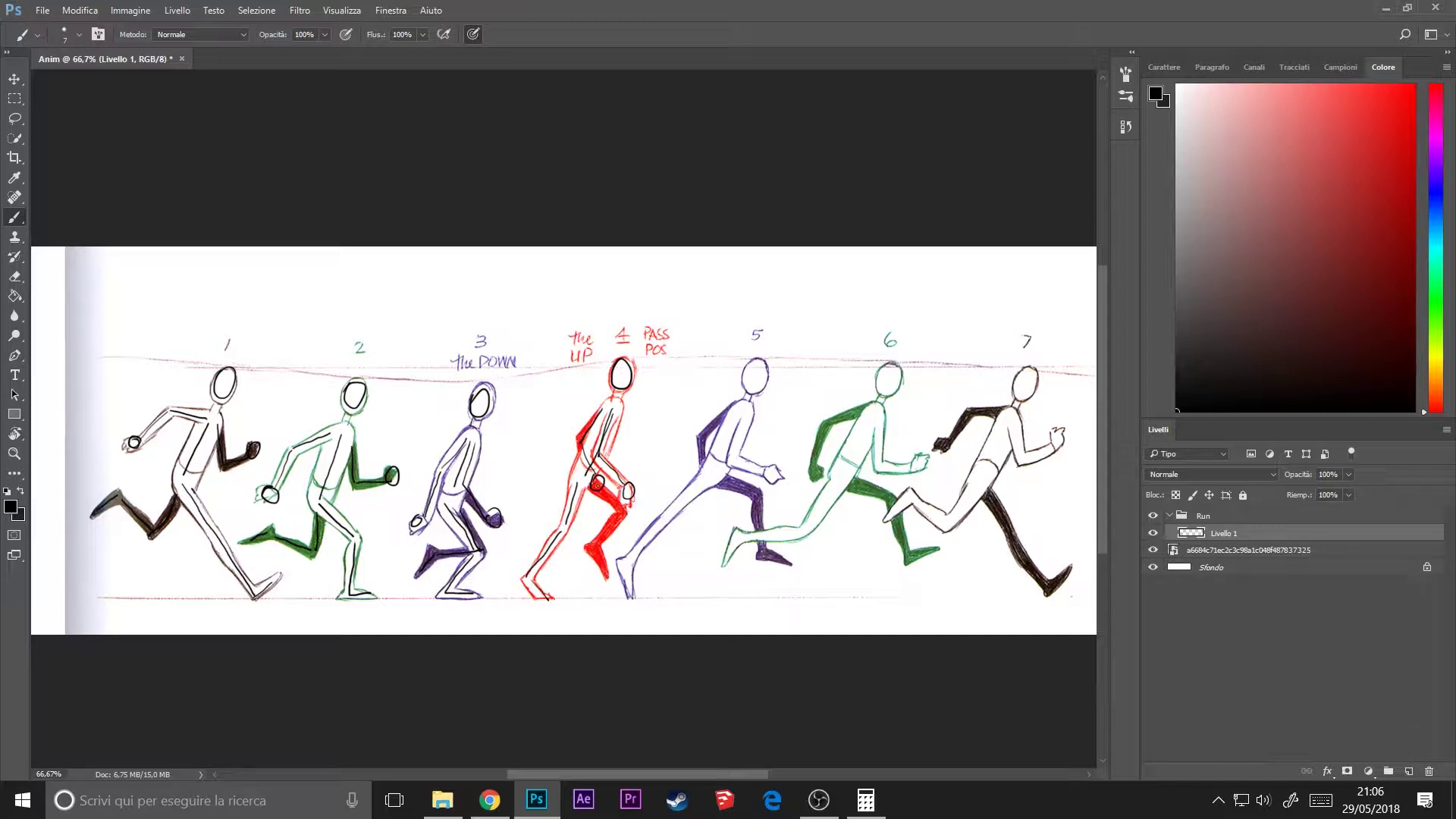
# - Pick a dark reddish colour, hide the reference scan and add a layer above Livello 1
pyautogui.click(1177, 366)
pyautogui.moveTo(777, 460); pyautogui.dragTo(665, 478)
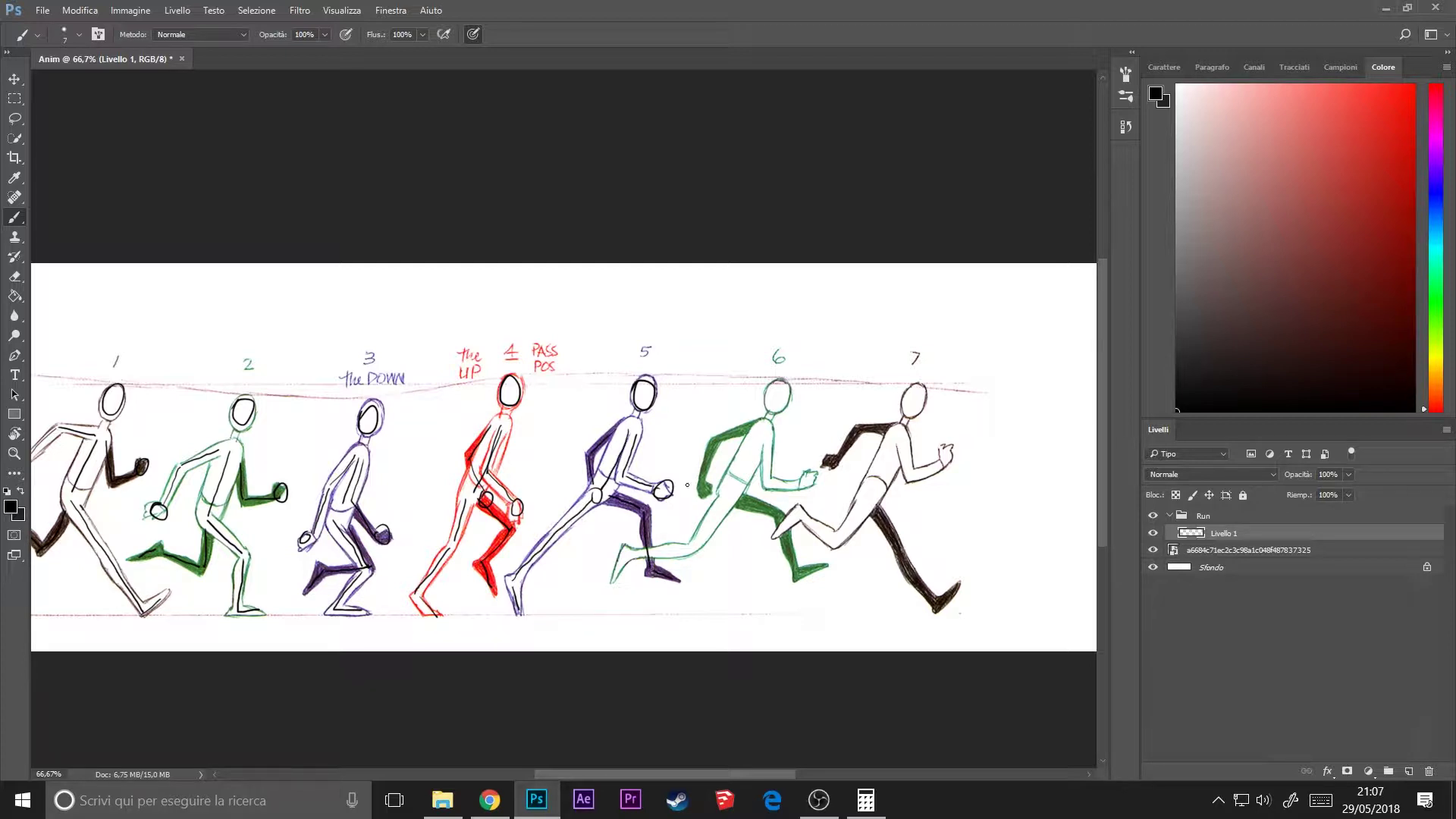
pyautogui.click(1214, 550)
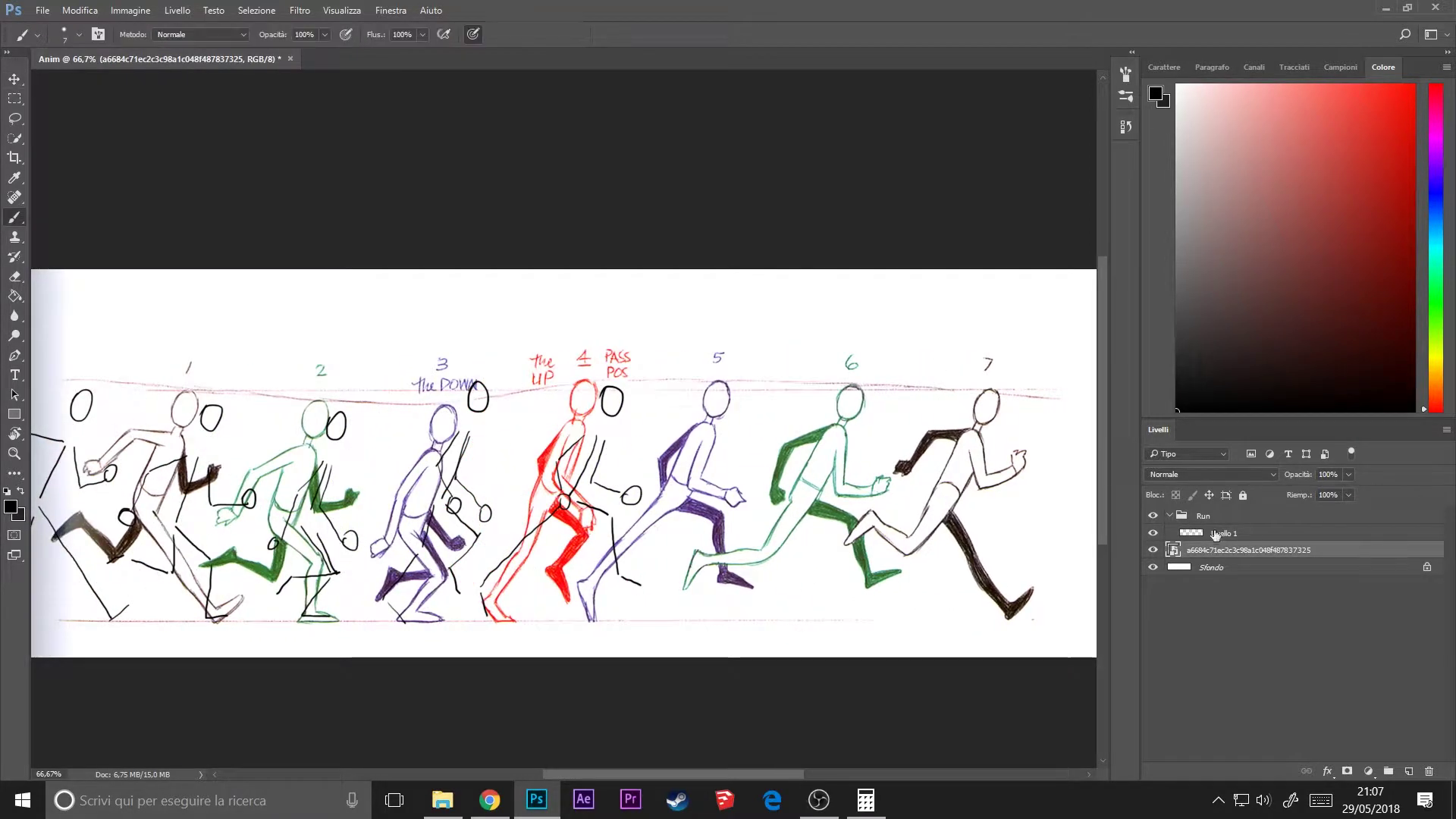
pyautogui.click(1216, 536)
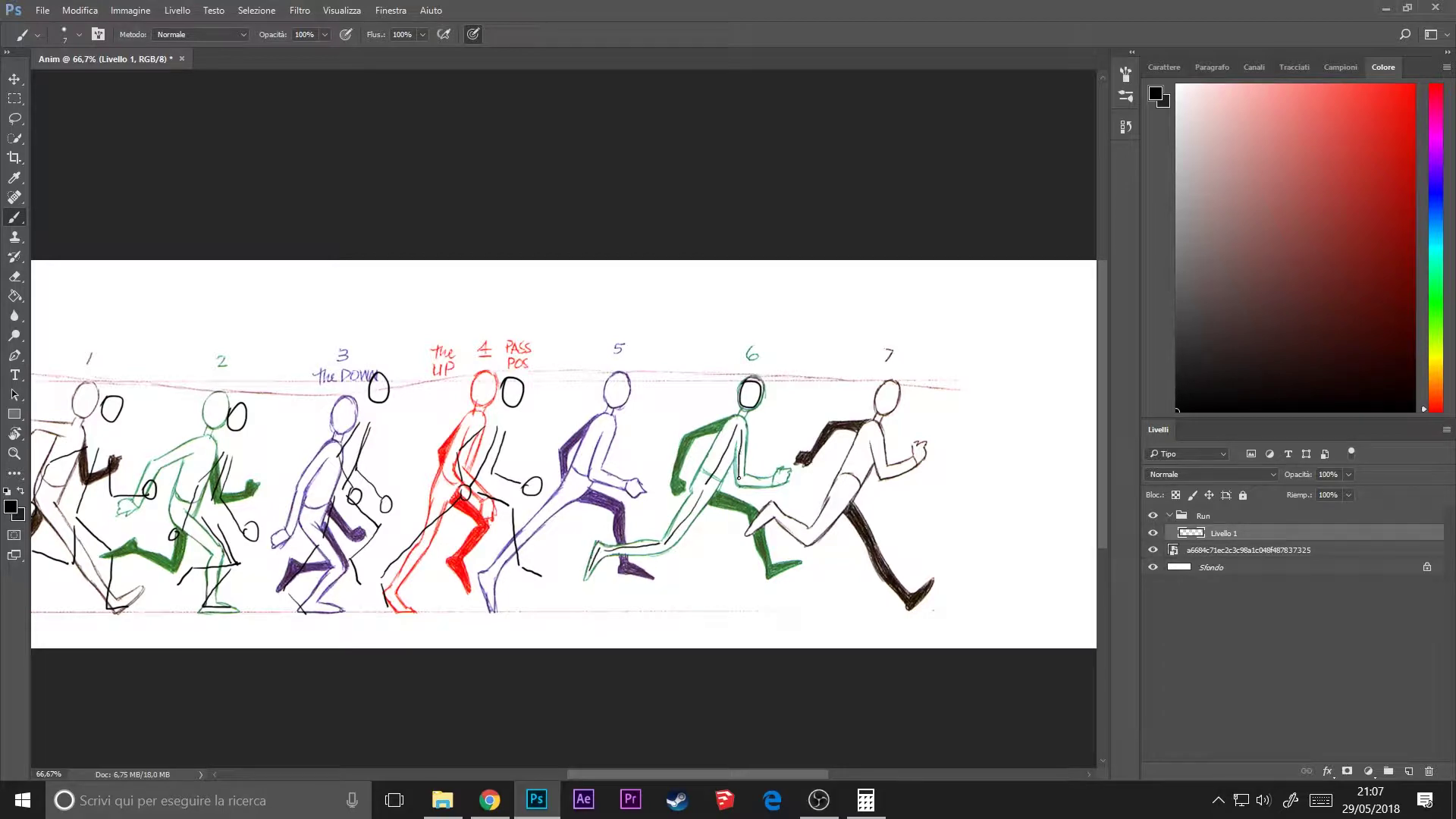
pyautogui.click(1153, 550)
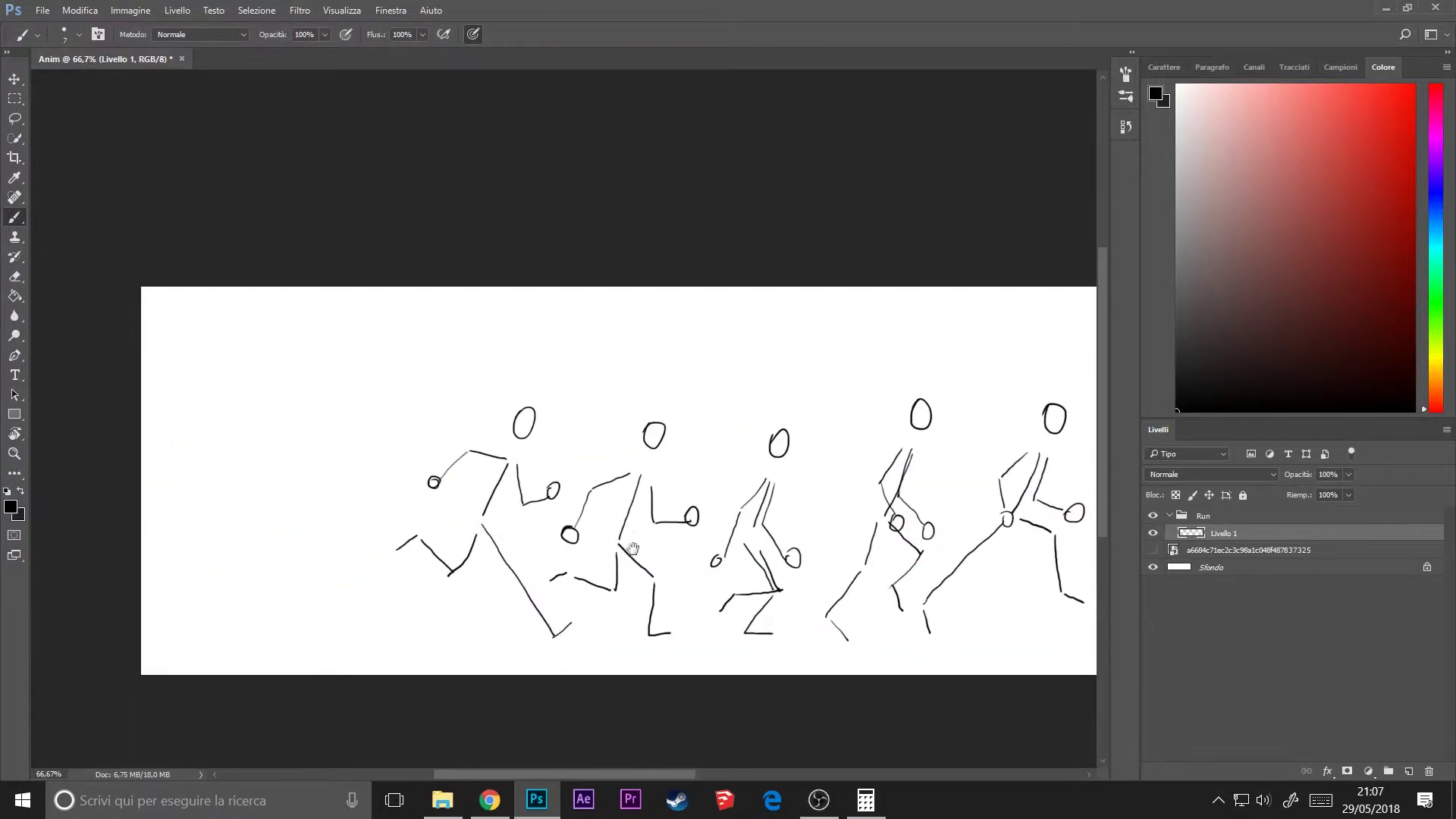
pyautogui.click(1408, 771)
pyautogui.hotkey('ctrl', '+')
pyautogui.hotkey('ctrl', '+')
# - At 100% zoom, scribble the first figure's head solid black, discarding a thick test stroke
pyautogui.hotkey('ctrl', '-')
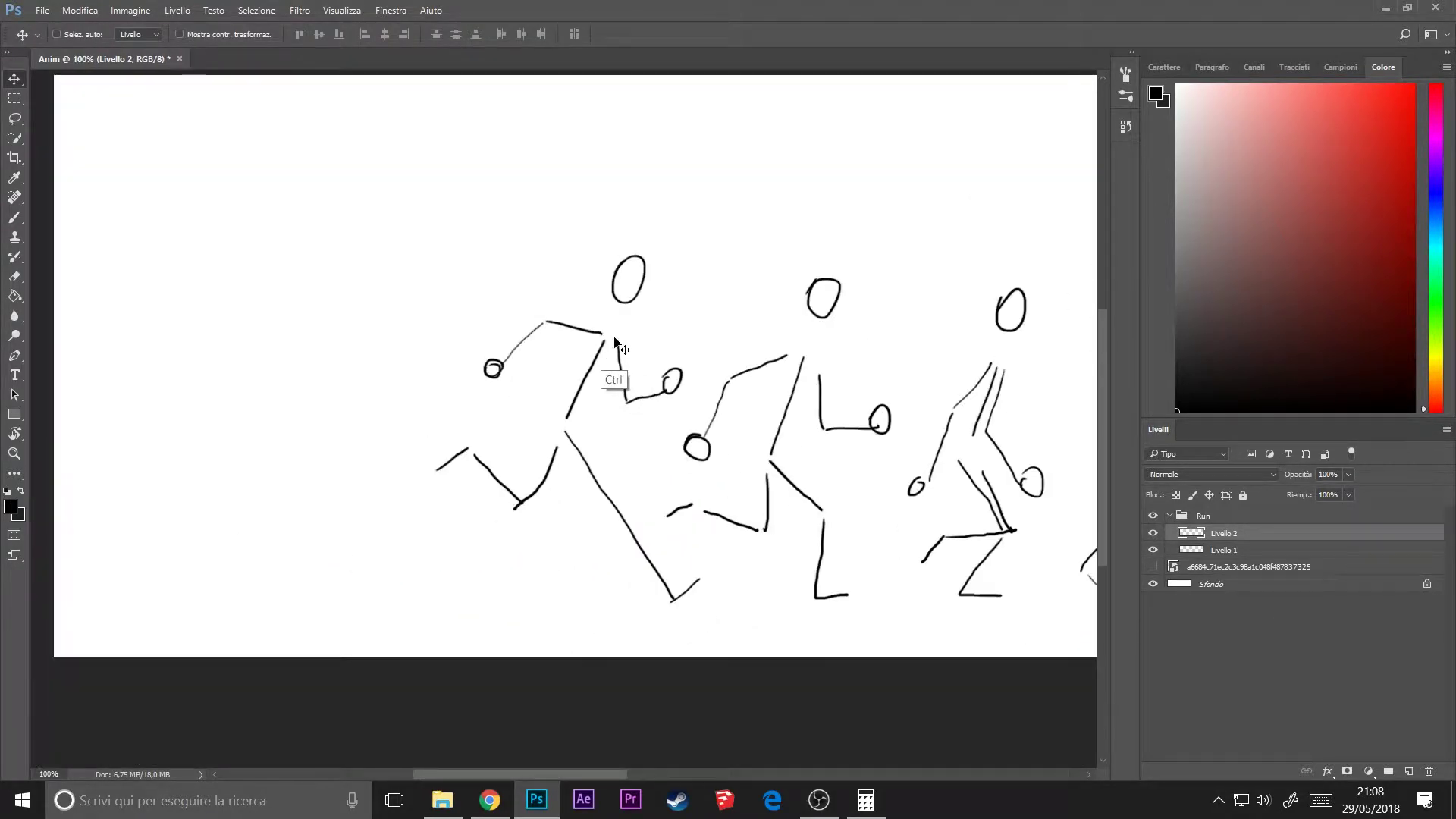
pyautogui.press('b')
pyautogui.moveTo(430, 287); pyautogui.dragTo(637, 339)
pyautogui.hotkey('ctrl', 'z')
pyautogui.moveTo(612, 255)
pyautogui.mouseDown()
pyautogui.moveTo(569, 299)
pyautogui.moveTo(609, 326)
pyautogui.mouseUp()
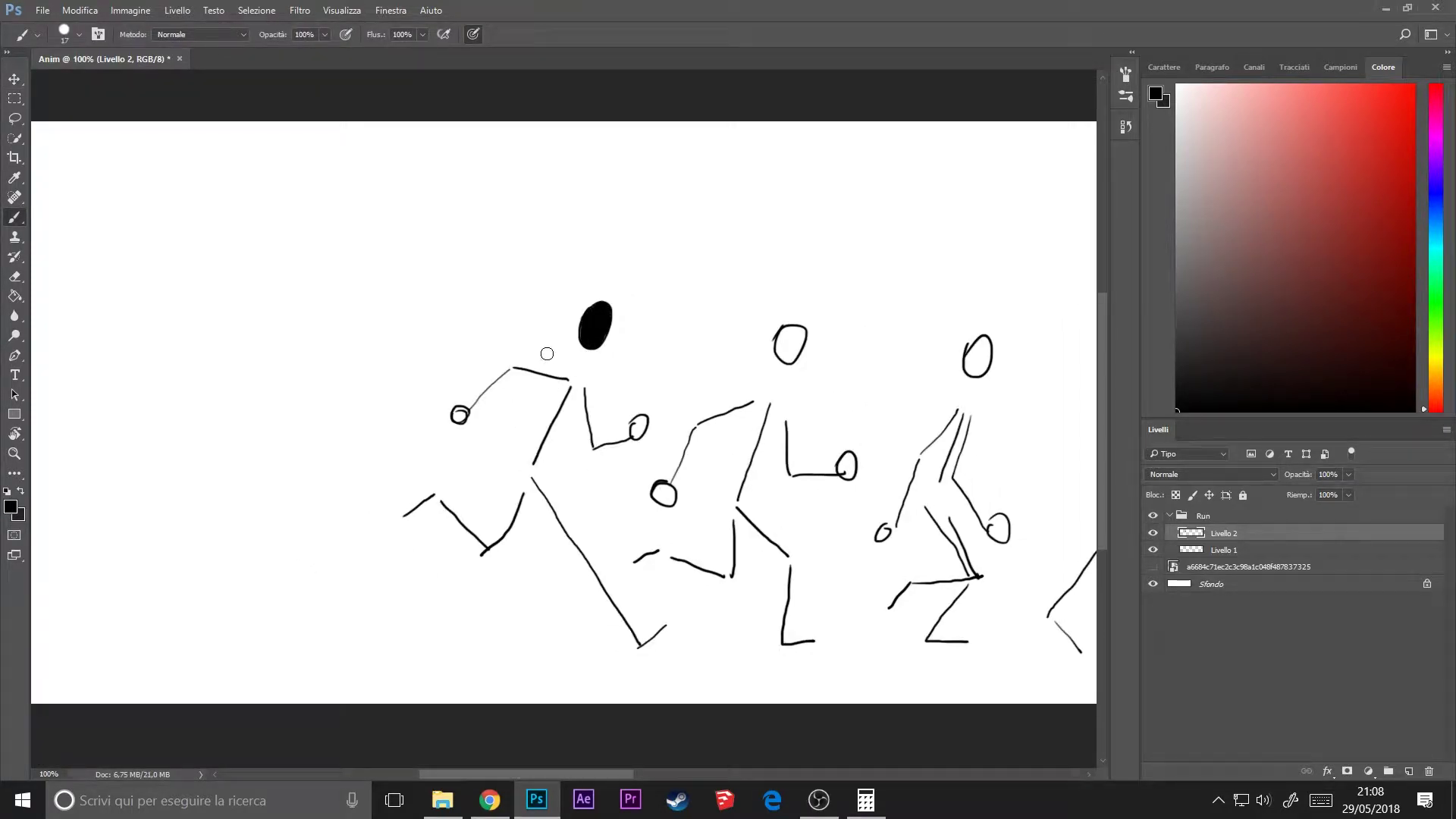
# - Try a freehand lasso selection near the head, then cancel it and return to the Brush
pyautogui.press('l')
pyautogui.moveTo(493, 265); pyautogui.dragTo(486, 273)
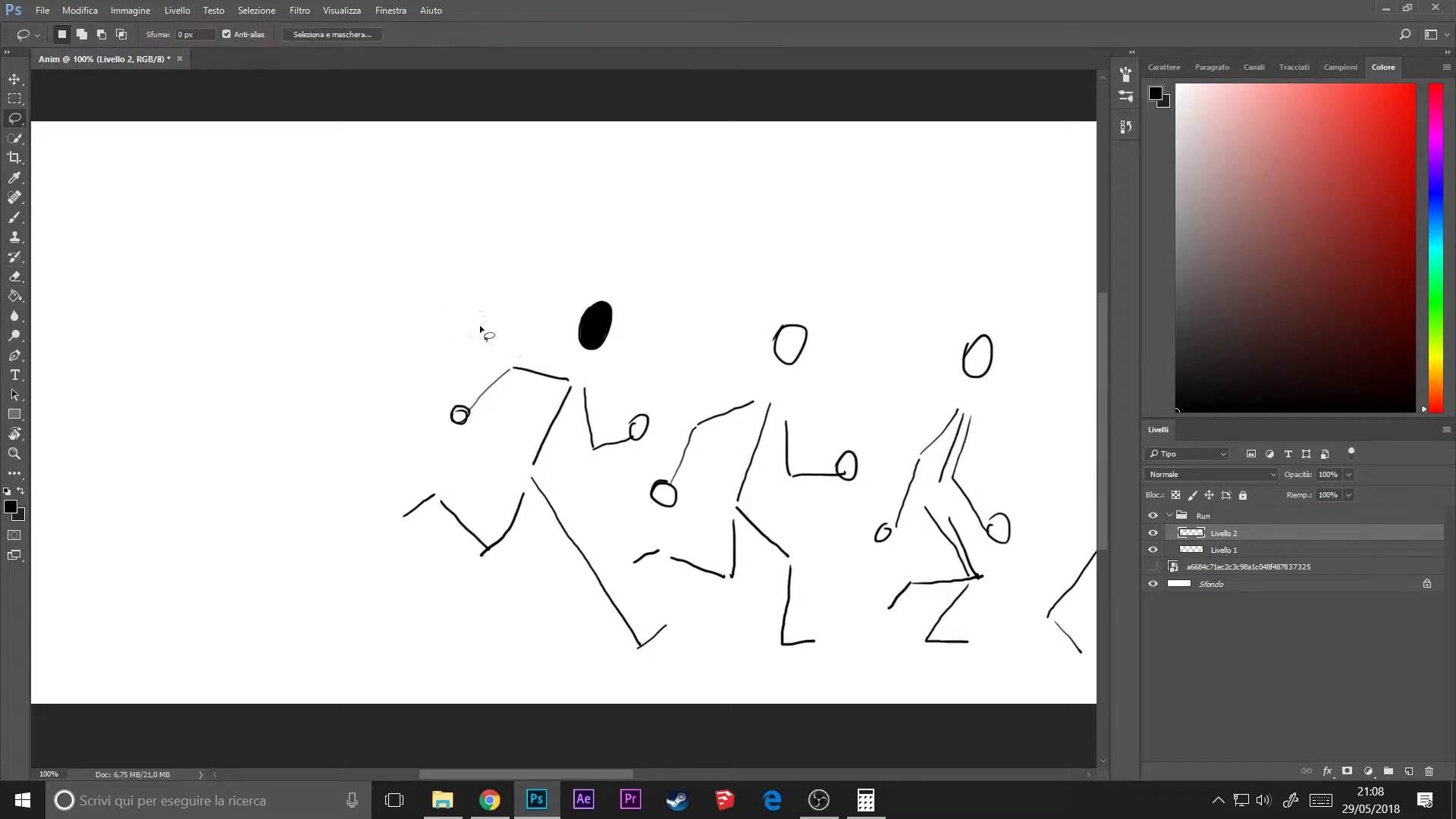
pyautogui.rightClick(497, 332)
pyautogui.rightClick(442, 458)
pyautogui.press('Escape')
pyautogui.press('b')
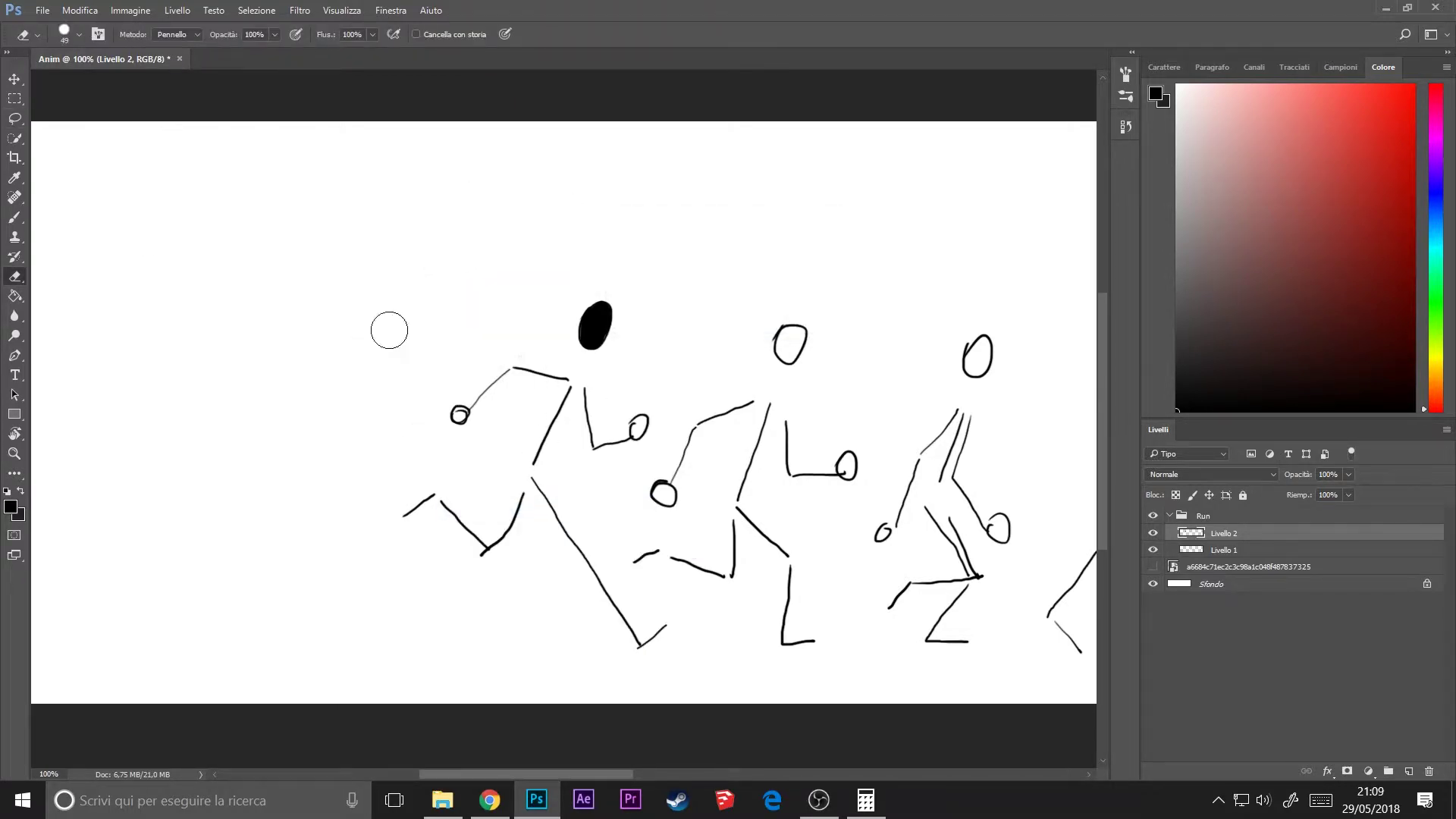
# - With a thinner brush, ink the upper arm and forearm outlines and fill the hand black
pyautogui.moveTo(518, 357); pyautogui.dragTo(566, 374)
pyautogui.scroll(1, 545, 371)
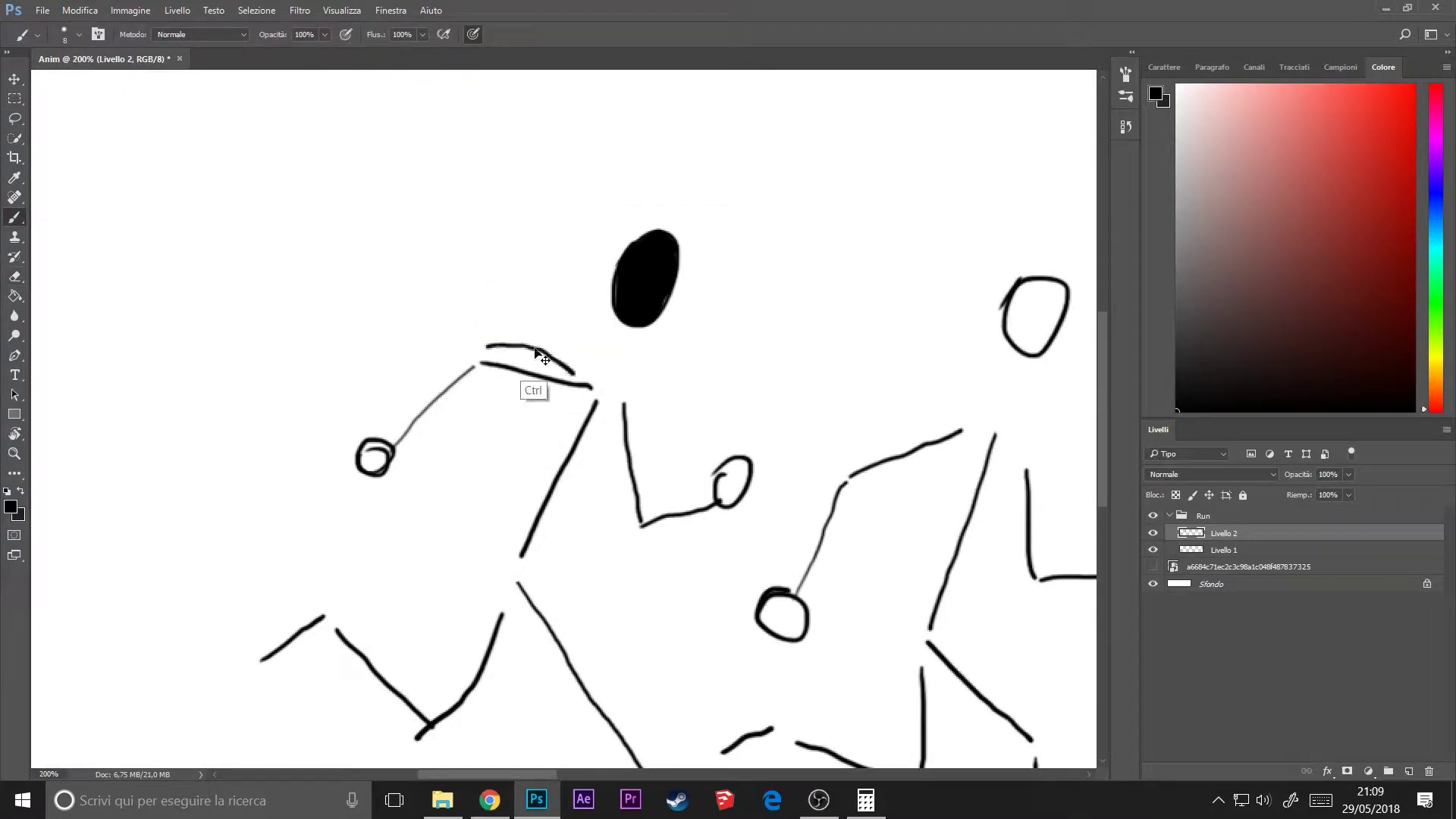
pyautogui.hotkey('ctrl', 'z')
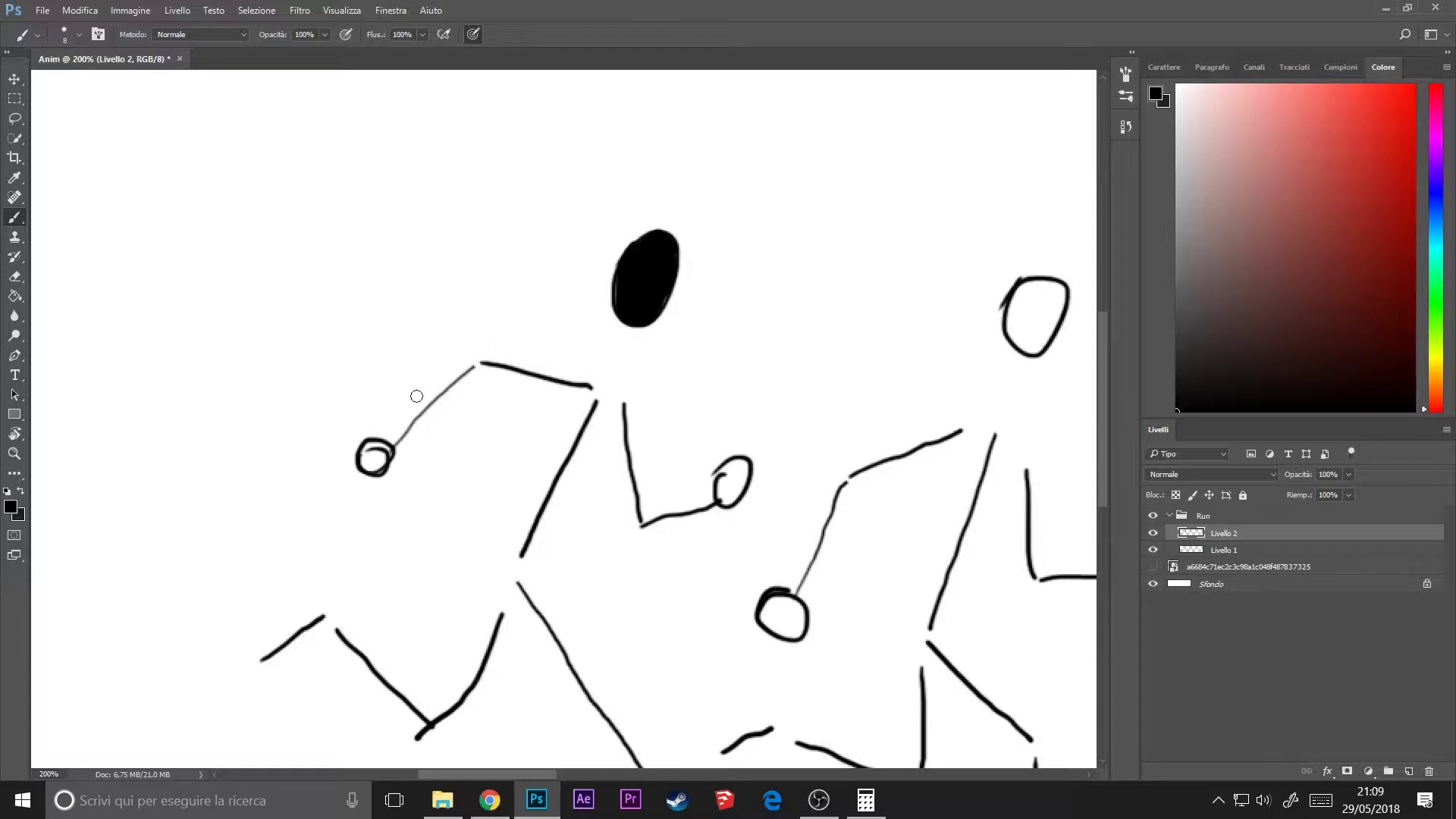
pyautogui.moveTo(484, 342); pyautogui.dragTo(592, 361)
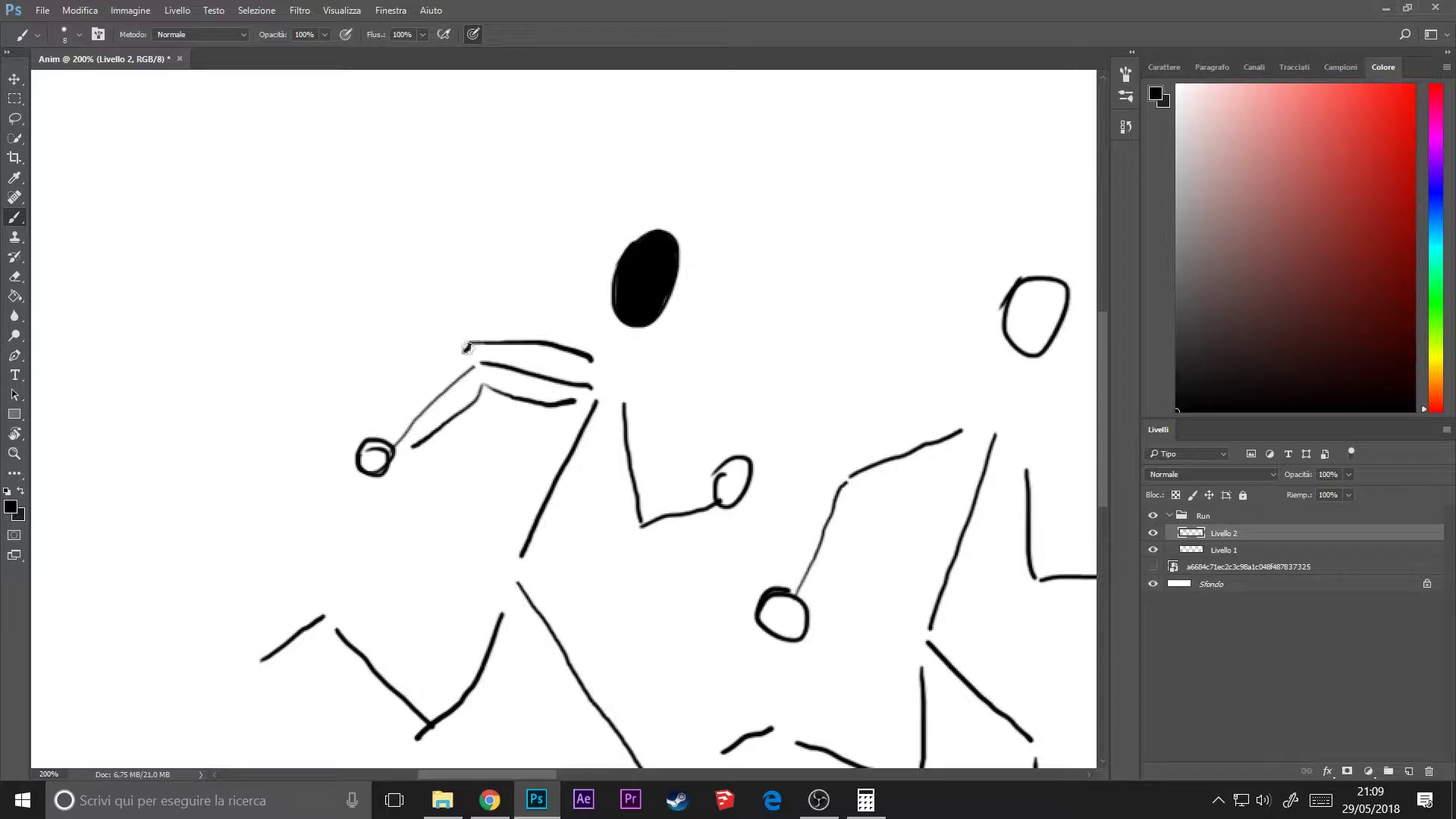
pyautogui.moveTo(467, 349); pyautogui.dragTo(376, 455)
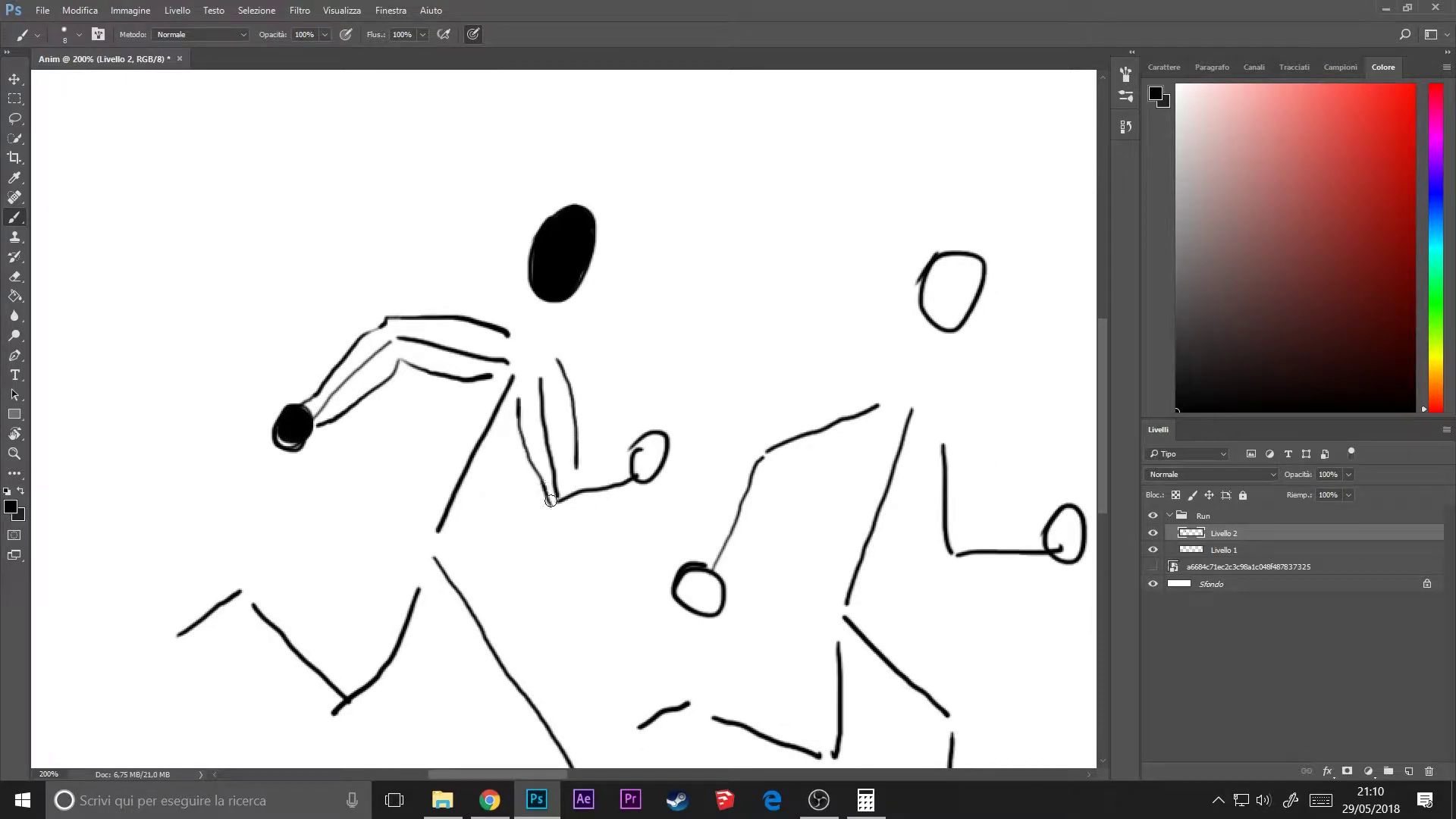
pyautogui.moveTo(562, 508); pyautogui.dragTo(649, 454)
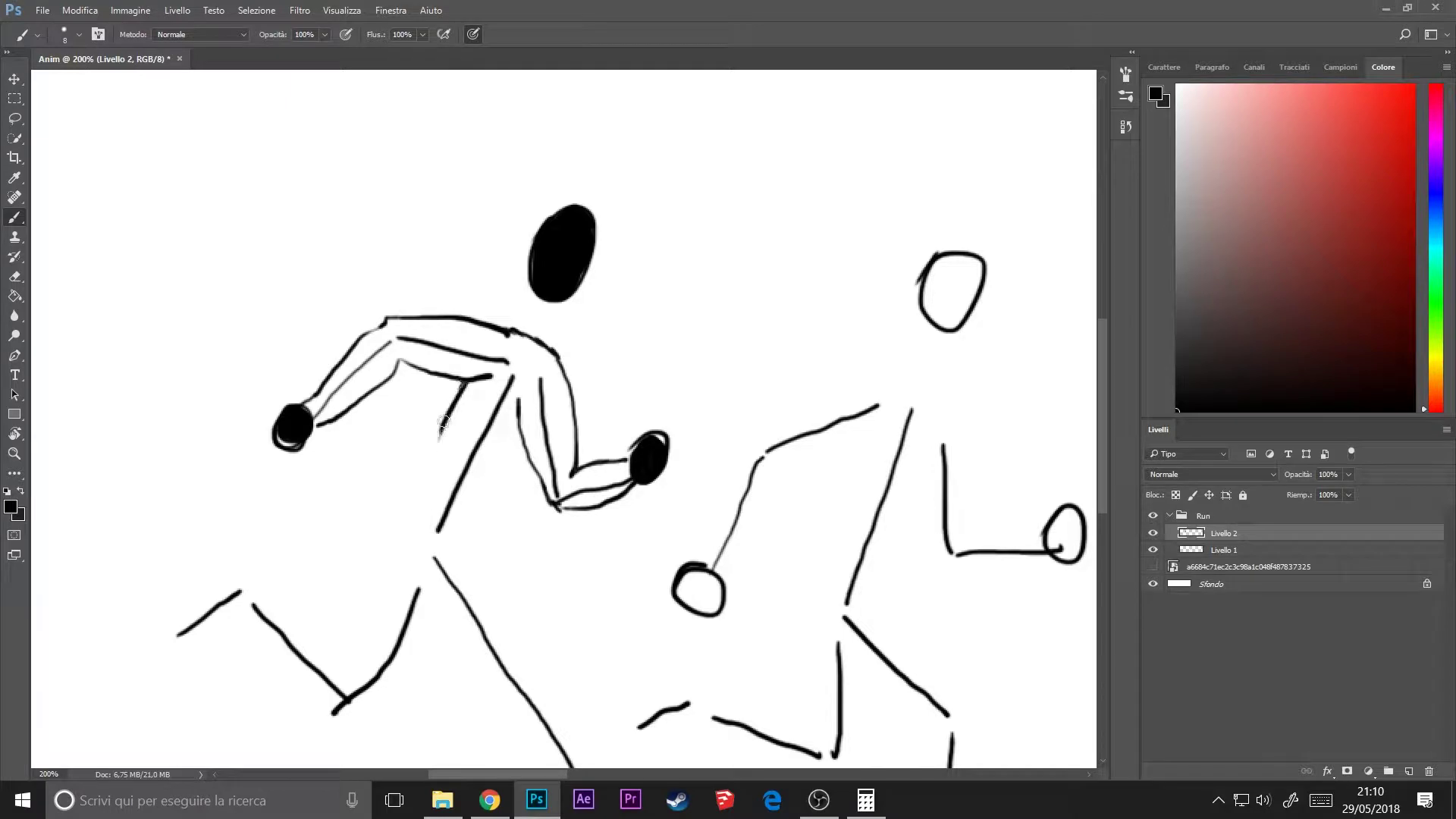
# - Ink double leg outlines from knee to foot and add a solid black foot
pyautogui.moveTo(444, 421); pyautogui.dragTo(399, 523)
pyautogui.moveTo(523, 443); pyautogui.dragTo(485, 521)
pyautogui.moveTo(391, 551); pyautogui.dragTo(335, 732)
pyautogui.moveTo(345, 678)
pyautogui.mouseDown()
pyautogui.moveTo(268, 610)
pyautogui.moveTo(394, 552)
pyautogui.moveTo(322, 577)
pyautogui.mouseUp()
pyautogui.moveTo(396, 522)
pyautogui.mouseDown()
pyautogui.moveTo(330, 576)
pyautogui.moveTo(390, 527)
pyautogui.mouseUp()
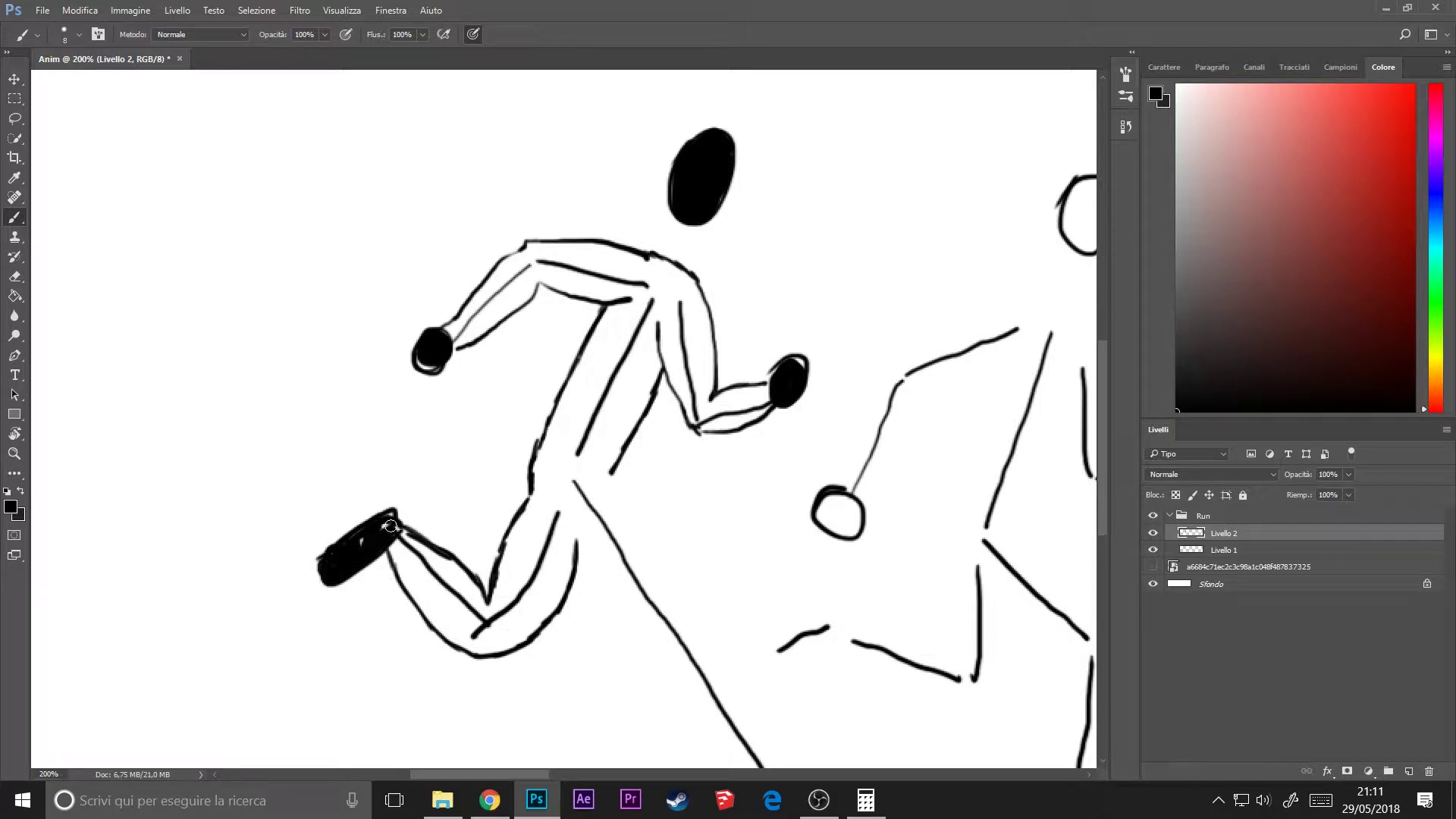
# - Ink the front and back lower-leg outlines and fill the oval back foot black
pyautogui.moveTo(579, 566); pyautogui.dragTo(344, 458)
pyautogui.moveTo(380, 366); pyautogui.dragTo(469, 503)
pyautogui.moveTo(342, 432); pyautogui.dragTo(421, 545)
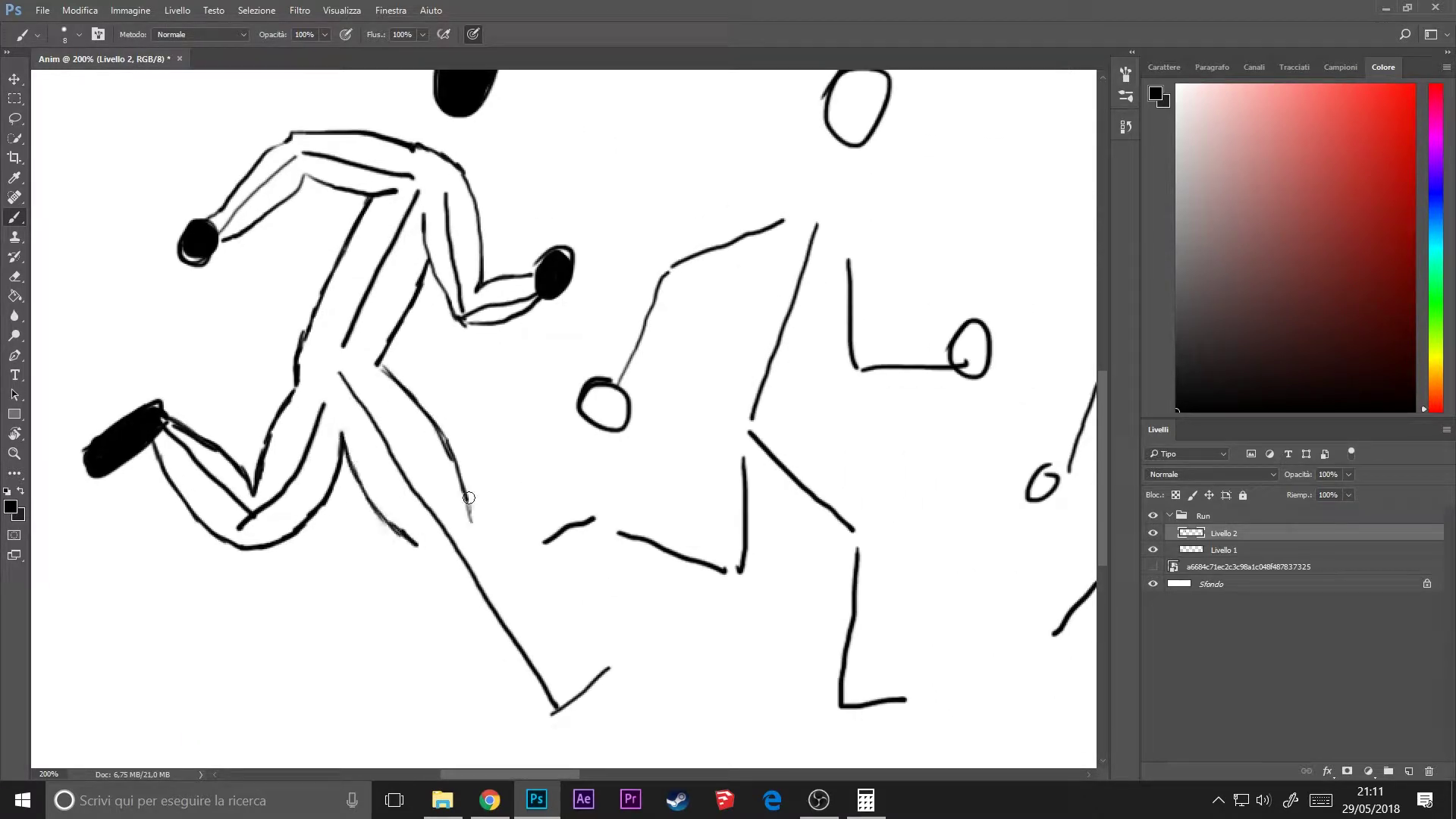
pyautogui.moveTo(467, 493); pyautogui.dragTo(554, 671)
pyautogui.moveTo(424, 544)
pyautogui.mouseDown()
pyautogui.moveTo(535, 686)
pyautogui.moveTo(603, 660)
pyautogui.mouseUp()
pyautogui.moveTo(553, 702)
pyautogui.mouseDown()
pyautogui.moveTo(611, 656)
pyautogui.moveTo(573, 682)
pyautogui.mouseUp()
# - Erase the trial limb strokes on the upper body with the Eraser
pyautogui.moveTo(927, 527); pyautogui.dragTo(1093, 546)
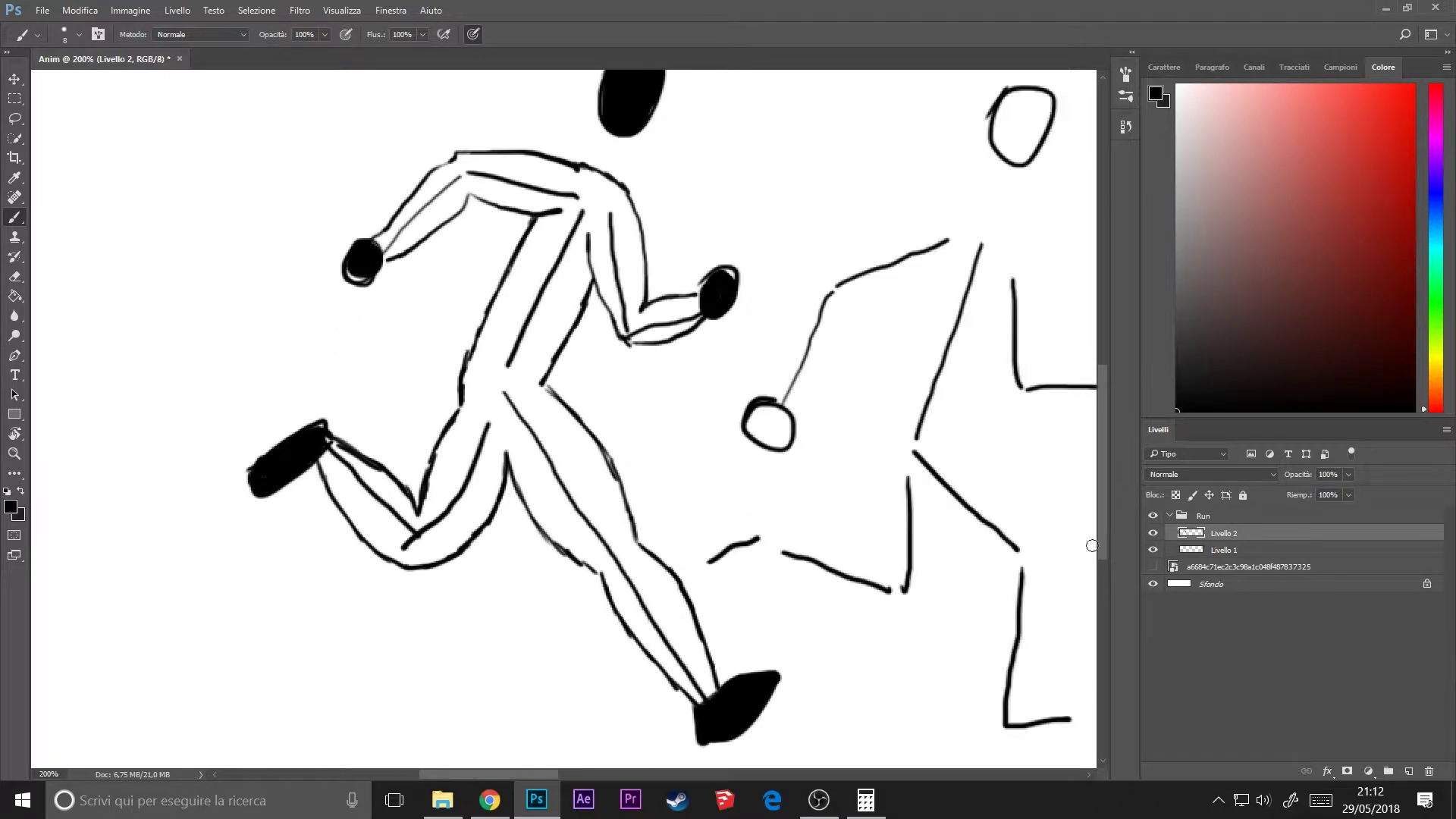
pyautogui.press('e')
pyautogui.moveTo(683, 304)
pyautogui.mouseDown()
pyautogui.moveTo(367, 357)
pyautogui.moveTo(553, 422)
pyautogui.mouseUp()
pyautogui.scroll(-5, 692, 445)
# - Draw two thin lines beside the first runner's body
pyautogui.scroll(5, 662, 135)
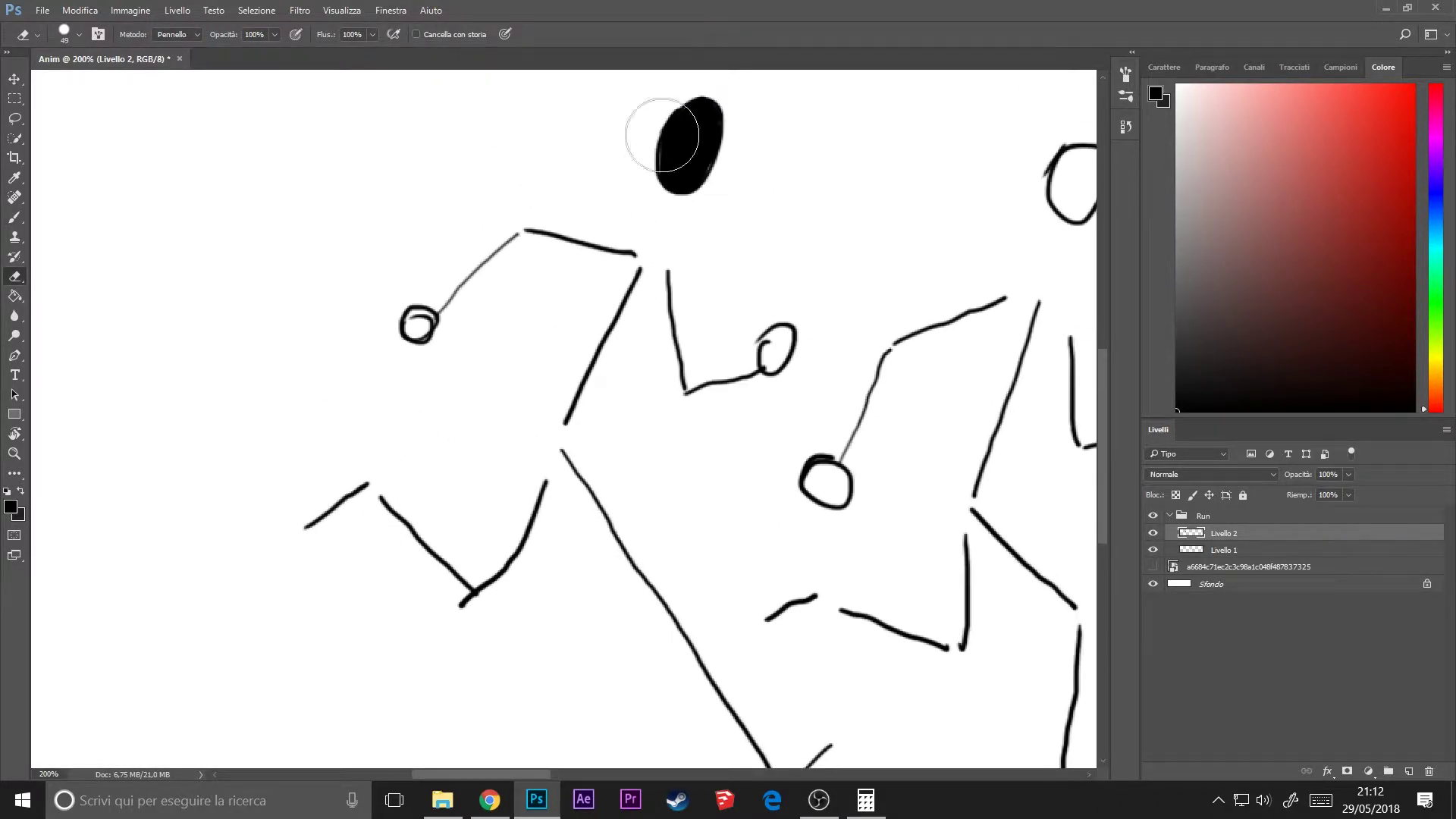
pyautogui.moveTo(662, 135); pyautogui.dragTo(602, 185)
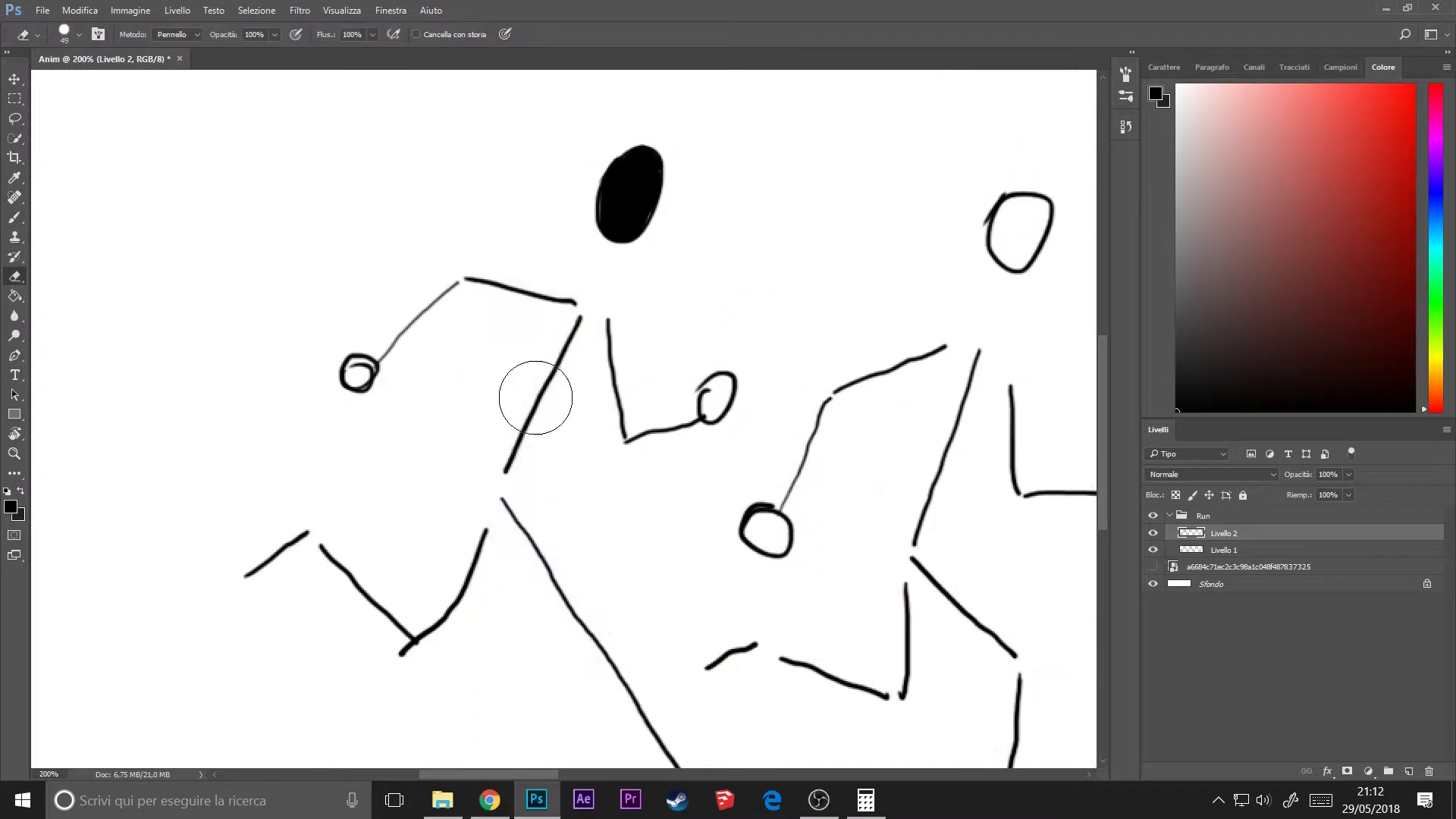
pyautogui.press('b')
pyautogui.moveTo(513, 325); pyautogui.dragTo(448, 486)
pyautogui.moveTo(597, 384); pyautogui.dragTo(556, 467)
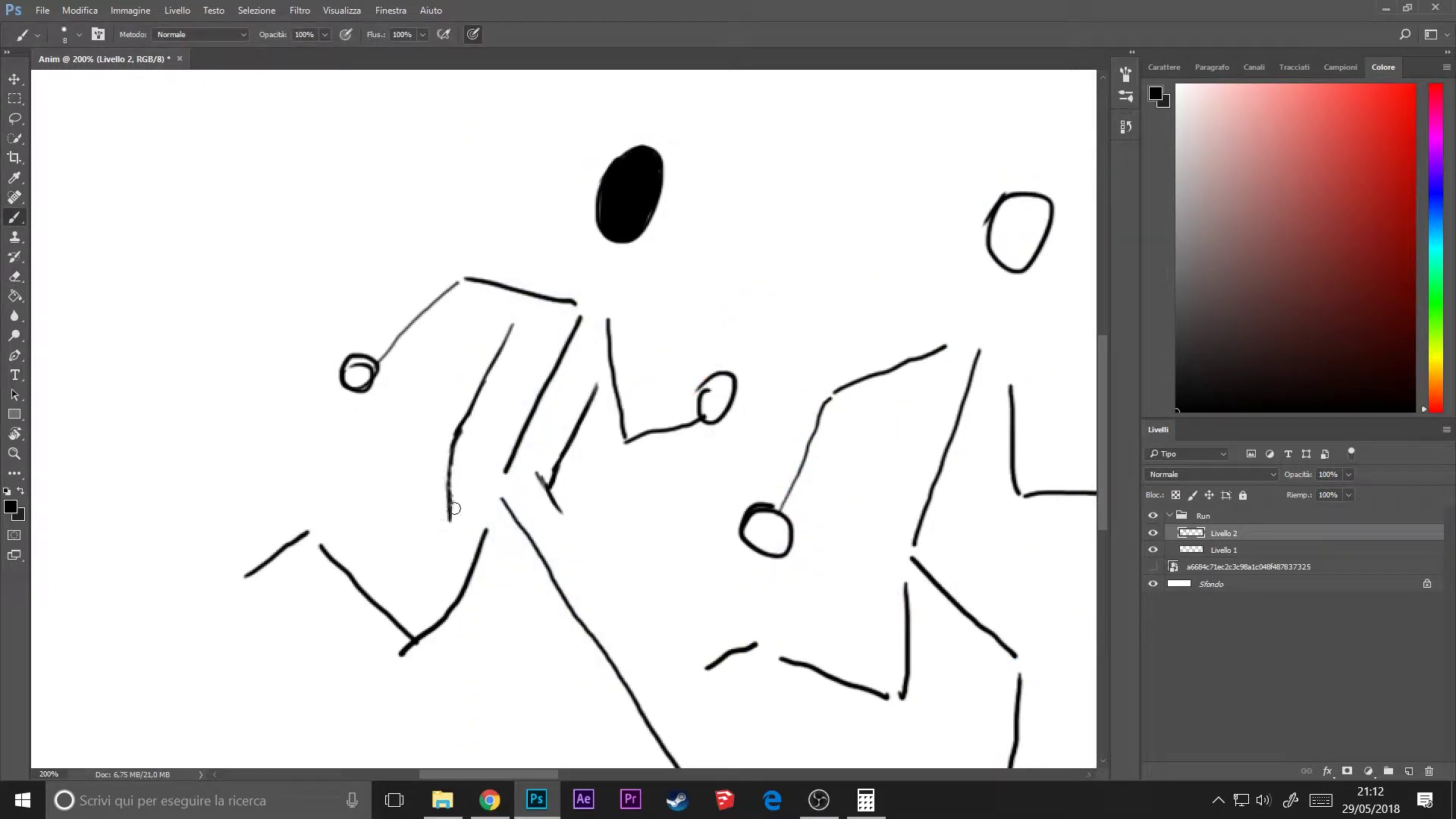
# - Trace thin leg outlines and add curved strokes on the back leg
pyautogui.moveTo(645, 544)
pyautogui.mouseDown()
pyautogui.moveTo(581, 480)
pyautogui.moveTo(478, 311)
pyautogui.mouseUp()
pyautogui.moveTo(396, 432); pyautogui.dragTo(473, 531)
pyautogui.moveTo(456, 402)
pyautogui.mouseDown()
pyautogui.moveTo(545, 566)
pyautogui.moveTo(704, 711)
pyautogui.mouseUp()
pyautogui.moveTo(456, 446); pyautogui.dragTo(406, 523)
pyautogui.moveTo(495, 505); pyautogui.dragTo(396, 586)
pyautogui.moveTo(311, 472)
pyautogui.mouseDown()
pyautogui.moveTo(396, 581)
pyautogui.moveTo(382, 494)
pyautogui.mouseUp()
# - Ink strokes beside the torso and arm, then undo the thick and duplicate strokes
pyautogui.moveTo(445, 542); pyautogui.dragTo(358, 626)
pyautogui.moveTo(515, 319); pyautogui.dragTo(531, 425)
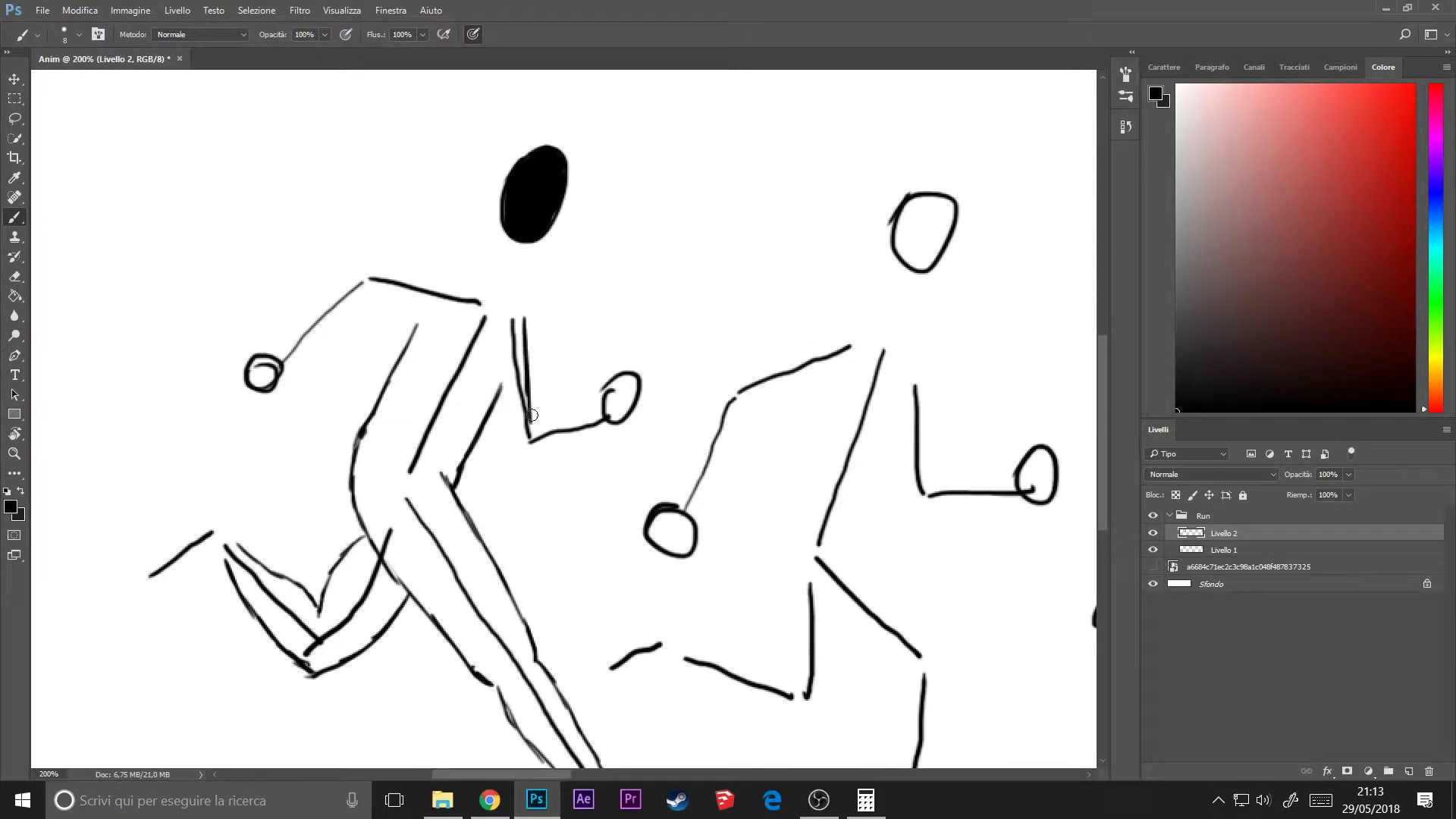
pyautogui.moveTo(504, 372); pyautogui.dragTo(516, 455)
pyautogui.hotkey('ctrl', 'z')
pyautogui.moveTo(424, 370)
pyautogui.mouseDown()
pyautogui.moveTo(470, 418)
pyautogui.moveTo(395, 259)
pyautogui.moveTo(400, 349)
pyautogui.mouseUp()
pyautogui.hotkey('ctrl', 'alt', 'z')
pyautogui.hotkey('ctrl', 'alt', 'z')
pyautogui.hotkey('ctrl', 'alt', 'z')
# - Redraw thin double torso lines and extend the leg lines down to the foot
pyautogui.moveTo(456, 254)
pyautogui.mouseDown()
pyautogui.moveTo(372, 459)
pyautogui.moveTo(444, 553)
pyautogui.mouseUp()
pyautogui.moveTo(444, 554)
pyautogui.mouseDown()
pyautogui.moveTo(359, 426)
pyautogui.moveTo(535, 641)
pyautogui.mouseUp()
pyautogui.moveTo(475, 423); pyautogui.dragTo(510, 479)
pyautogui.moveTo(458, 215)
pyautogui.mouseDown()
pyautogui.moveTo(400, 356)
pyautogui.moveTo(586, 671)
pyautogui.mouseUp()
pyautogui.moveTo(336, 385)
pyautogui.mouseDown()
pyautogui.moveTo(499, 469)
pyautogui.moveTo(445, 547)
pyautogui.mouseUp()
pyautogui.moveTo(521, 522); pyautogui.dragTo(430, 617)
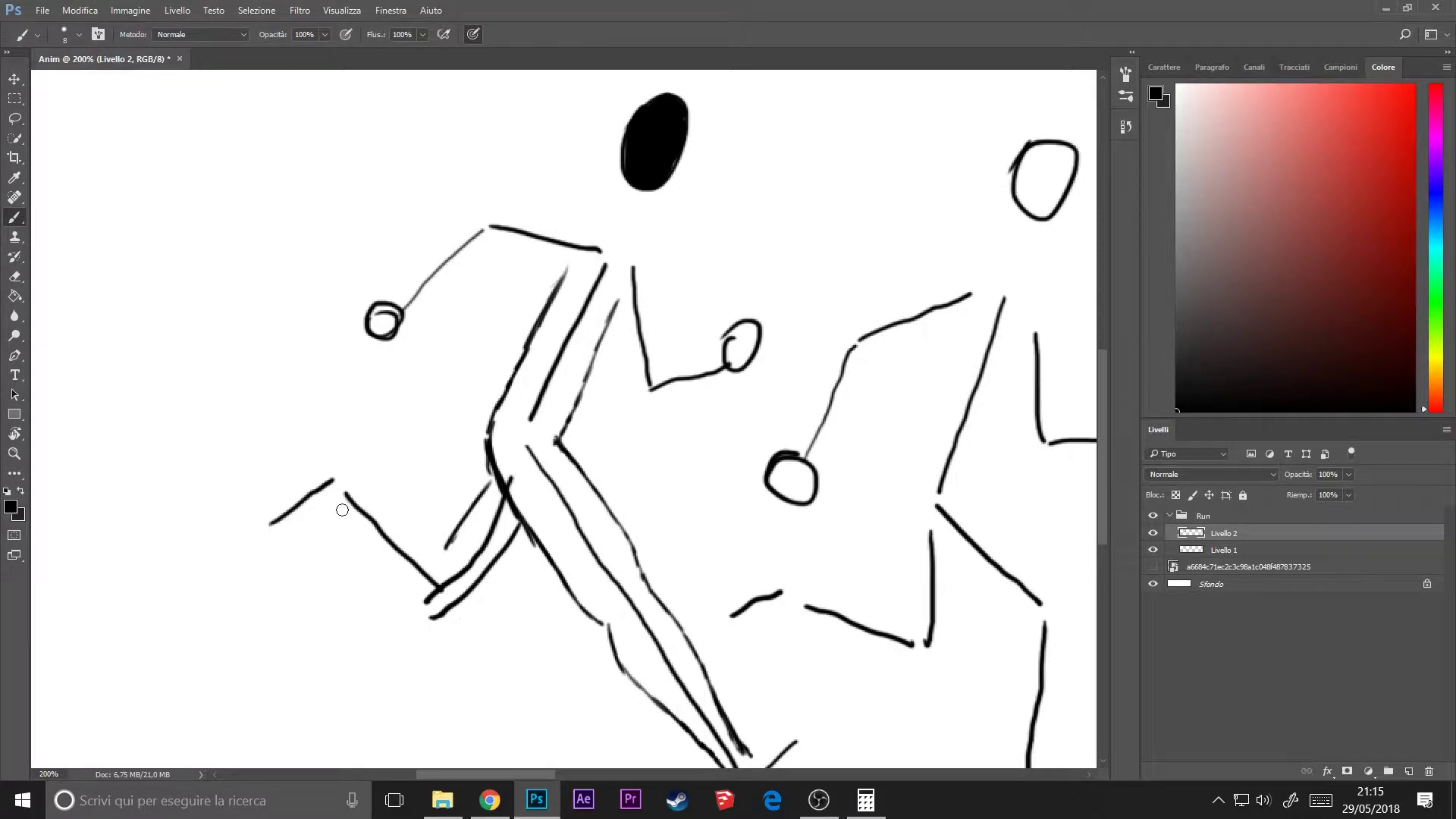
pyautogui.moveTo(337, 503); pyautogui.dragTo(397, 581)
# - Ink the arm's double outline to the hand and fill both hands solid black
pyautogui.moveTo(416, 520)
pyautogui.mouseDown()
pyautogui.moveTo(273, 413)
pyautogui.moveTo(318, 499)
pyautogui.mouseUp()
pyautogui.moveTo(533, 294)
pyautogui.mouseDown()
pyautogui.moveTo(472, 427)
pyautogui.moveTo(483, 514)
pyautogui.mouseUp()
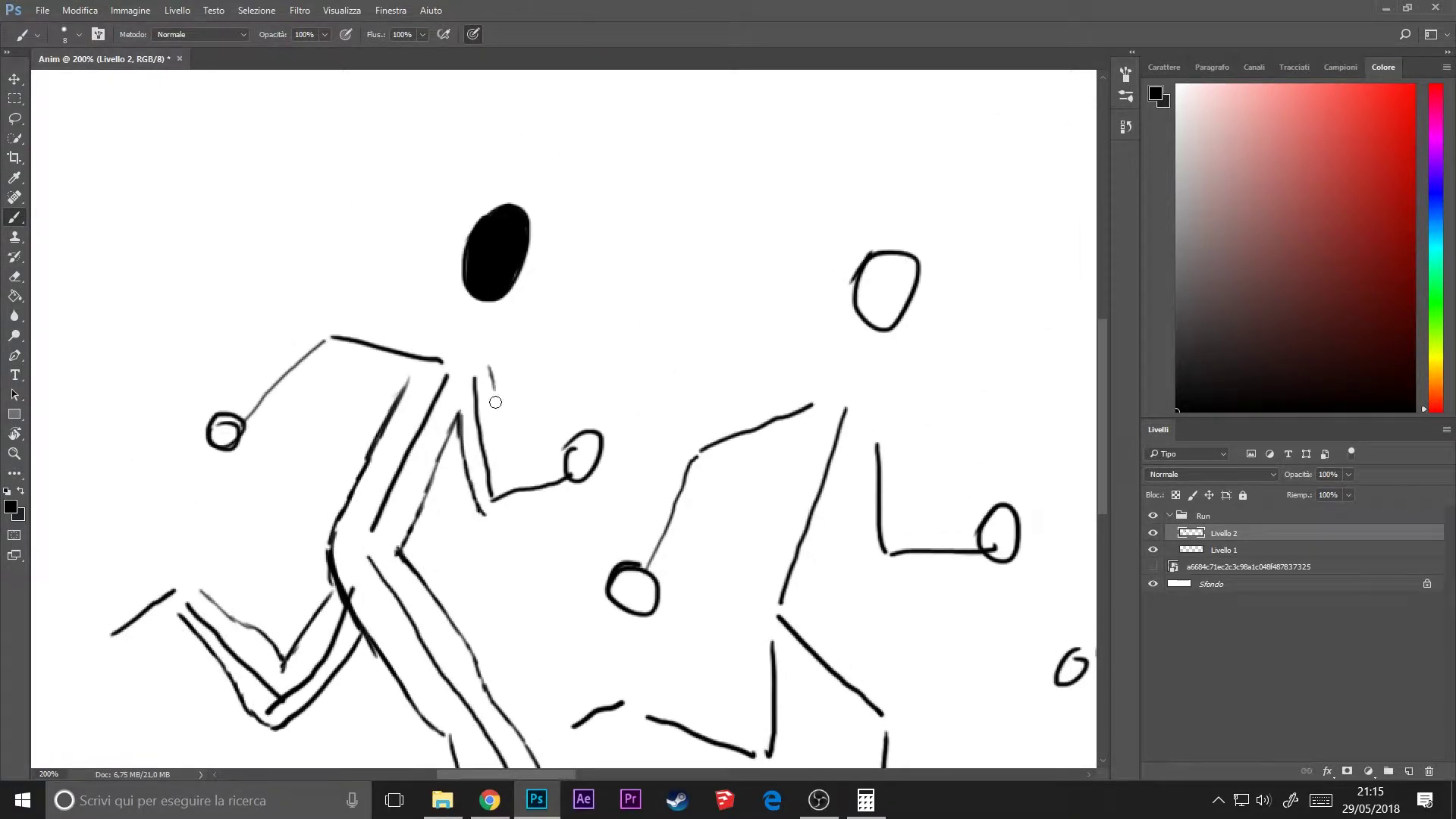
pyautogui.moveTo(489, 368)
pyautogui.mouseDown()
pyautogui.moveTo(501, 474)
pyautogui.moveTo(568, 487)
pyautogui.moveTo(564, 464)
pyautogui.mouseUp()
pyautogui.moveTo(576, 444)
pyautogui.mouseDown()
pyautogui.moveTo(581, 474)
pyautogui.moveTo(728, 532)
pyautogui.mouseUp()
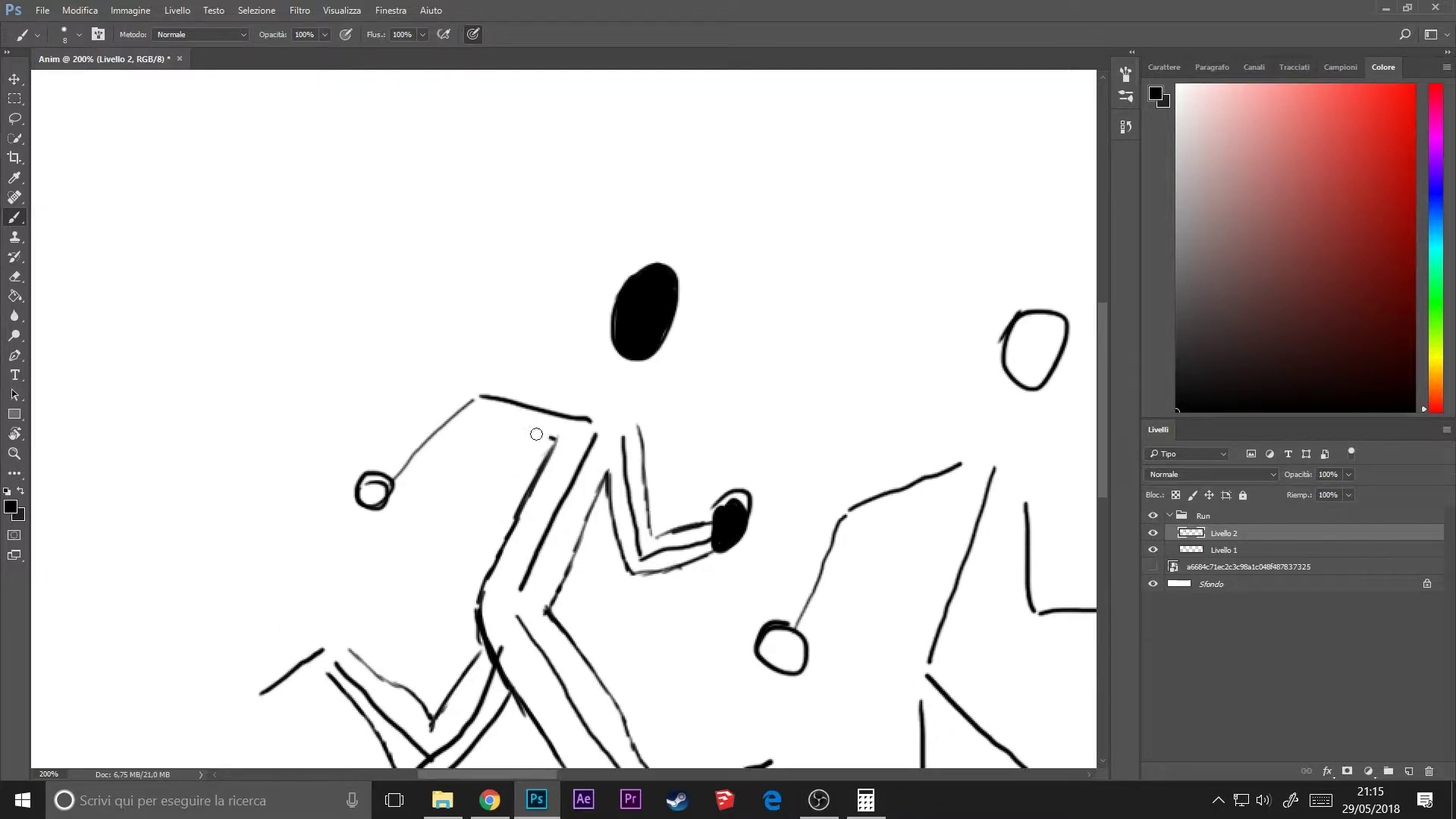
pyautogui.moveTo(474, 423); pyautogui.dragTo(413, 478)
pyautogui.moveTo(471, 383); pyautogui.dragTo(395, 455)
# - Add the remaining upper-arm lines, toggle a layer's visibility, and draw a foot
pyautogui.moveTo(480, 378); pyautogui.dragTo(590, 409)
pyautogui.moveTo(379, 462); pyautogui.dragTo(398, 489)
pyautogui.click(1153, 567)
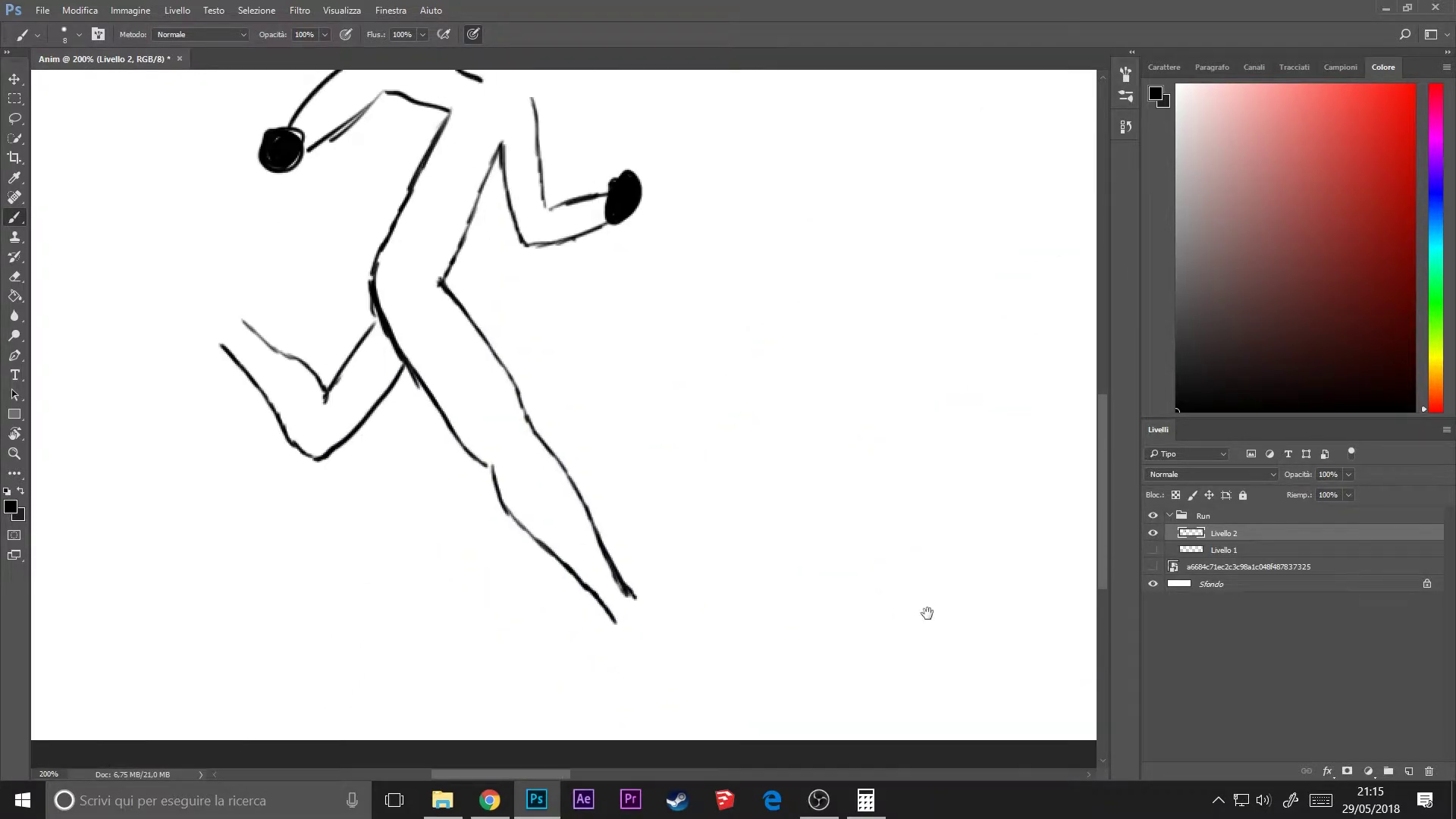
pyautogui.moveTo(351, 568); pyautogui.dragTo(439, 588)
# - Make the Livello 1 sketch layer visible again and return to the Brush
pyautogui.press('e')
pyautogui.click(1153, 550)
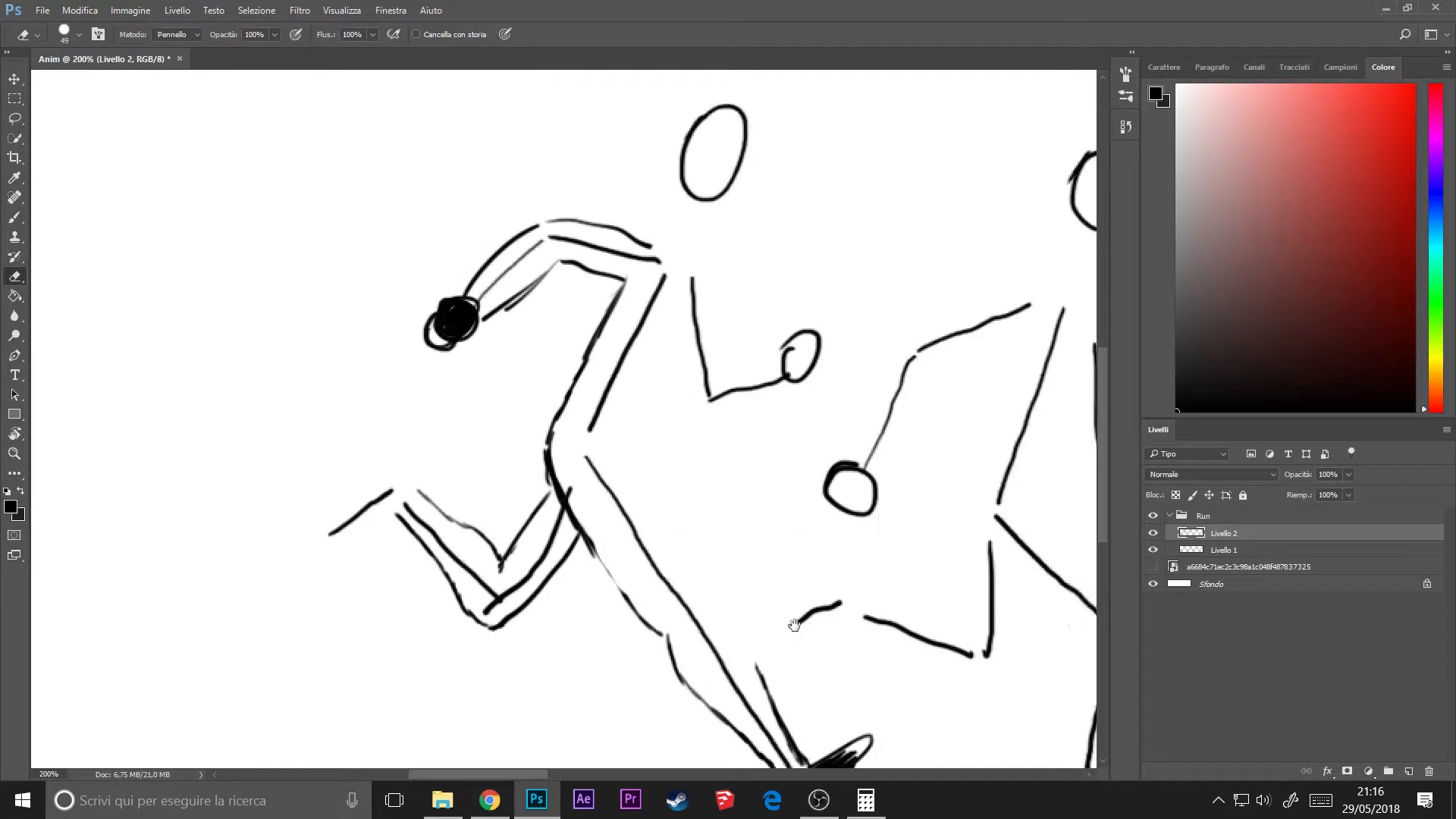
pyautogui.scroll(-2, 562, 417)
pyautogui.scroll(3, 412, 324)
pyautogui.press('b')
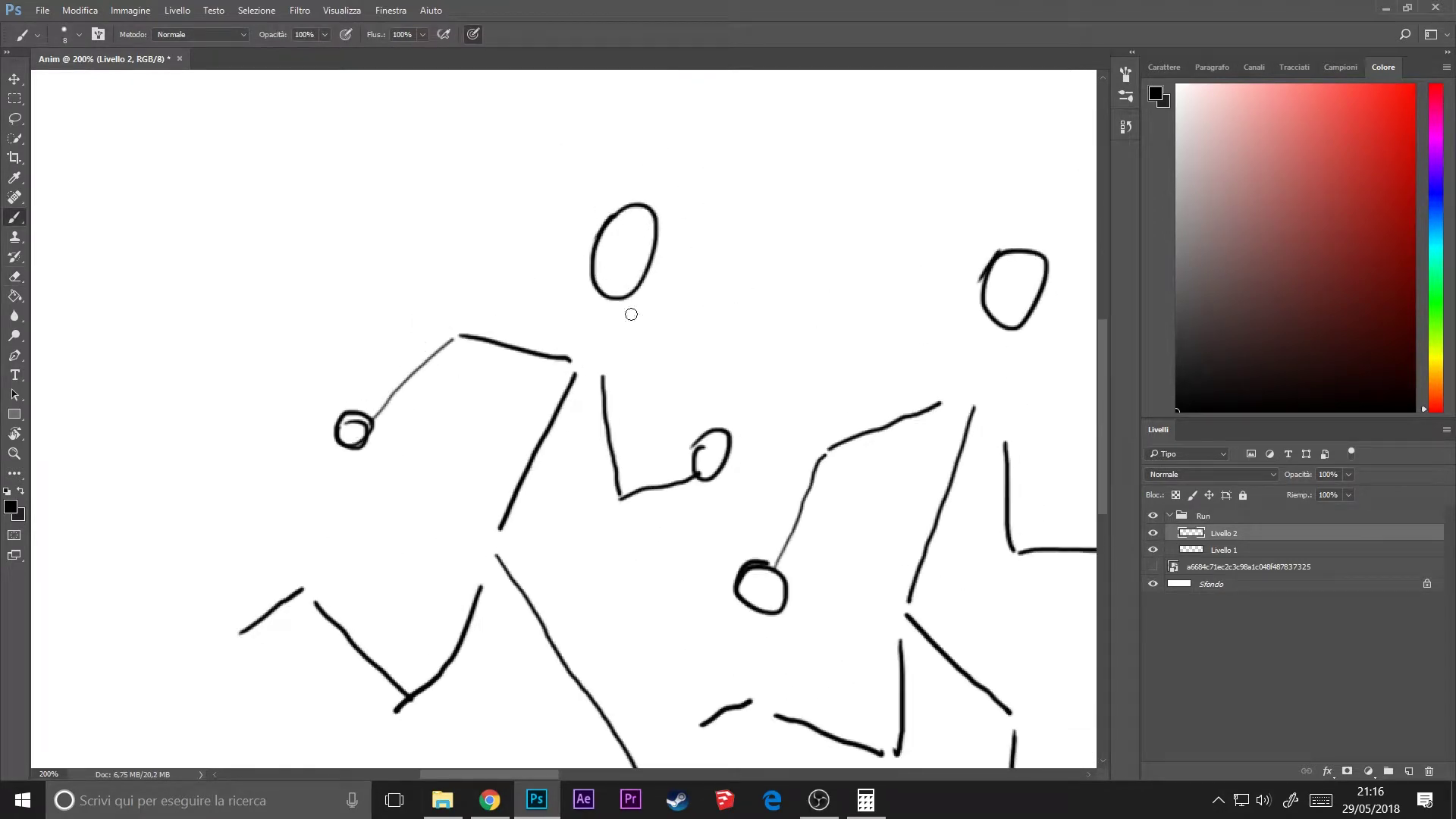
# - Draw parallel forearm lines down-left from the upper arm, undoing one unwanted stroke
pyautogui.moveTo(517, 414); pyautogui.dragTo(473, 521)
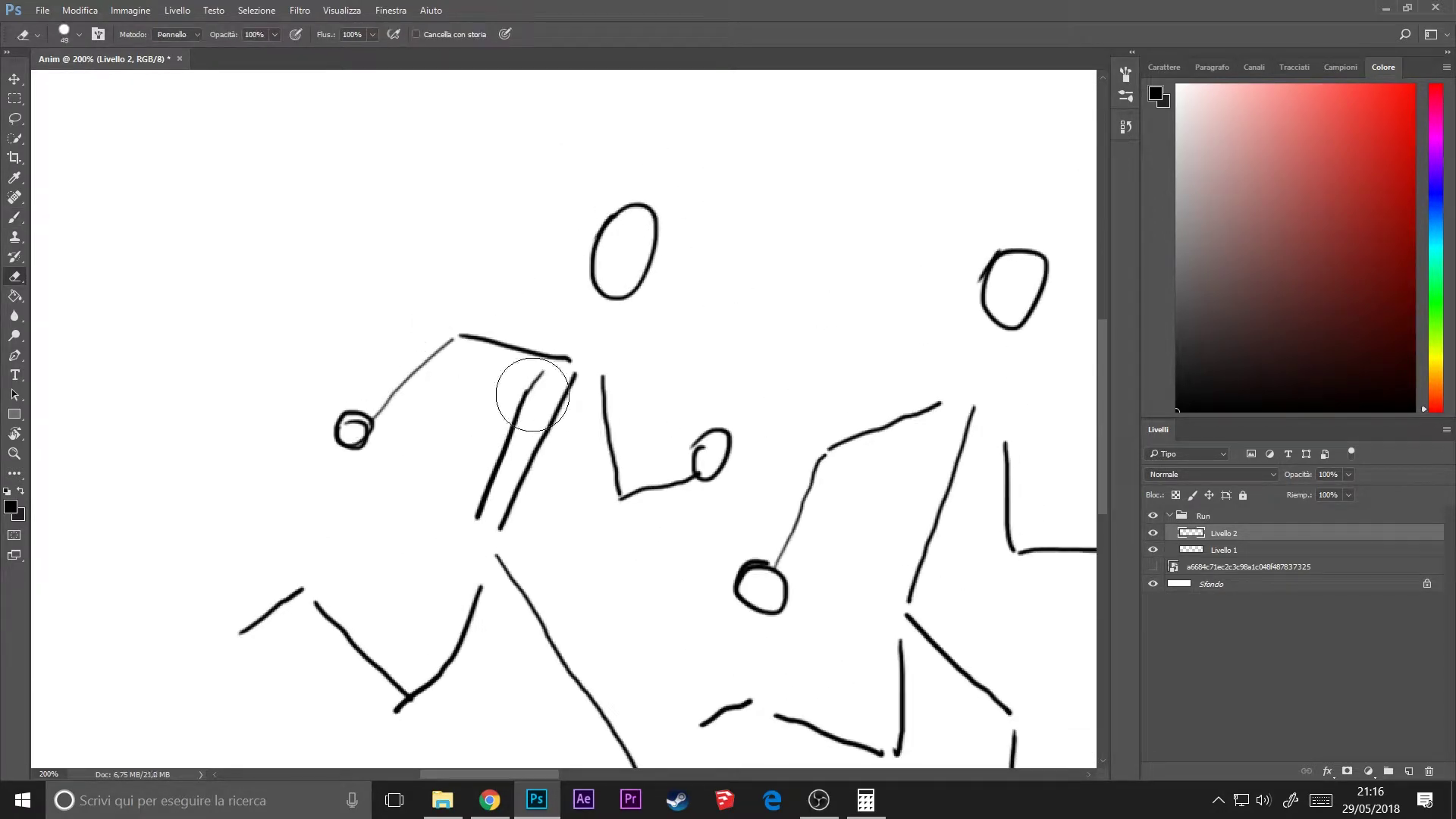
pyautogui.hotkey('ctrl', 'z')
pyautogui.moveTo(546, 373); pyautogui.dragTo(473, 516)
pyautogui.moveTo(591, 410); pyautogui.dragTo(535, 531)
pyautogui.moveTo(478, 493)
pyautogui.mouseDown()
pyautogui.moveTo(458, 560)
pyautogui.moveTo(365, 482)
pyautogui.mouseUp()
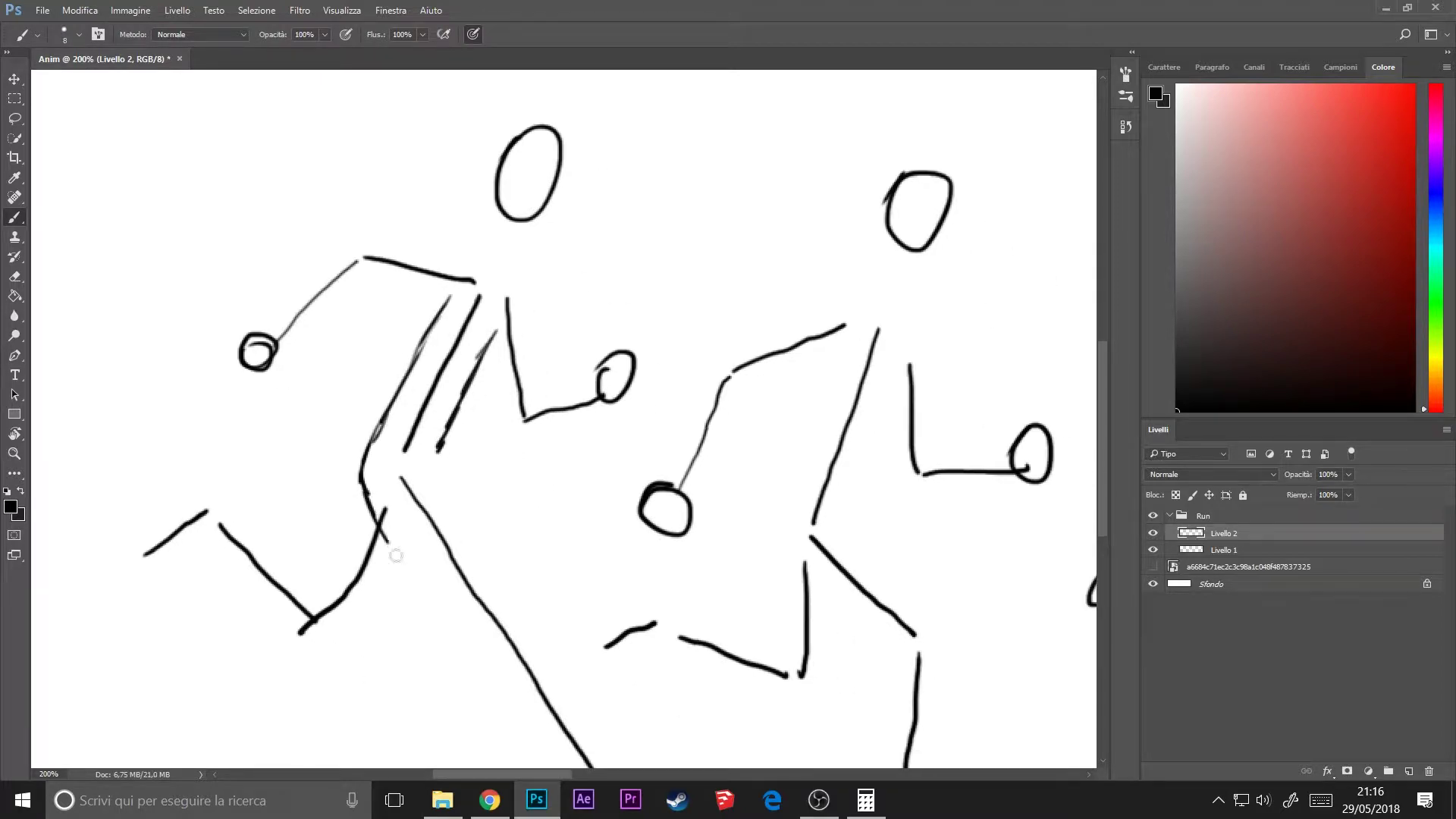
# - Erase stray forearm and leg strokes and redraw the forearm and leg lines
pyautogui.press('e')
pyautogui.moveTo(387, 432); pyautogui.dragTo(380, 487)
pyautogui.moveTo(448, 319)
pyautogui.mouseDown()
pyautogui.moveTo(389, 412)
pyautogui.moveTo(437, 286)
pyautogui.moveTo(357, 470)
pyautogui.mouseUp()
pyautogui.press('b')
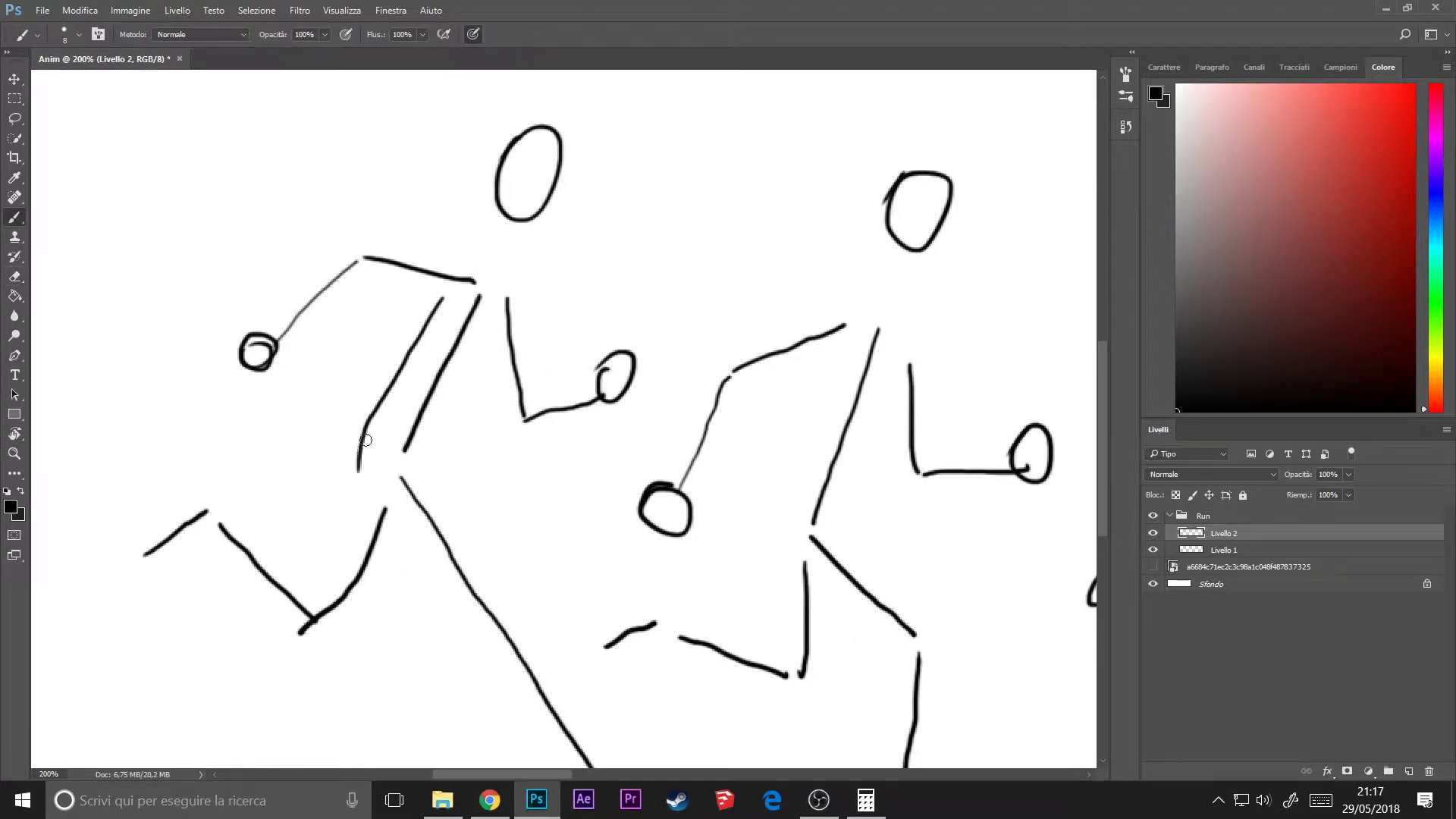
pyautogui.moveTo(531, 455); pyautogui.dragTo(381, 238)
pyautogui.moveTo(318, 274); pyautogui.dragTo(220, 421)
pyautogui.moveTo(335, 449); pyautogui.dragTo(455, 607)
pyautogui.moveTo(328, 103); pyautogui.dragTo(401, 181)
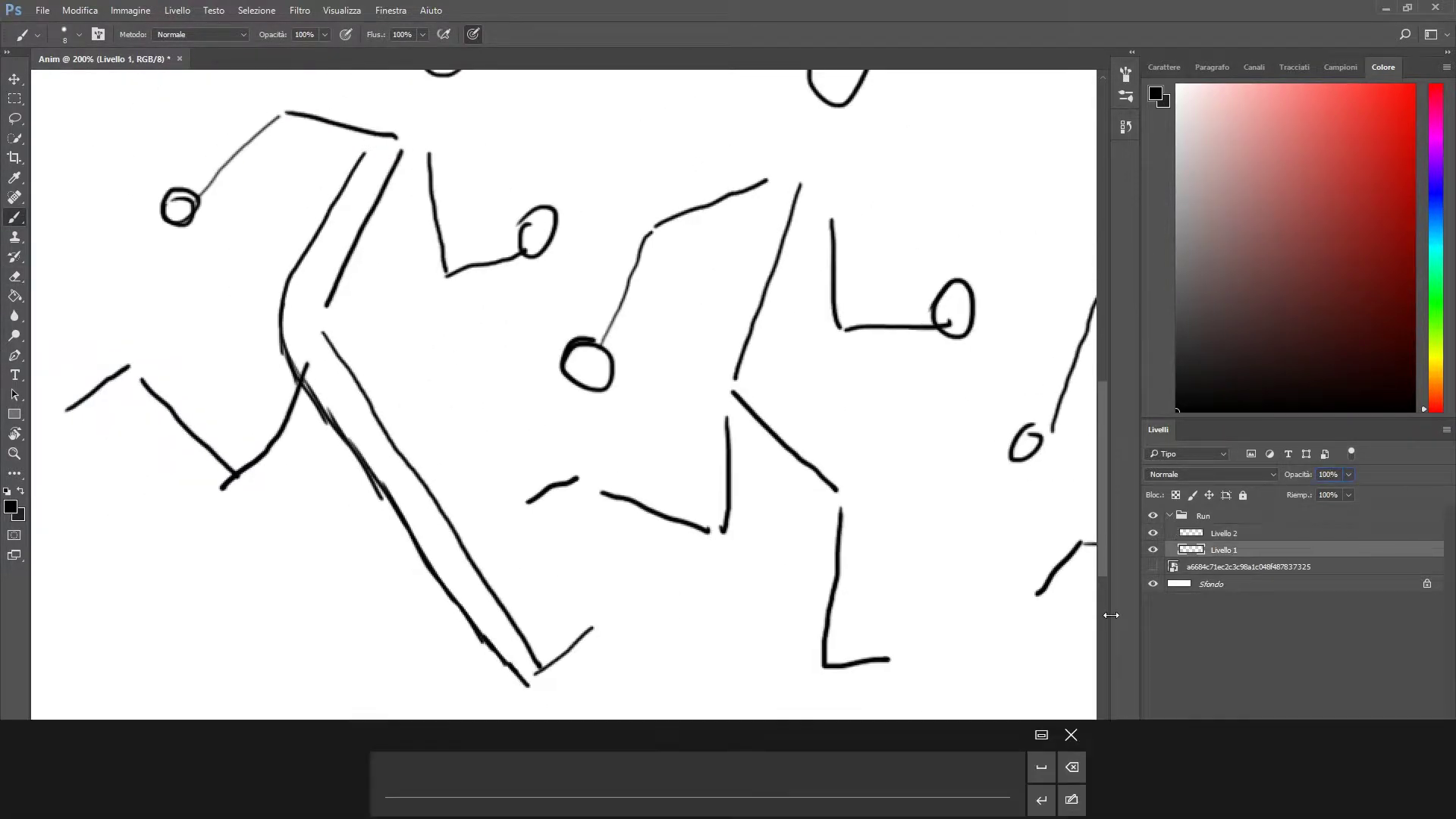
# - Fade the sketch layer to light grey and start tracing the front leg in black
pyautogui.click(1223, 550)
pyautogui.moveTo(1298, 474); pyautogui.dragTo(1282, 474)
pyautogui.moveTo(354, 327); pyautogui.dragTo(545, 641)
pyautogui.press('e')
pyautogui.press('b')
pyautogui.moveTo(284, 352)
pyautogui.mouseDown()
pyautogui.moveTo(529, 686)
pyautogui.moveTo(402, 492)
pyautogui.moveTo(522, 669)
pyautogui.mouseUp()
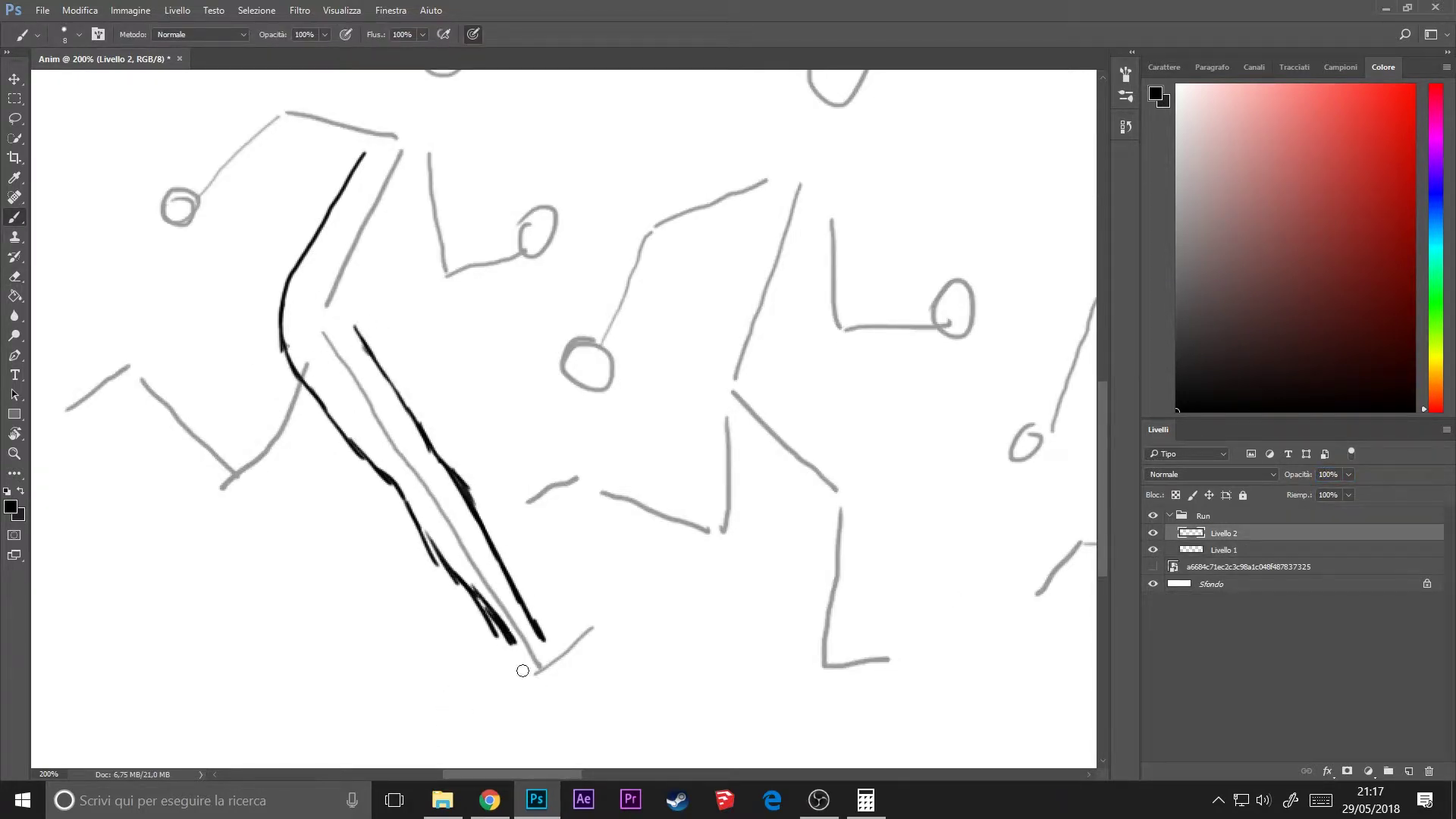
pyautogui.moveTo(364, 318); pyautogui.dragTo(454, 501)
# - Ink the hip-to-leg line, right torso side and front arm with a filled hand
pyautogui.press('e')
pyautogui.press('b')
pyautogui.moveTo(504, 367); pyautogui.dragTo(447, 506)
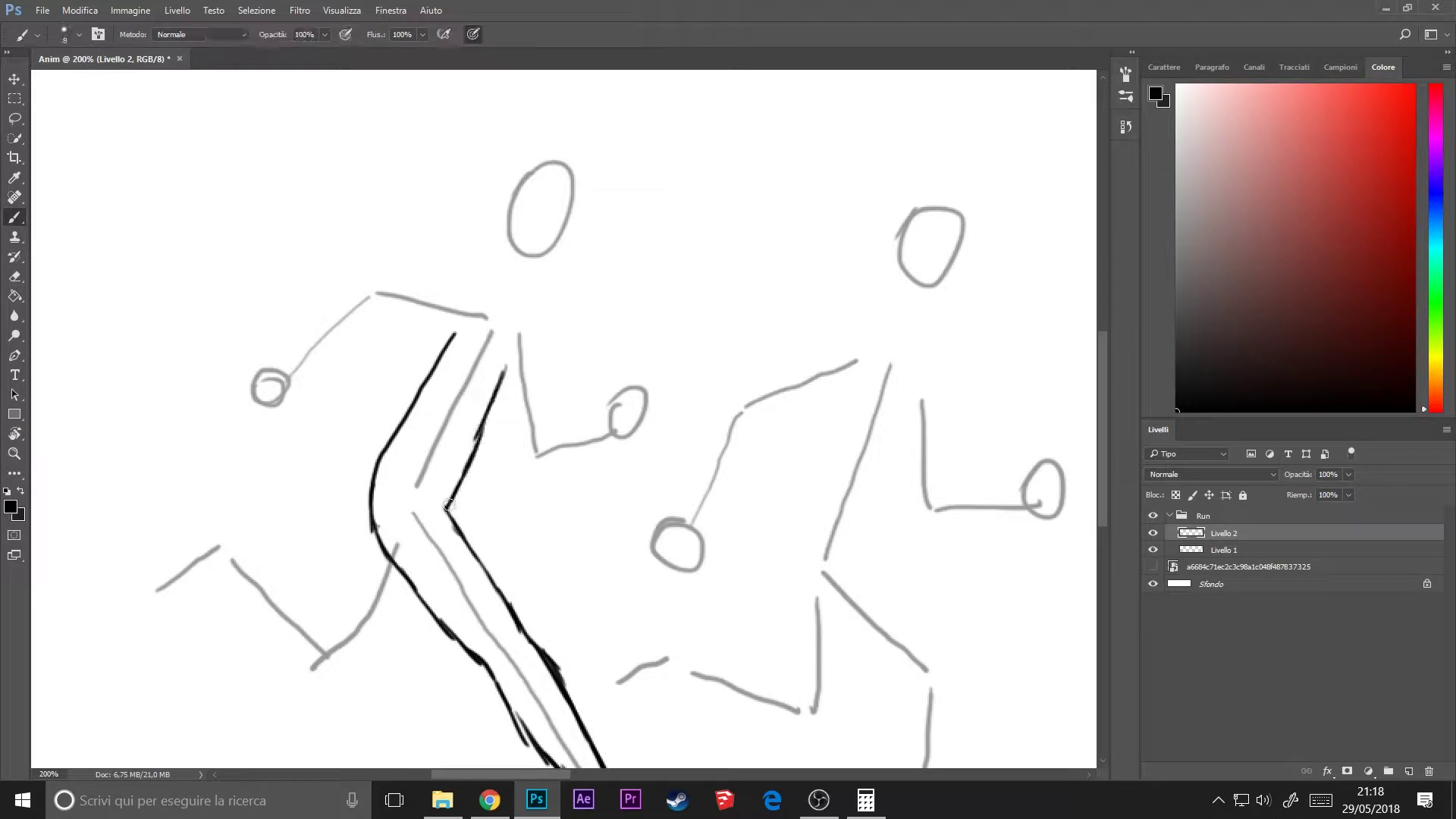
pyautogui.moveTo(507, 366); pyautogui.dragTo(528, 463)
pyautogui.moveTo(529, 332)
pyautogui.mouseDown()
pyautogui.moveTo(561, 429)
pyautogui.moveTo(607, 438)
pyautogui.mouseUp()
pyautogui.moveTo(610, 436); pyautogui.dragTo(634, 417)
pyautogui.moveTo(431, 329)
pyautogui.mouseDown()
pyautogui.moveTo(541, 416)
pyautogui.moveTo(566, 412)
pyautogui.mouseUp()
# - Redo the shoulder line, ink the back arm with its hand, and fill the front hand black
pyautogui.hotkey('ctrl', 'z')
pyautogui.moveTo(487, 353); pyautogui.dragTo(601, 370)
pyautogui.moveTo(466, 362)
pyautogui.mouseDown()
pyautogui.moveTo(402, 431)
pyautogui.moveTo(404, 448)
pyautogui.mouseUp()
pyautogui.moveTo(398, 436); pyautogui.dragTo(376, 443)
pyautogui.moveTo(720, 489); pyautogui.dragTo(742, 518)
pyautogui.scroll(-5, 683, 455)
# - Erase a misplaced leg stroke and ink both edges of the front leg along the grey guide
pyautogui.moveTo(546, 383); pyautogui.dragTo(731, 694)
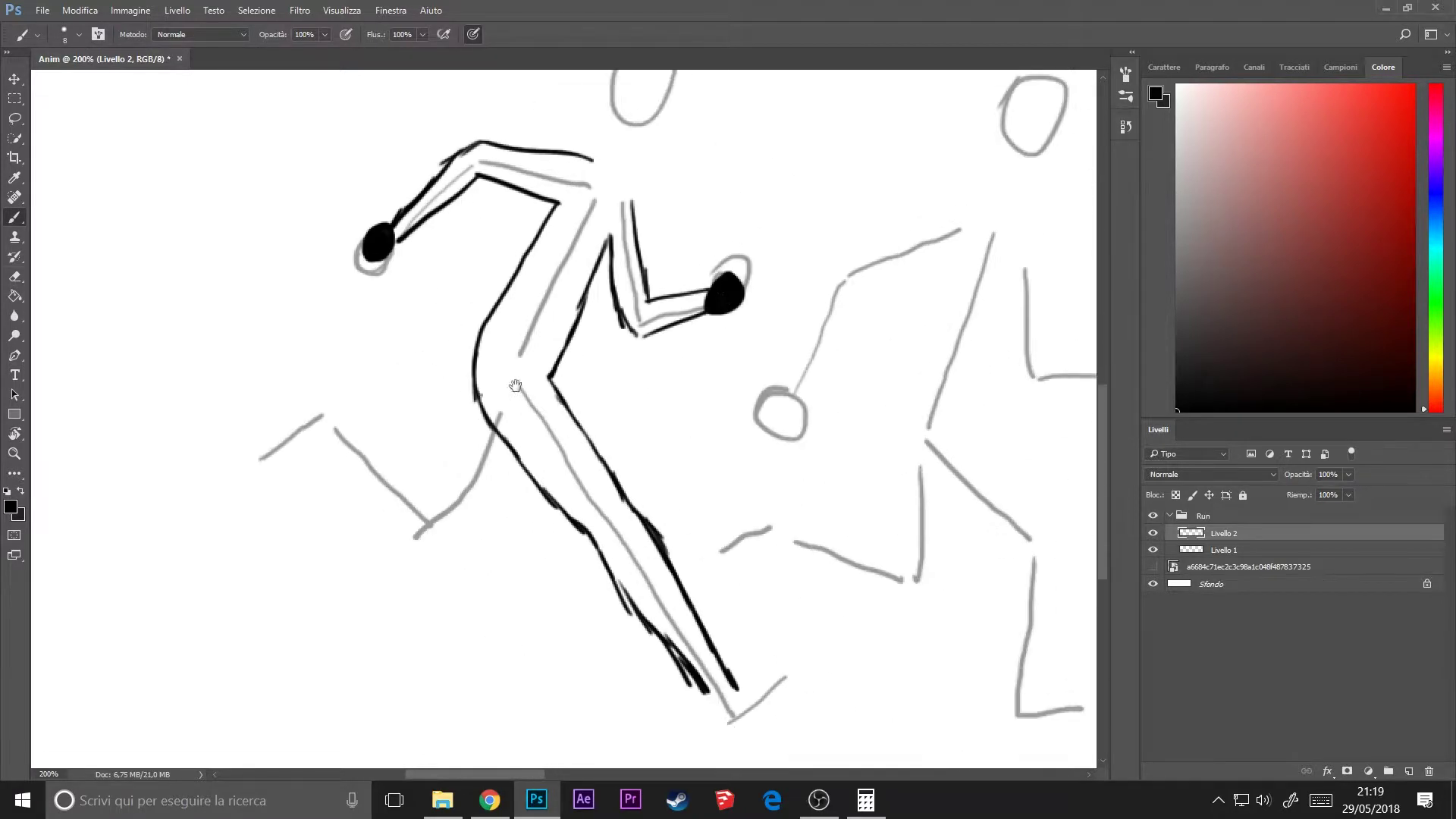
pyautogui.press('e')
pyautogui.moveTo(562, 432); pyautogui.dragTo(720, 683)
pyautogui.press('b')
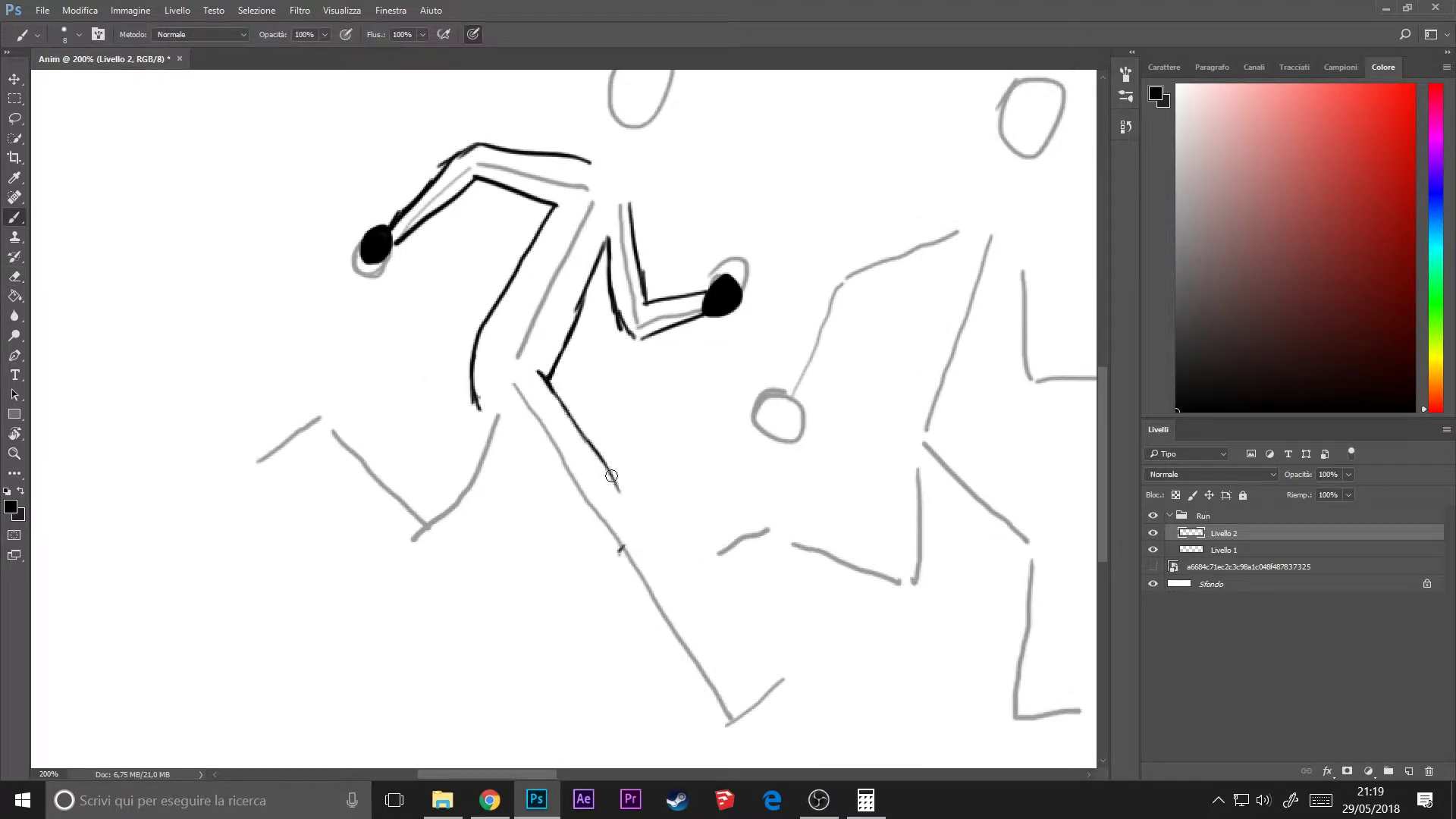
pyautogui.moveTo(539, 373); pyautogui.dragTo(641, 533)
pyautogui.moveTo(475, 398); pyautogui.dragTo(717, 713)
pyautogui.moveTo(643, 543)
pyautogui.mouseDown()
pyautogui.moveTo(734, 698)
pyautogui.moveTo(800, 751)
pyautogui.mouseUp()
# - Ink double lines for the back leg's thigh and calf
pyautogui.moveTo(546, 459); pyautogui.dragTo(495, 555)
pyautogui.moveTo(568, 493); pyautogui.dragTo(493, 603)
pyautogui.moveTo(397, 499); pyautogui.dragTo(478, 598)
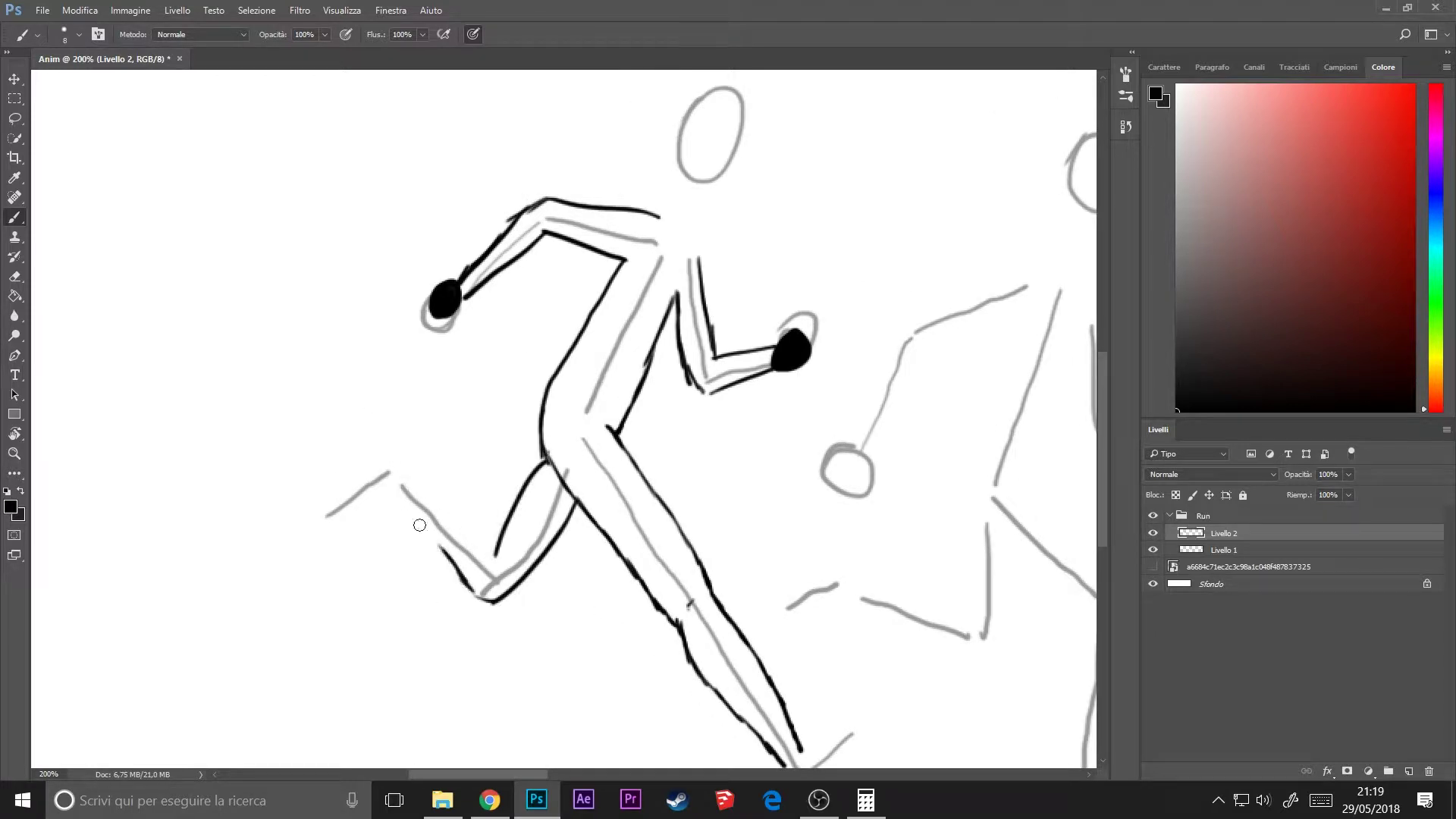
pyautogui.moveTo(417, 480); pyautogui.dragTo(497, 554)
pyautogui.scroll(-2, 562, 611)
# - Scribble solid black shoes on the back and front feet
pyautogui.moveTo(377, 433); pyautogui.dragTo(364, 439)
pyautogui.moveTo(817, 594); pyautogui.dragTo(642, 486)
pyautogui.moveTo(607, 599)
pyautogui.mouseDown()
pyautogui.moveTo(634, 610)
pyautogui.moveTo(607, 610)
pyautogui.moveTo(618, 607)
pyautogui.mouseUp()
pyautogui.scroll(3, 686, 373)
pyautogui.scroll(3, 463, 394)
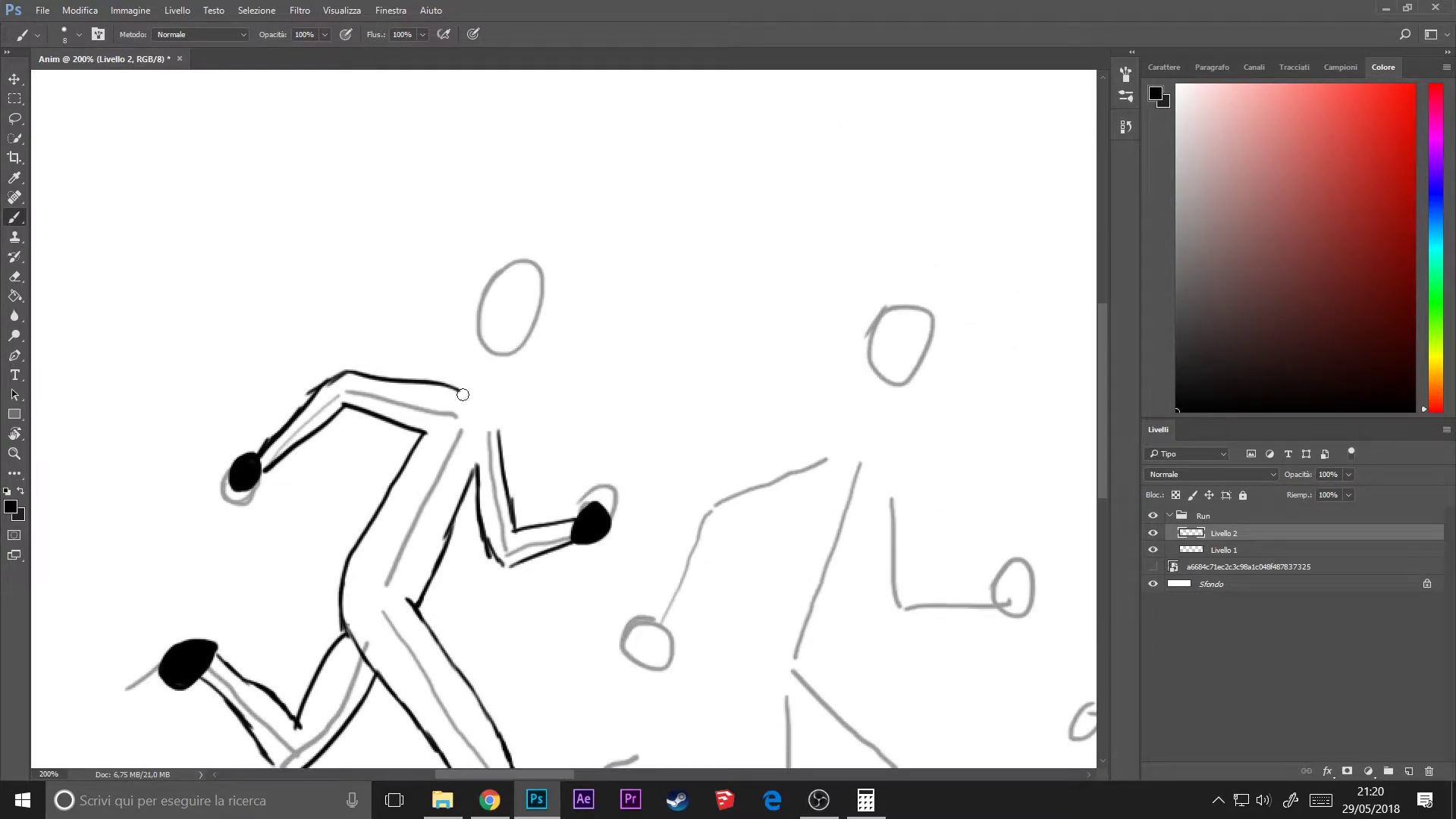
# - Undo an oversized fill on the first runner's head and add a new layer for the middle runner
pyautogui.moveTo(500, 283); pyautogui.dragTo(522, 336)
pyautogui.hotkey('ctrl', 'z')
pyautogui.scroll(-4, 521, 336)
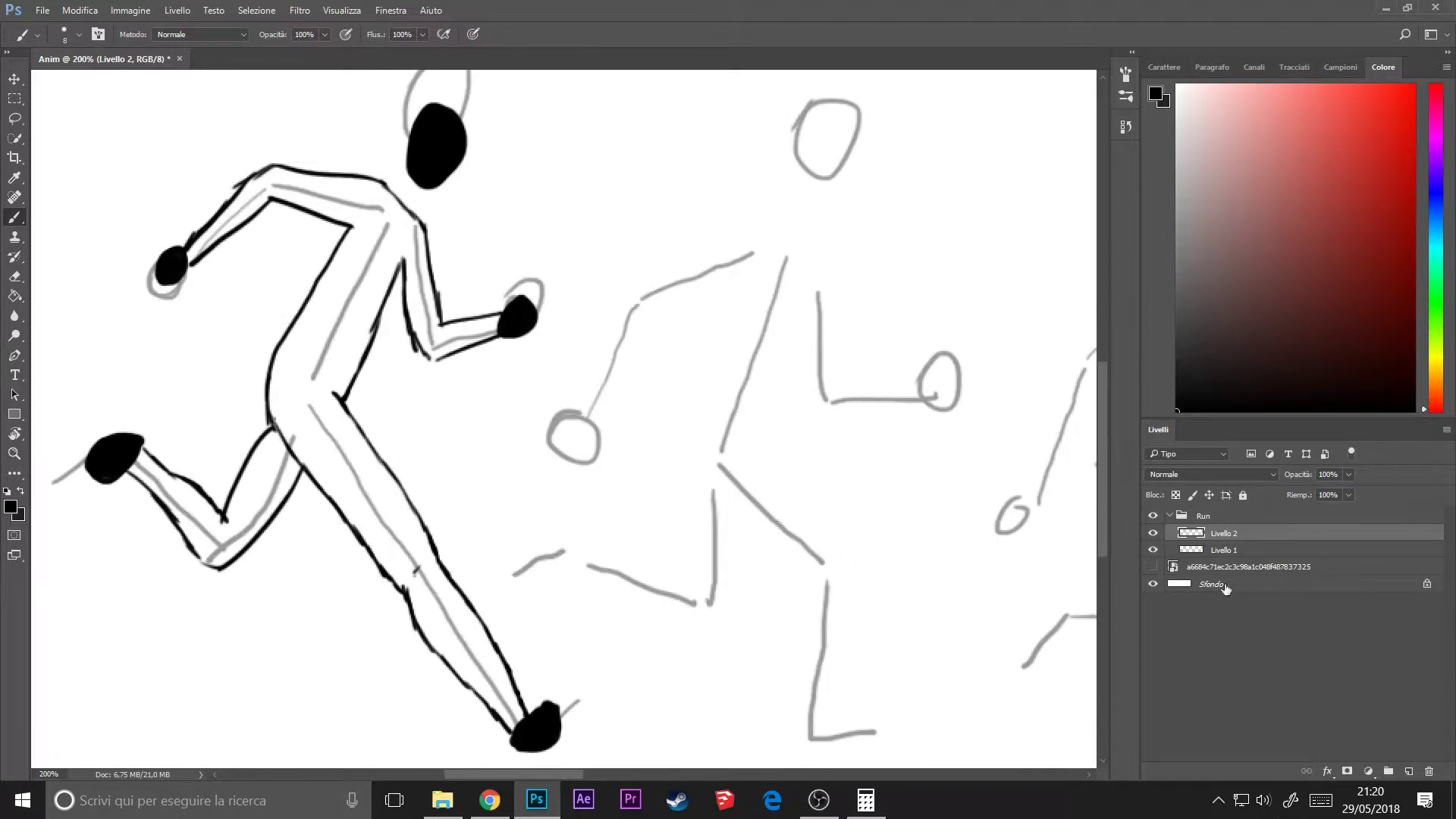
pyautogui.click(1409, 771)
pyautogui.scroll(2, 531, 379)
# - Ink the middle runner's shoulder, back line, both legs and back foot in black
pyautogui.moveTo(669, 297); pyautogui.dragTo(717, 332)
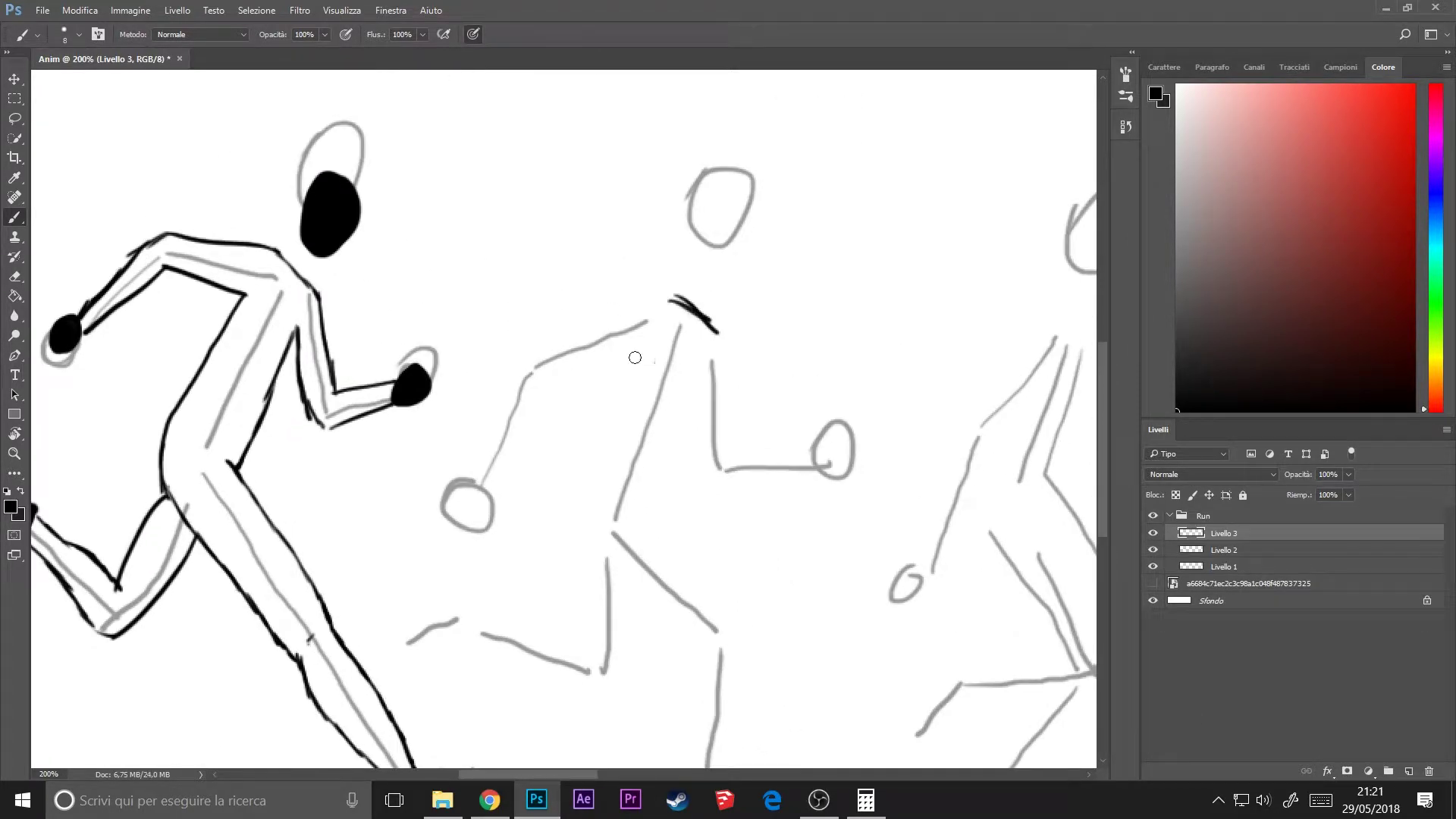
pyautogui.moveTo(633, 355); pyautogui.dragTo(592, 563)
pyautogui.moveTo(713, 558); pyautogui.dragTo(567, 324)
pyautogui.hotkey('ctrl', 'z')
pyautogui.moveTo(489, 413); pyautogui.dragTo(613, 509)
pyautogui.moveTo(553, 381)
pyautogui.mouseDown()
pyautogui.moveTo(648, 483)
pyautogui.moveTo(608, 645)
pyautogui.mouseUp()
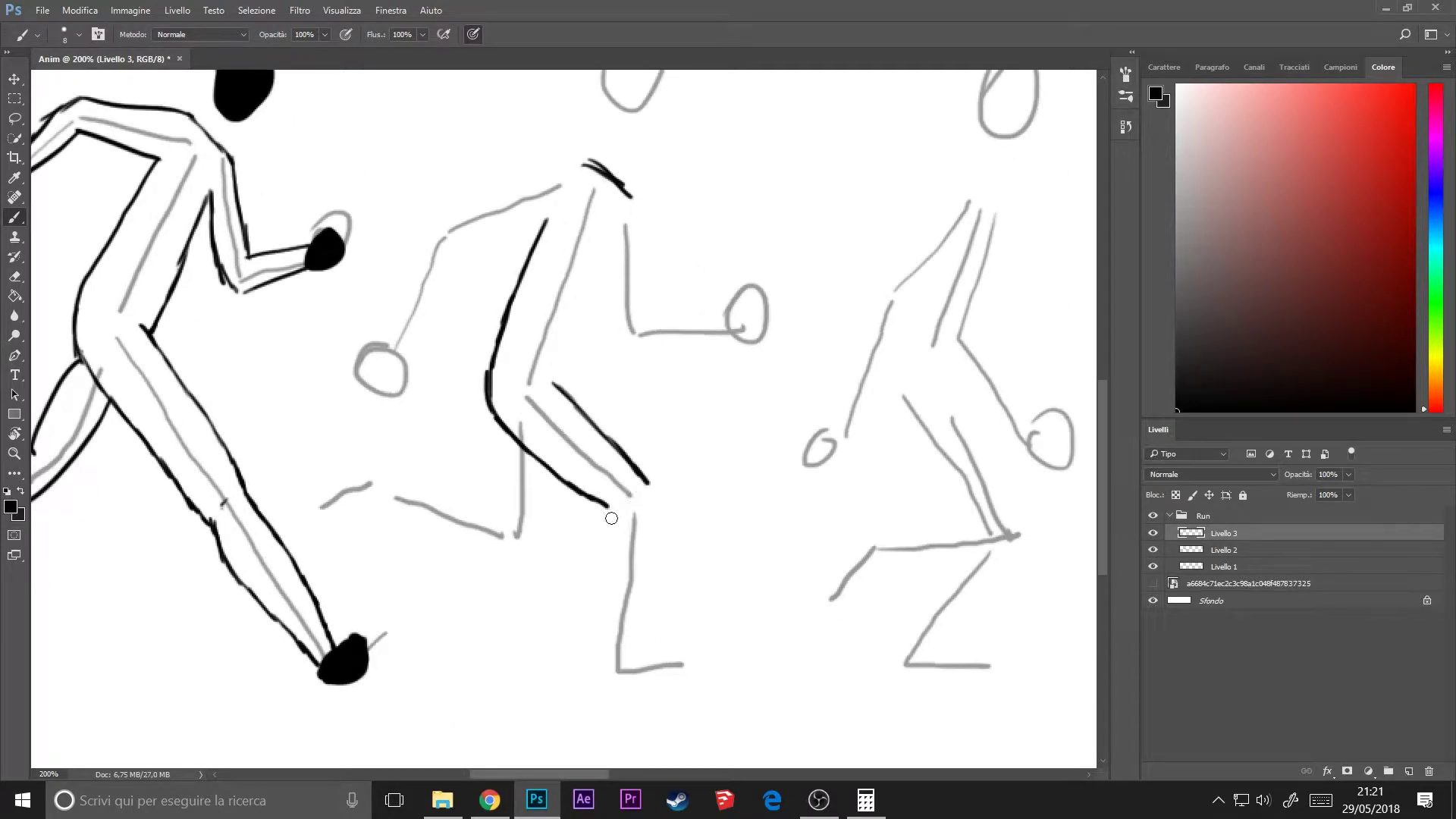
pyautogui.moveTo(652, 486)
pyautogui.mouseDown()
pyautogui.moveTo(630, 652)
pyautogui.moveTo(679, 698)
pyautogui.mouseUp()
pyautogui.moveTo(550, 474); pyautogui.dragTo(540, 543)
pyautogui.moveTo(584, 508); pyautogui.dragTo(565, 599)
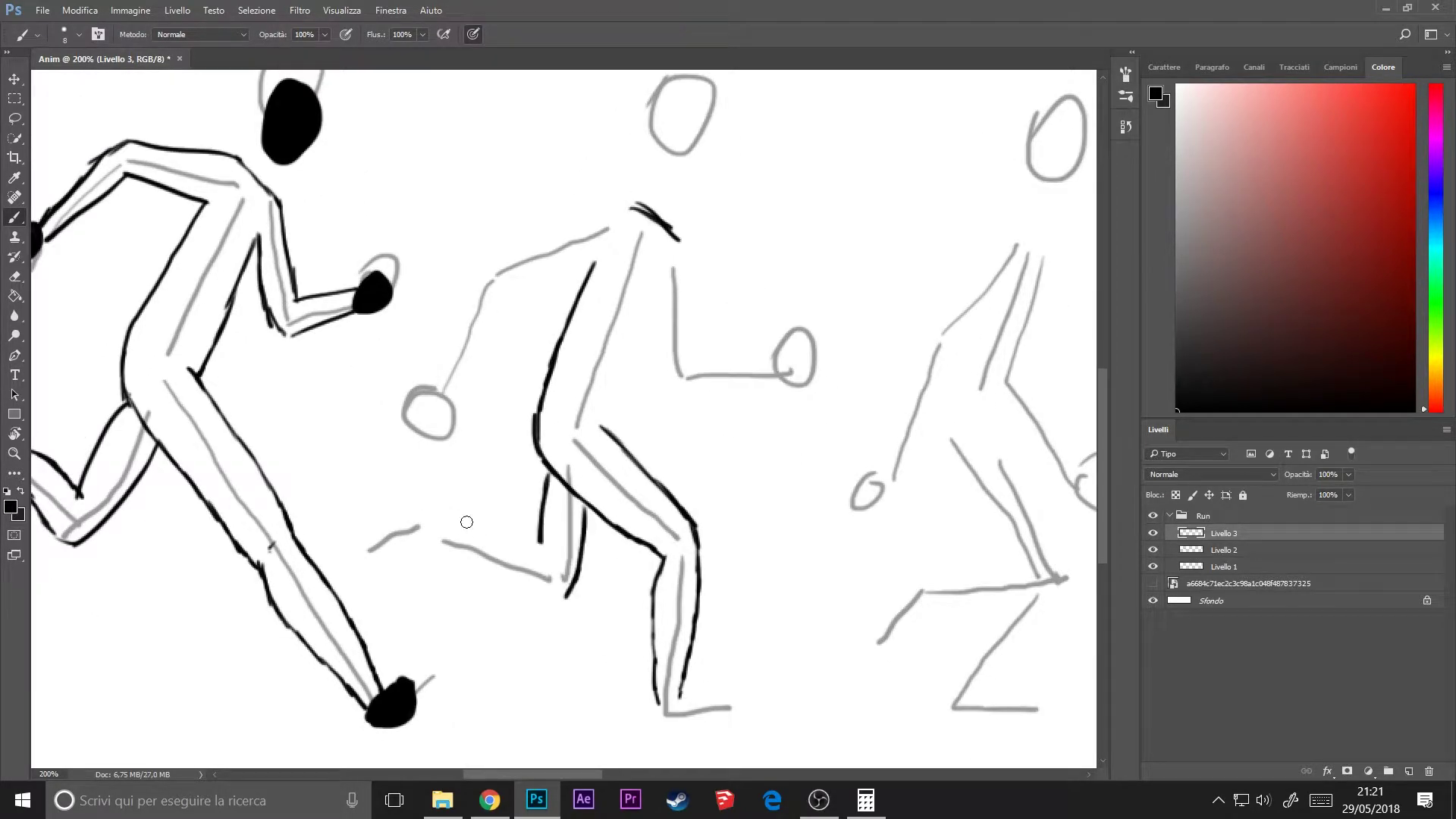
pyautogui.moveTo(447, 520)
pyautogui.mouseDown()
pyautogui.moveTo(539, 543)
pyautogui.moveTo(565, 598)
pyautogui.mouseUp()
# - Ink the middle runner's torso, forward arm and back arm outlines down to the fist
pyautogui.scroll(2, 531, 455)
pyautogui.moveTo(603, 370)
pyautogui.mouseDown()
pyautogui.moveTo(548, 510)
pyautogui.moveTo(624, 483)
pyautogui.mouseUp()
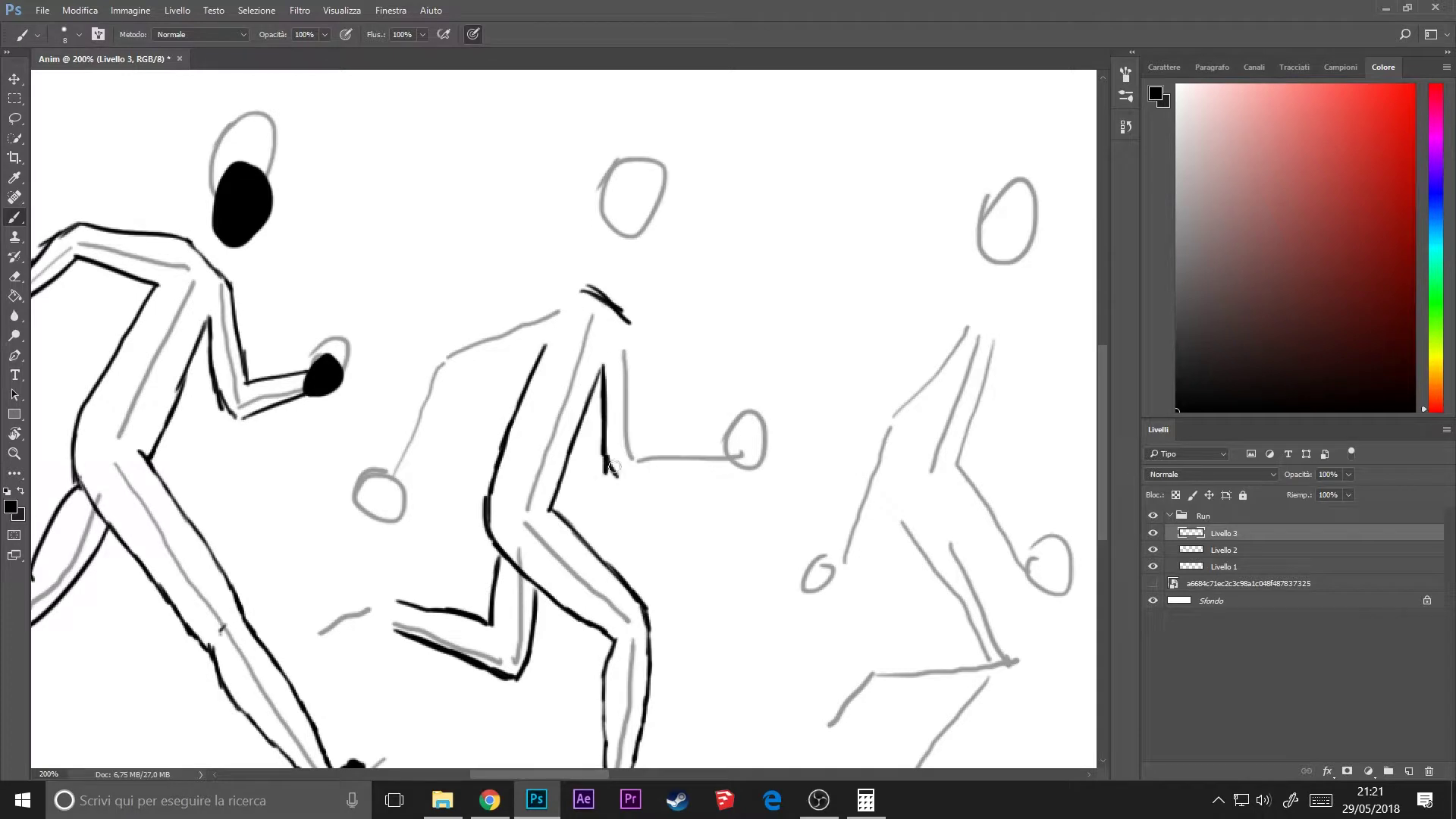
pyautogui.moveTo(620, 311)
pyautogui.mouseDown()
pyautogui.moveTo(648, 427)
pyautogui.moveTo(731, 440)
pyautogui.mouseUp()
pyautogui.hotkey('ctrl', 'z')
pyautogui.moveTo(607, 471); pyautogui.dragTo(729, 461)
pyautogui.moveTo(563, 288); pyautogui.dragTo(436, 351)
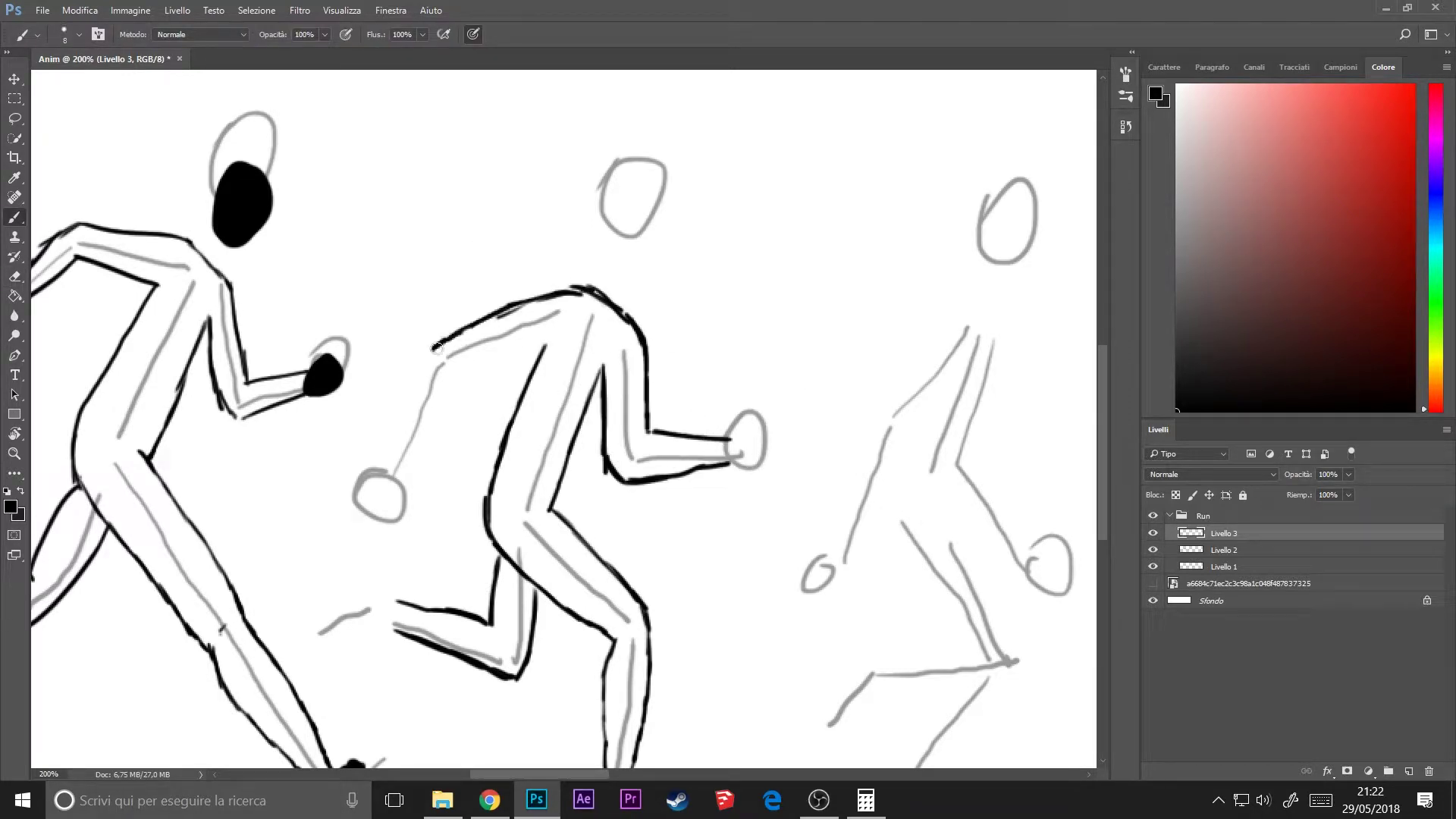
pyautogui.moveTo(545, 345)
pyautogui.mouseDown()
pyautogui.moveTo(457, 368)
pyautogui.moveTo(379, 470)
pyautogui.mouseUp()
pyautogui.moveTo(459, 368); pyautogui.dragTo(394, 478)
# - Fill the middle runner's fists, feet and head solid black and add Livello 4
pyautogui.moveTo(741, 432); pyautogui.dragTo(751, 452)
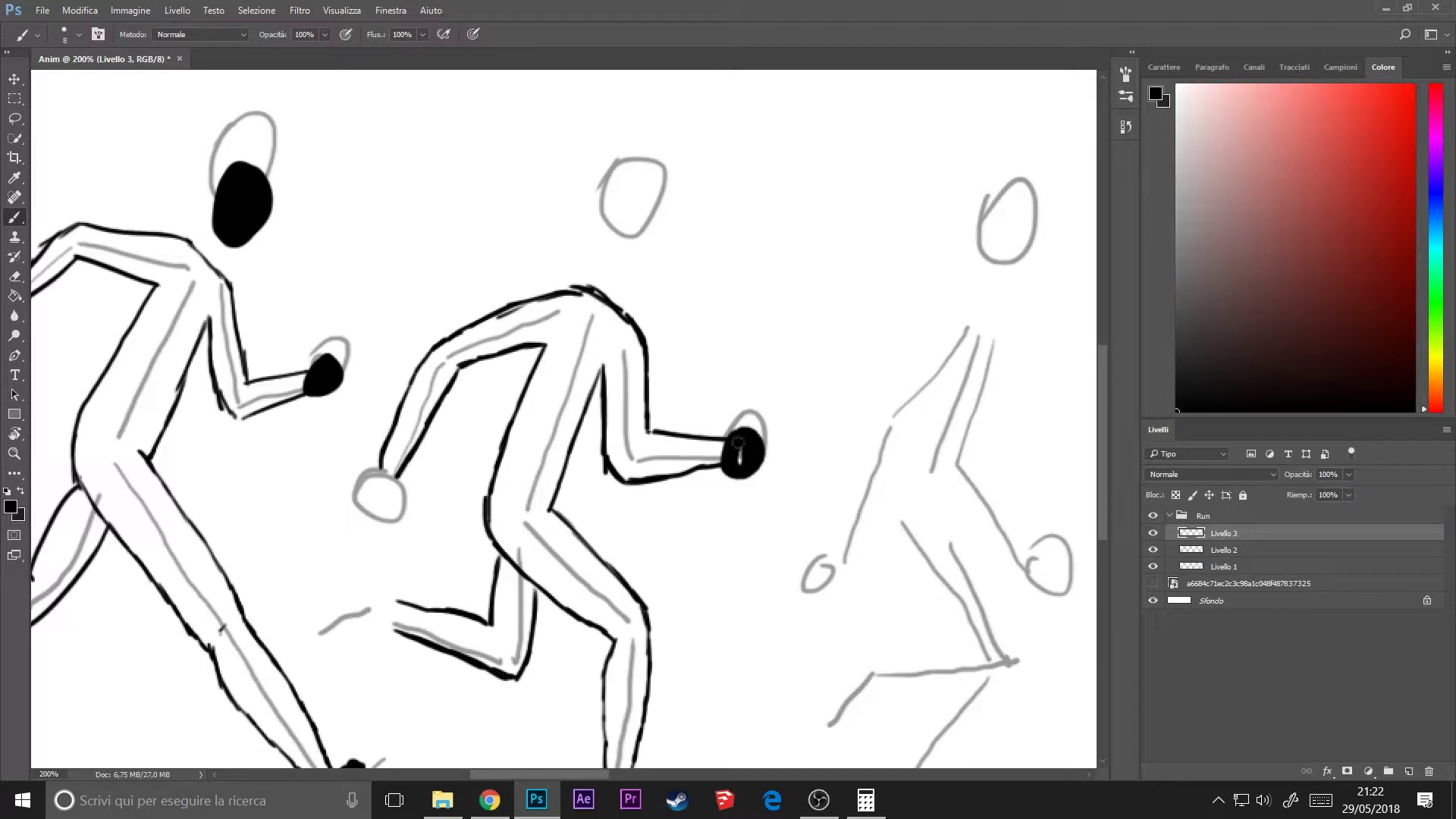
pyautogui.moveTo(383, 485)
pyautogui.mouseDown()
pyautogui.moveTo(374, 500)
pyautogui.moveTo(427, 376)
pyautogui.mouseUp()
pyautogui.moveTo(413, 501); pyautogui.dragTo(429, 531)
pyautogui.moveTo(667, 672); pyautogui.dragTo(704, 685)
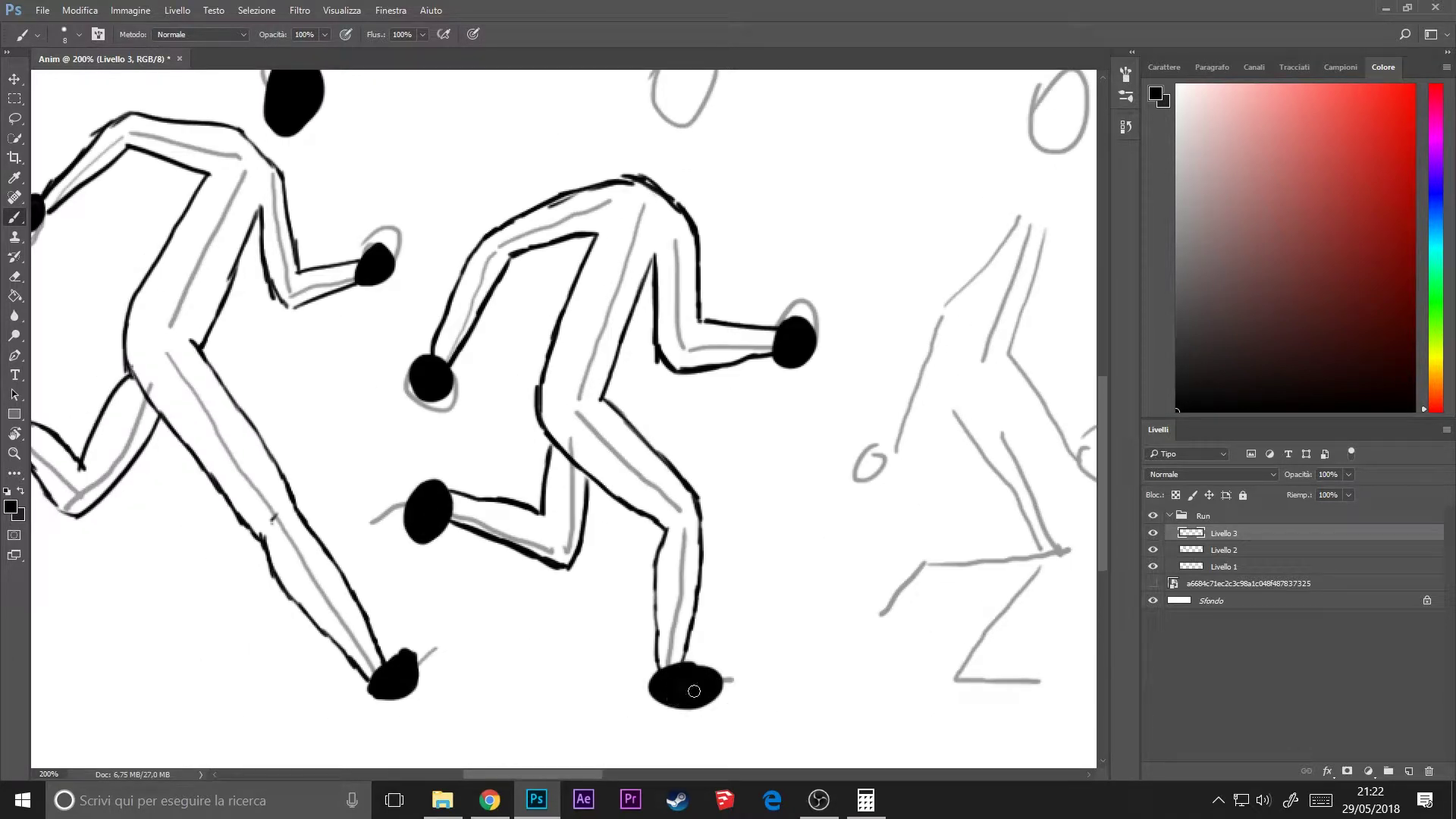
pyautogui.scroll(3, 694, 531)
pyautogui.moveTo(660, 235); pyautogui.dragTo(679, 259)
pyautogui.moveTo(703, 357); pyautogui.dragTo(539, 285)
pyautogui.hotkey('ctrl', 'z')
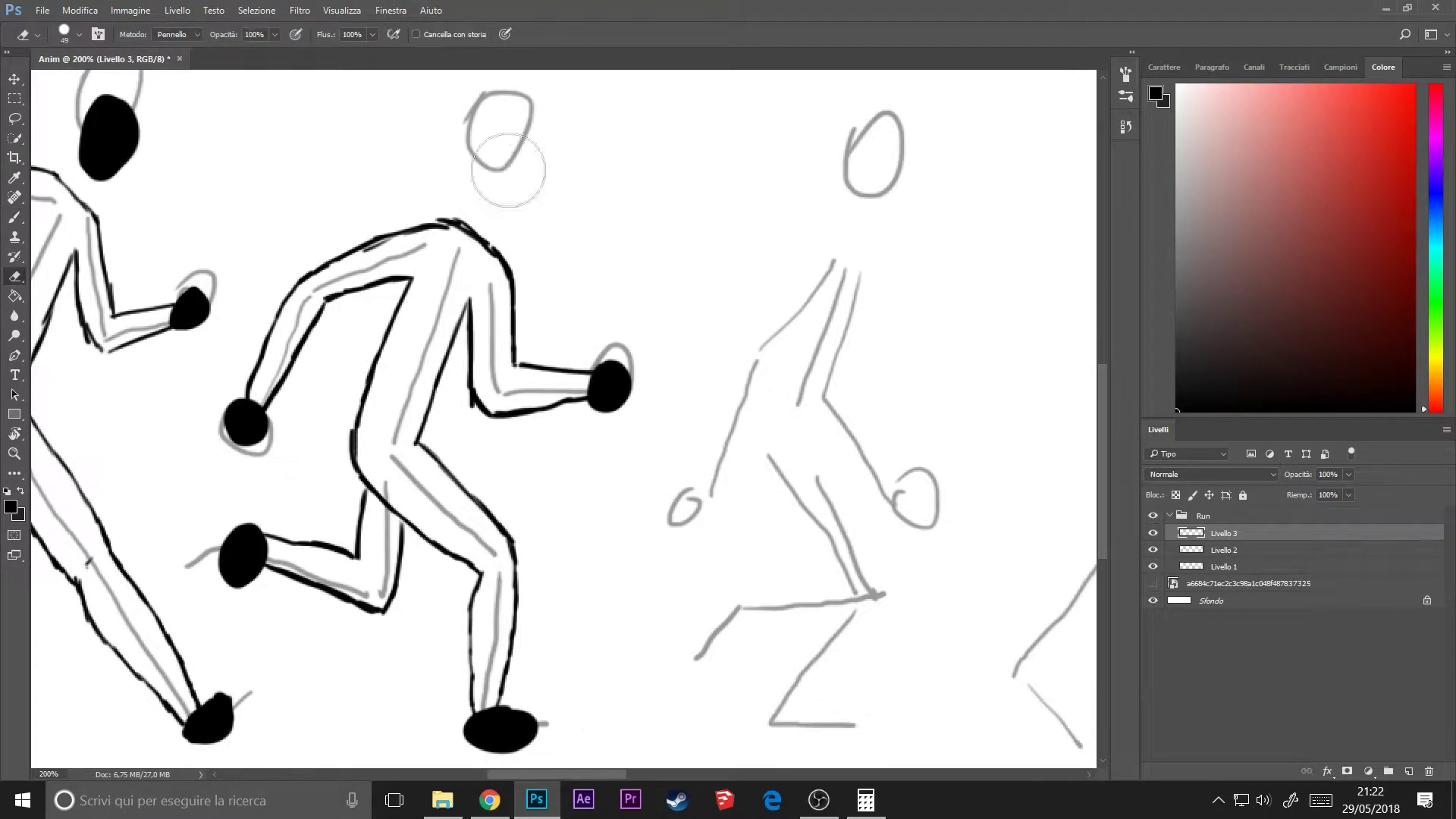
pyautogui.moveTo(494, 171)
pyautogui.mouseDown()
pyautogui.moveTo(523, 205)
pyautogui.moveTo(417, 156)
pyautogui.mouseUp()
pyautogui.hotkey('ctrl', 'shift', 'alt', 'n')
pyautogui.moveTo(531, 262); pyautogui.dragTo(630, 334)
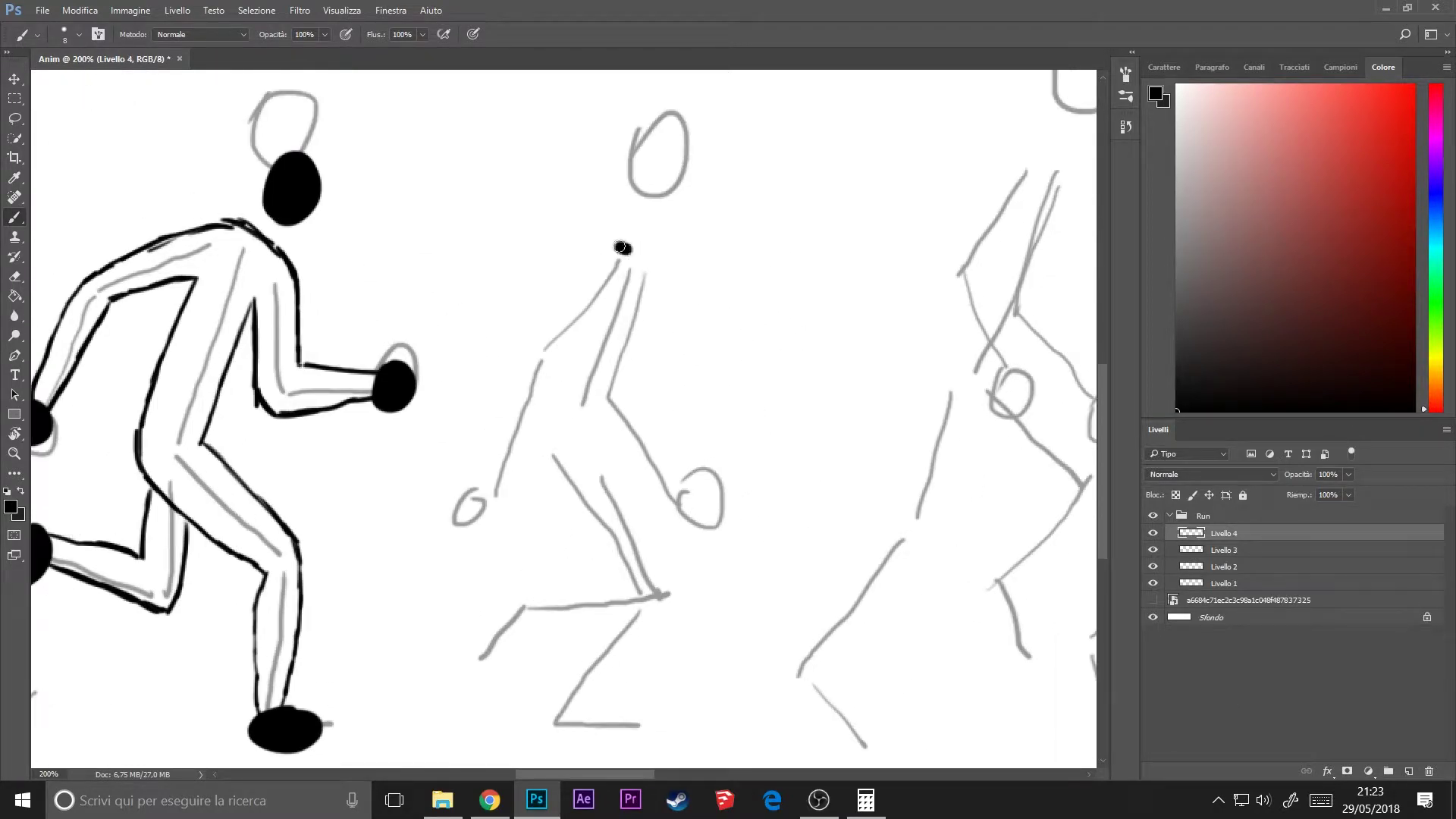
# - Undo stray strokes and briefly check the coloured reference sketch
pyautogui.hotkey('ctrl', 'z')
pyautogui.click(1153, 600)
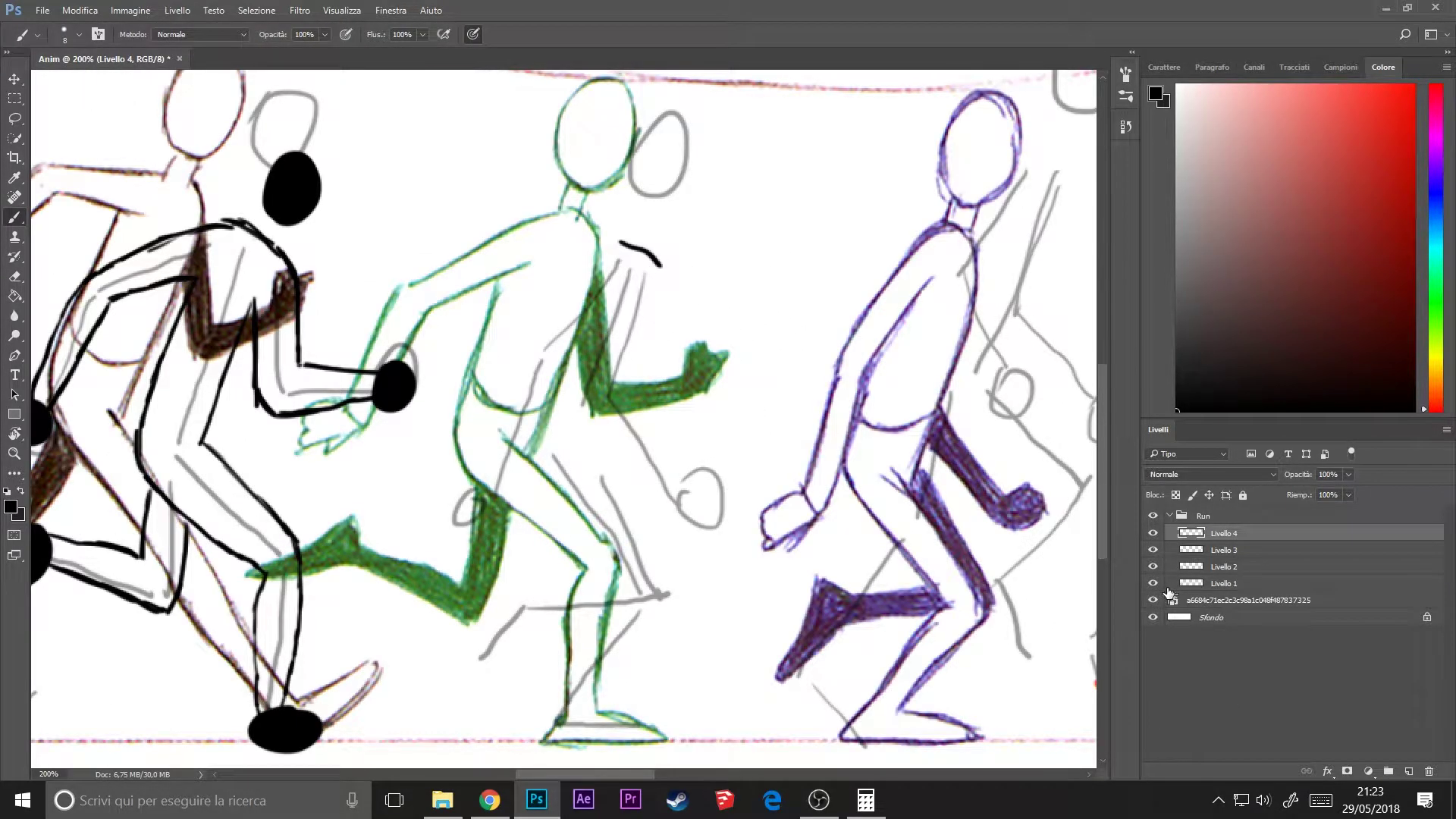
pyautogui.moveTo(878, 363); pyautogui.dragTo(885, 394)
pyautogui.click(1153, 600)
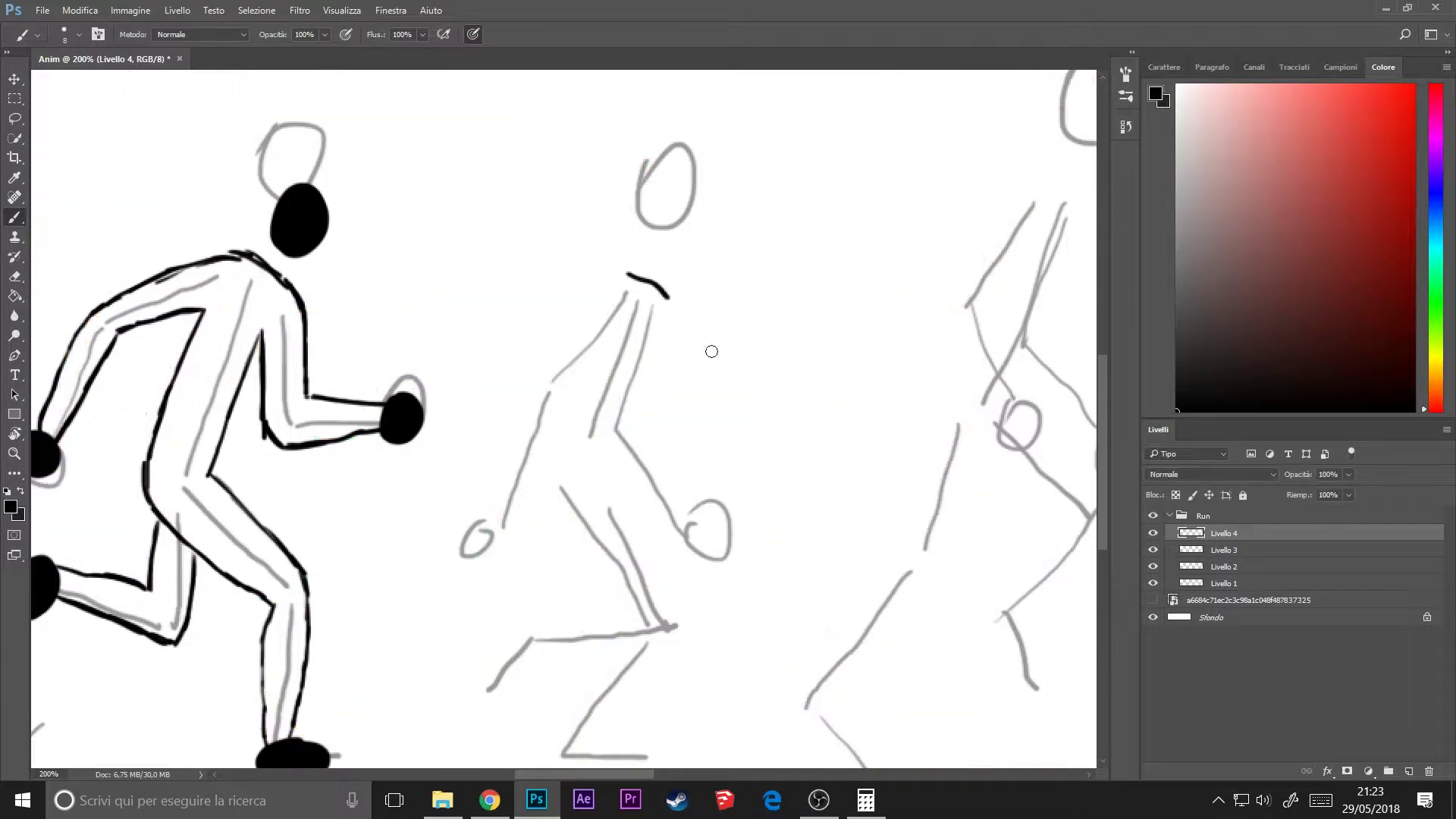
pyautogui.hotkey('ctrl', 'z')
# - Ink the third runner's arm outlines and back line on Livello 4
pyautogui.moveTo(667, 295); pyautogui.dragTo(546, 364)
pyautogui.hotkey('ctrl', 'z')
pyautogui.moveTo(630, 278); pyautogui.dragTo(541, 371)
pyautogui.moveTo(625, 322)
pyautogui.mouseDown()
pyautogui.moveTo(588, 362)
pyautogui.moveTo(513, 508)
pyautogui.mouseUp()
pyautogui.moveTo(542, 370); pyautogui.dragTo(496, 512)
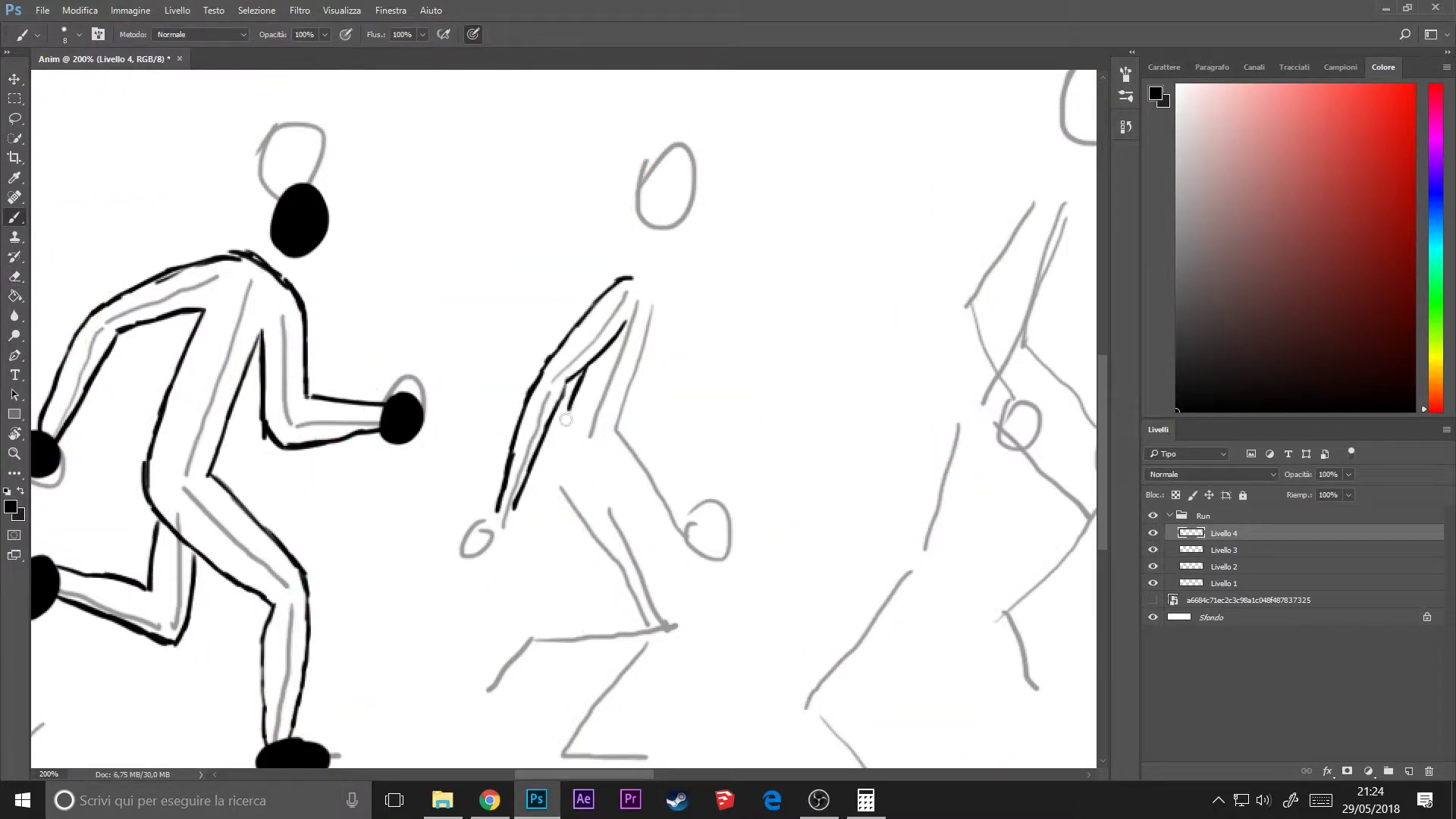
pyautogui.moveTo(571, 405); pyautogui.dragTo(556, 481)
pyautogui.moveTo(664, 325); pyautogui.dragTo(611, 462)
pyautogui.moveTo(661, 581); pyautogui.dragTo(625, 534)
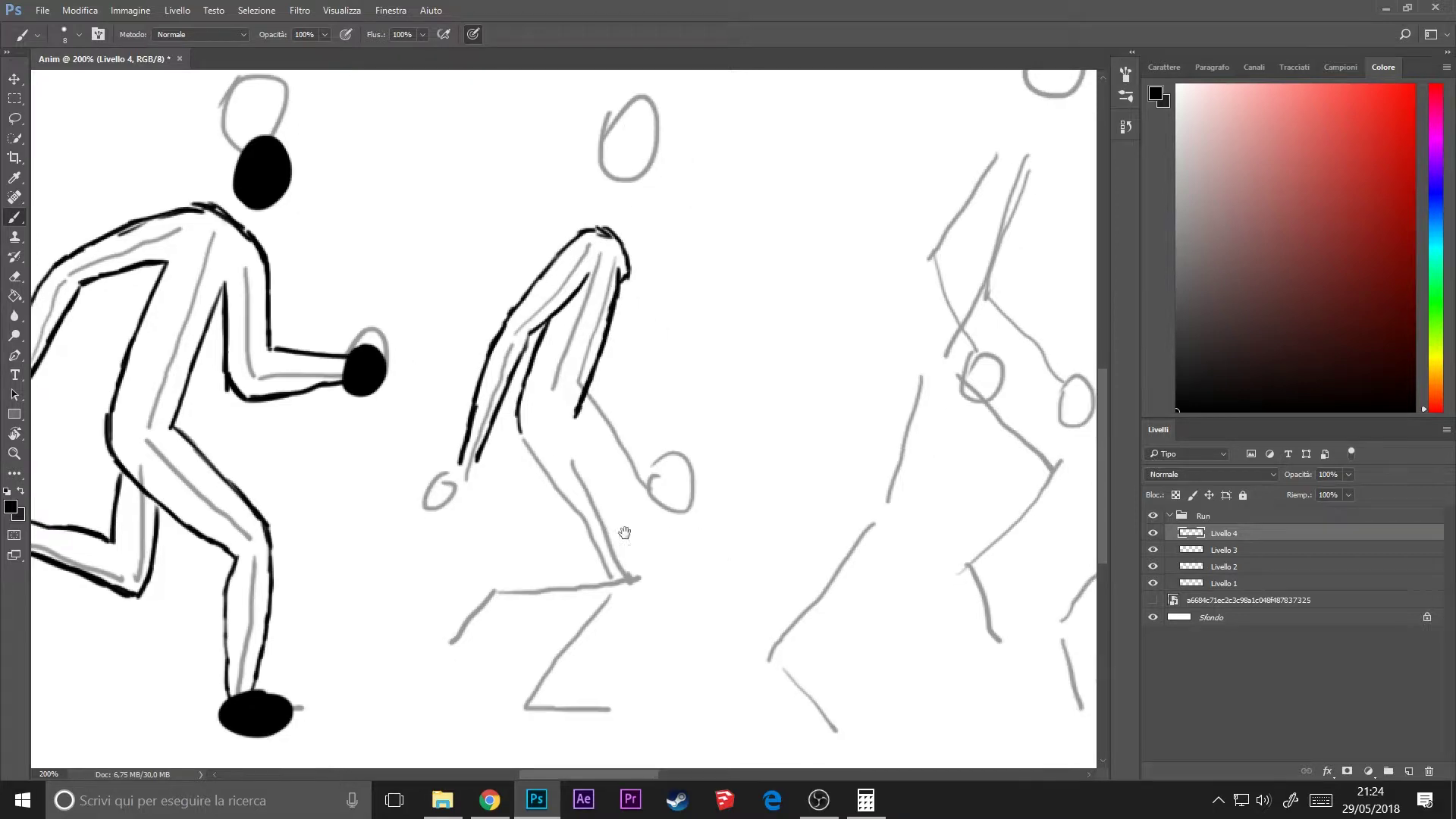
# - Ink the front leg and back thigh, reverting a stray hip stroke via History
pyautogui.moveTo(521, 408); pyautogui.dragTo(588, 568)
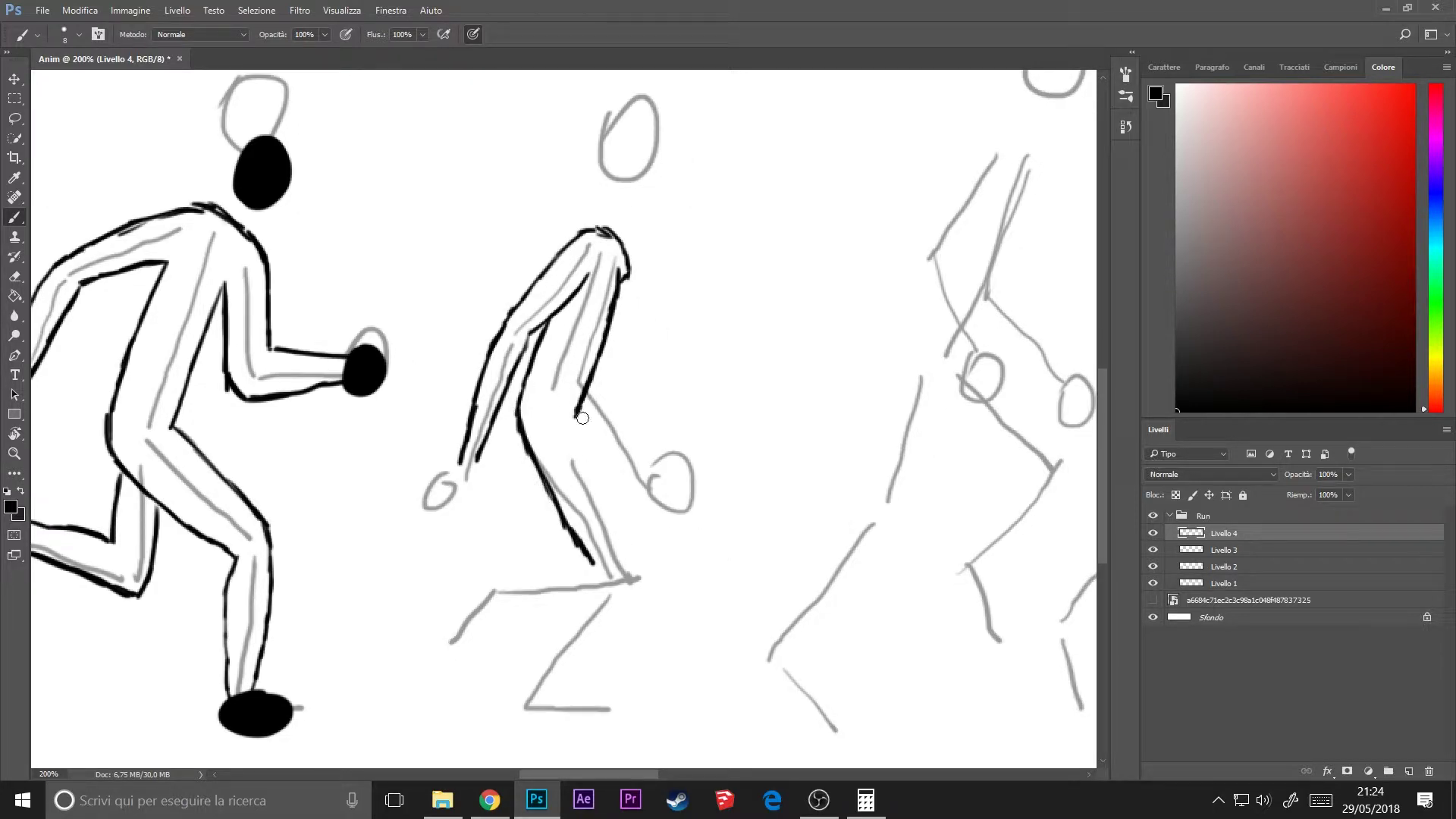
pyautogui.moveTo(582, 418); pyautogui.dragTo(547, 699)
pyautogui.moveTo(596, 575); pyautogui.dragTo(543, 664)
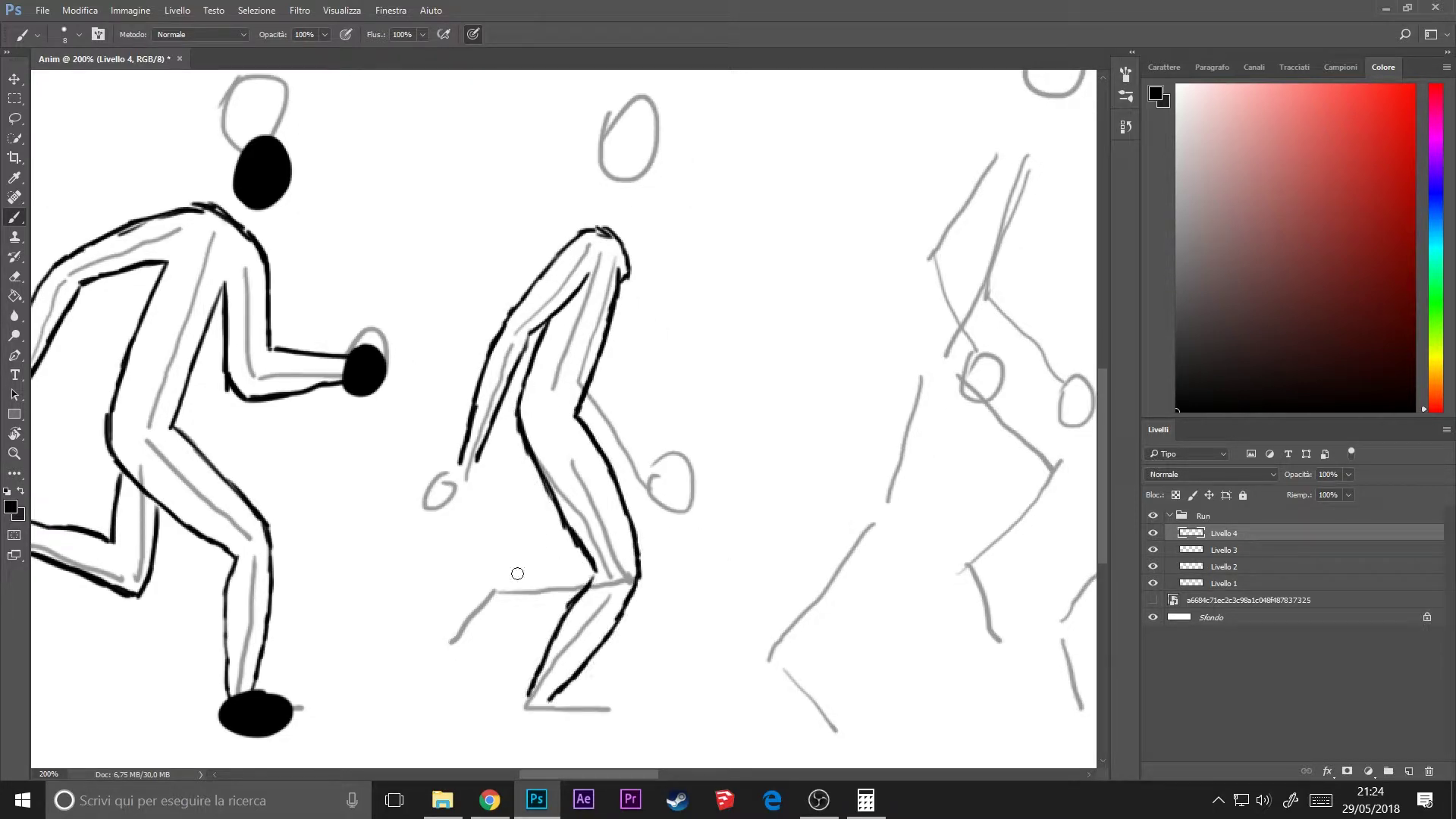
pyautogui.moveTo(508, 578); pyautogui.dragTo(592, 574)
pyautogui.moveTo(506, 601); pyautogui.dragTo(554, 602)
pyautogui.hotkey('ctrl', 'z')
pyautogui.click(1125, 126)
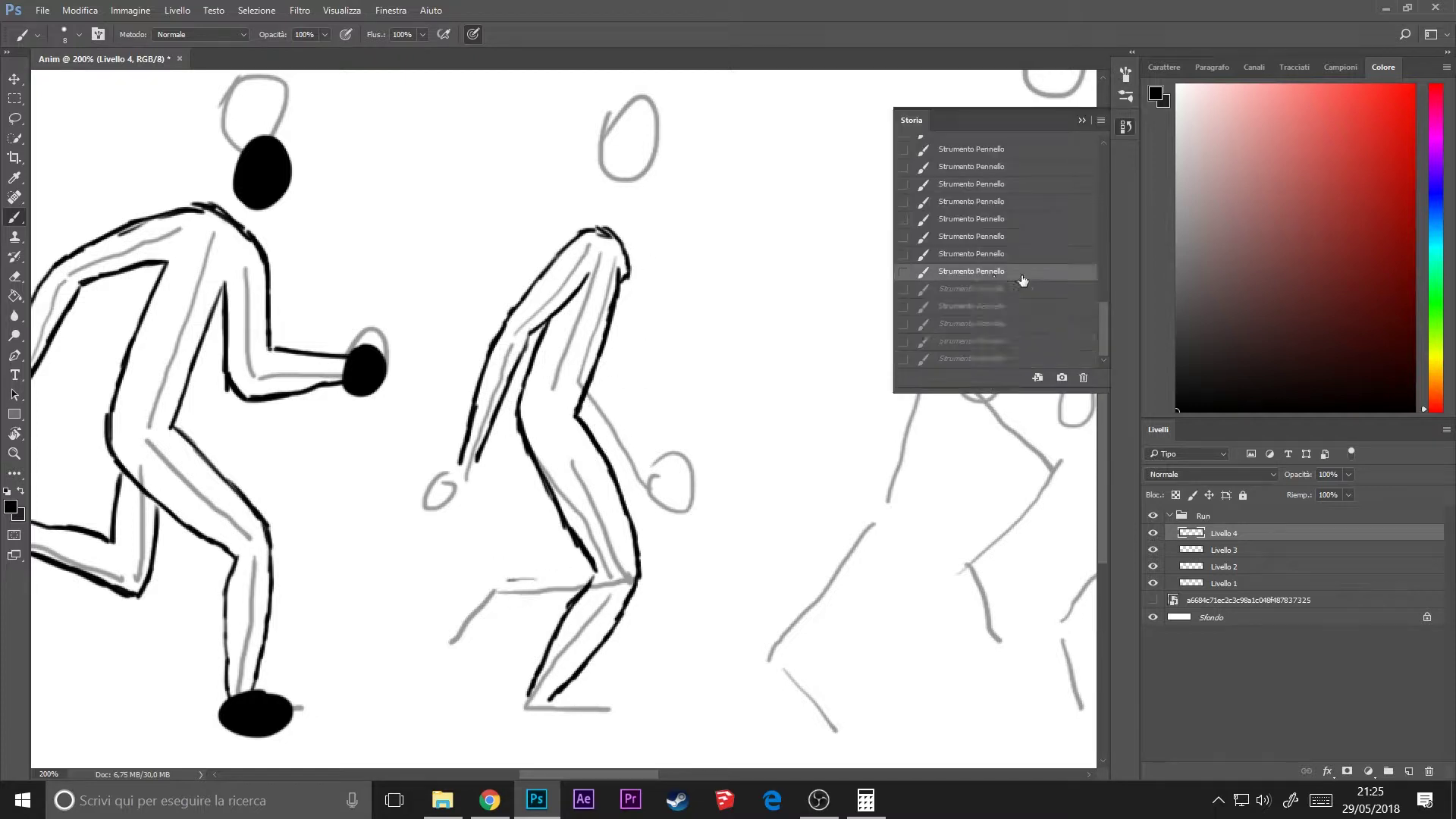
pyautogui.click(1008, 319)
# - Ink the forearm, fill the hands, foot and head black, and add Livello 5
pyautogui.moveTo(596, 379); pyautogui.dragTo(657, 464)
pyautogui.moveTo(461, 467); pyautogui.dragTo(470, 485)
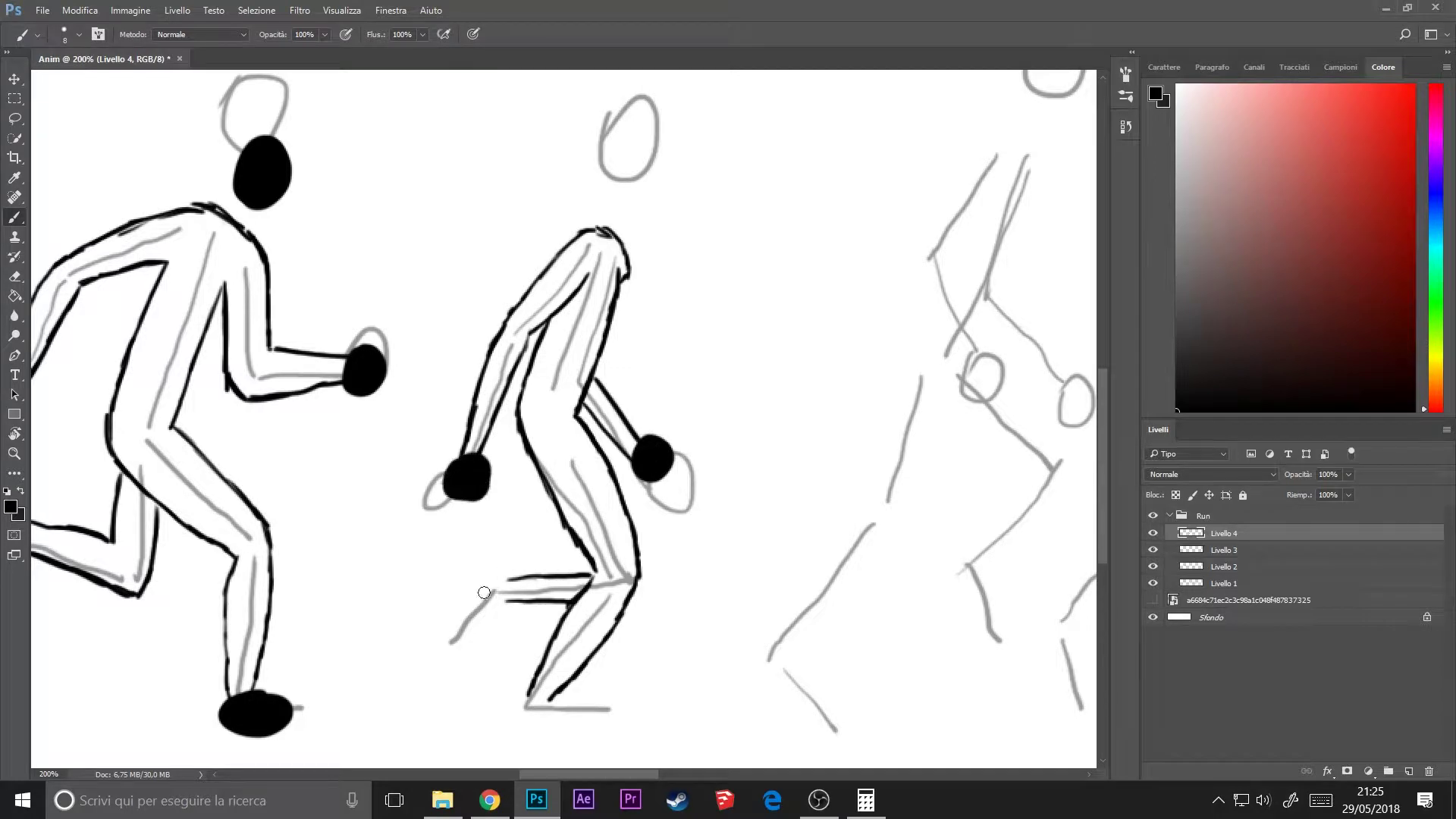
pyautogui.moveTo(497, 580); pyautogui.dragTo(493, 609)
pyautogui.moveTo(531, 704); pyautogui.dragTo(573, 713)
pyautogui.moveTo(622, 197); pyautogui.dragTo(611, 299)
pyautogui.moveTo(1086, 666)
pyautogui.mouseDown()
pyautogui.moveTo(770, 588)
pyautogui.moveTo(848, 584)
pyautogui.mouseUp()
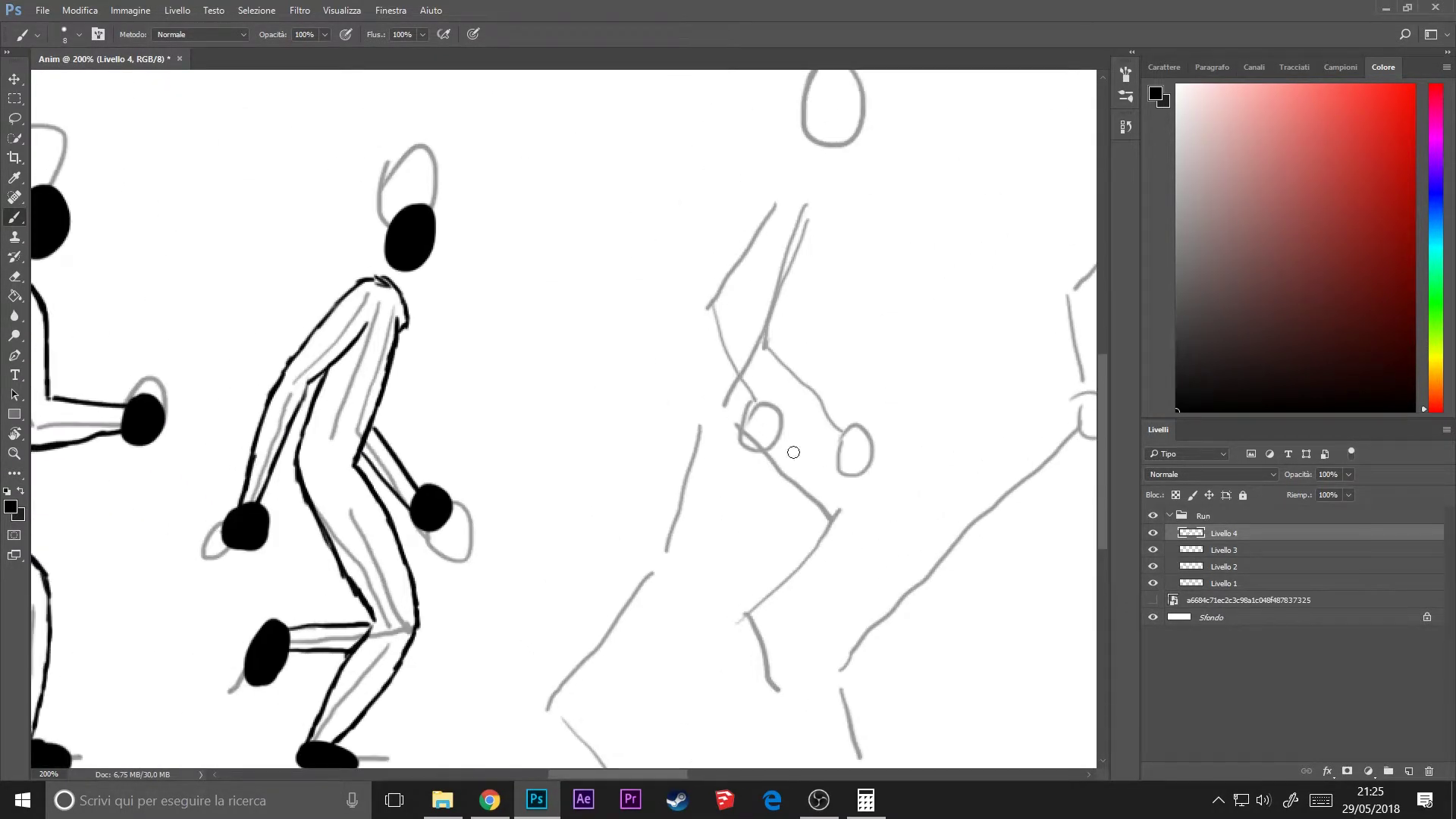
pyautogui.hotkey('ctrl', 'shift', 'alt', 'n')
pyautogui.moveTo(794, 452); pyautogui.dragTo(531, 95)
pyautogui.moveTo(754, 371); pyautogui.dragTo(682, 372)
# - Ink the fourth runner's shoulder, arm and torso outlines on Livello 5
pyautogui.moveTo(628, 247); pyautogui.dragTo(566, 321)
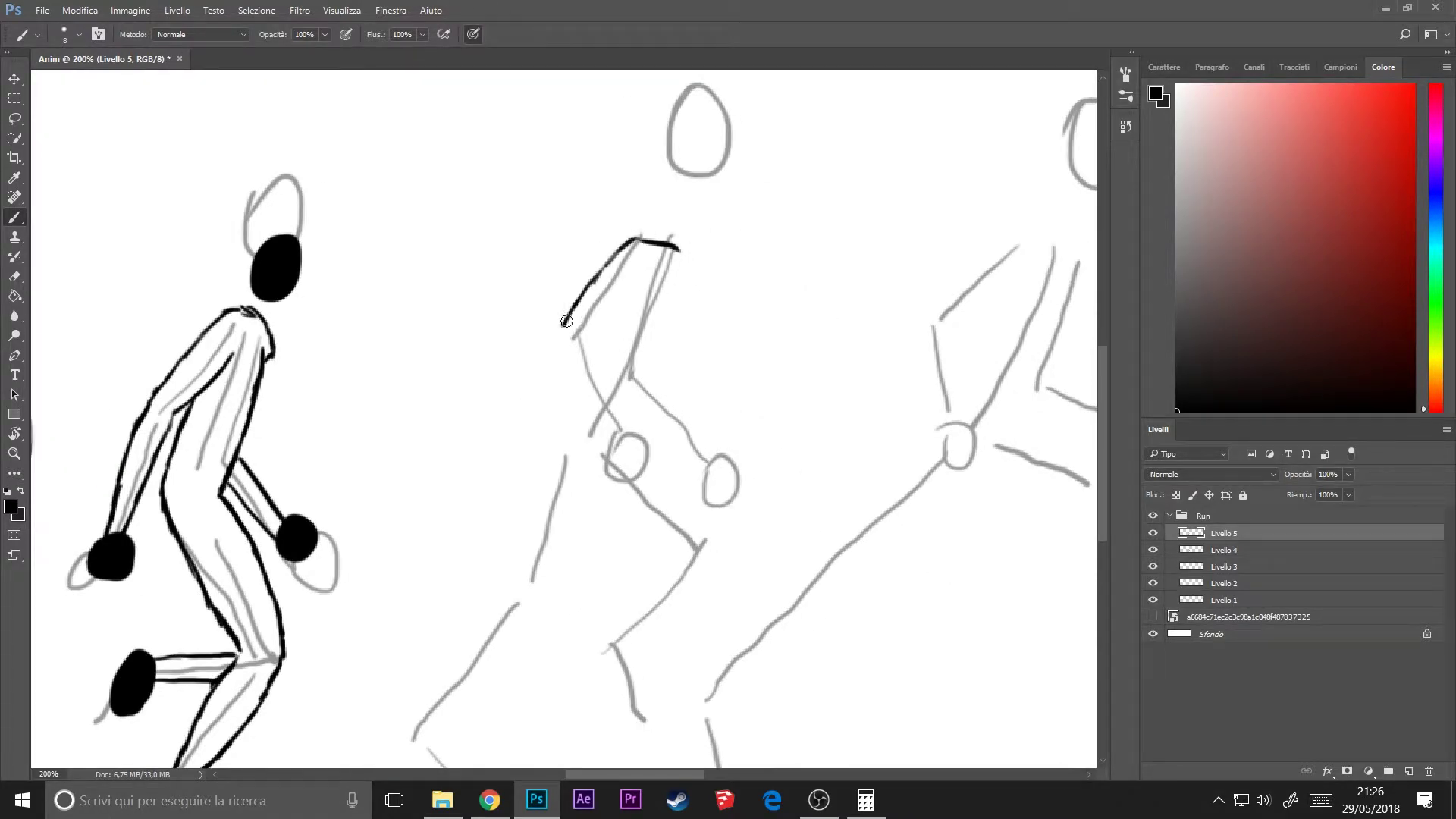
pyautogui.moveTo(584, 405); pyautogui.dragTo(604, 426)
pyautogui.moveTo(618, 413)
pyautogui.mouseDown()
pyautogui.moveTo(613, 322)
pyautogui.moveTo(599, 423)
pyautogui.mouseUp()
pyautogui.hscroll(1, 608, 424)
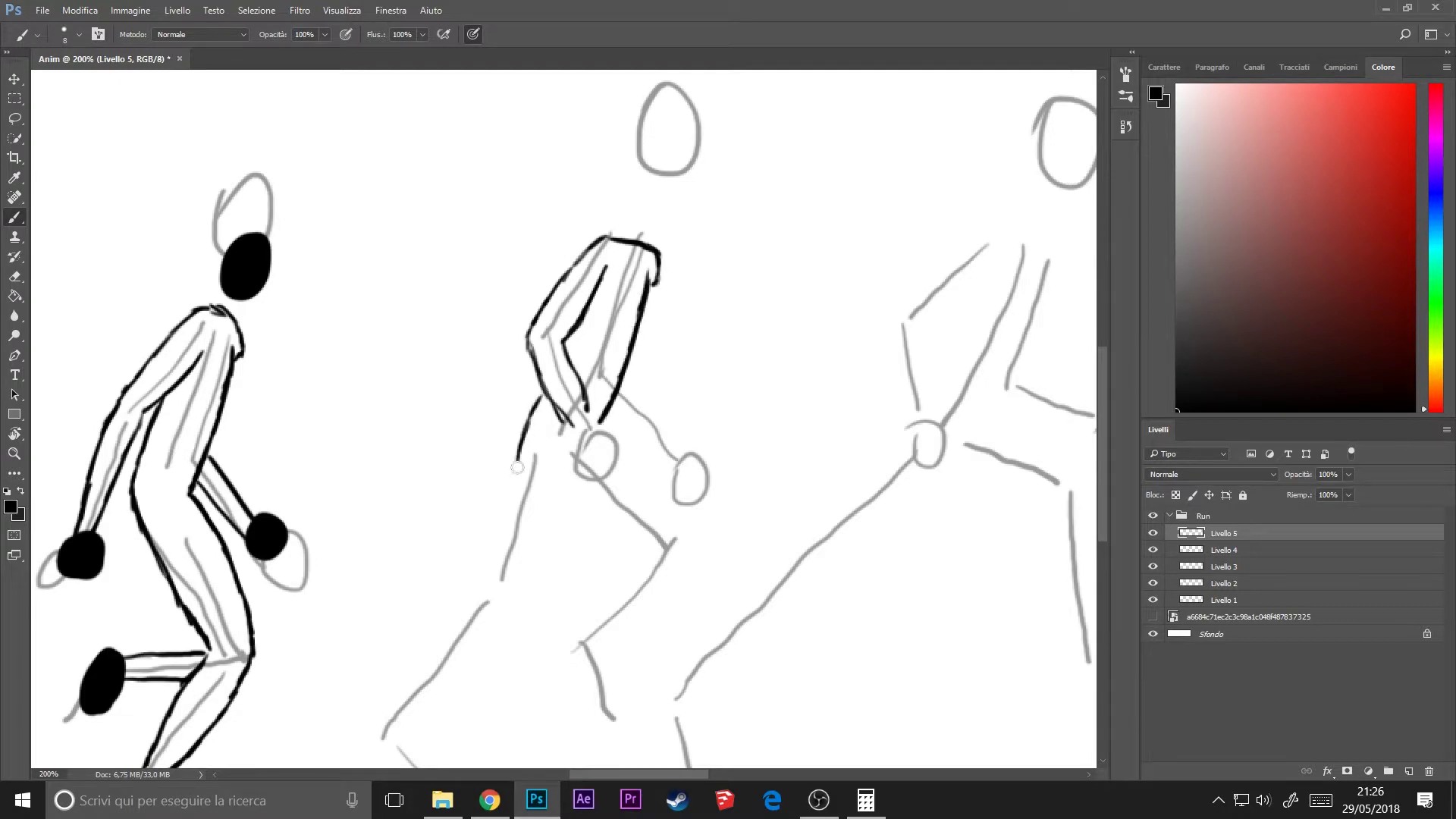
pyautogui.moveTo(517, 467); pyautogui.dragTo(499, 570)
pyautogui.moveTo(562, 467); pyautogui.dragTo(510, 610)
# - Ink the fourth runner's legs, lower legs and back arm in black
pyautogui.moveTo(489, 560); pyautogui.dragTo(549, 481)
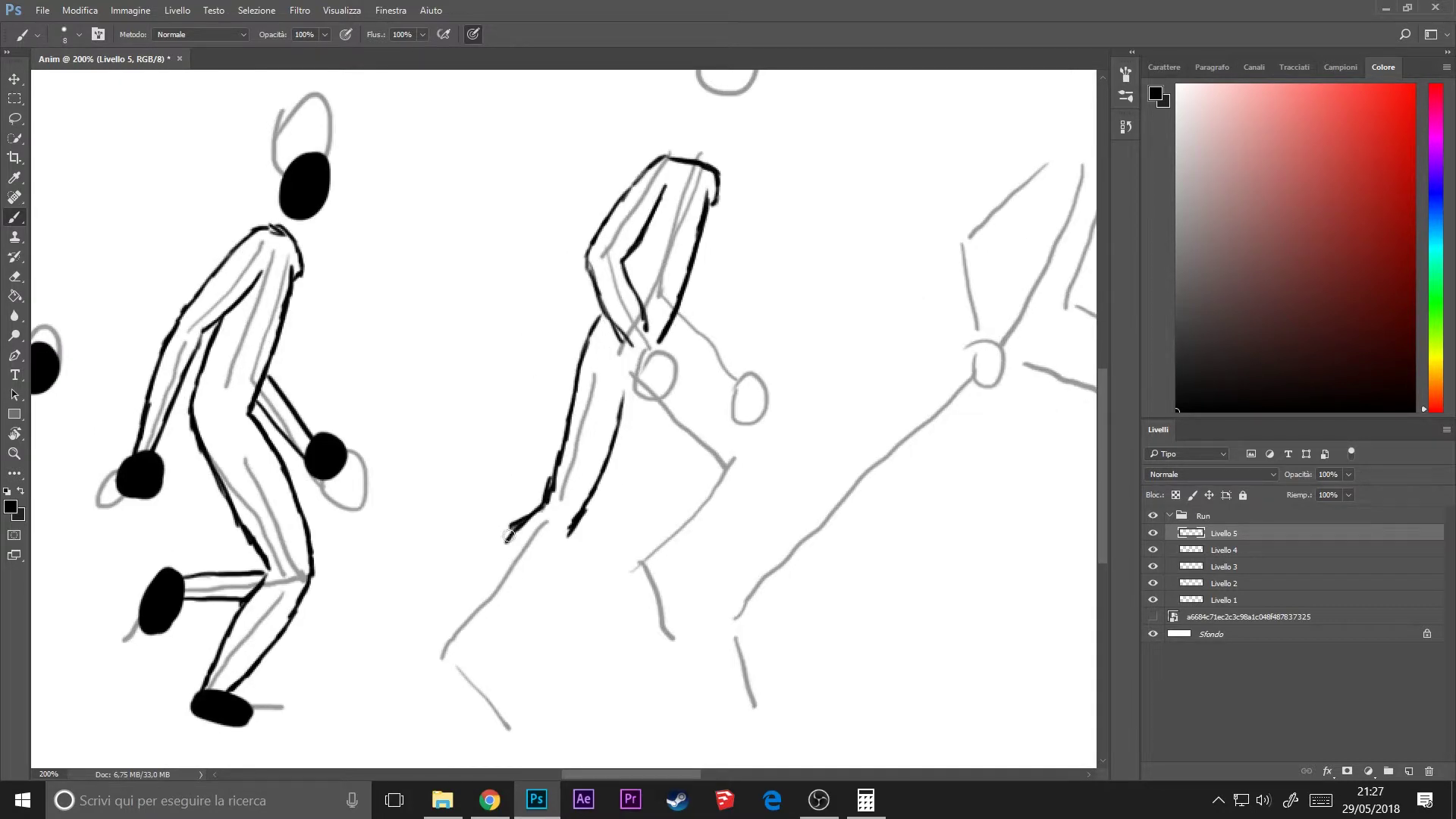
pyautogui.moveTo(509, 531); pyautogui.dragTo(441, 646)
pyautogui.moveTo(566, 532); pyautogui.dragTo(471, 654)
pyautogui.moveTo(606, 356); pyautogui.dragTo(556, 380)
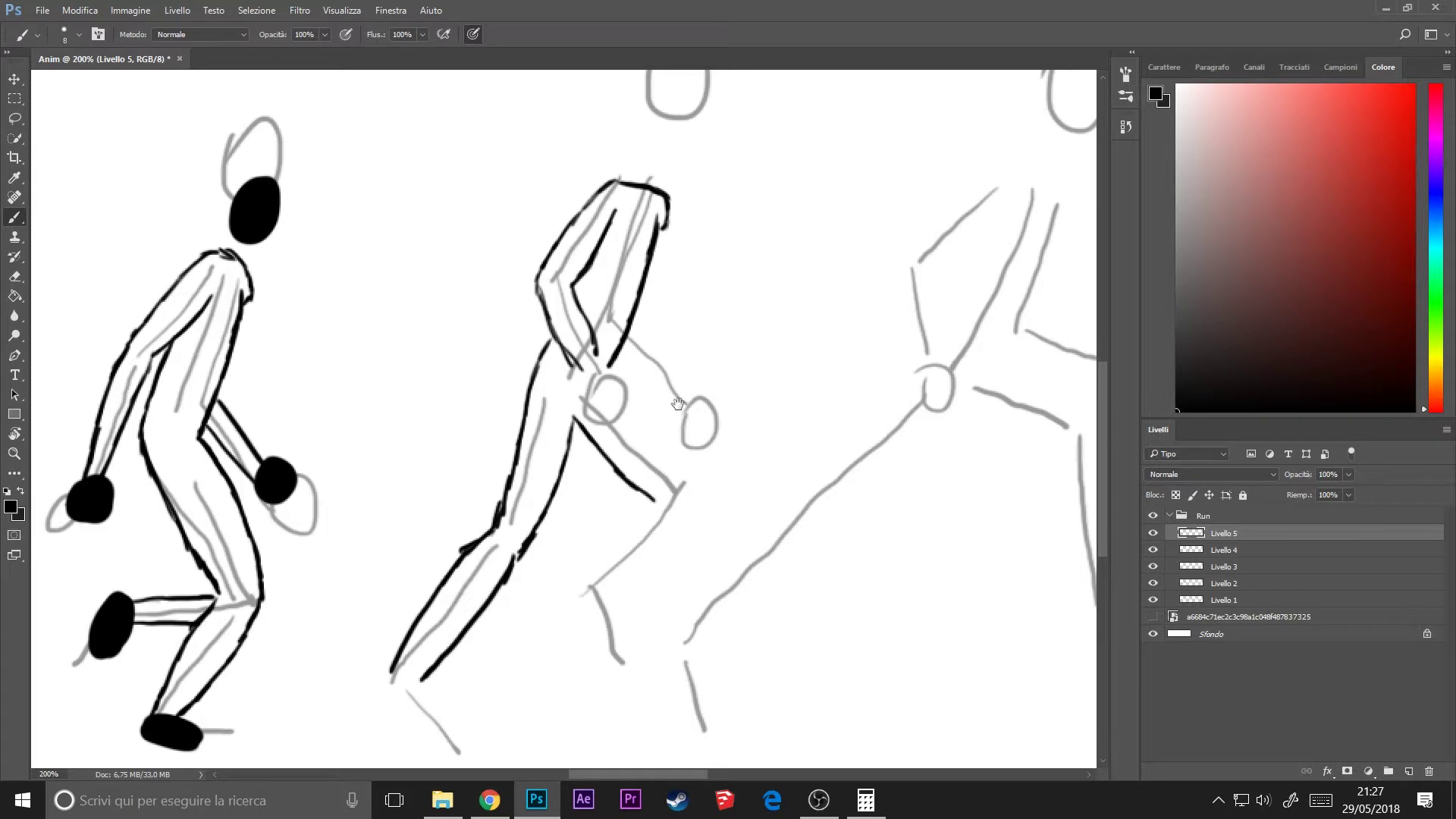
pyautogui.moveTo(677, 405); pyautogui.dragTo(648, 425)
pyautogui.moveTo(653, 513)
pyautogui.mouseDown()
pyautogui.moveTo(631, 487)
pyautogui.moveTo(566, 563)
pyautogui.mouseUp()
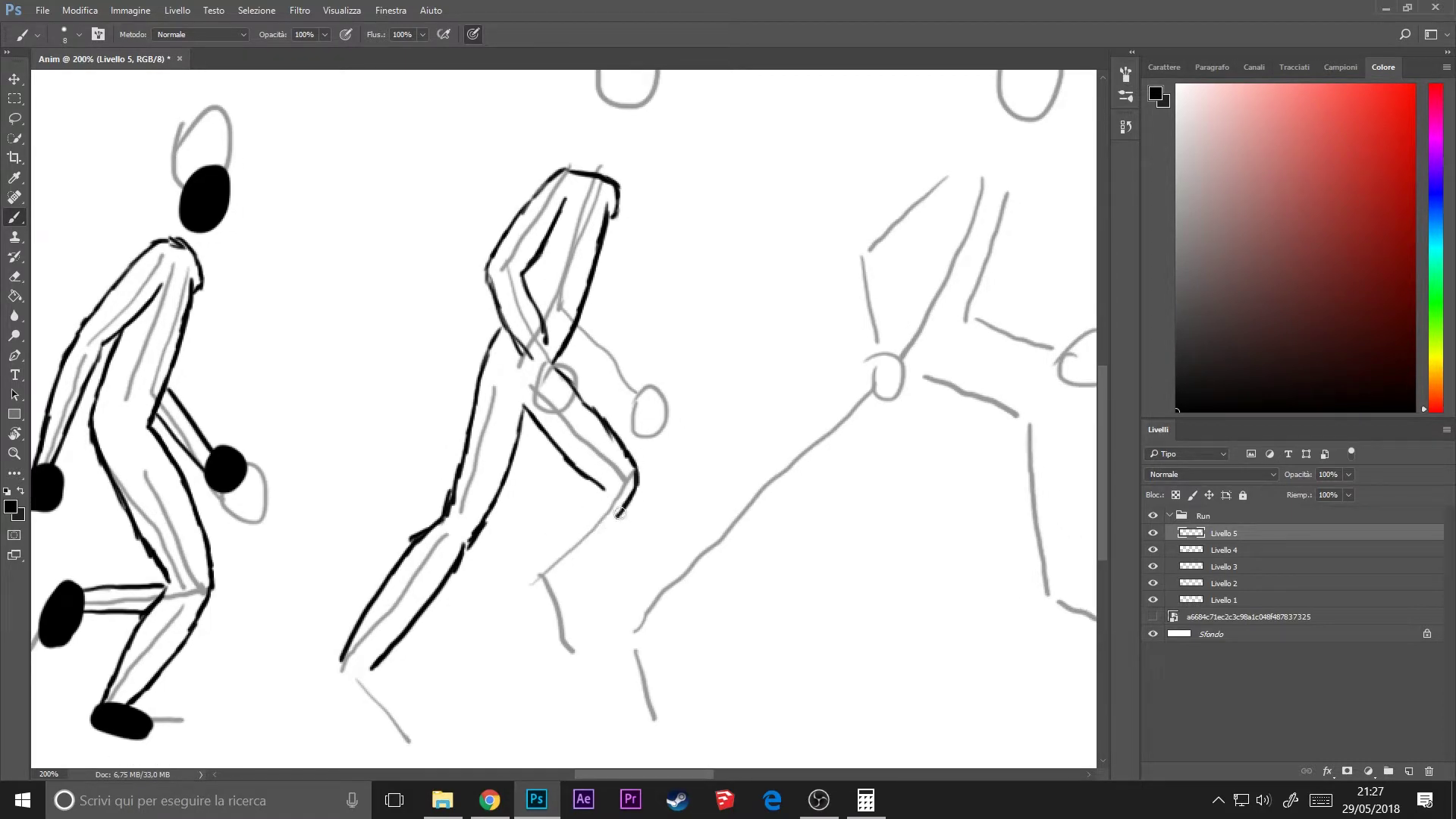
pyautogui.moveTo(600, 493); pyautogui.dragTo(552, 562)
pyautogui.moveTo(699, 456); pyautogui.dragTo(661, 478)
pyautogui.moveTo(581, 420)
pyautogui.mouseDown()
pyautogui.moveTo(528, 369)
pyautogui.moveTo(593, 396)
pyautogui.mouseUp()
pyautogui.moveTo(562, 141); pyautogui.dragTo(568, 262)
# - Fill the fourth runner's head, hands and feet black, then make Livello 2 active
pyautogui.moveTo(628, 423); pyautogui.dragTo(627, 380)
pyautogui.moveTo(521, 423); pyautogui.dragTo(519, 455)
pyautogui.moveTo(610, 455); pyautogui.dragTo(606, 481)
pyautogui.moveTo(521, 553); pyautogui.dragTo(553, 443)
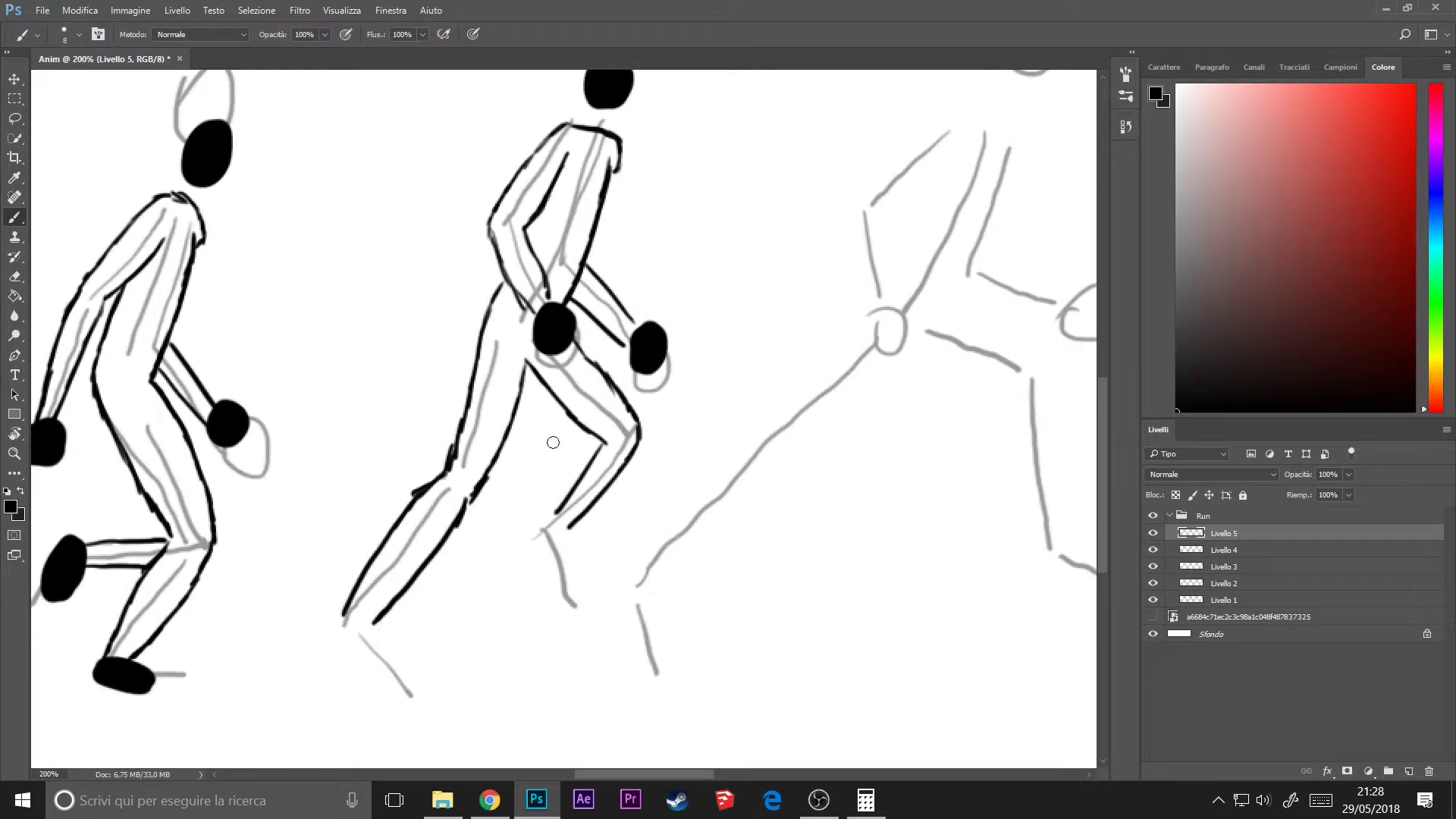
pyautogui.moveTo(557, 527); pyautogui.dragTo(552, 565)
pyautogui.moveTo(357, 622); pyautogui.dragTo(366, 660)
pyautogui.moveTo(653, 547)
pyautogui.mouseDown()
pyautogui.moveTo(780, 511)
pyautogui.moveTo(197, 379)
pyautogui.mouseUp()
pyautogui.hotkey('alt', '[')
pyautogui.hotkey('alt', '[')
pyautogui.hotkey('alt', '[')
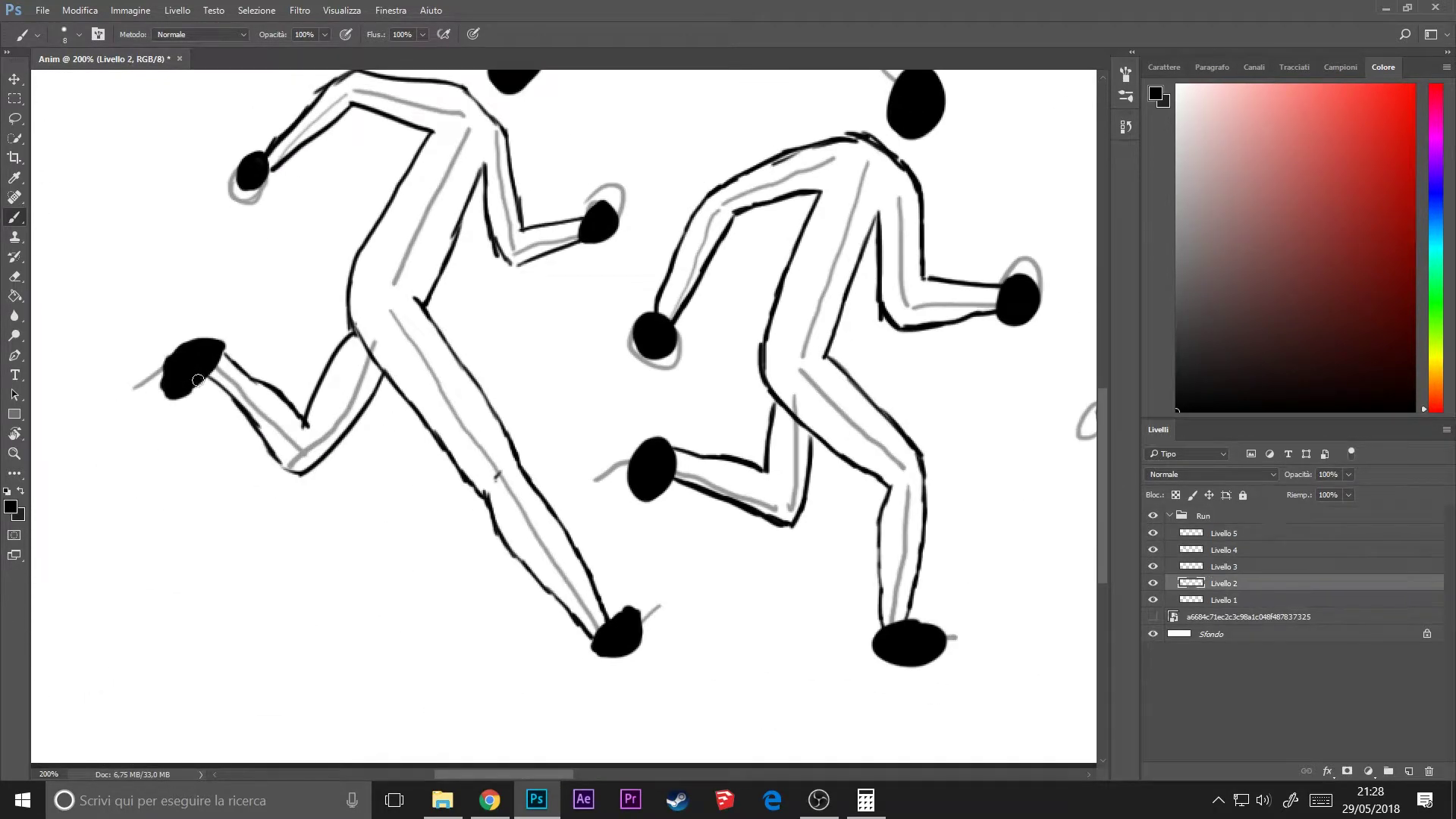
# - Create Livello 6 and ink the fifth runner's left arm down to the hand
pyautogui.moveTo(645, 632); pyautogui.dragTo(114, 531)
pyautogui.hotkey('alt', '.')
pyautogui.hotkey('ctrl', 'shift', 'alt', 'n')
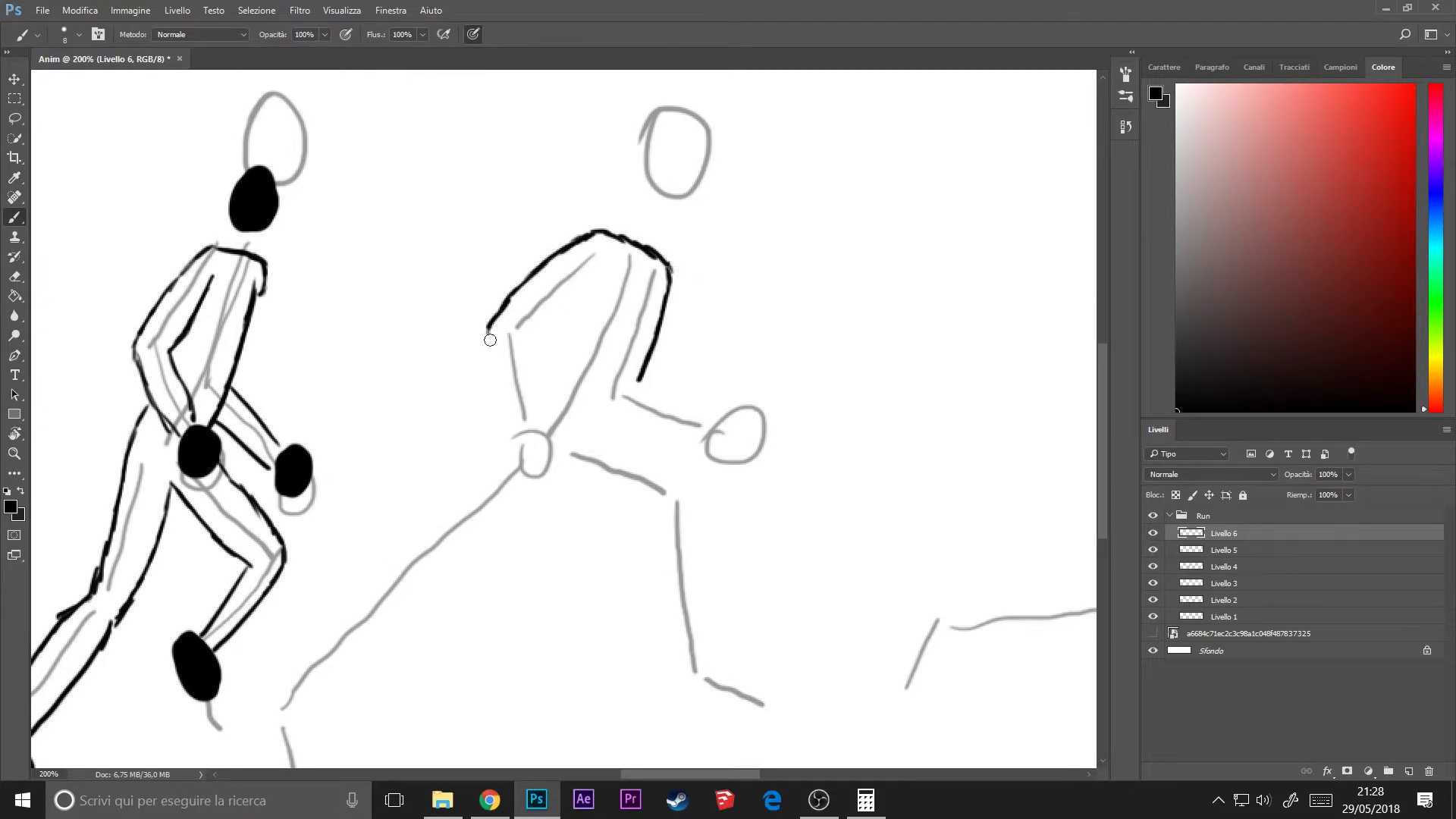
pyautogui.moveTo(589, 237); pyautogui.dragTo(518, 421)
pyautogui.moveTo(525, 339); pyautogui.dragTo(535, 405)
pyautogui.moveTo(686, 465); pyautogui.dragTo(654, 461)
pyautogui.moveTo(474, 390); pyautogui.dragTo(462, 410)
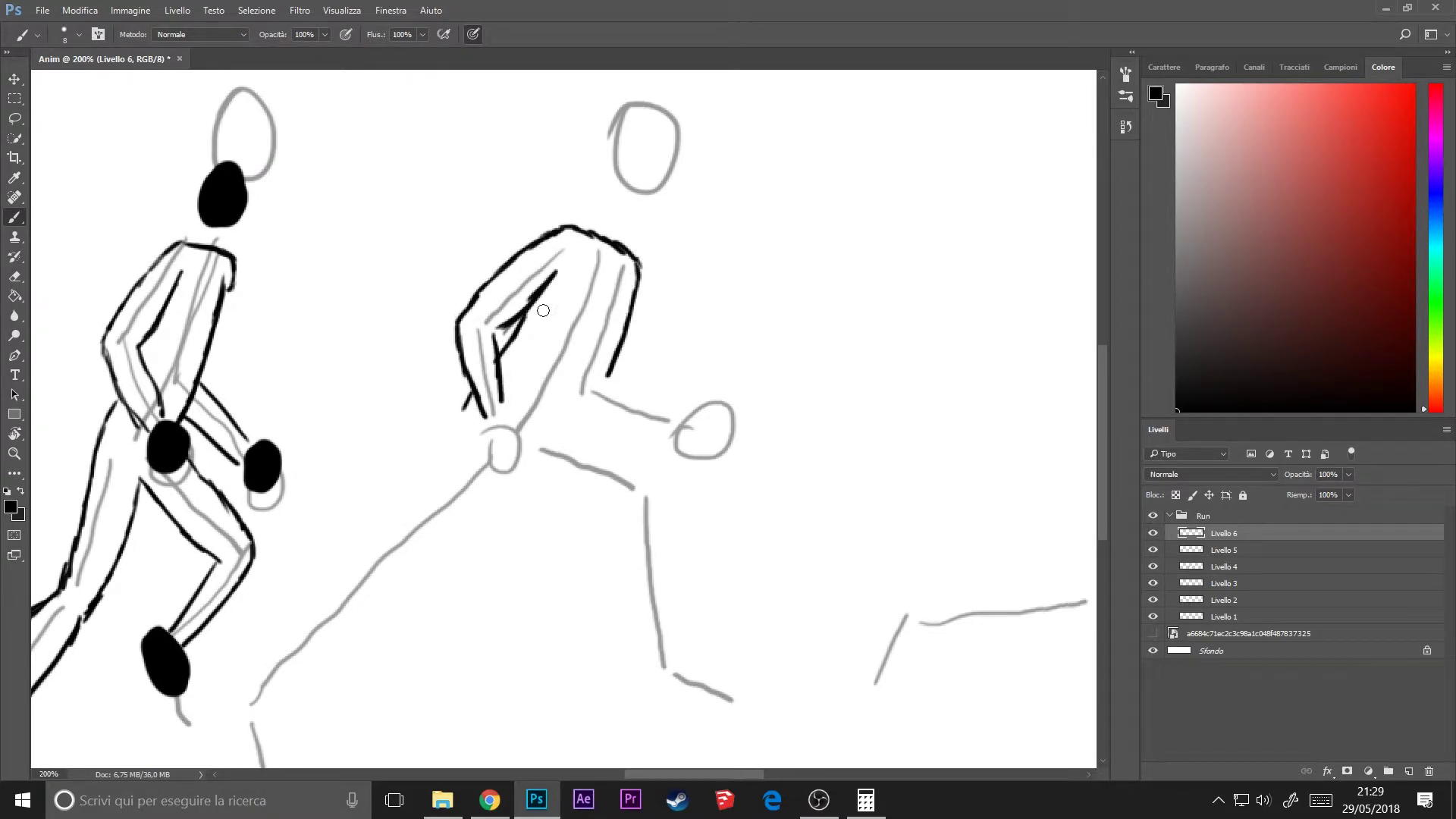
# - Ink the thigh and front leg, erasing a stray stroke under the hip
pyautogui.moveTo(577, 424)
pyautogui.mouseDown()
pyautogui.moveTo(549, 407)
pyautogui.moveTo(599, 410)
pyautogui.moveTo(584, 390)
pyautogui.mouseUp()
pyautogui.moveTo(519, 379)
pyautogui.mouseDown()
pyautogui.moveTo(603, 391)
pyautogui.moveTo(616, 482)
pyautogui.mouseUp()
pyautogui.moveTo(479, 440)
pyautogui.mouseDown()
pyautogui.moveTo(571, 478)
pyautogui.moveTo(523, 451)
pyautogui.moveTo(554, 485)
pyautogui.mouseUp()
pyautogui.hotkey('ctrl', 'z')
pyautogui.hotkey('ctrl', 'z')
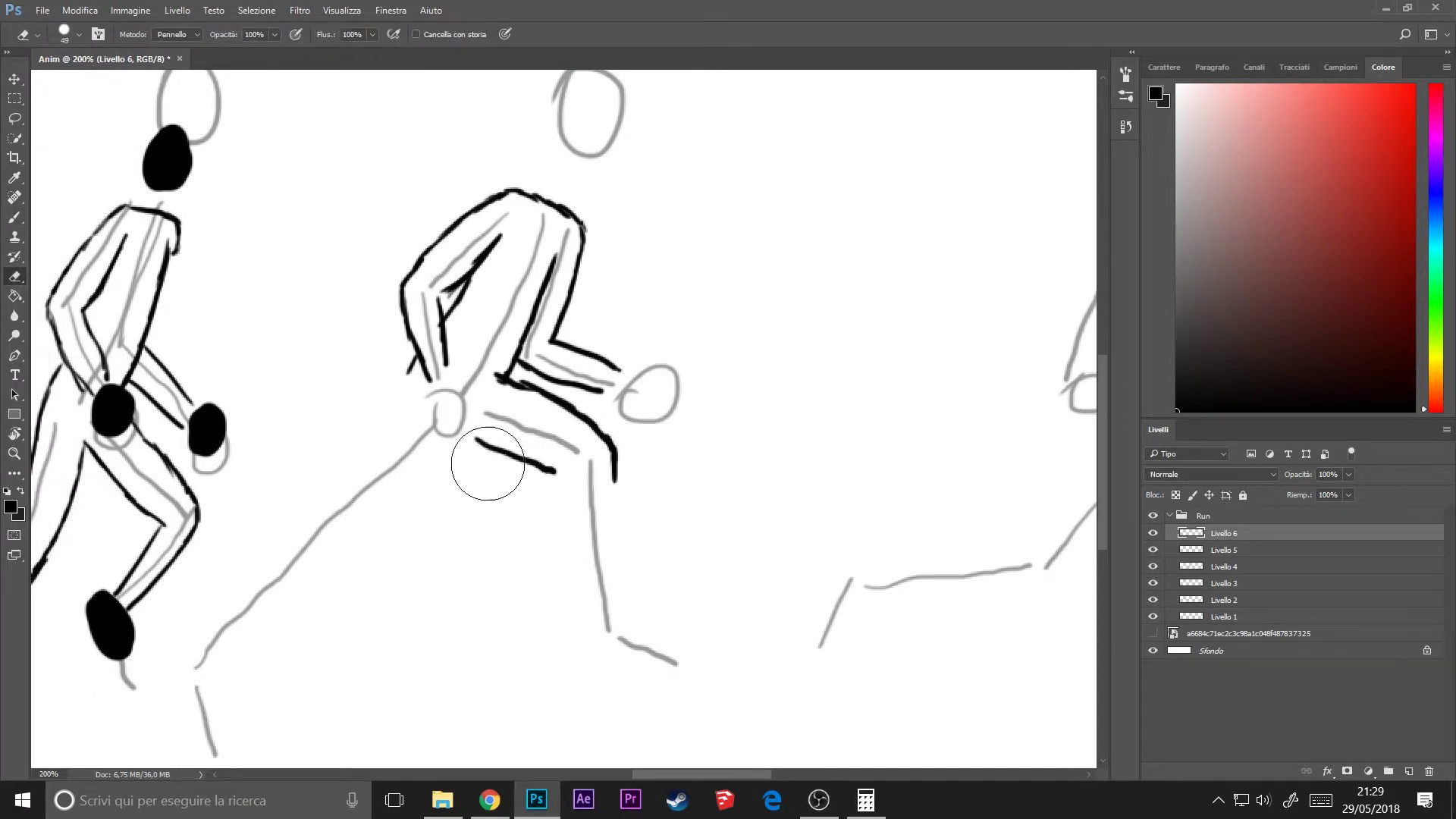
pyautogui.hotkey('ctrl', 'z')
pyautogui.moveTo(470, 435); pyautogui.dragTo(569, 486)
pyautogui.moveTo(554, 469); pyautogui.dragTo(585, 623)
pyautogui.moveTo(611, 478); pyautogui.dragTo(619, 561)
# - Ink the extended back leg to its end, undoing two misplaced strokes
pyautogui.moveTo(407, 524); pyautogui.dragTo(536, 452)
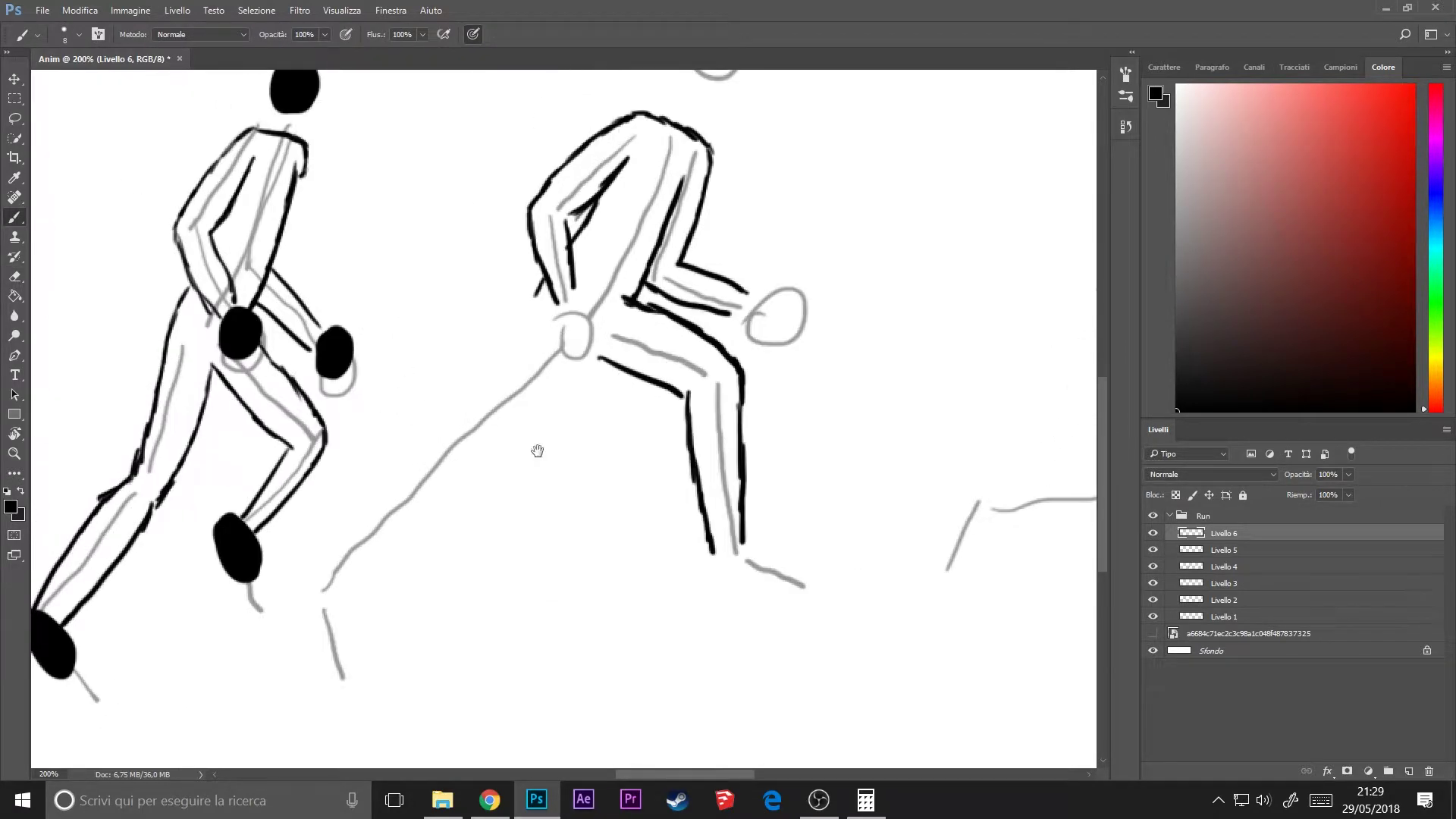
pyautogui.moveTo(599, 360); pyautogui.dragTo(487, 464)
pyautogui.moveTo(537, 291); pyautogui.dragTo(441, 427)
pyautogui.hotkey('ctrl', 'alt', 'z')
pyautogui.hotkey('ctrl', 'alt', 'z')
pyautogui.moveTo(576, 338); pyautogui.dragTo(470, 453)
pyautogui.moveTo(538, 293); pyautogui.dragTo(440, 424)
pyautogui.moveTo(440, 425)
pyautogui.mouseDown()
pyautogui.moveTo(556, 380)
pyautogui.moveTo(443, 537)
pyautogui.mouseUp()
pyautogui.moveTo(593, 423); pyautogui.dragTo(409, 608)
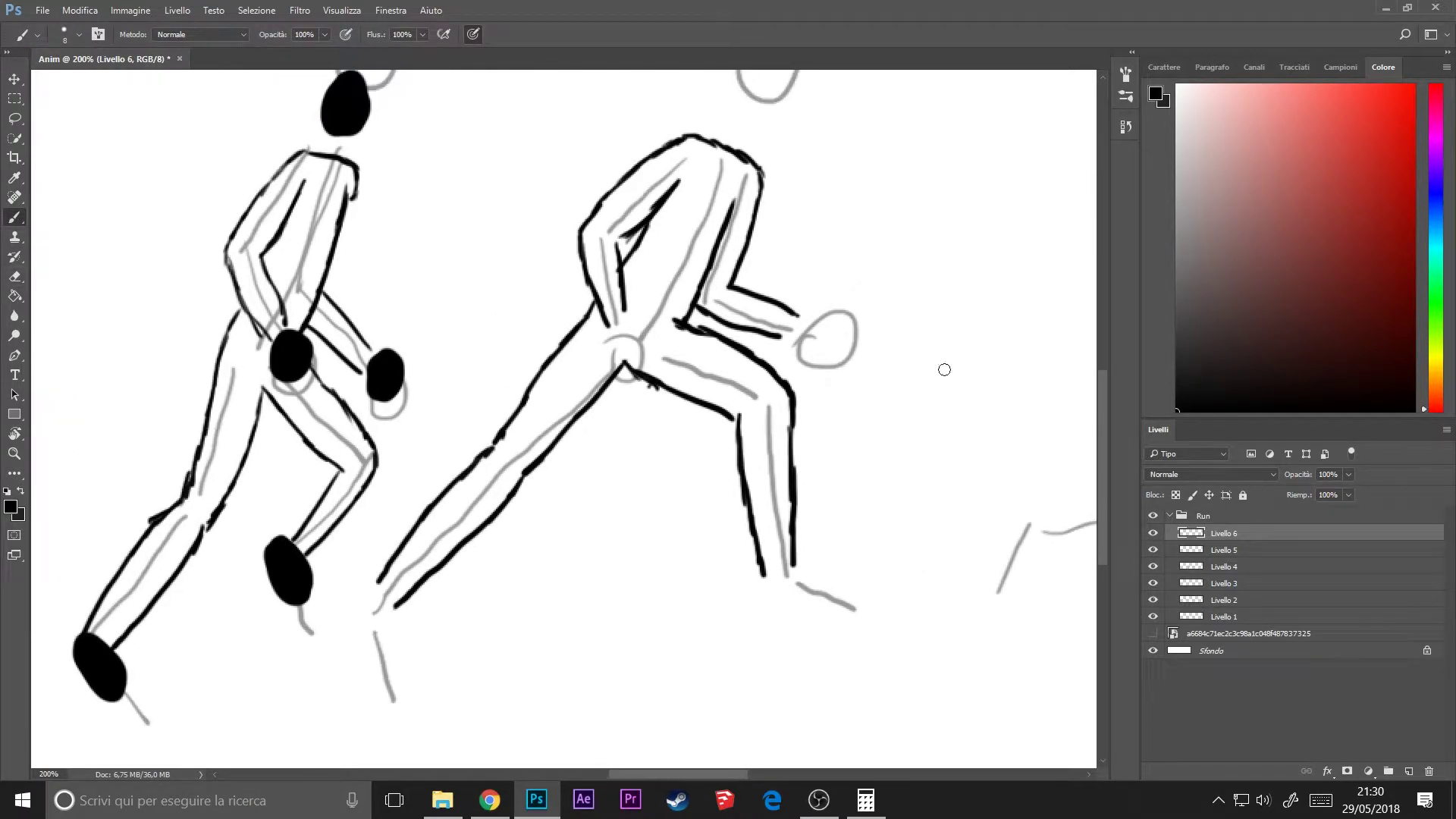
# - Fill the fifth runner's head, hand, hip joint and both feet solid black
pyautogui.moveTo(667, 204); pyautogui.dragTo(691, 250)
pyautogui.moveTo(705, 361); pyautogui.dragTo(736, 402)
pyautogui.moveTo(531, 383); pyautogui.dragTo(550, 410)
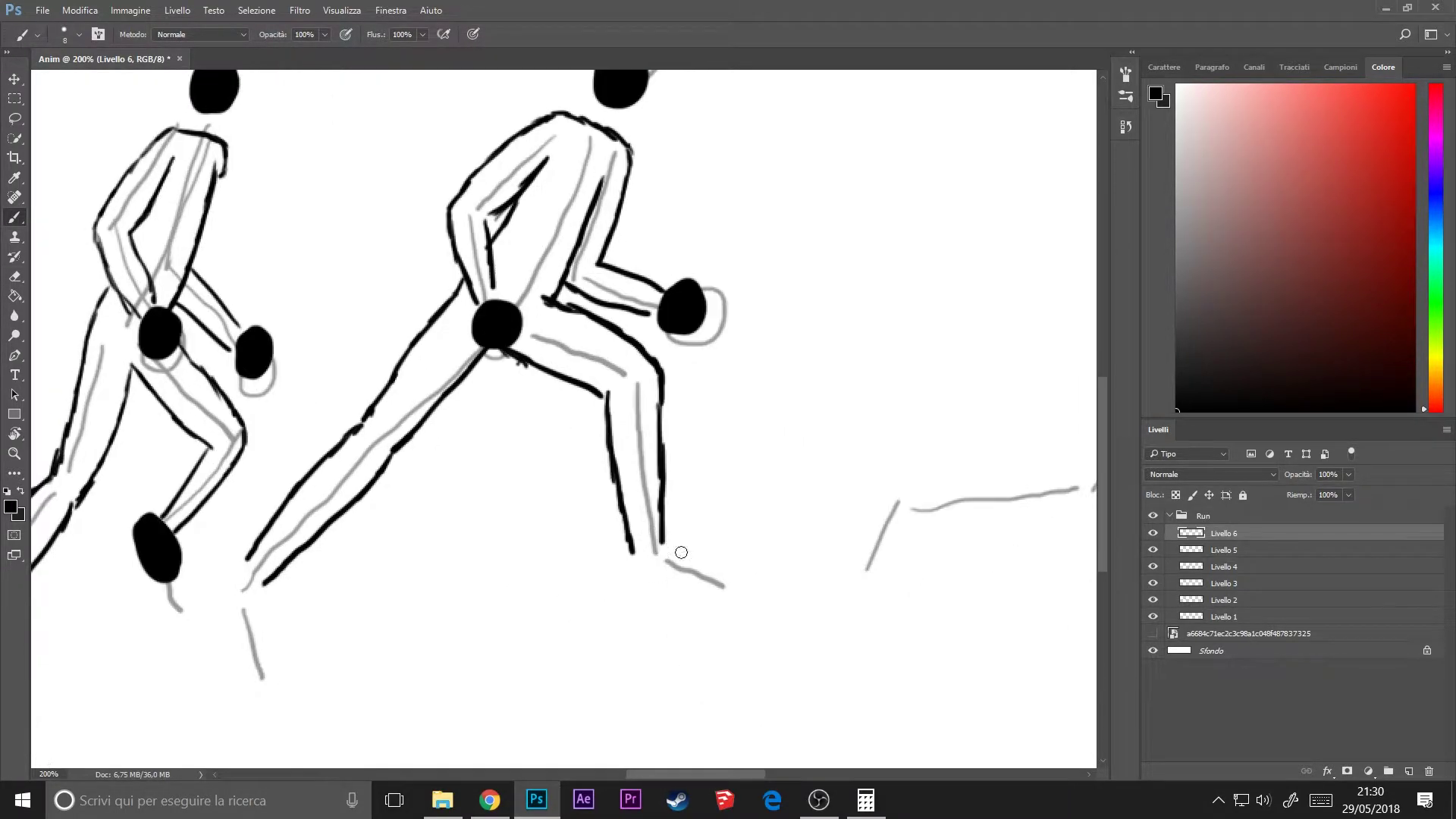
pyautogui.moveTo(681, 552); pyautogui.dragTo(664, 571)
pyautogui.moveTo(228, 580); pyautogui.dragTo(250, 606)
# - Add a new layer, Livello 7, and bring the long-stride sketch into view
pyautogui.hotkey('ctrl', 'shift', 'alt', 'n')
pyautogui.hscroll(5, 917, 515)
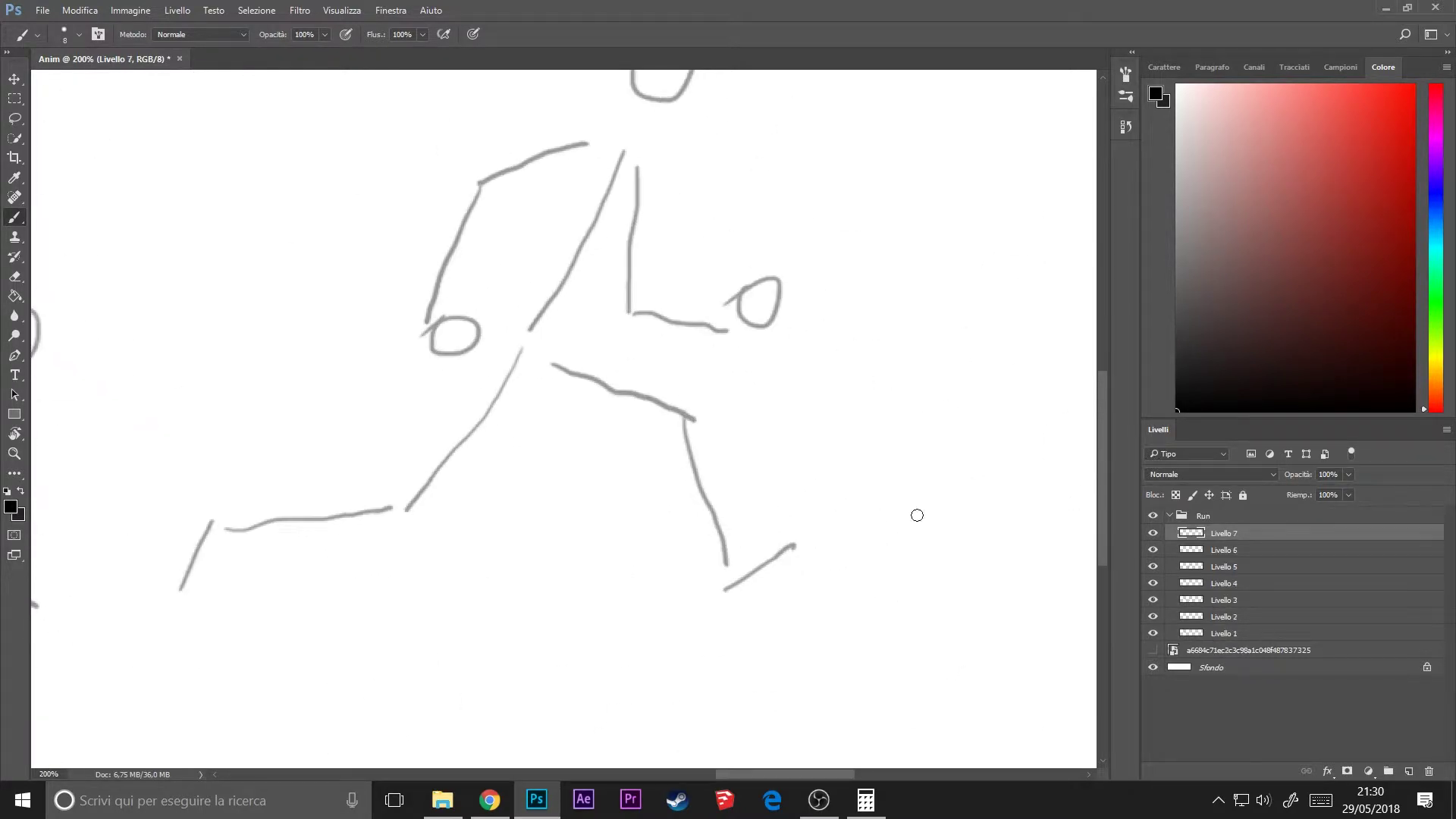
pyautogui.press('h')
pyautogui.moveTo(917, 515); pyautogui.dragTo(749, 455)
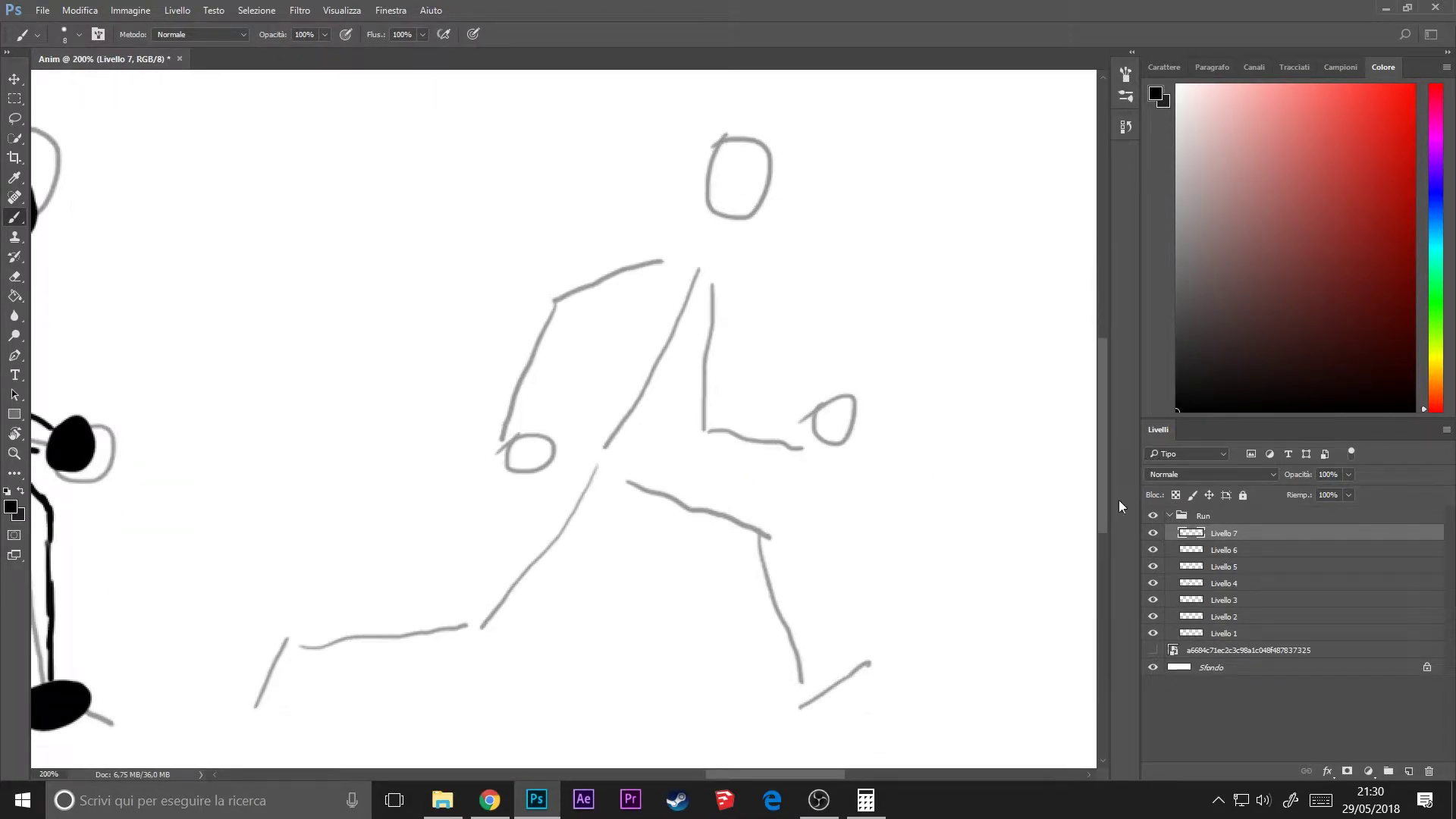
# - Ink the long-stride runner's shoulders, both arms and torso in black
pyautogui.moveTo(681, 234); pyautogui.dragTo(728, 260)
pyautogui.moveTo(642, 241); pyautogui.dragTo(548, 282)
pyautogui.moveTo(662, 277)
pyautogui.mouseDown()
pyautogui.moveTo(577, 299)
pyautogui.moveTo(493, 431)
pyautogui.mouseUp()
pyautogui.moveTo(576, 299); pyautogui.dragTo(518, 425)
pyautogui.moveTo(644, 293); pyautogui.dragTo(575, 434)
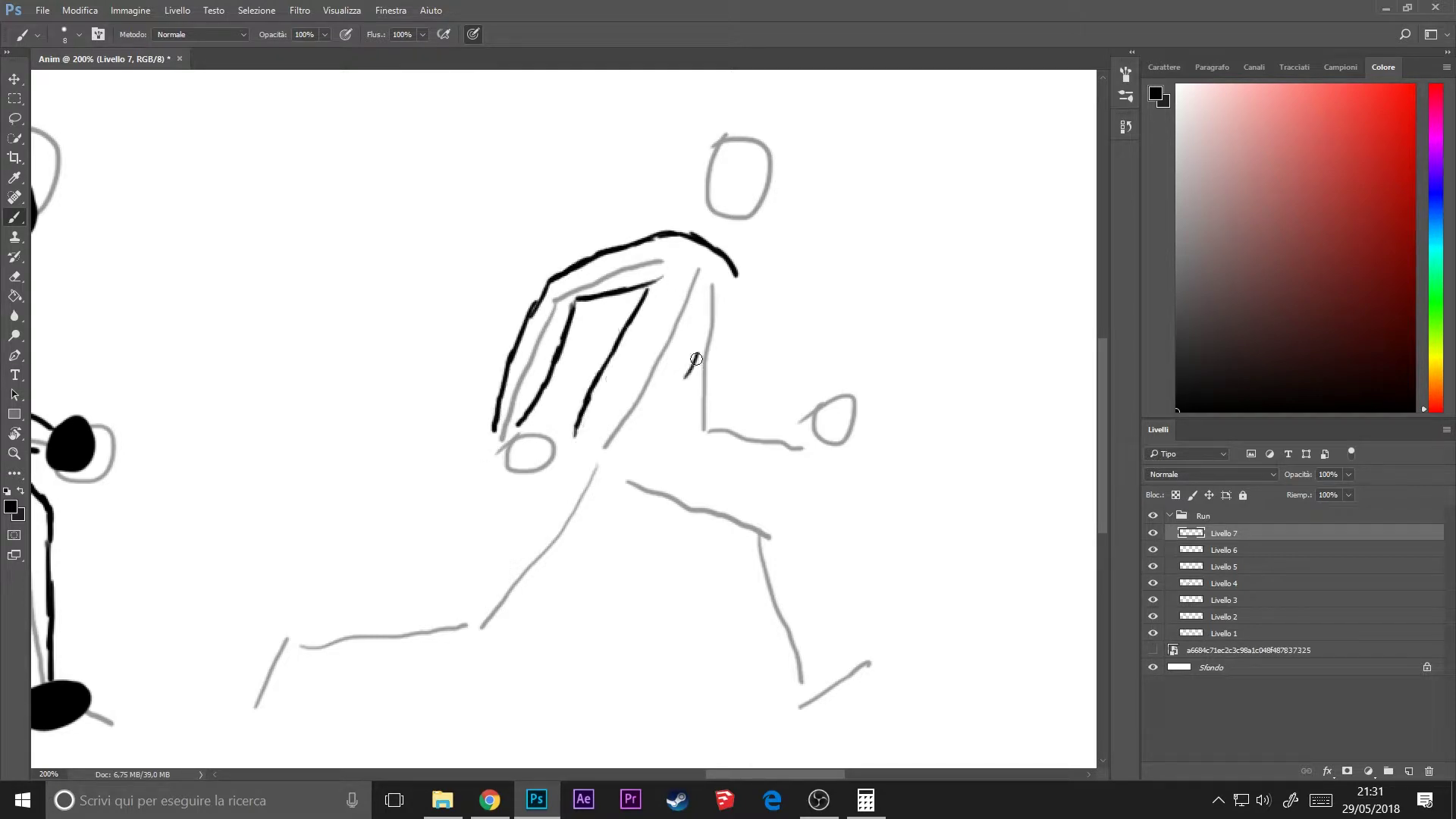
pyautogui.moveTo(698, 353); pyautogui.dragTo(646, 446)
pyautogui.moveTo(704, 307); pyautogui.dragTo(705, 419)
pyautogui.moveTo(736, 274)
pyautogui.mouseDown()
pyautogui.moveTo(729, 394)
pyautogui.moveTo(806, 438)
pyautogui.mouseUp()
pyautogui.moveTo(730, 393); pyautogui.dragTo(802, 409)
# - Ink the front leg and foot, then the back thigh and shin
pyautogui.moveTo(555, 469); pyautogui.dragTo(578, 428)
pyautogui.moveTo(601, 383); pyautogui.dragTo(504, 546)
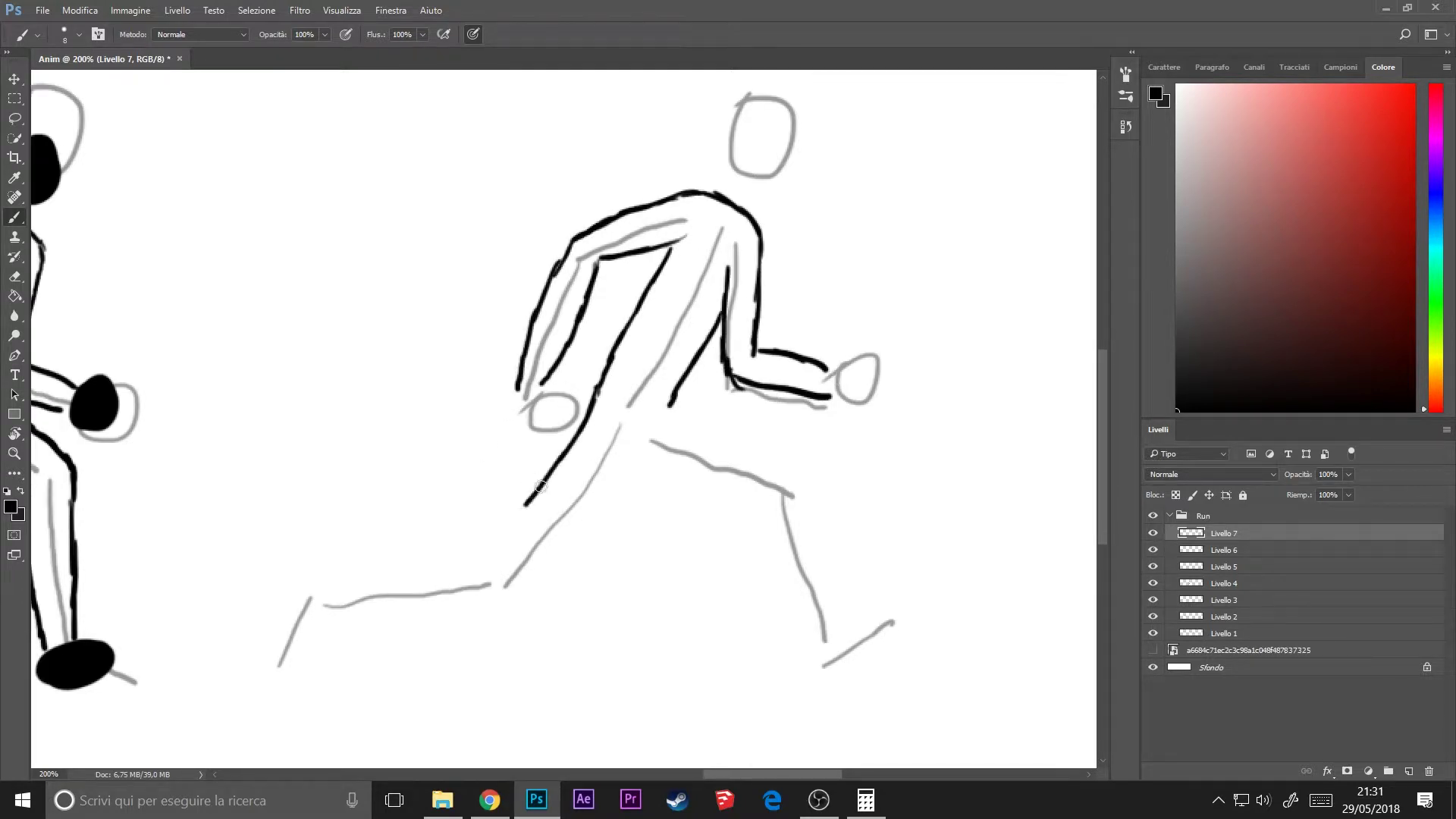
pyautogui.moveTo(642, 441)
pyautogui.mouseDown()
pyautogui.moveTo(505, 599)
pyautogui.moveTo(661, 549)
pyautogui.mouseUp()
pyautogui.moveTo(497, 520)
pyautogui.mouseDown()
pyautogui.moveTo(641, 491)
pyautogui.moveTo(558, 544)
pyautogui.mouseUp()
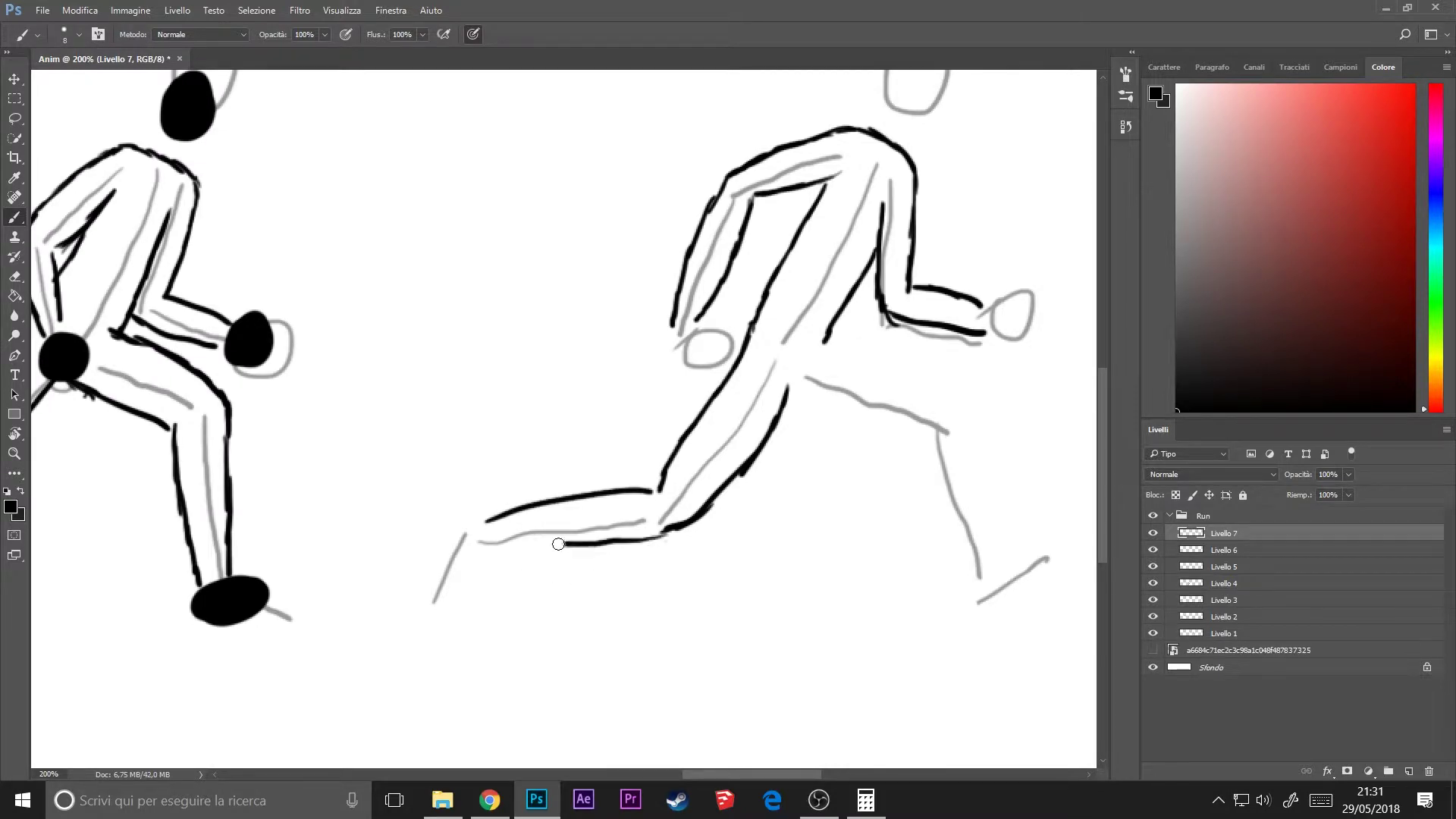
pyautogui.moveTo(834, 572); pyautogui.dragTo(641, 605)
pyautogui.moveTo(632, 379); pyautogui.dragTo(764, 457)
pyautogui.moveTo(596, 421)
pyautogui.mouseDown()
pyautogui.moveTo(730, 478)
pyautogui.moveTo(774, 618)
pyautogui.mouseUp()
pyautogui.hotkey('ctrl', 'z')
pyautogui.moveTo(729, 486); pyautogui.dragTo(774, 618)
pyautogui.moveTo(764, 457); pyautogui.dragTo(789, 595)
# - Fill both hands, the head and both feet solid black
pyautogui.moveTo(844, 541); pyautogui.dragTo(781, 538)
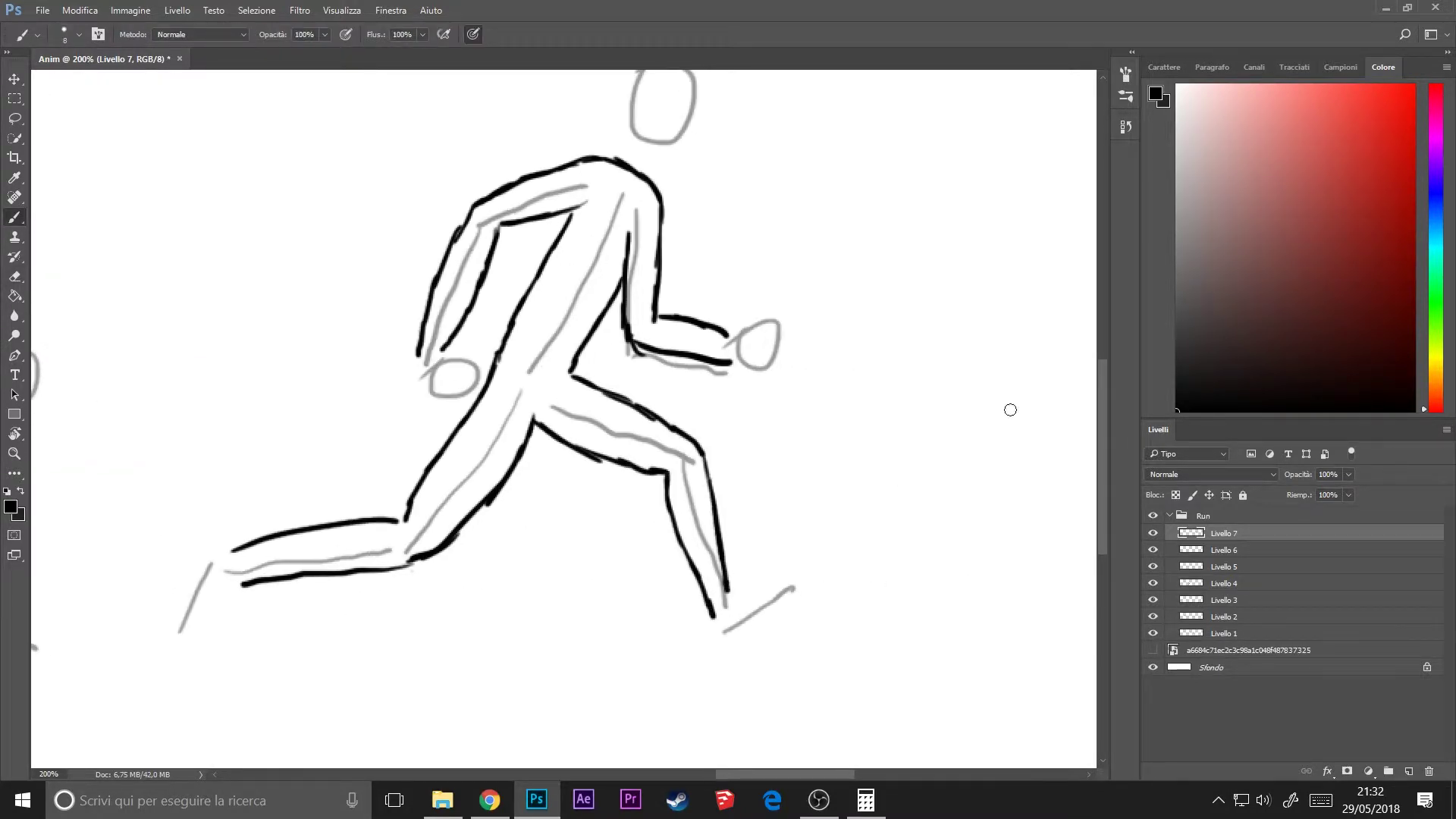
pyautogui.moveTo(425, 375); pyautogui.dragTo(443, 380)
pyautogui.moveTo(739, 345); pyautogui.dragTo(759, 350)
pyautogui.moveTo(642, 195); pyautogui.dragTo(657, 285)
pyautogui.moveTo(662, 199); pyautogui.dragTo(671, 221)
pyautogui.moveTo(182, 690)
pyautogui.mouseDown()
pyautogui.moveTo(455, 563)
pyautogui.moveTo(501, 576)
pyautogui.mouseUp()
pyautogui.moveTo(730, 601); pyautogui.dragTo(503, 632)
pyautogui.moveTo(797, 599); pyautogui.dragTo(827, 618)
# - Zoom out to all figures, adjust Livello 1 and make Livello 7 active with the Move tool
pyautogui.hotkey('ctrl', '-')
pyautogui.hotkey('ctrl', '-')
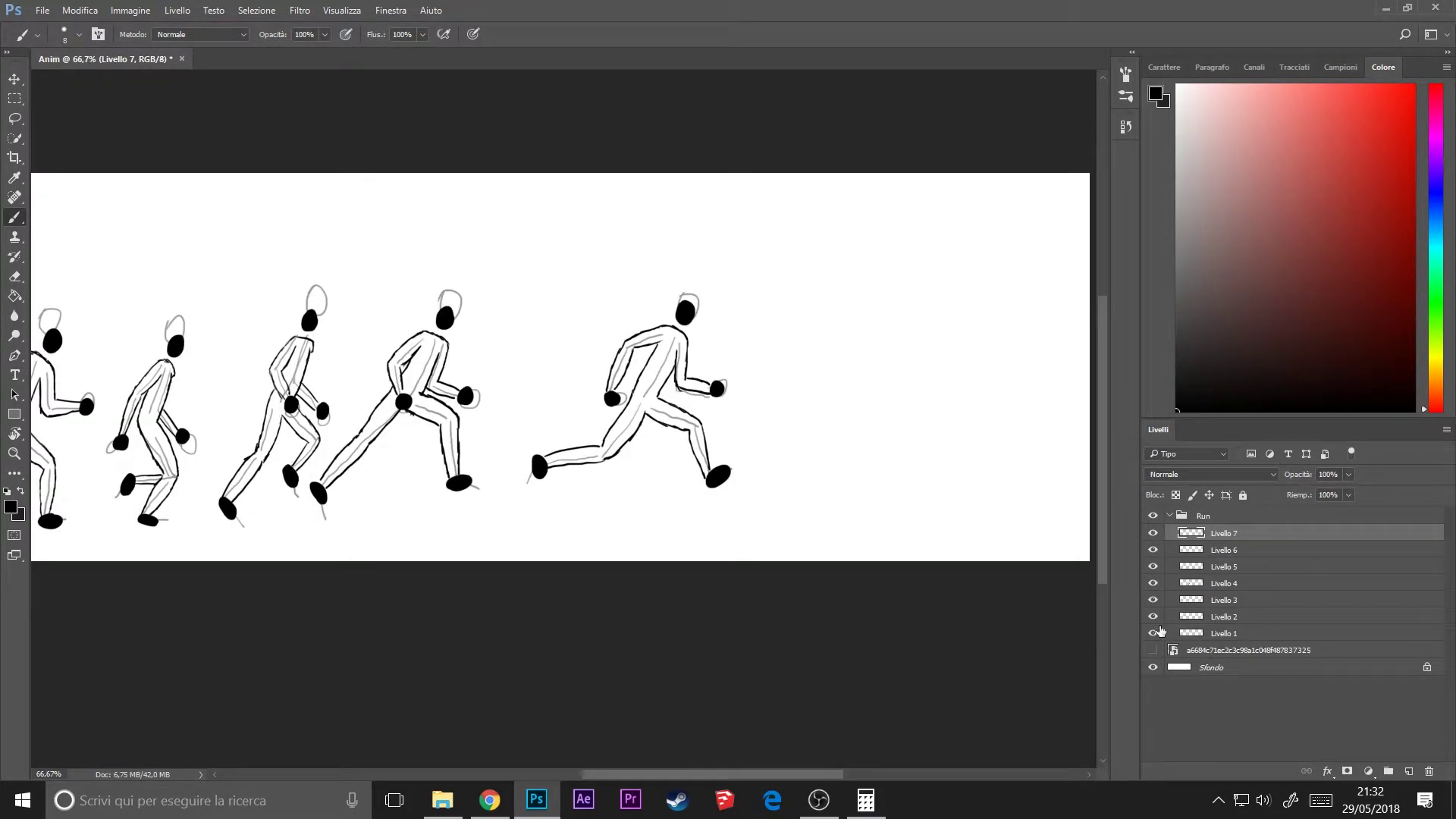
pyautogui.moveTo(1222, 633); pyautogui.dragTo(1230, 616)
pyautogui.click(1225, 533)
pyautogui.moveTo(537, 514); pyautogui.dragTo(770, 531)
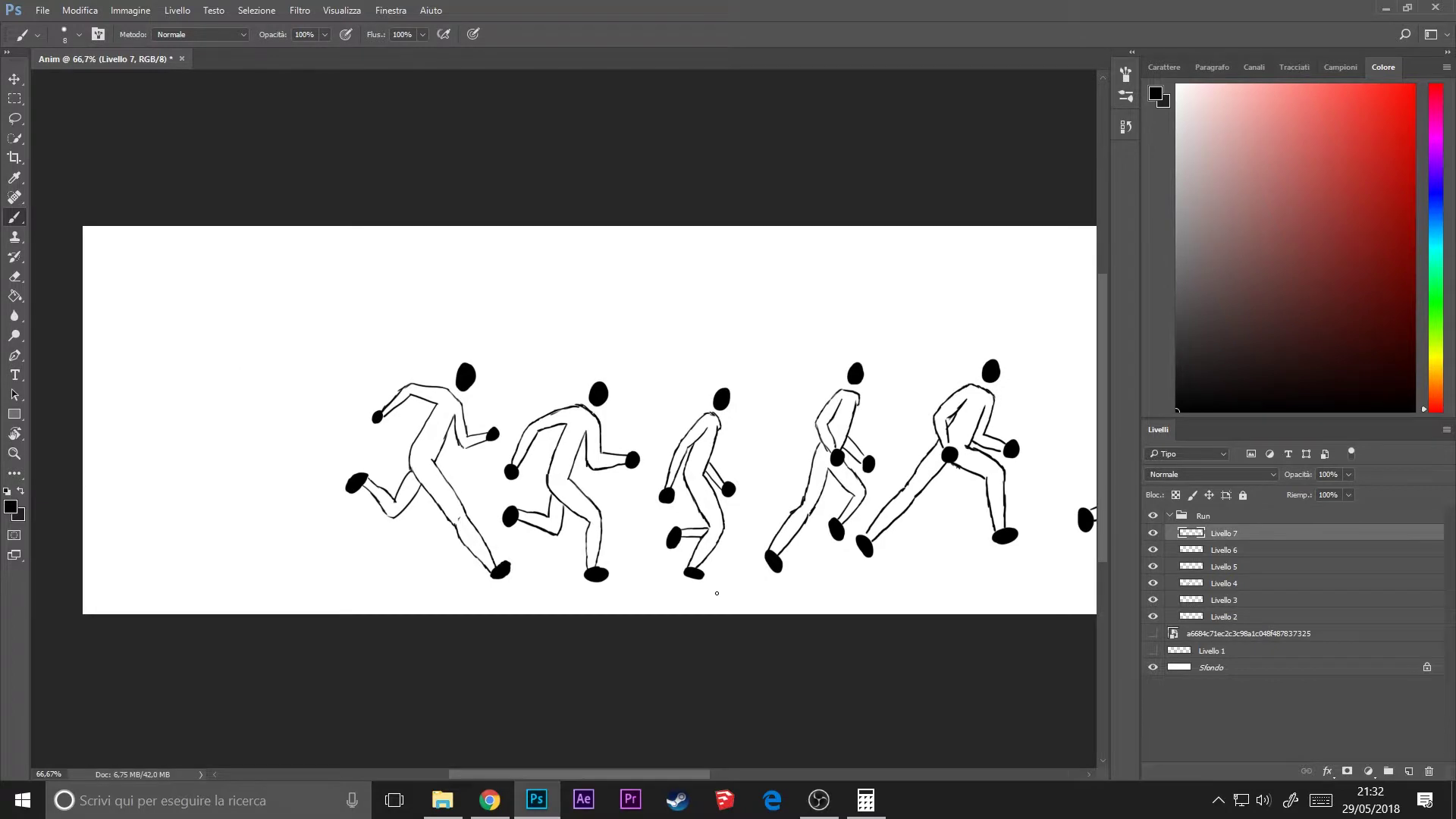
pyautogui.click(1259, 616)
pyautogui.press('v')
# - Slide the first figures left, then revert in History to before they overlapped
pyautogui.moveTo(466, 376); pyautogui.dragTo(418, 371)
pyautogui.moveTo(600, 393); pyautogui.dragTo(418, 372)
pyautogui.click(726, 400)
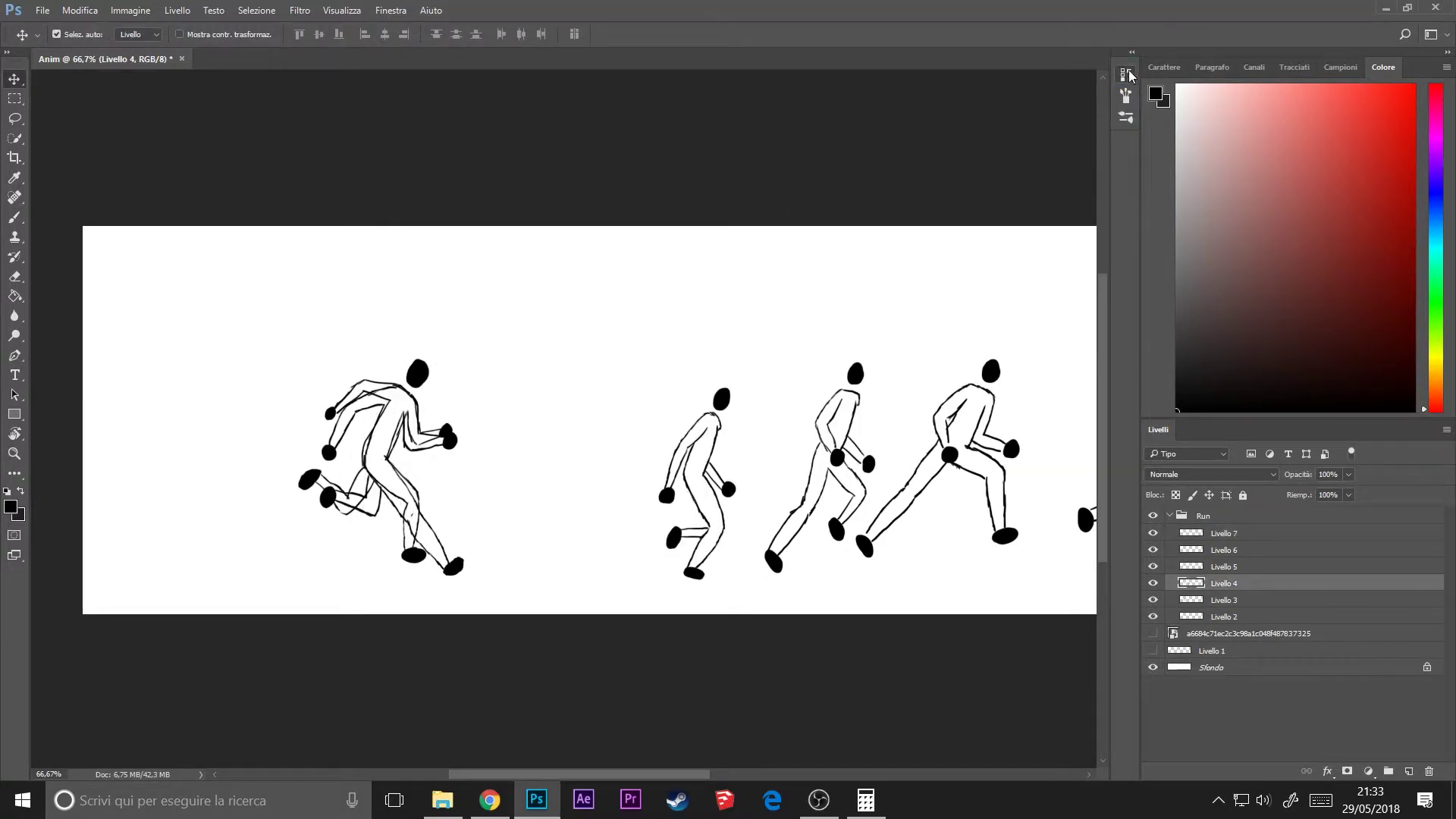
pyautogui.click(1126, 73)
pyautogui.click(975, 286)
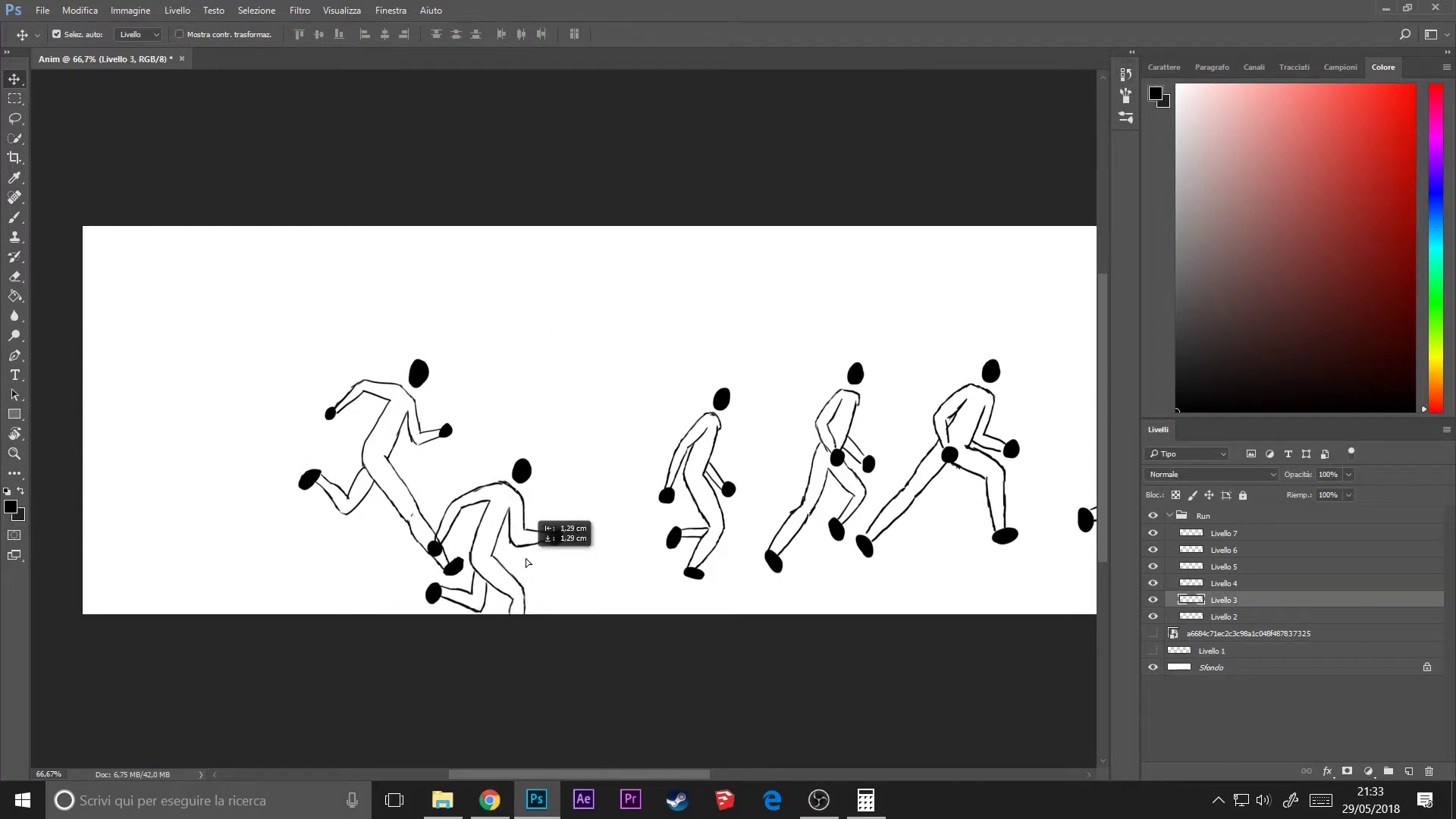
# - Stack the Livello 3, 4, 5 and 6 figures onto the first figure at left
pyautogui.moveTo(599, 407); pyautogui.dragTo(410, 408)
pyautogui.moveTo(709, 407); pyautogui.dragTo(414, 407)
pyautogui.moveTo(850, 410); pyautogui.dragTo(415, 409)
pyautogui.moveTo(986, 394); pyautogui.dragTo(412, 393)
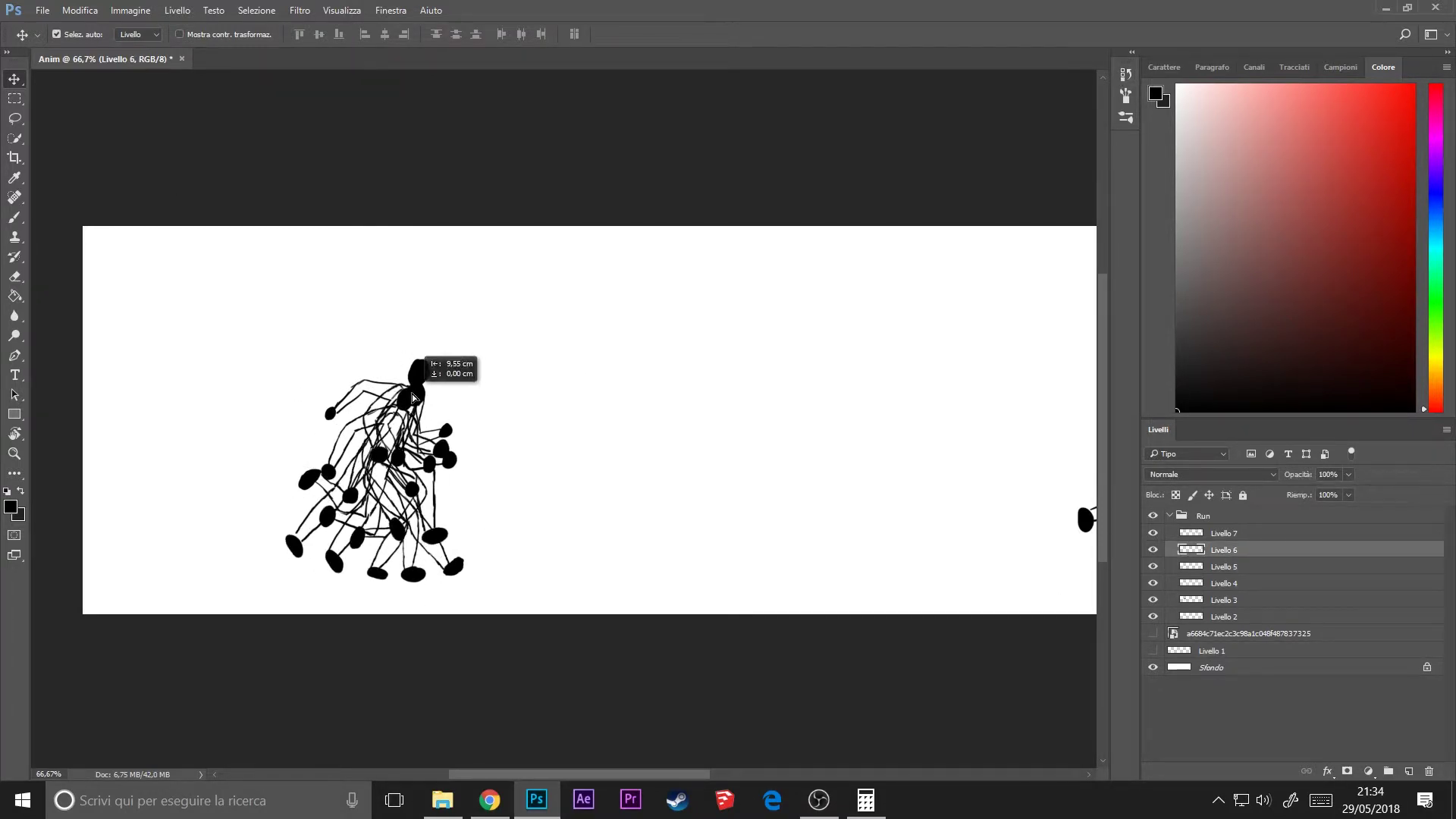
pyautogui.click(1248, 634)
# - Add new in-between layers and position them between the pose layers
pyautogui.press('Delete')
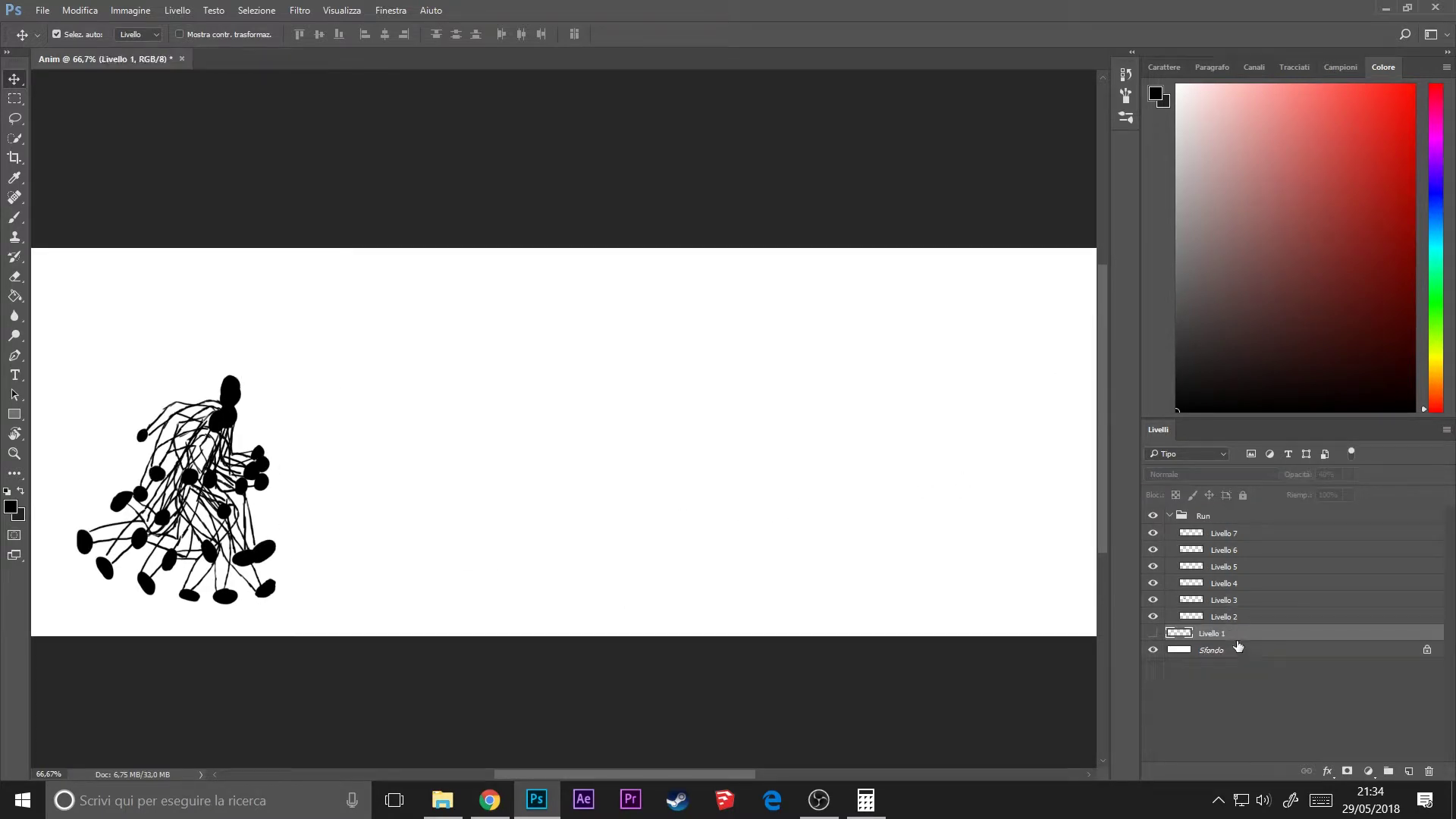
pyautogui.hotkey('ctrl', 'shift', 'alt', 'n')
pyautogui.doubleClick(1224, 617)
pyautogui.press('Return')
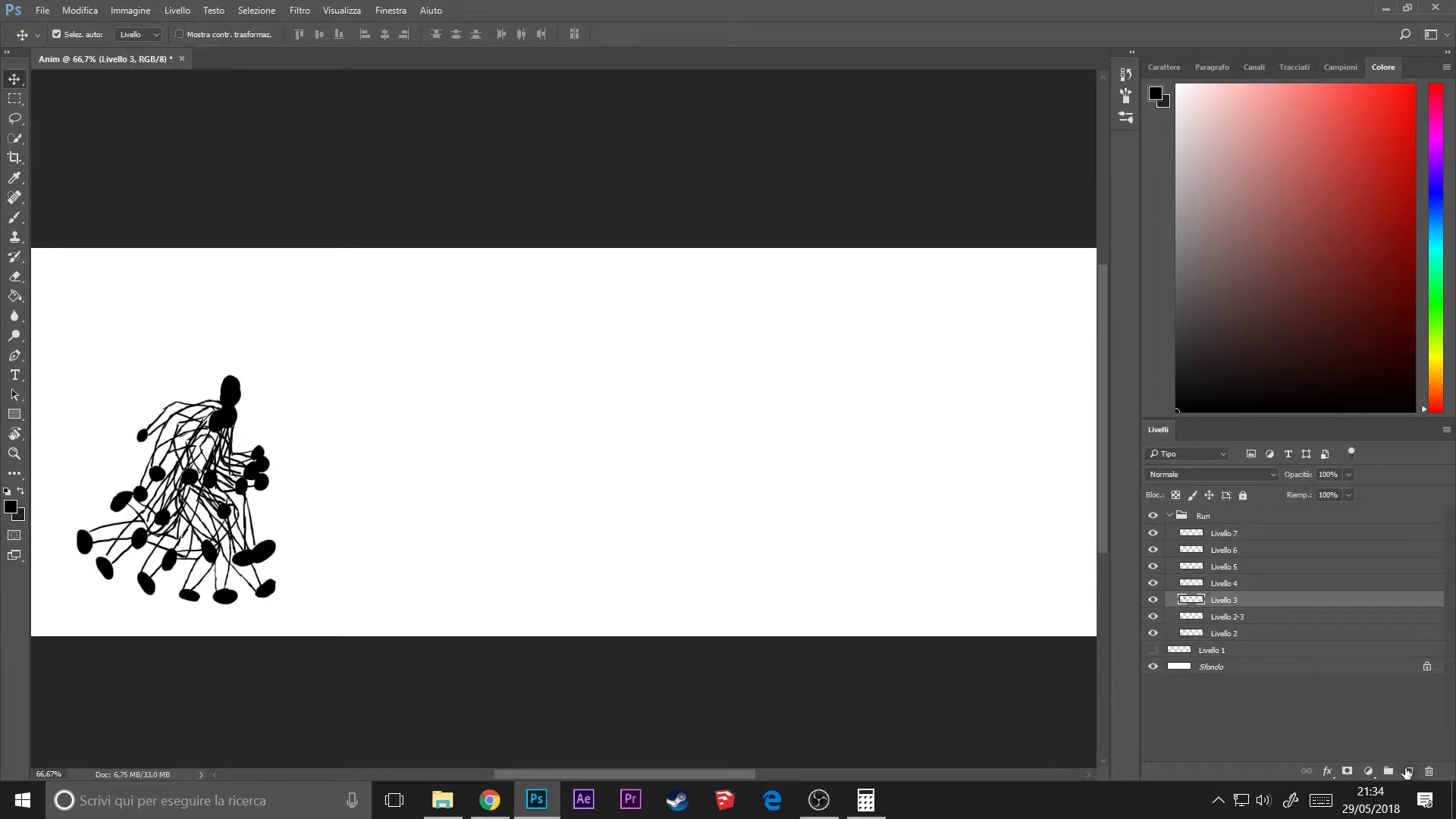
pyautogui.moveTo(1265, 575); pyautogui.dragTo(1256, 546)
pyautogui.hotkey('ctrl', 'shift', 'alt', 'n')
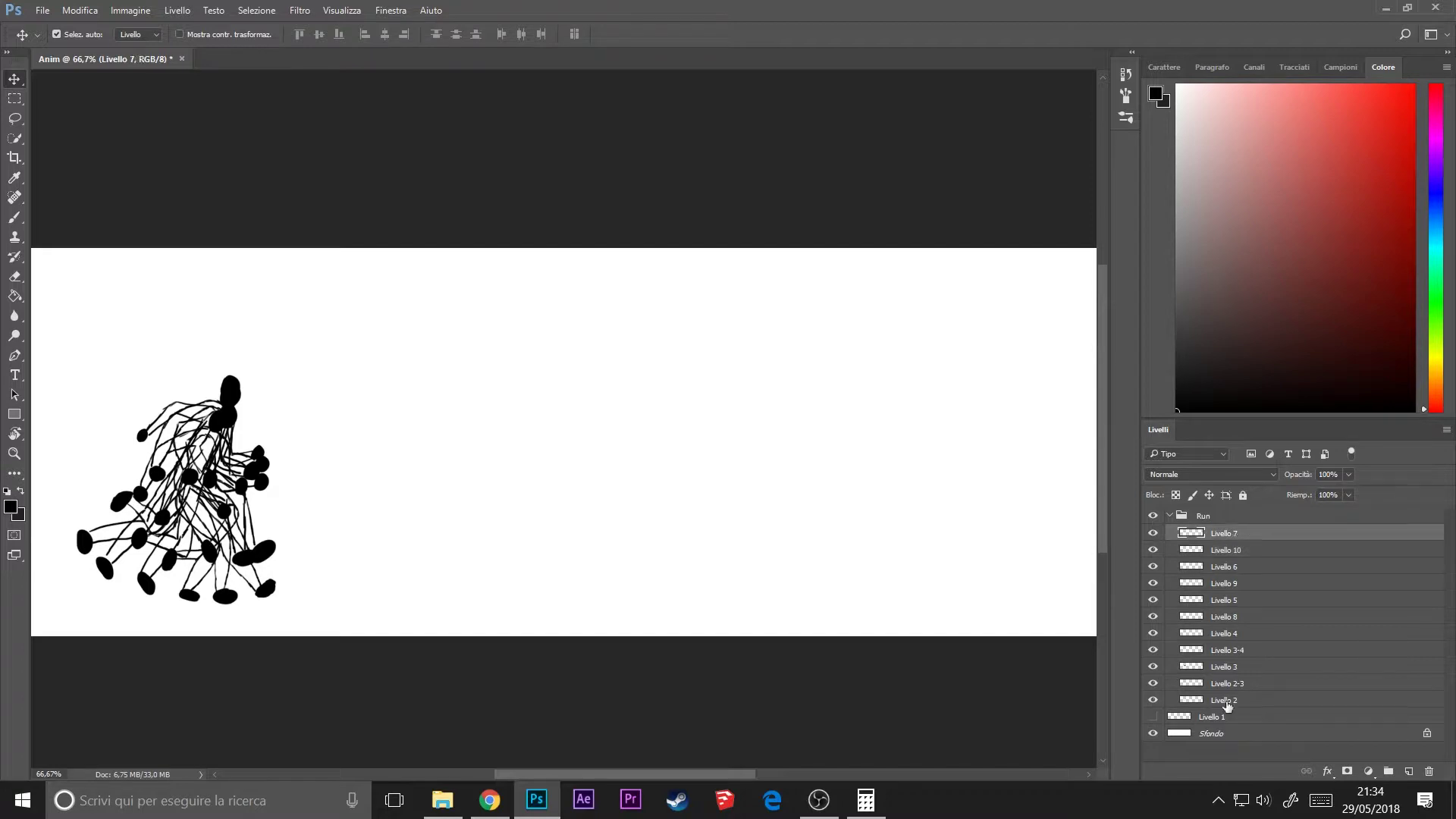
# - Name the in-between layers Livello 4-5, Livello 5-6, Livello 6-7 and Livello 7-8
pyautogui.doubleClick(1224, 634)
pyautogui.write('Livello 4-5')
pyautogui.hotkey('shift', 'Tab')
pyautogui.hotkey('shift', 'Tab')
pyautogui.write('Livello 5-6')
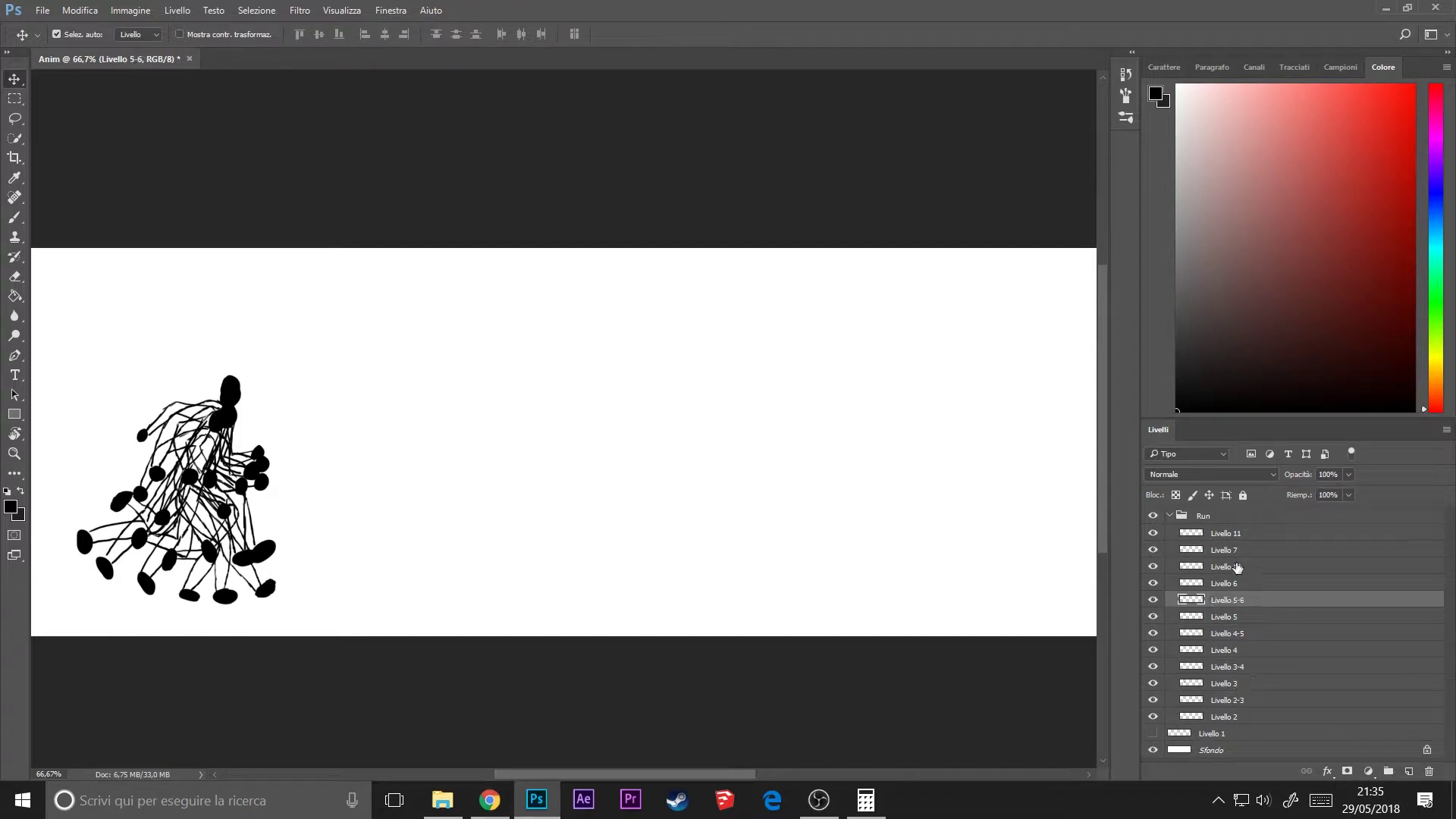
pyautogui.hotkey('shift', 'Tab')
pyautogui.hotkey('shift', 'Tab')
pyautogui.write('Livello 6-7')
pyautogui.hotkey('shift', 'Tab')
pyautogui.hotkey('shift', 'Tab')
pyautogui.write('Livello 7-8')
pyautogui.press('Return')
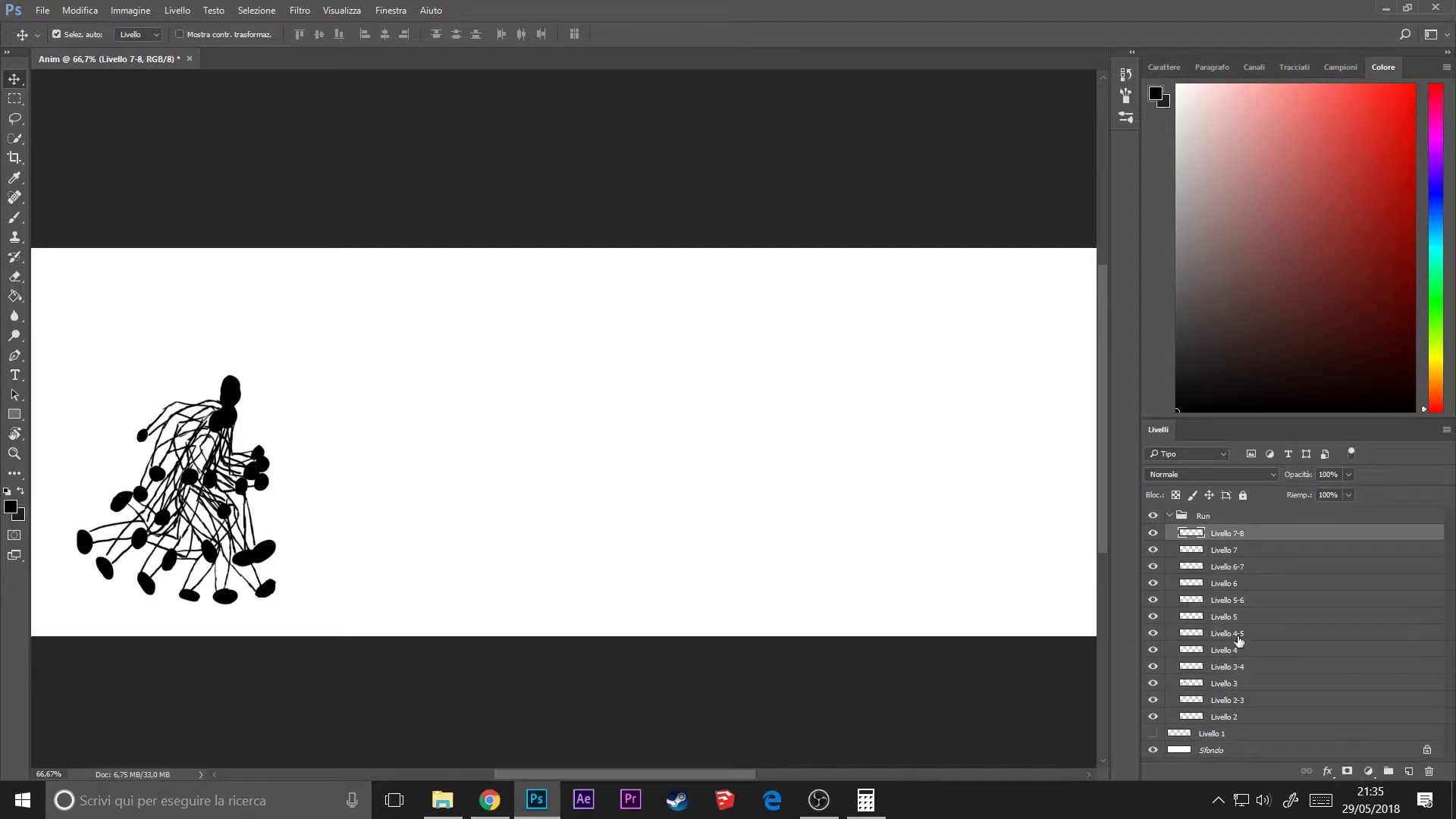
# - Set the key pose layers to 40% opacity and hide the in-between layers
pyautogui.moveTo(210, 554); pyautogui.dragTo(634, 529)
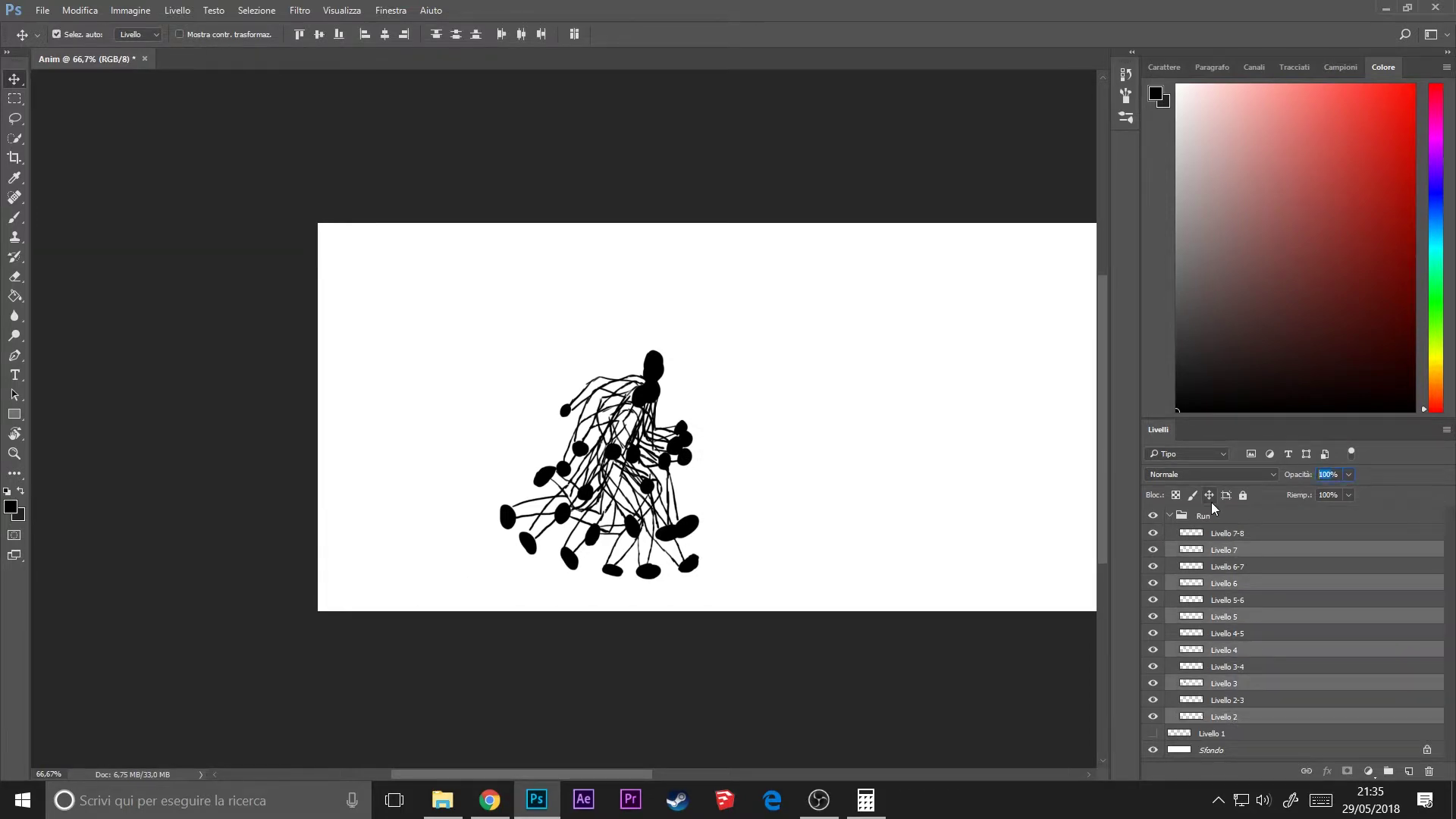
pyautogui.write('40')
pyautogui.press('Return')
pyautogui.moveTo(1153, 533); pyautogui.dragTo(1153, 667)
# - Zoom in and erase stray arm and torso lines on the Livello 3 sketch
pyautogui.click(1228, 700)
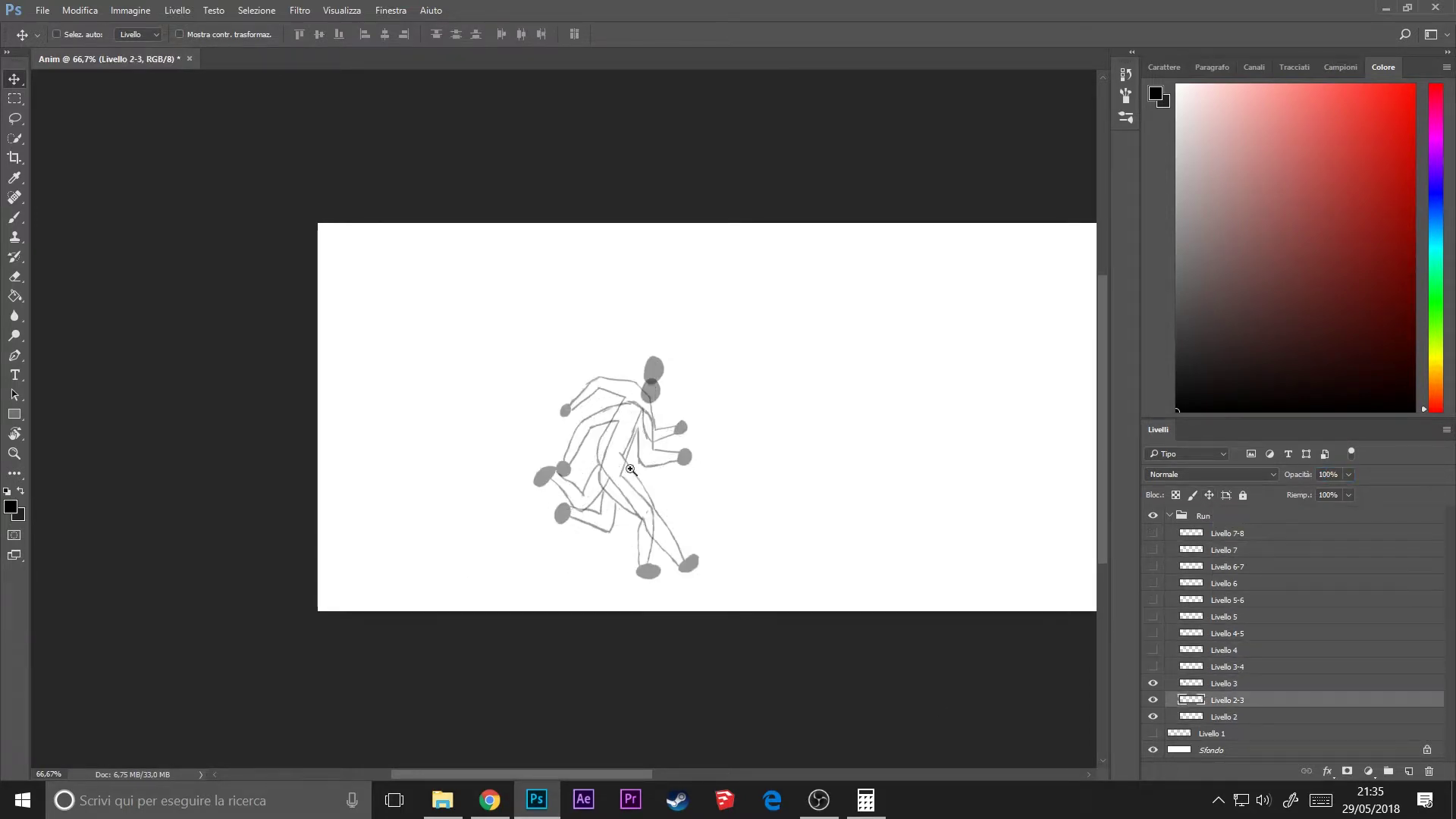
pyautogui.click(630, 469)
pyautogui.click(630, 469)
pyautogui.press('b')
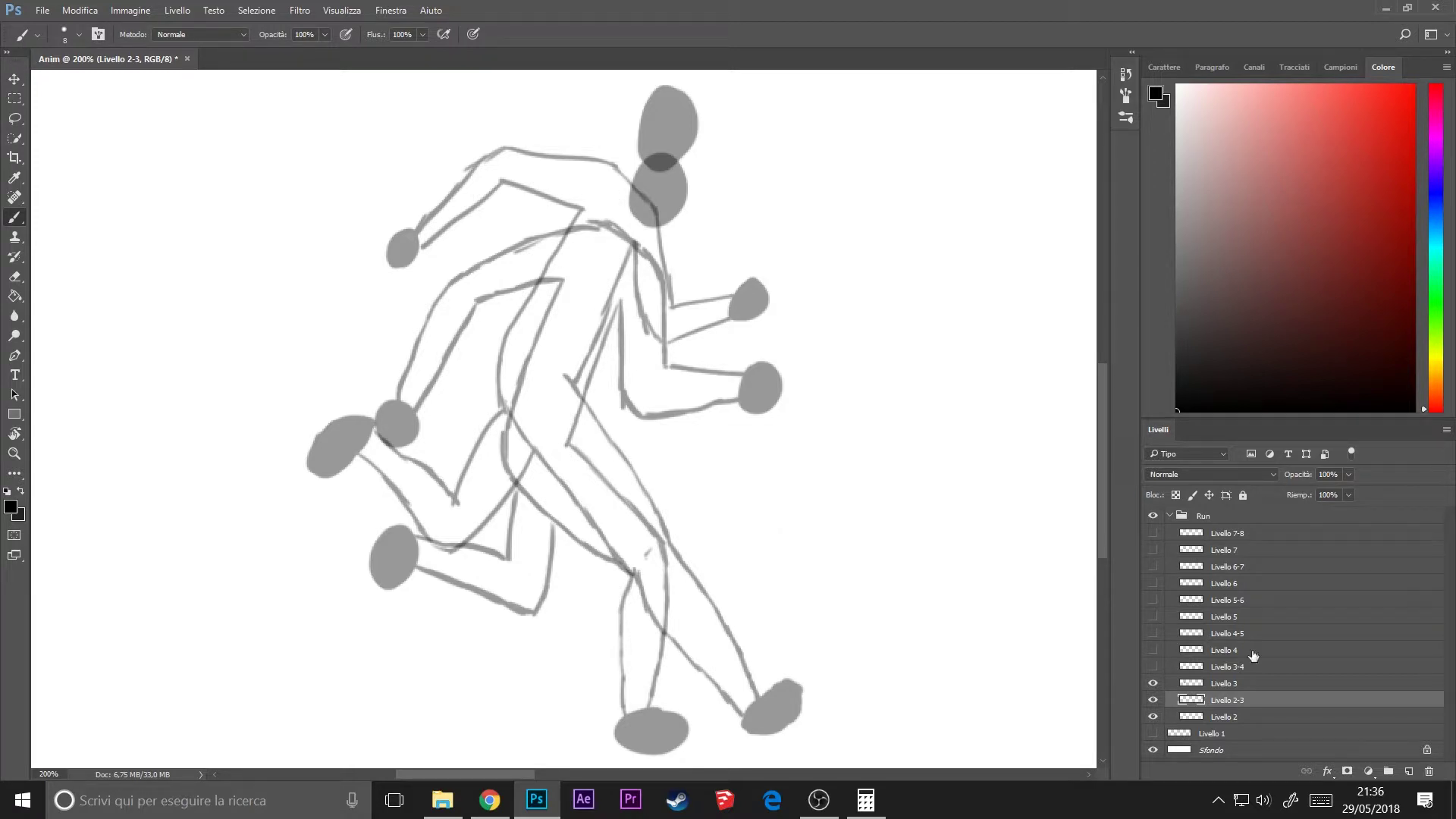
pyautogui.click(1224, 684)
pyautogui.press('e')
pyautogui.moveTo(560, 277)
pyautogui.mouseDown()
pyautogui.moveTo(520, 309)
pyautogui.moveTo(536, 342)
pyautogui.mouseUp()
pyautogui.press('b')
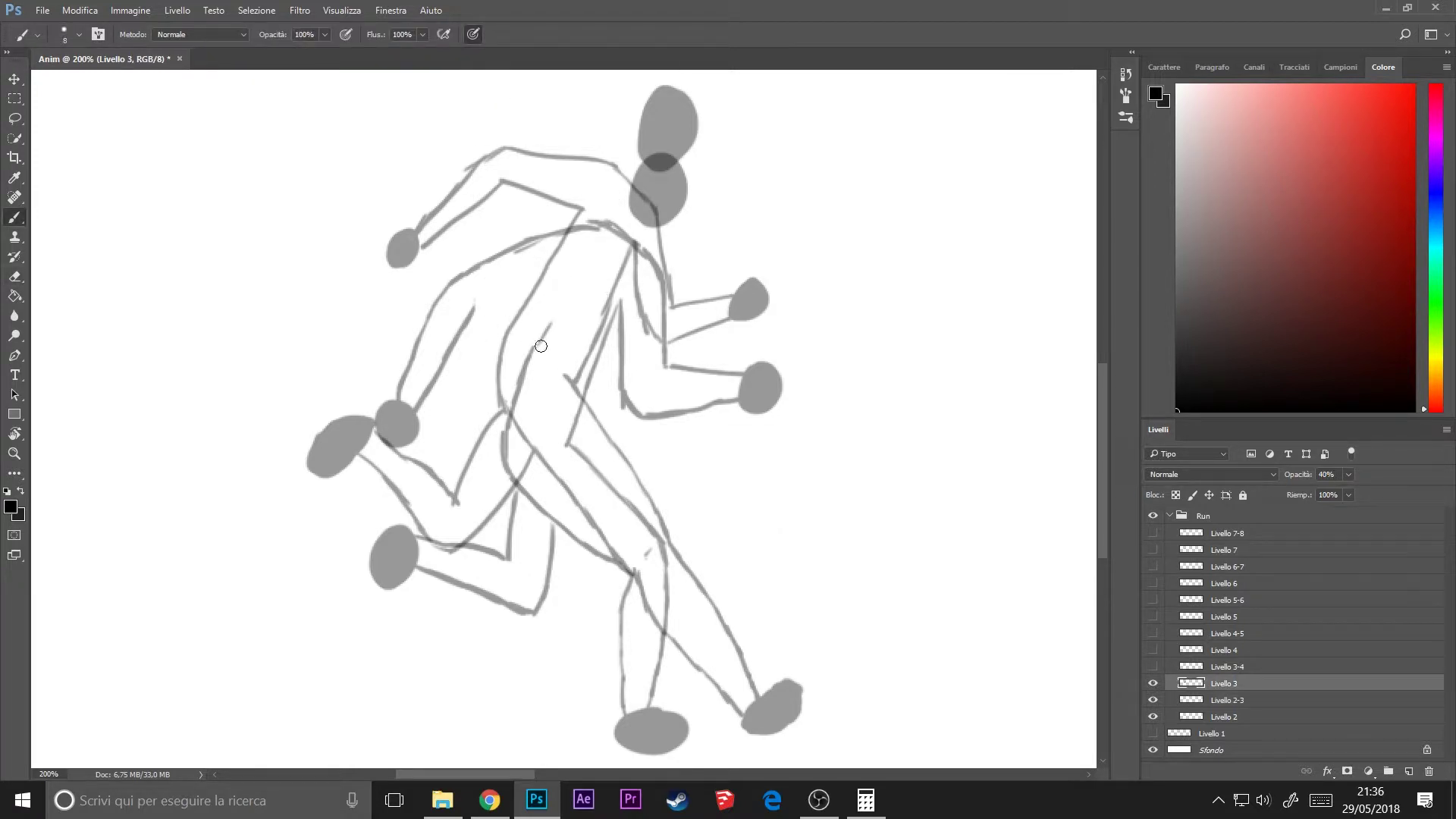
pyautogui.press('e')
pyautogui.moveTo(683, 258)
pyautogui.mouseDown()
pyautogui.moveTo(667, 285)
pyautogui.moveTo(601, 308)
pyautogui.moveTo(552, 470)
pyautogui.mouseUp()
pyautogui.press('b')
pyautogui.moveTo(607, 356)
pyautogui.mouseDown()
pyautogui.moveTo(656, 439)
pyautogui.moveTo(721, 436)
pyautogui.moveTo(698, 429)
pyautogui.mouseUp()
pyautogui.press('e')
pyautogui.press('b')
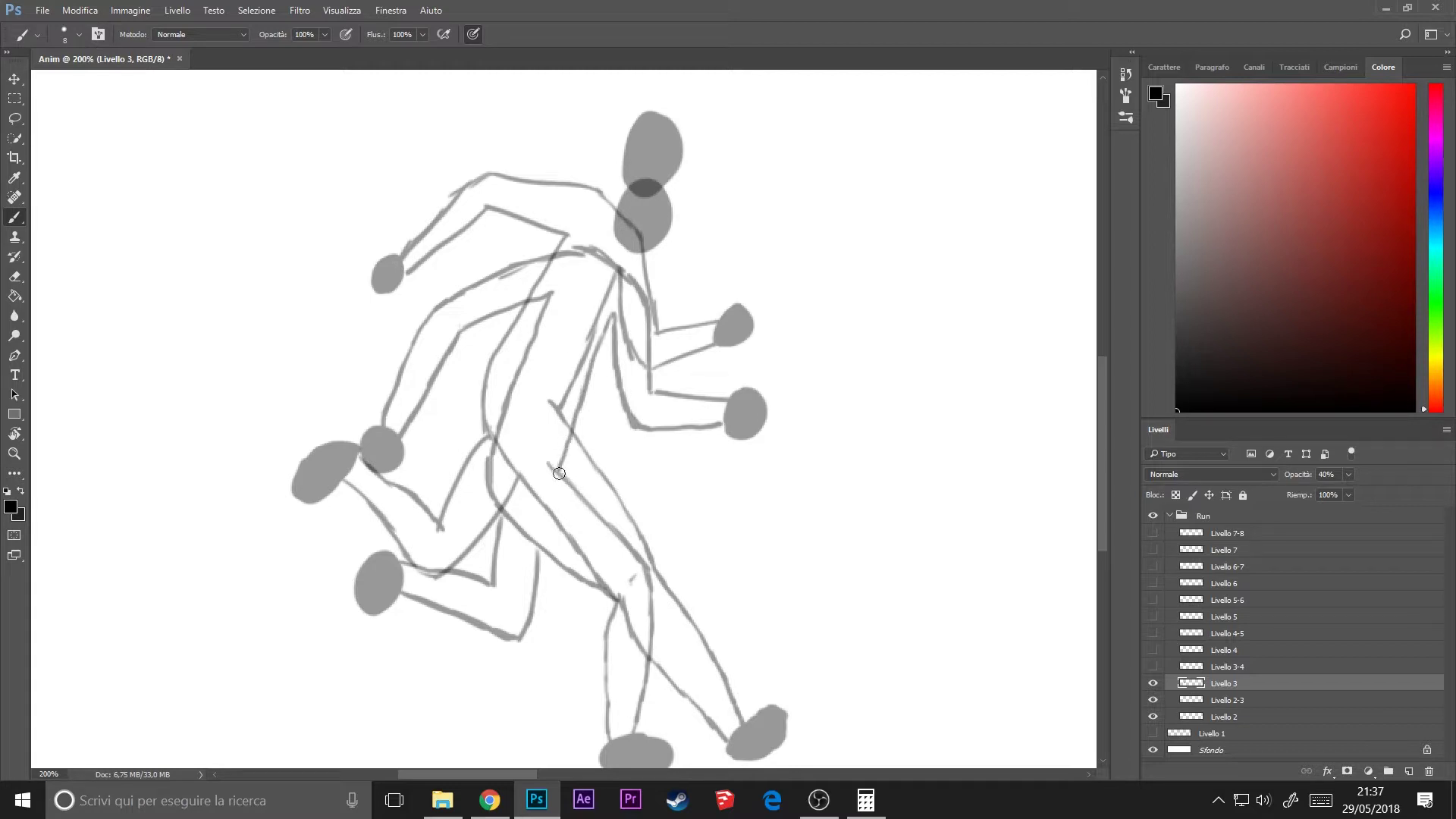
# - Clean up the Livello 3 leg lines, hiding Livello 2 to check the pose
pyautogui.moveTo(559, 473); pyautogui.dragTo(611, 419)
pyautogui.press('e')
pyautogui.moveTo(523, 369)
pyautogui.mouseDown()
pyautogui.moveTo(653, 531)
pyautogui.moveTo(558, 391)
pyautogui.mouseUp()
pyautogui.press('b')
pyautogui.moveTo(636, 488); pyautogui.dragTo(627, 517)
pyautogui.moveTo(534, 444)
pyautogui.mouseDown()
pyautogui.moveTo(553, 501)
pyautogui.moveTo(523, 500)
pyautogui.mouseUp()
pyautogui.press('e')
pyautogui.press('b')
pyautogui.click(1152, 717)
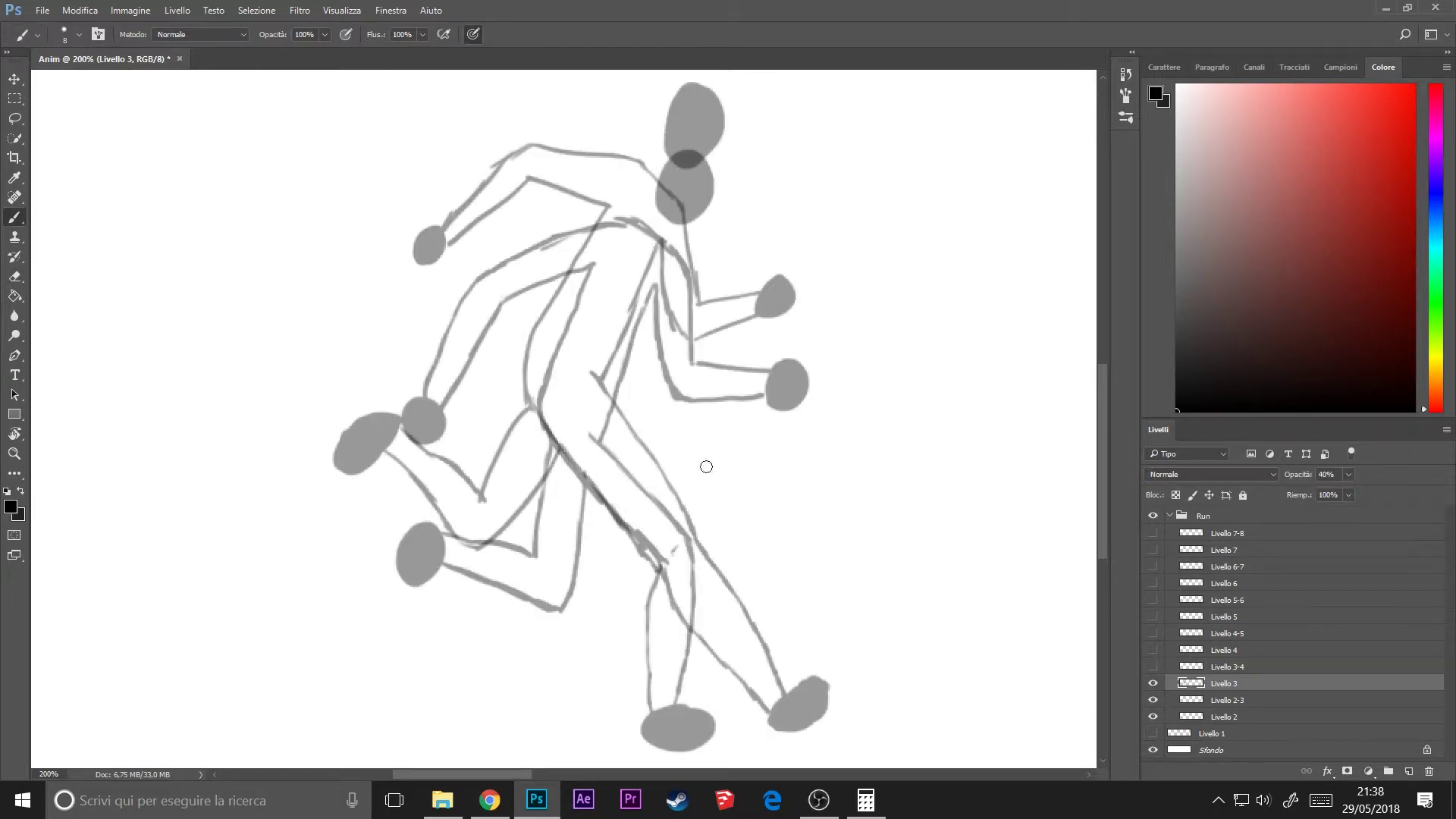
pyautogui.press('e')
pyautogui.moveTo(590, 428); pyautogui.dragTo(644, 485)
pyautogui.press('b')
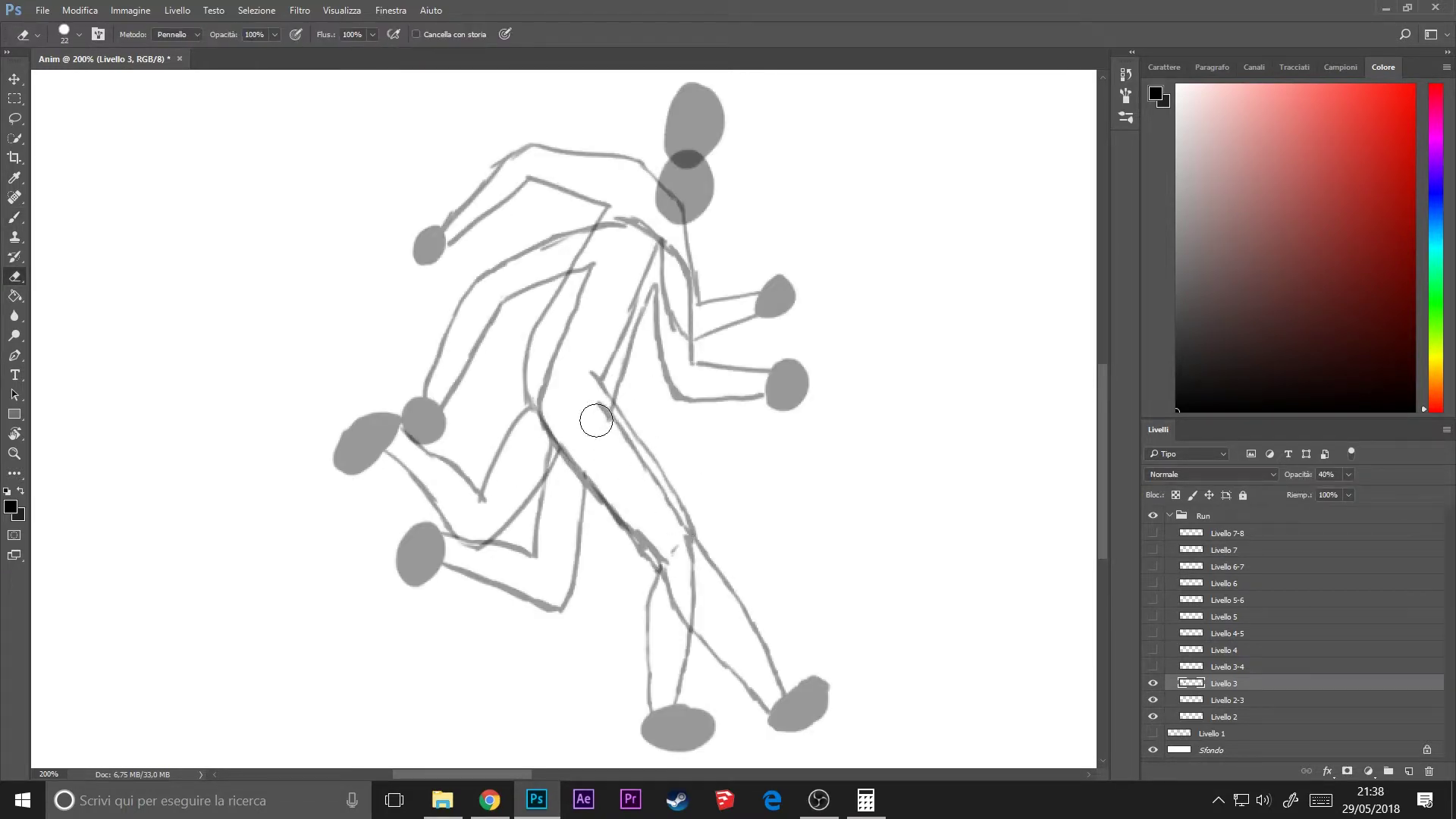
pyautogui.click(1152, 717)
pyautogui.click(1153, 717)
# - On Livello 2-3, ink the in-between's shoulder line and both arms in black
pyautogui.click(1214, 700)
pyautogui.moveTo(632, 188); pyautogui.dragTo(624, 239)
pyautogui.moveTo(625, 243); pyautogui.dragTo(641, 264)
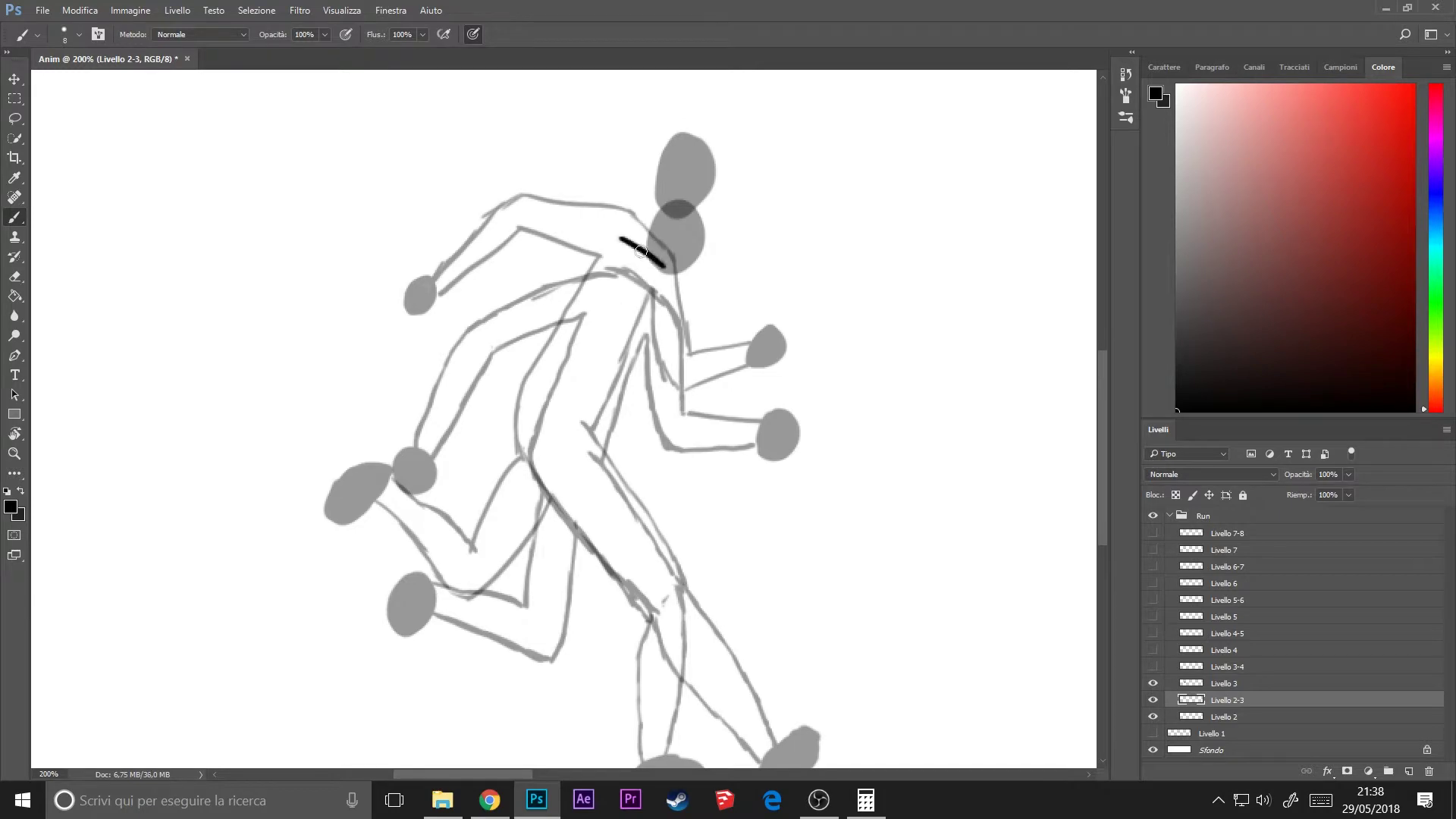
pyautogui.hotkey('ctrl', 'z')
pyautogui.moveTo(503, 265); pyautogui.dragTo(596, 249)
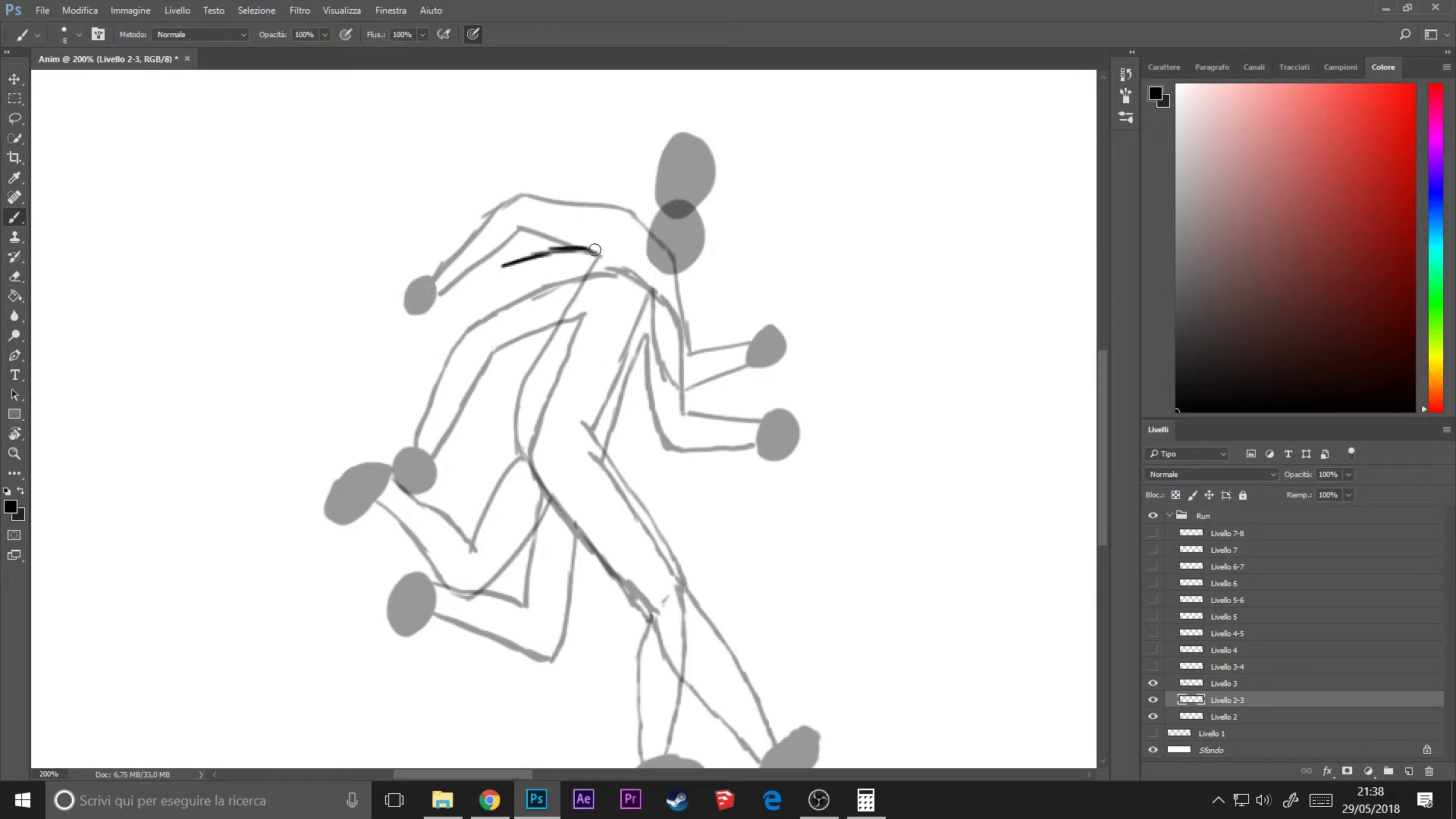
pyautogui.hotkey('ctrl', 'z')
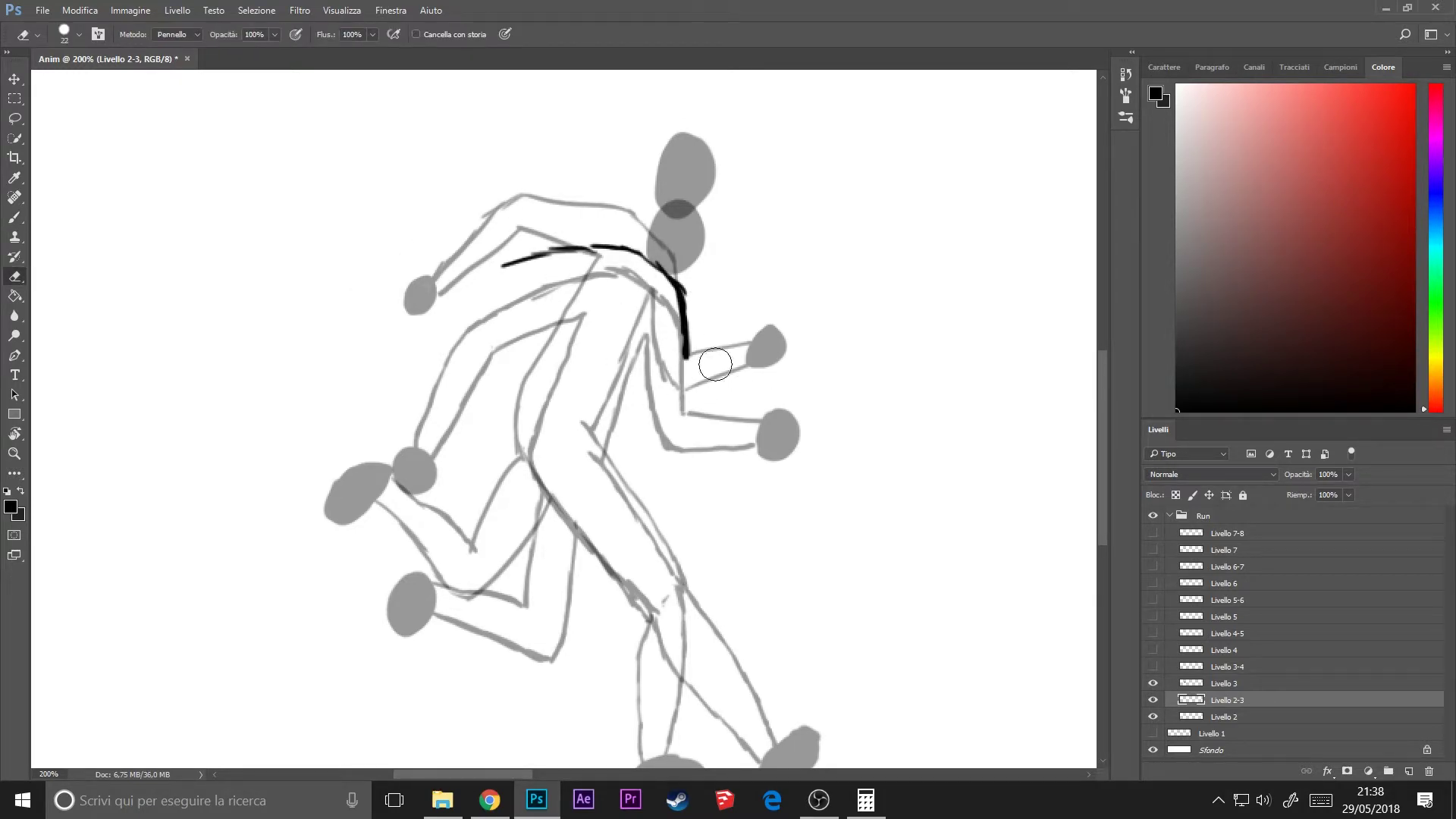
pyautogui.moveTo(687, 363); pyautogui.dragTo(745, 372)
pyautogui.hotkey('ctrl', 'z')
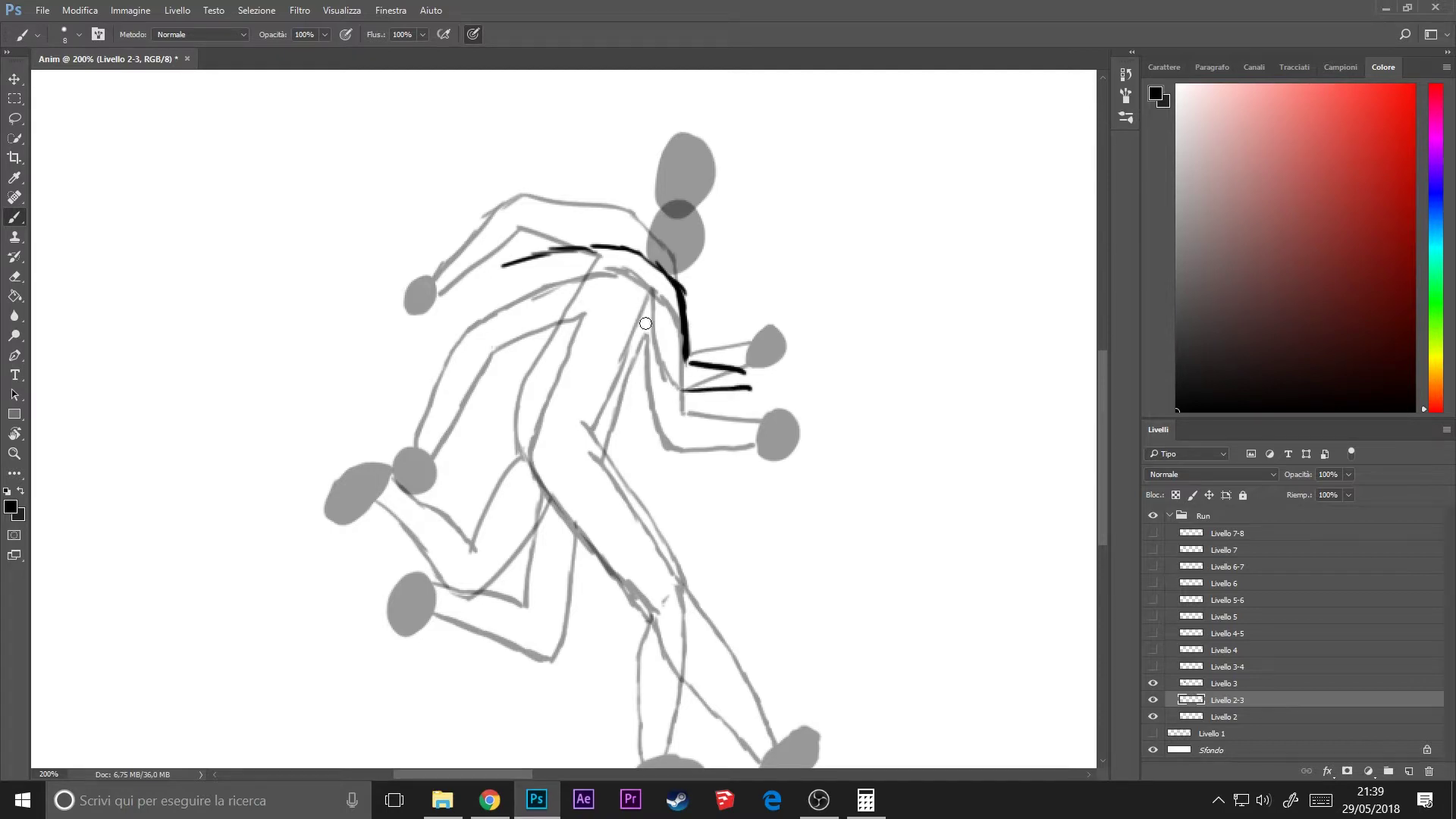
pyautogui.hotkey('ctrl', 'z')
pyautogui.hotkey('ctrl', 'z')
pyautogui.moveTo(679, 293)
pyautogui.mouseDown()
pyautogui.moveTo(685, 365)
pyautogui.moveTo(753, 387)
pyautogui.mouseUp()
pyautogui.moveTo(657, 391); pyautogui.dragTo(756, 410)
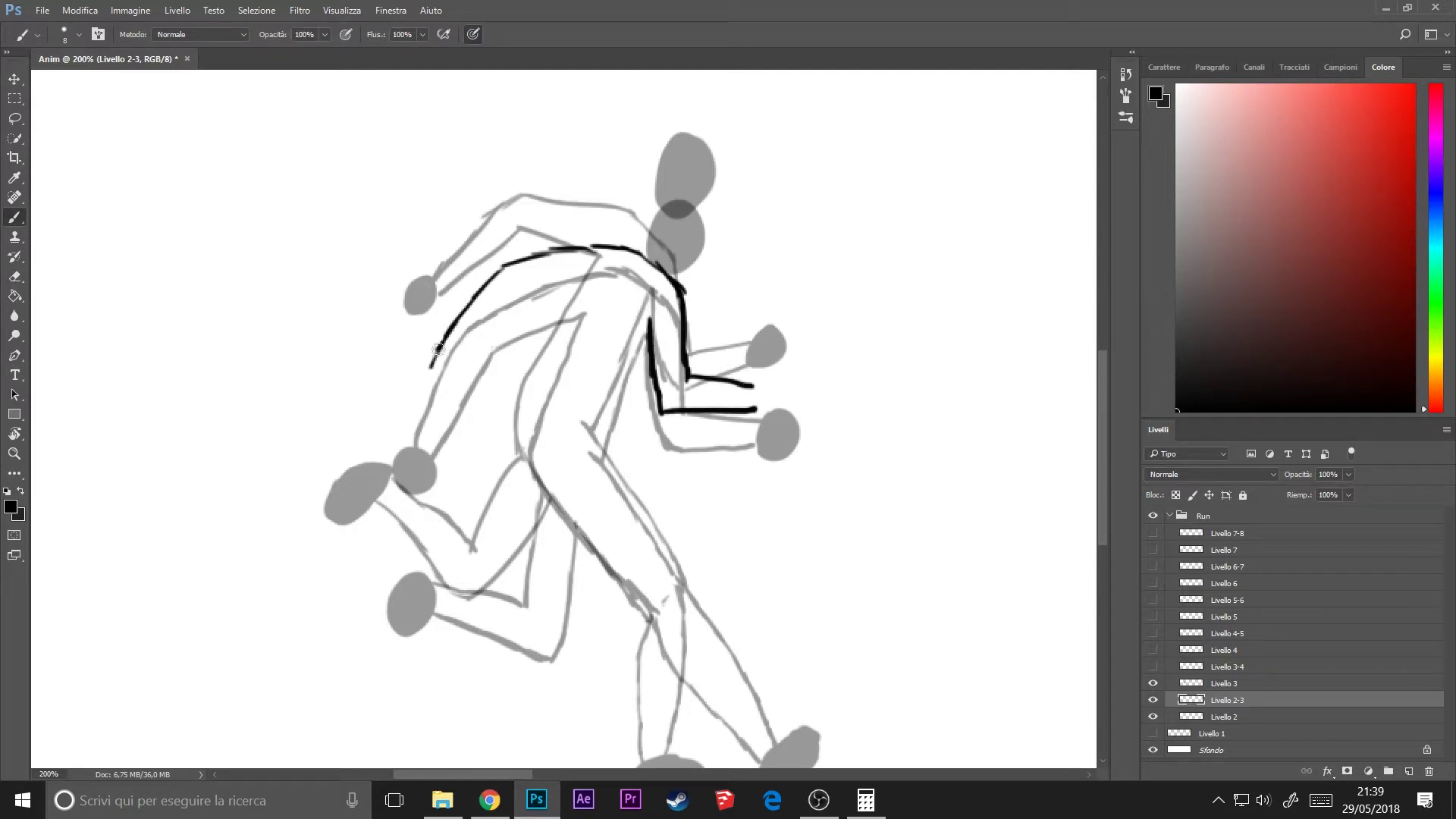
pyautogui.moveTo(454, 370)
pyautogui.mouseDown()
pyautogui.moveTo(511, 309)
pyautogui.moveTo(544, 370)
pyautogui.moveTo(517, 345)
pyautogui.moveTo(518, 440)
pyautogui.mouseUp()
# - Ink the in-between's torso, back and both legs
pyautogui.moveTo(586, 367); pyautogui.dragTo(573, 391)
pyautogui.moveTo(573, 392); pyautogui.dragTo(429, 332)
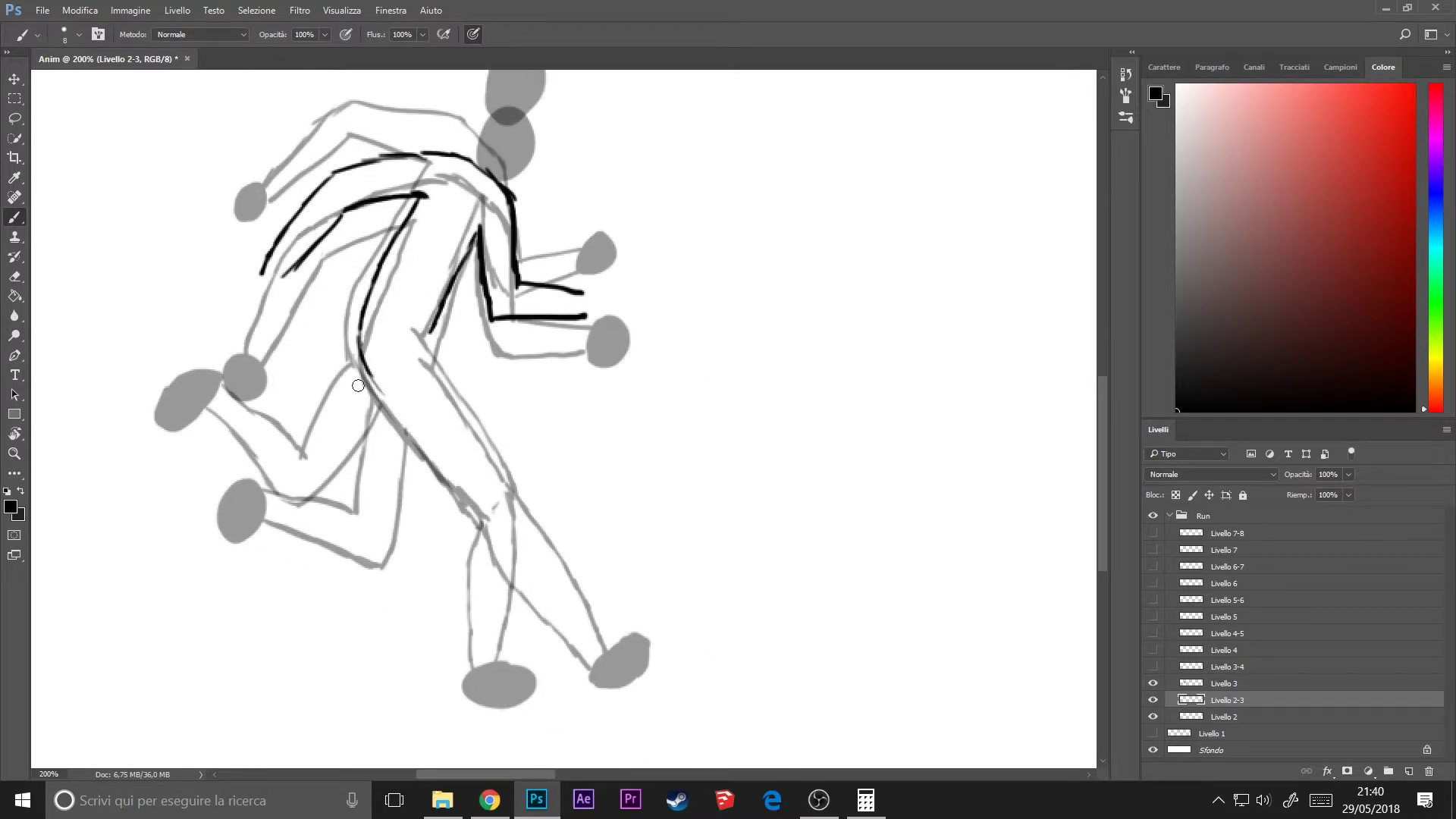
pyautogui.moveTo(364, 375); pyautogui.dragTo(430, 464)
pyautogui.moveTo(483, 573); pyautogui.dragTo(541, 665)
pyautogui.moveTo(513, 516); pyautogui.dragTo(549, 629)
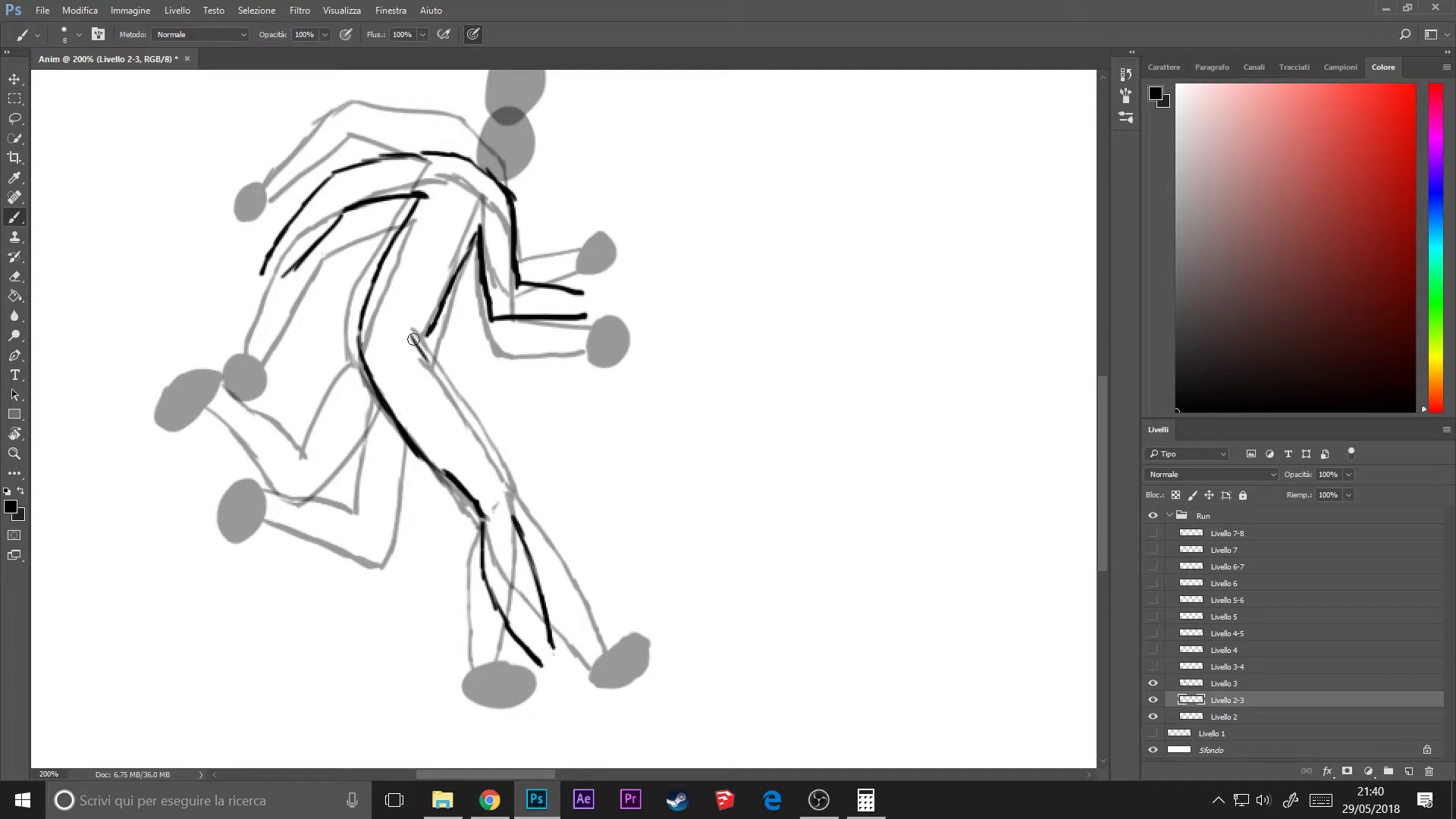
pyautogui.moveTo(413, 339); pyautogui.dragTo(486, 515)
pyautogui.moveTo(281, 556); pyautogui.dragTo(410, 622)
pyautogui.moveTo(471, 475); pyautogui.dragTo(455, 518)
pyautogui.moveTo(511, 478); pyautogui.dragTo(475, 567)
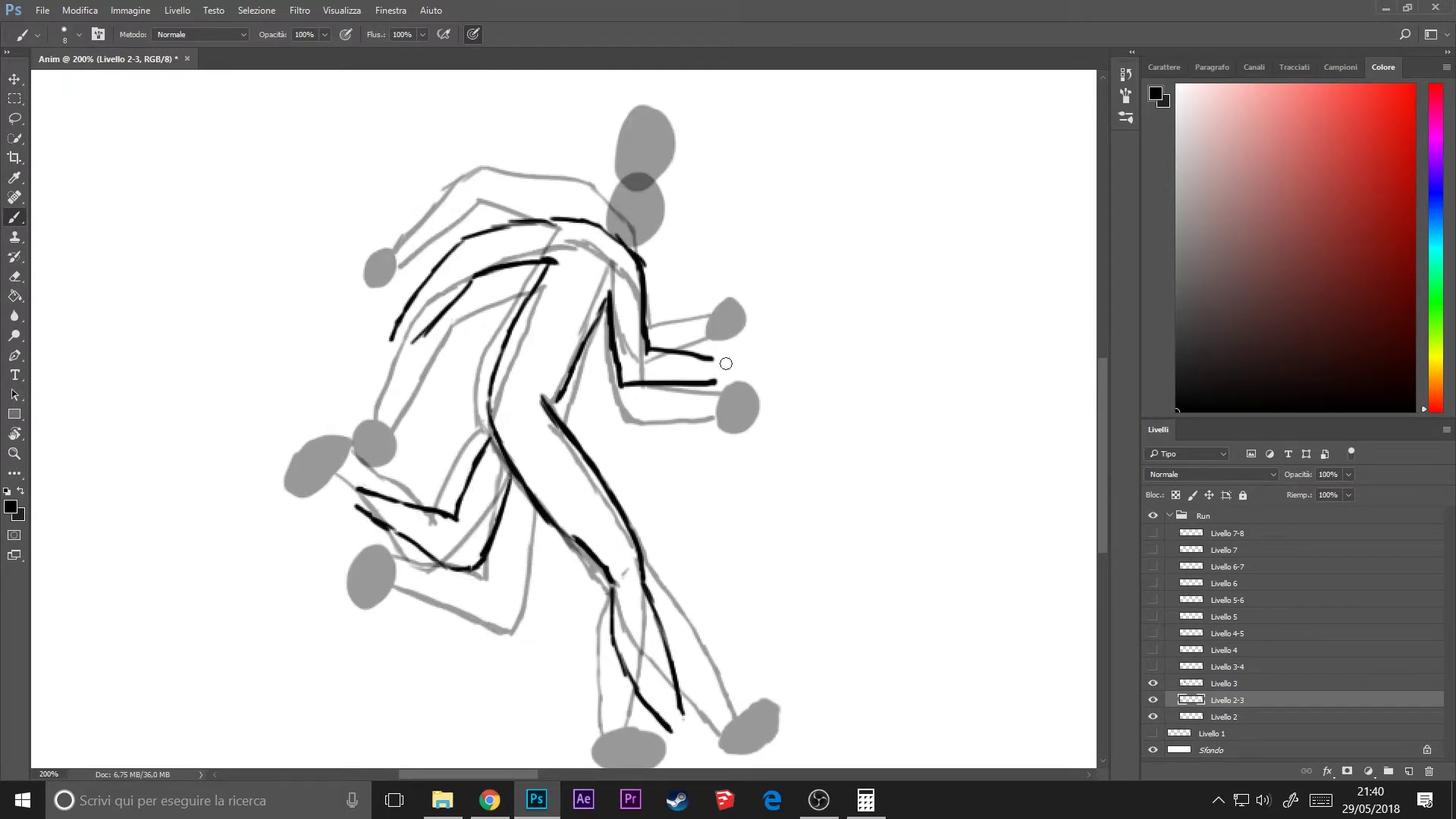
# - Fill the in-between's hands, feet and head solid black
pyautogui.moveTo(389, 359); pyautogui.dragTo(396, 364)
pyautogui.moveTo(737, 364); pyautogui.dragTo(741, 367)
pyautogui.moveTo(334, 478); pyautogui.dragTo(330, 523)
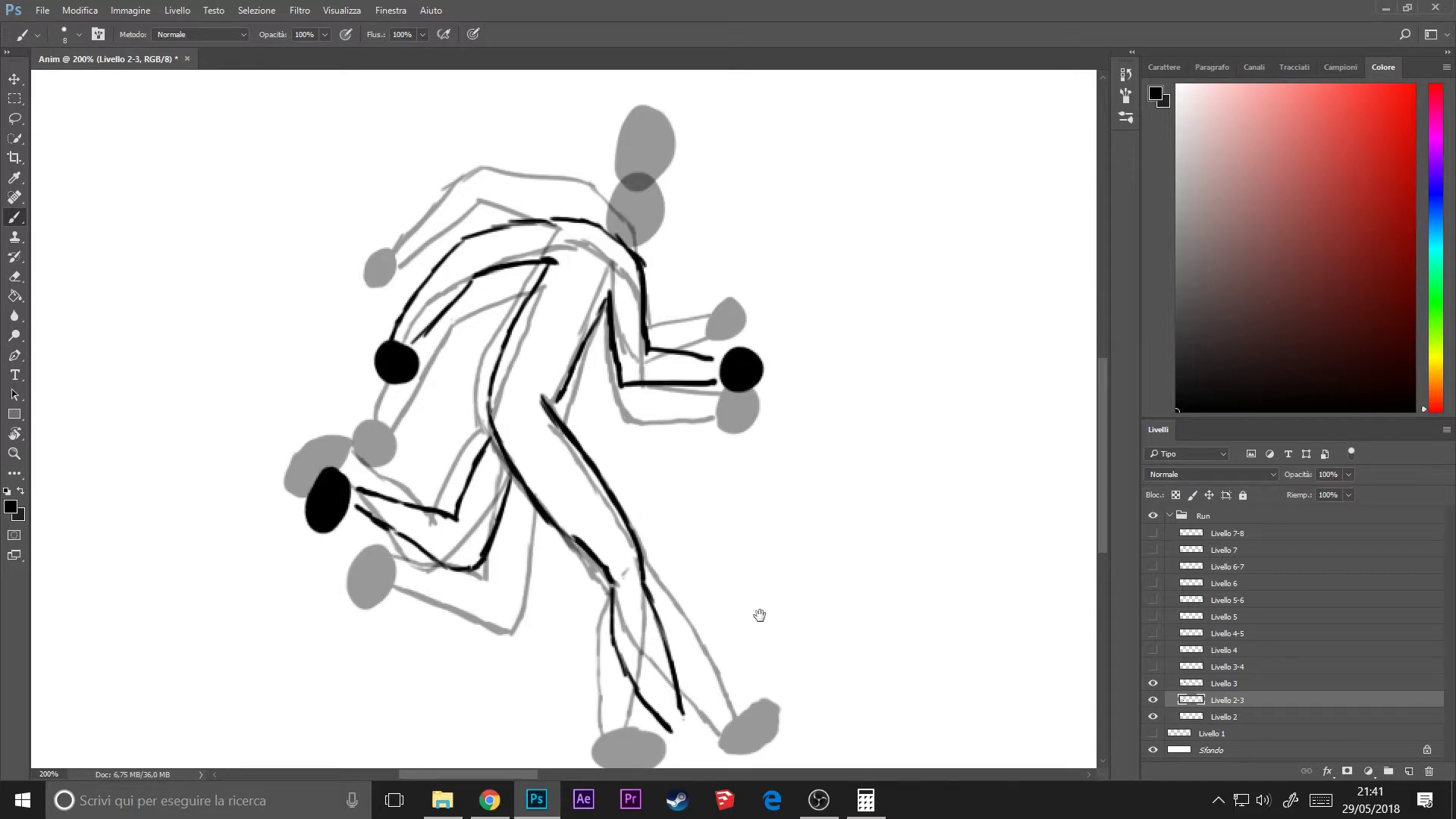
pyautogui.moveTo(758, 611); pyautogui.dragTo(737, 548)
pyautogui.moveTo(668, 683); pyautogui.dragTo(701, 690)
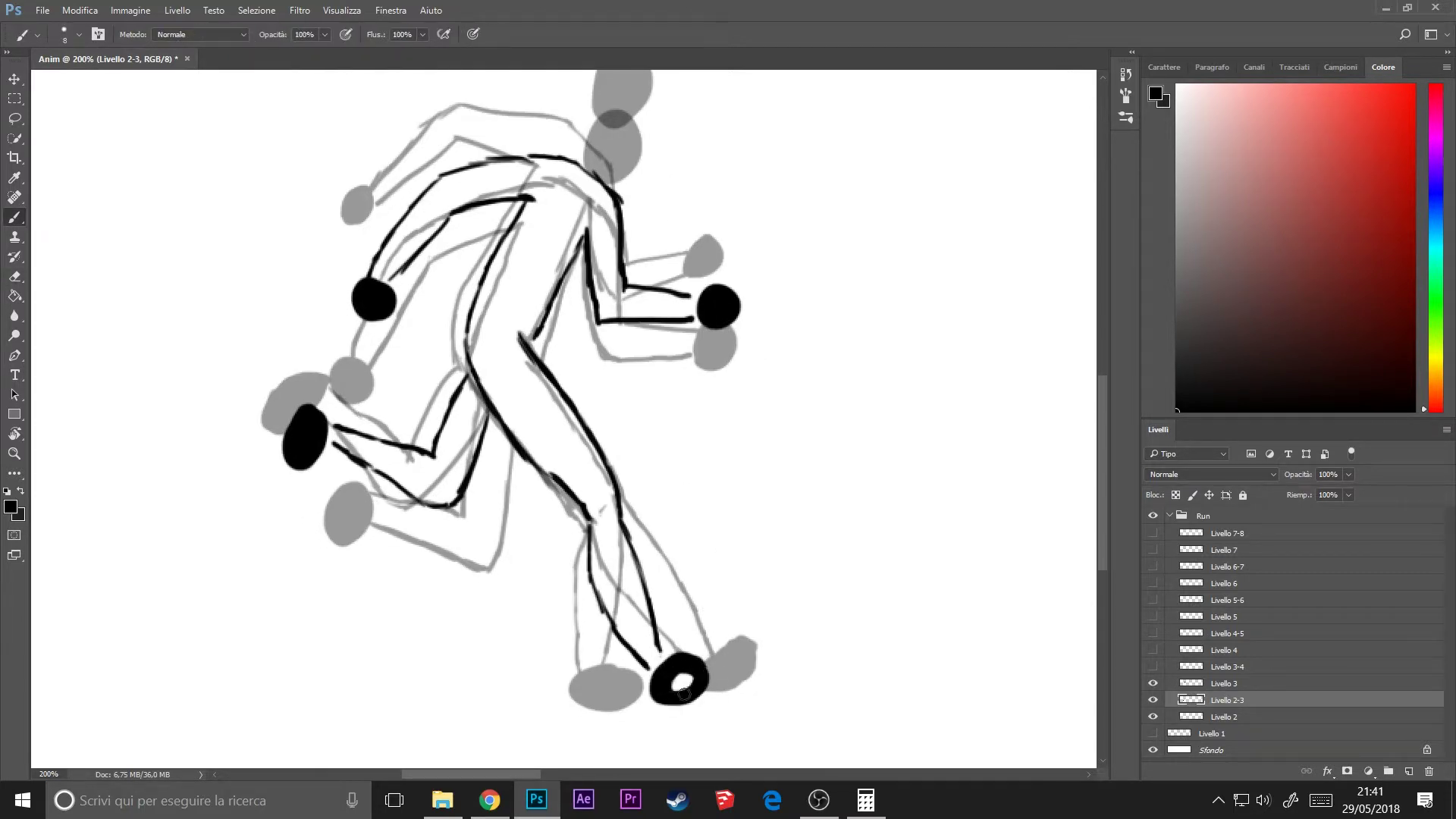
pyautogui.moveTo(705, 531); pyautogui.dragTo(694, 669)
pyautogui.moveTo(599, 227); pyautogui.dragTo(611, 273)
pyautogui.moveTo(670, 531); pyautogui.dragTo(586, 326)
pyautogui.press('e')
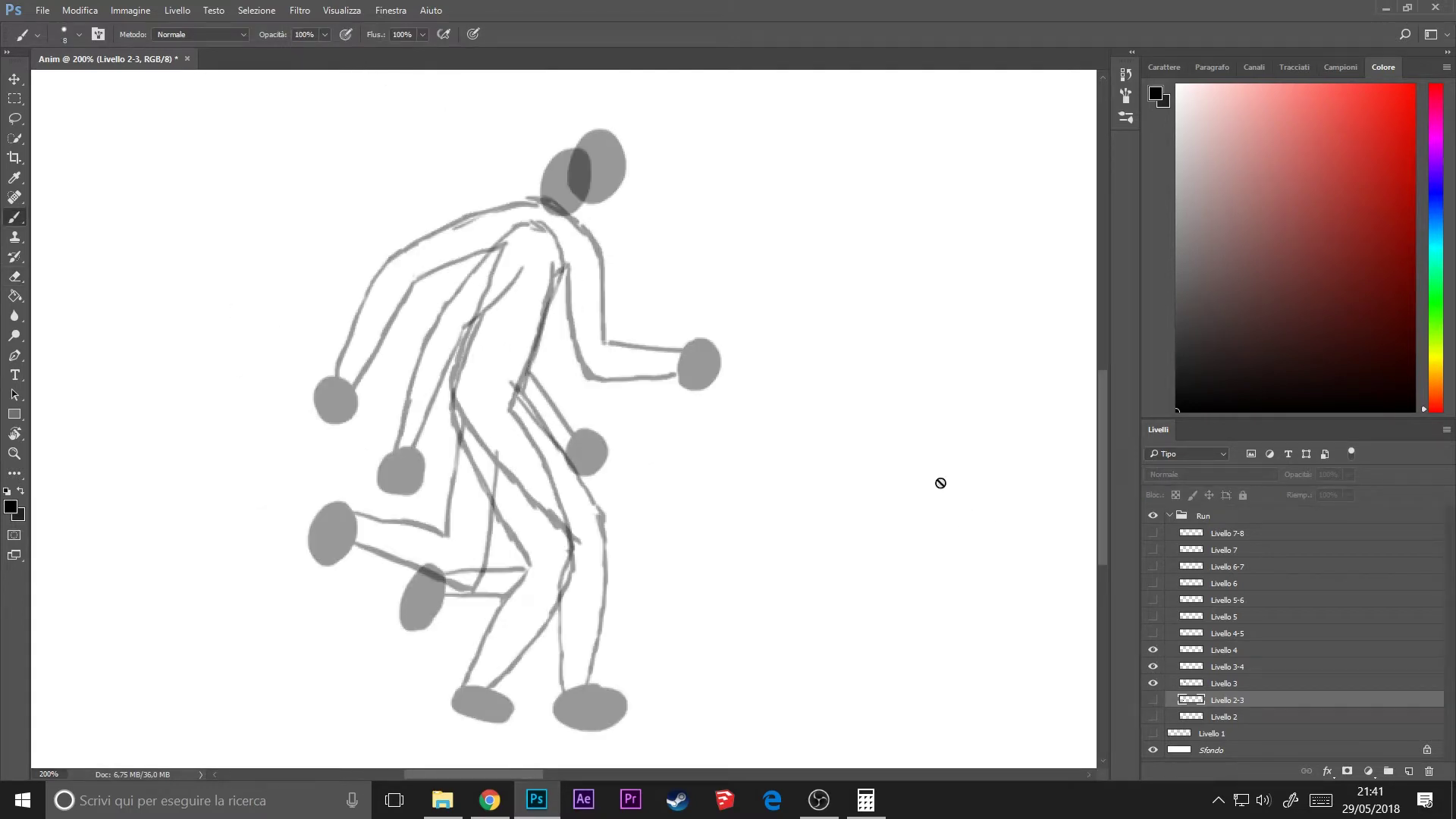
# - On Livello 3-4, ink the shoulder, upper arm, long back line and second arm line
pyautogui.hotkey('alt', ']')
pyautogui.hotkey('alt', ']')
pyautogui.moveTo(588, 167)
pyautogui.mouseDown()
pyautogui.moveTo(628, 210)
pyautogui.moveTo(608, 240)
pyautogui.mouseUp()
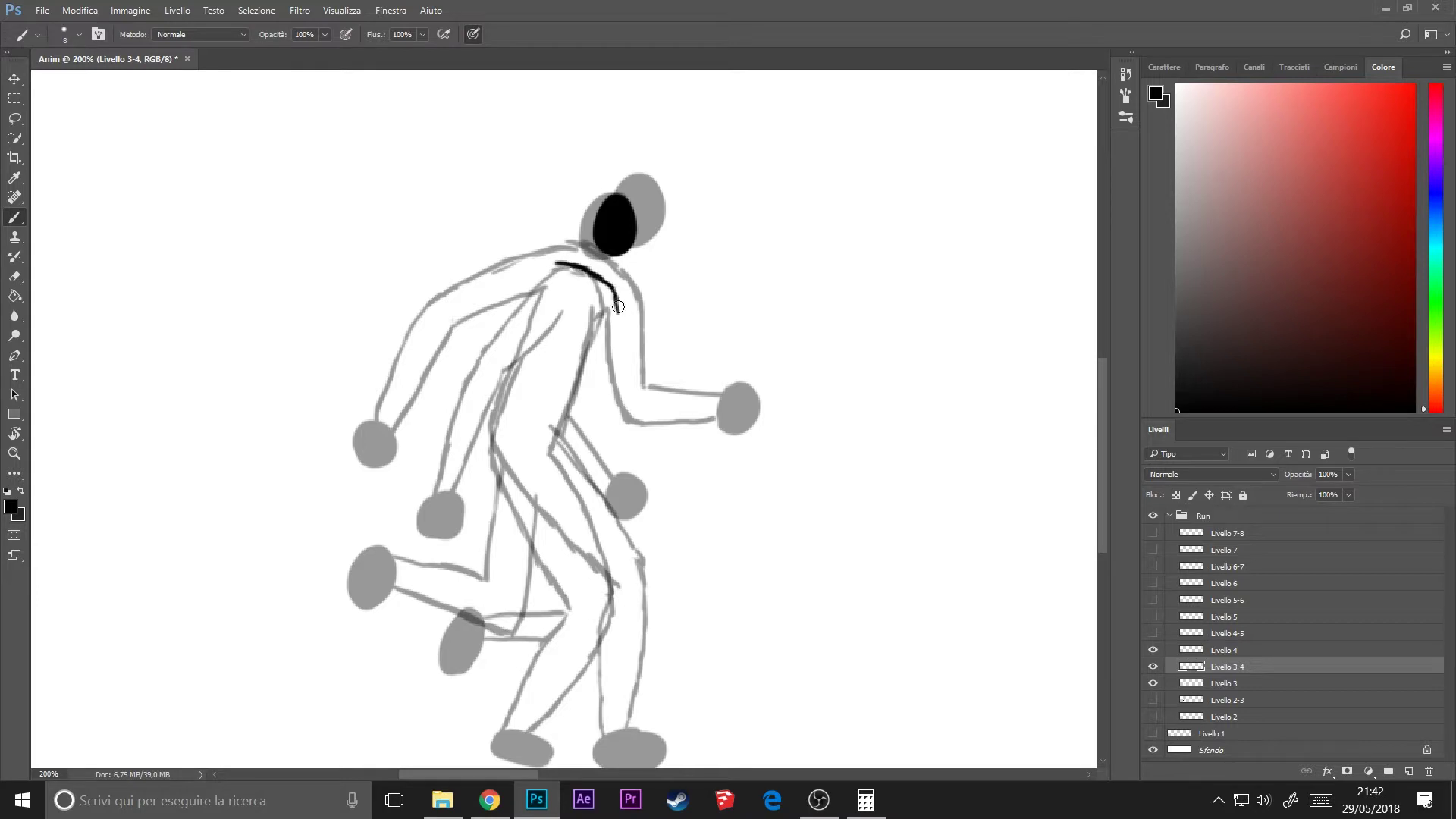
pyautogui.moveTo(618, 307); pyautogui.dragTo(598, 396)
pyautogui.moveTo(592, 319); pyautogui.dragTo(561, 429)
pyautogui.moveTo(561, 429); pyautogui.dragTo(604, 456)
pyautogui.moveTo(607, 292); pyautogui.dragTo(455, 474)
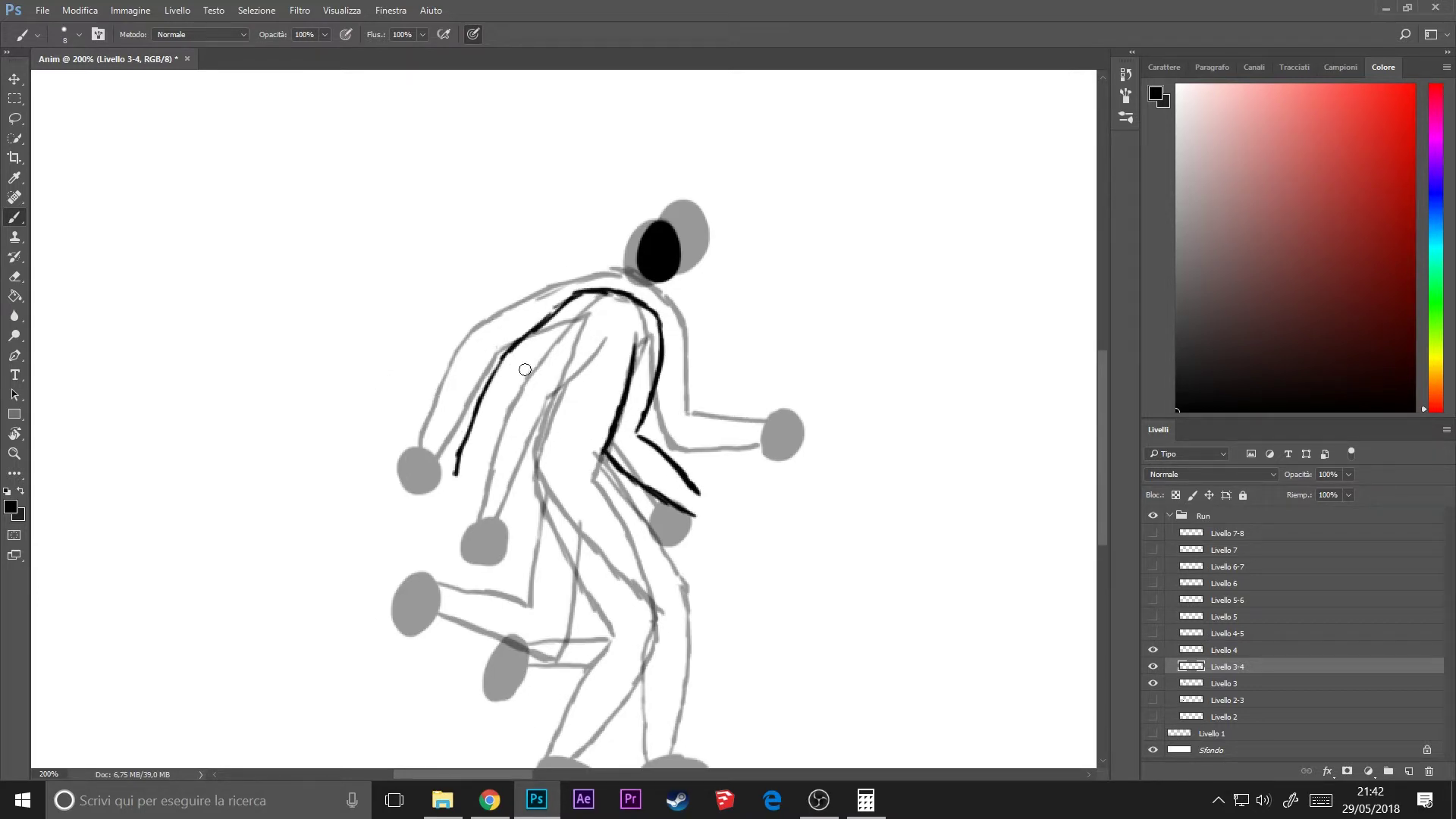
pyautogui.moveTo(527, 370); pyautogui.dragTo(476, 470)
pyautogui.moveTo(544, 429); pyautogui.dragTo(505, 339)
# - Compare against Livello 3, then ink the back leg, thigh, lower leg and hip-to-leg line
pyautogui.click(1153, 683)
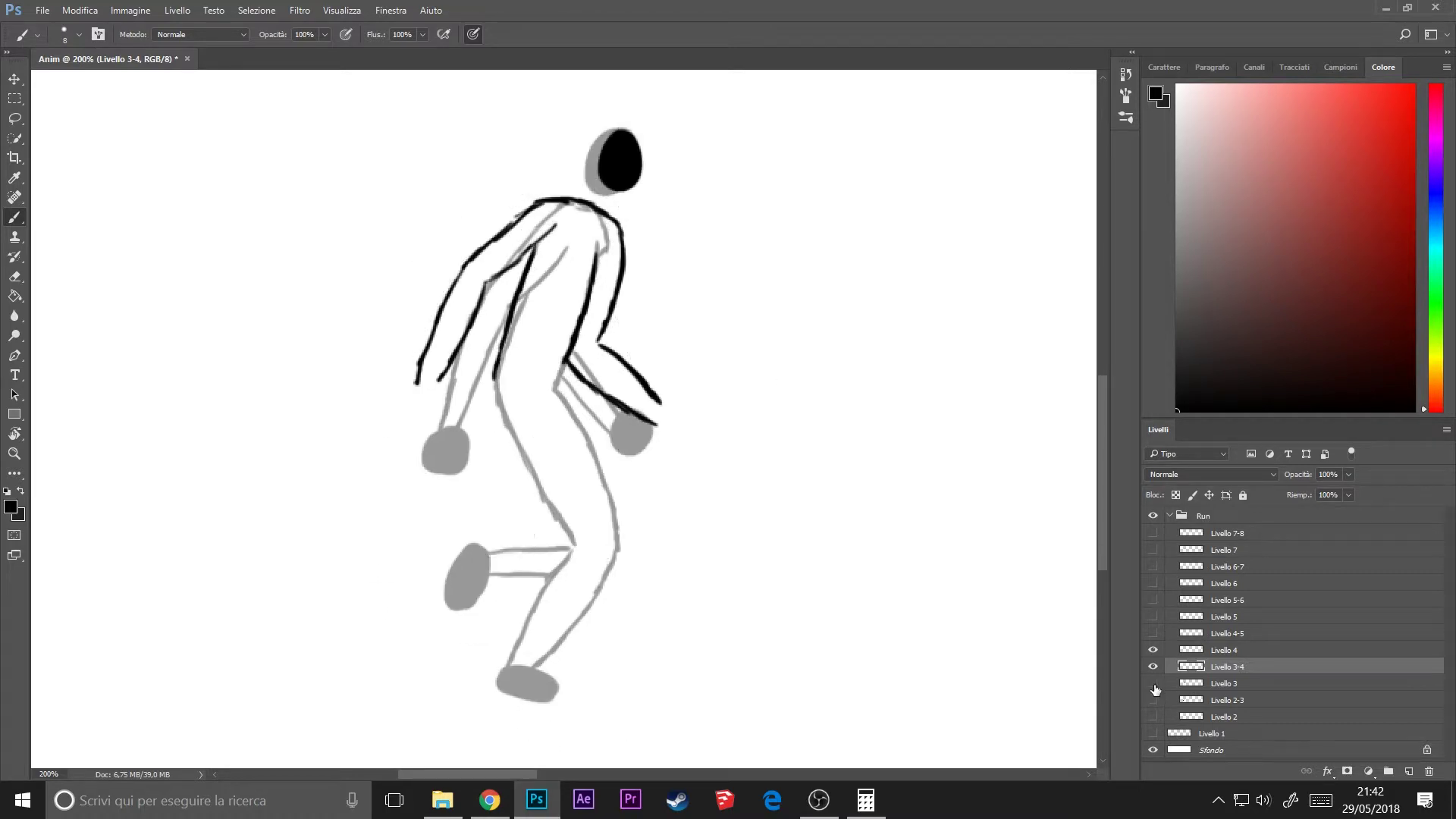
pyautogui.moveTo(567, 381); pyautogui.dragTo(628, 495)
pyautogui.moveTo(531, 405)
pyautogui.mouseDown()
pyautogui.moveTo(605, 512)
pyautogui.moveTo(630, 659)
pyautogui.mouseUp()
pyautogui.moveTo(606, 517); pyautogui.dragTo(618, 680)
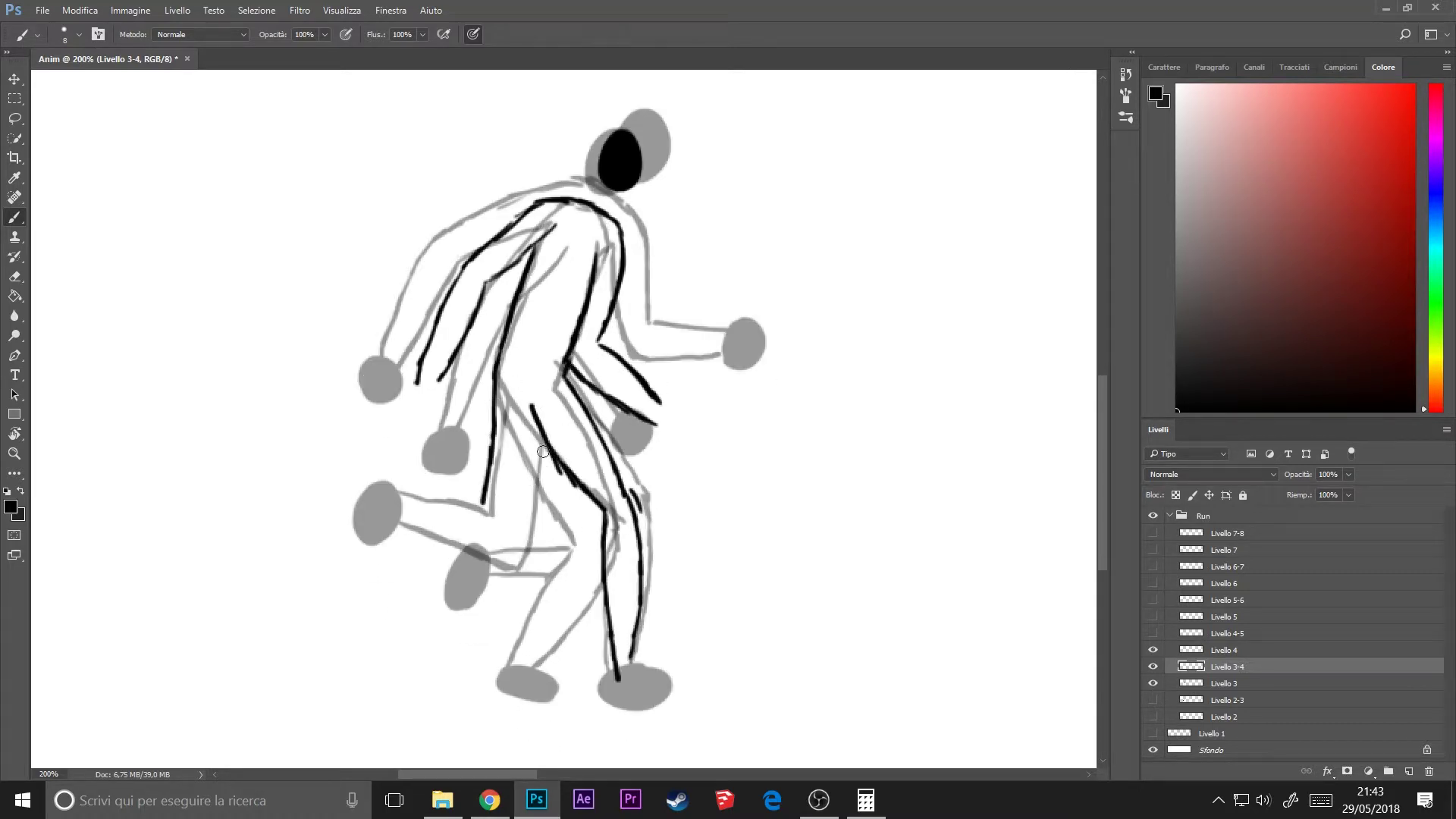
pyautogui.moveTo(543, 451); pyautogui.dragTo(519, 564)
# - Erase the rough thigh strokes and redraw the thigh as one smooth curve down the leg
pyautogui.press('e')
pyautogui.moveTo(543, 451); pyautogui.dragTo(518, 561)
pyautogui.moveTo(495, 416); pyautogui.dragTo(483, 504)
pyautogui.press('b')
pyautogui.click(1153, 684)
pyautogui.press('e')
pyautogui.moveTo(531, 410); pyautogui.dragTo(603, 507)
pyautogui.press('b')
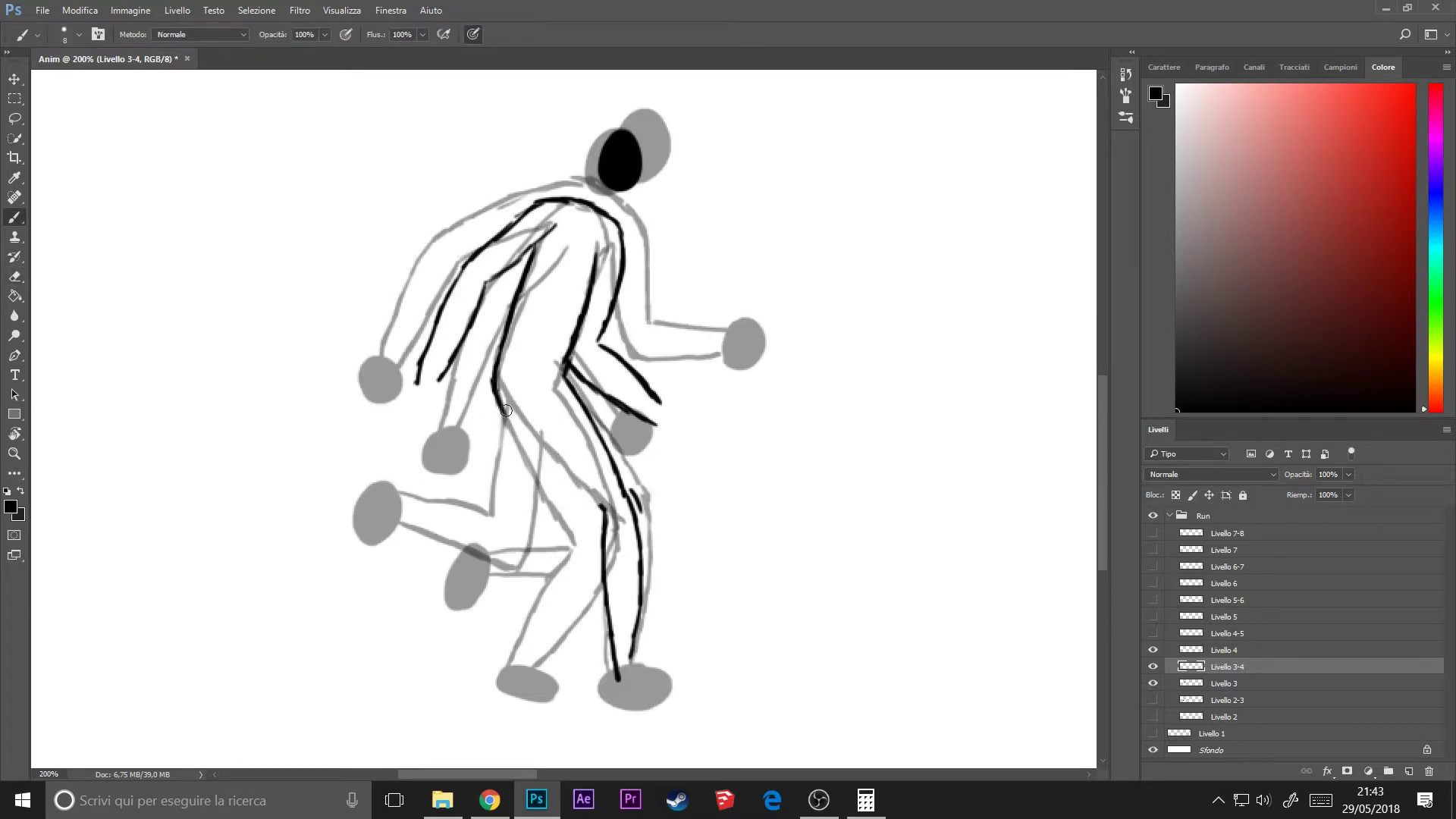
pyautogui.moveTo(495, 383)
pyautogui.mouseDown()
pyautogui.moveTo(600, 504)
pyautogui.moveTo(520, 548)
pyautogui.mouseUp()
pyautogui.moveTo(411, 520); pyautogui.dragTo(453, 532)
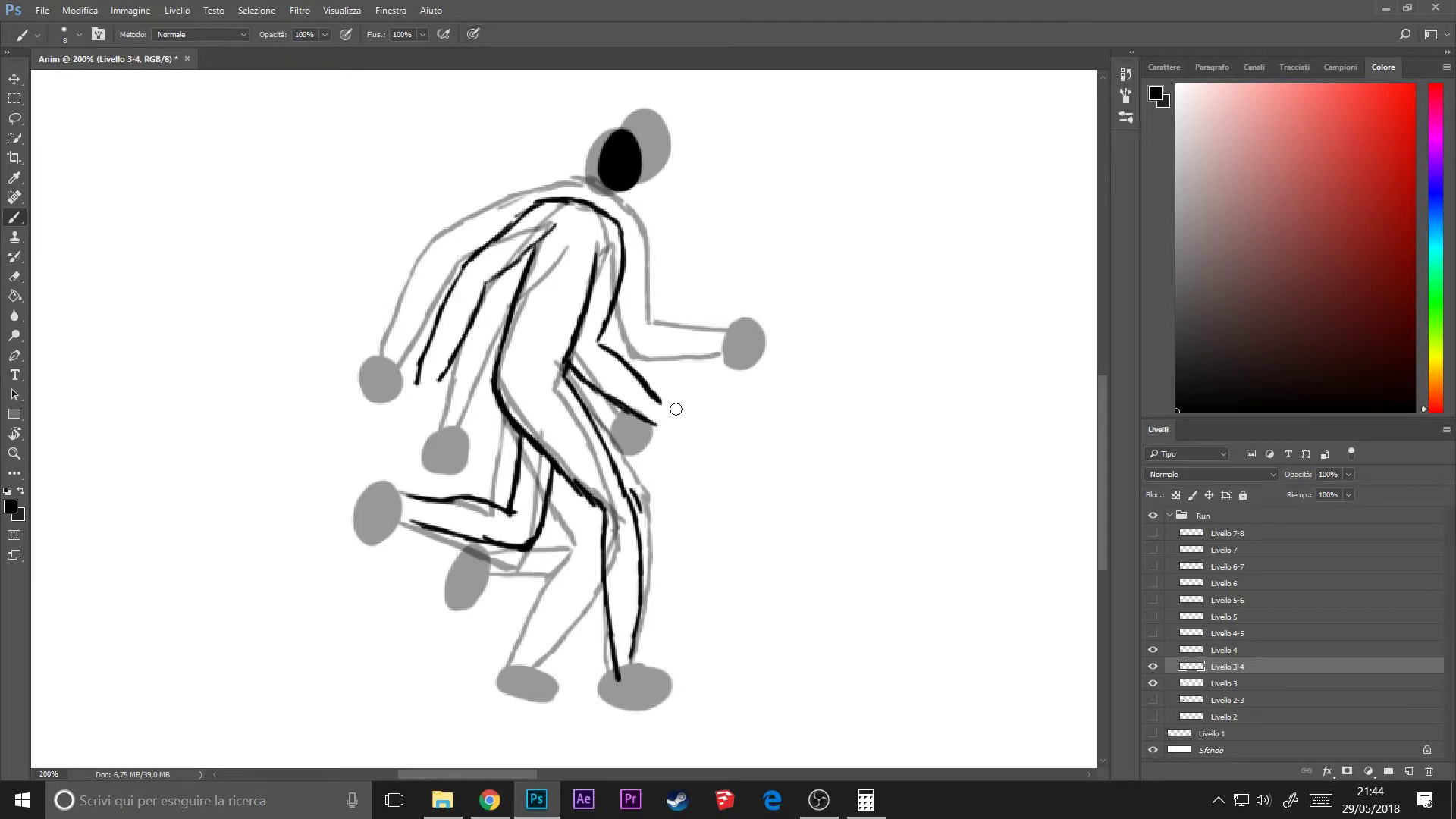
# - Fill both hands and both feet of the Livello 3-4 runner black
pyautogui.moveTo(676, 409); pyautogui.dragTo(686, 425)
pyautogui.moveTo(418, 398); pyautogui.dragTo(429, 417)
pyautogui.moveTo(375, 493); pyautogui.dragTo(379, 531)
pyautogui.moveTo(629, 671); pyautogui.dragTo(644, 698)
# - Move to Livello 4-5 and paint the runner's black head
pyautogui.moveTo(763, 378); pyautogui.dragTo(736, 429)
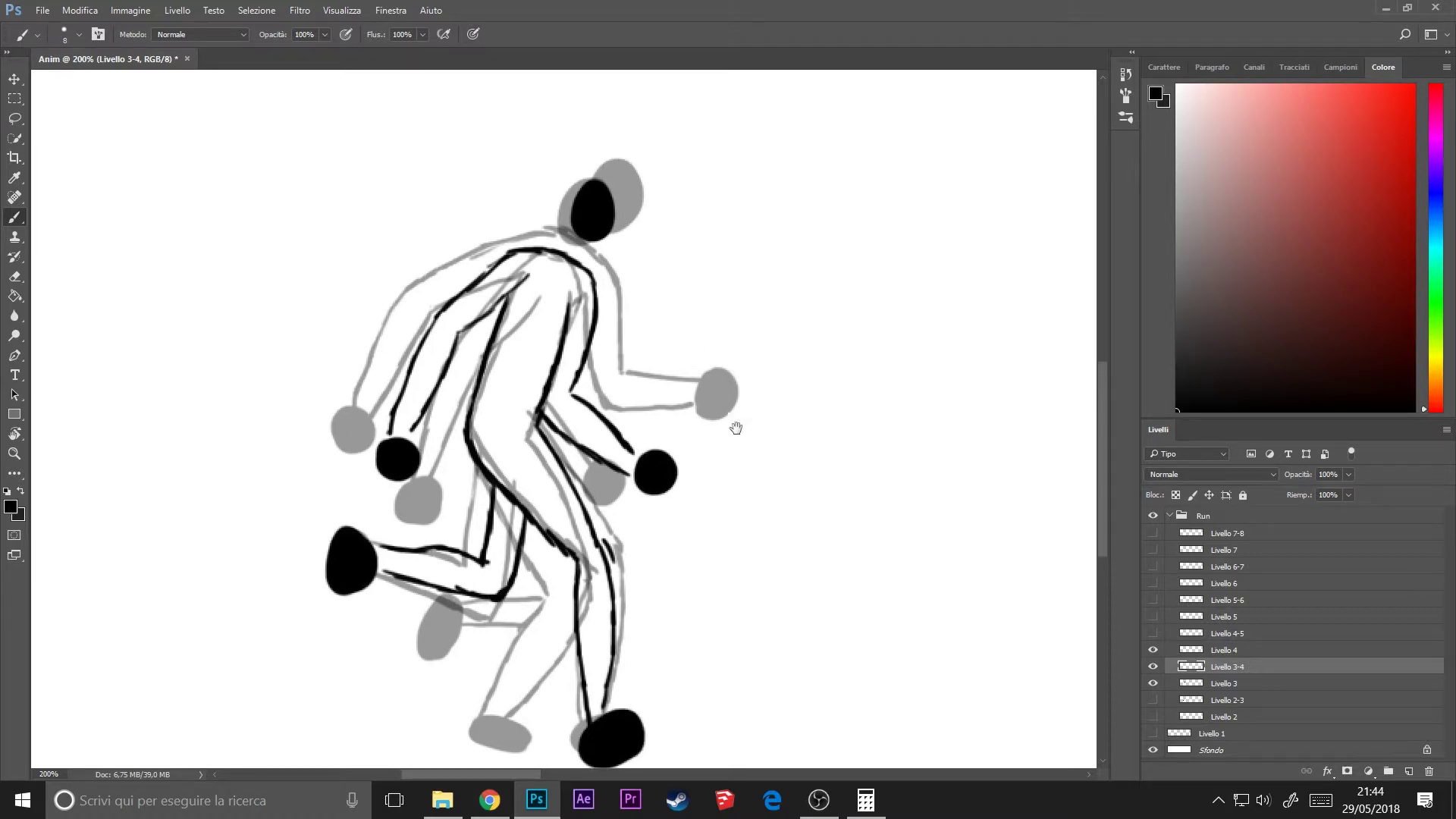
pyautogui.press('Right')
pyautogui.moveTo(585, 171); pyautogui.dragTo(599, 201)
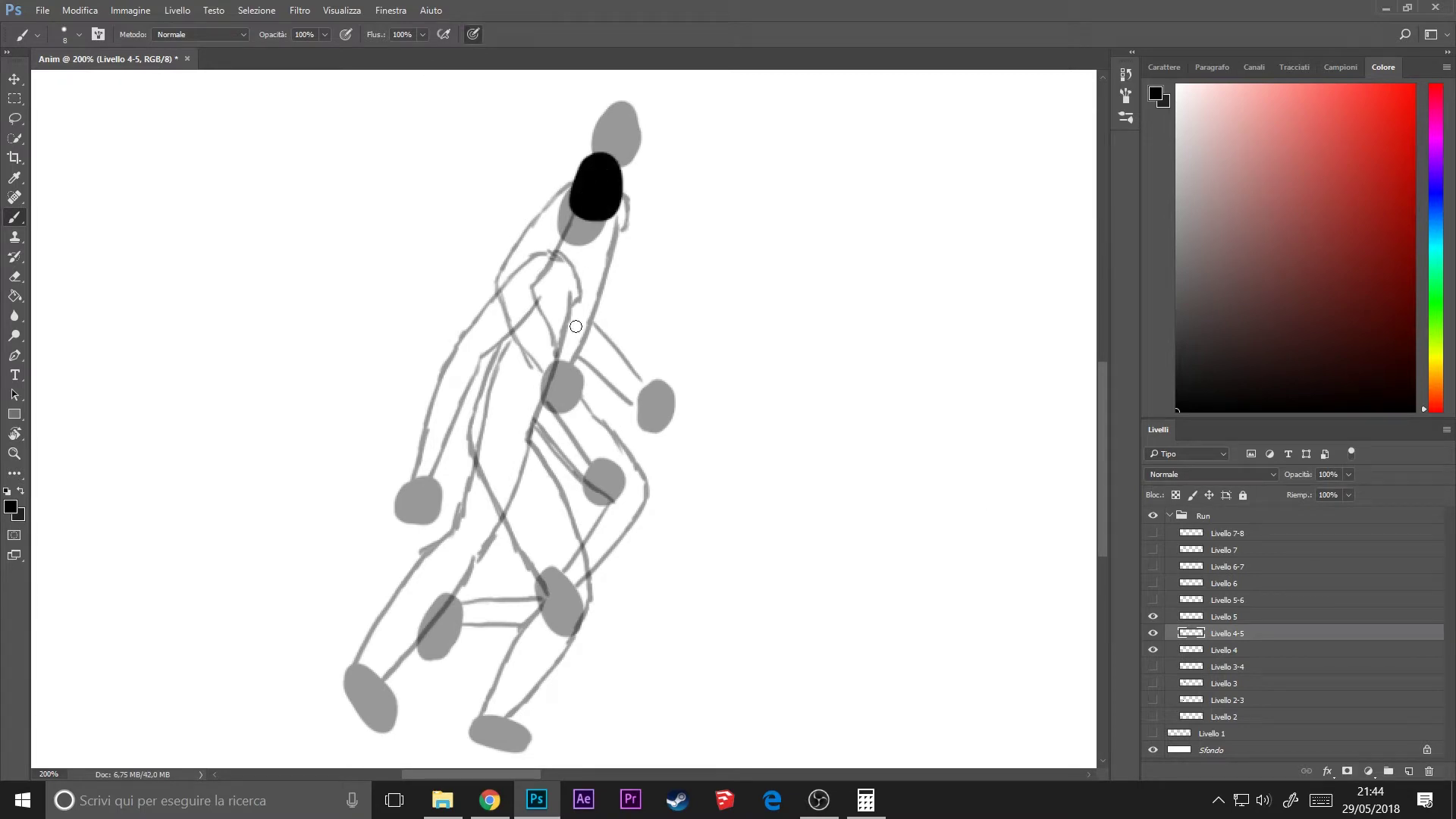
# - Ink the runner's back contour and front torso line on Livello 4-5
pyautogui.moveTo(576, 327); pyautogui.dragTo(549, 342)
pyautogui.moveTo(524, 245); pyautogui.dragTo(436, 341)
pyautogui.moveTo(523, 287)
pyautogui.mouseDown()
pyautogui.moveTo(459, 368)
pyautogui.moveTo(410, 484)
pyautogui.mouseUp()
pyautogui.moveTo(436, 341)
pyautogui.mouseDown()
pyautogui.moveTo(389, 449)
pyautogui.moveTo(451, 579)
pyautogui.moveTo(415, 711)
pyautogui.mouseUp()
# - Ink the thigh and both lower leg lines, hide the Livello 4 onion skin, extend the torso stroke
pyautogui.moveTo(482, 452); pyautogui.dragTo(477, 591)
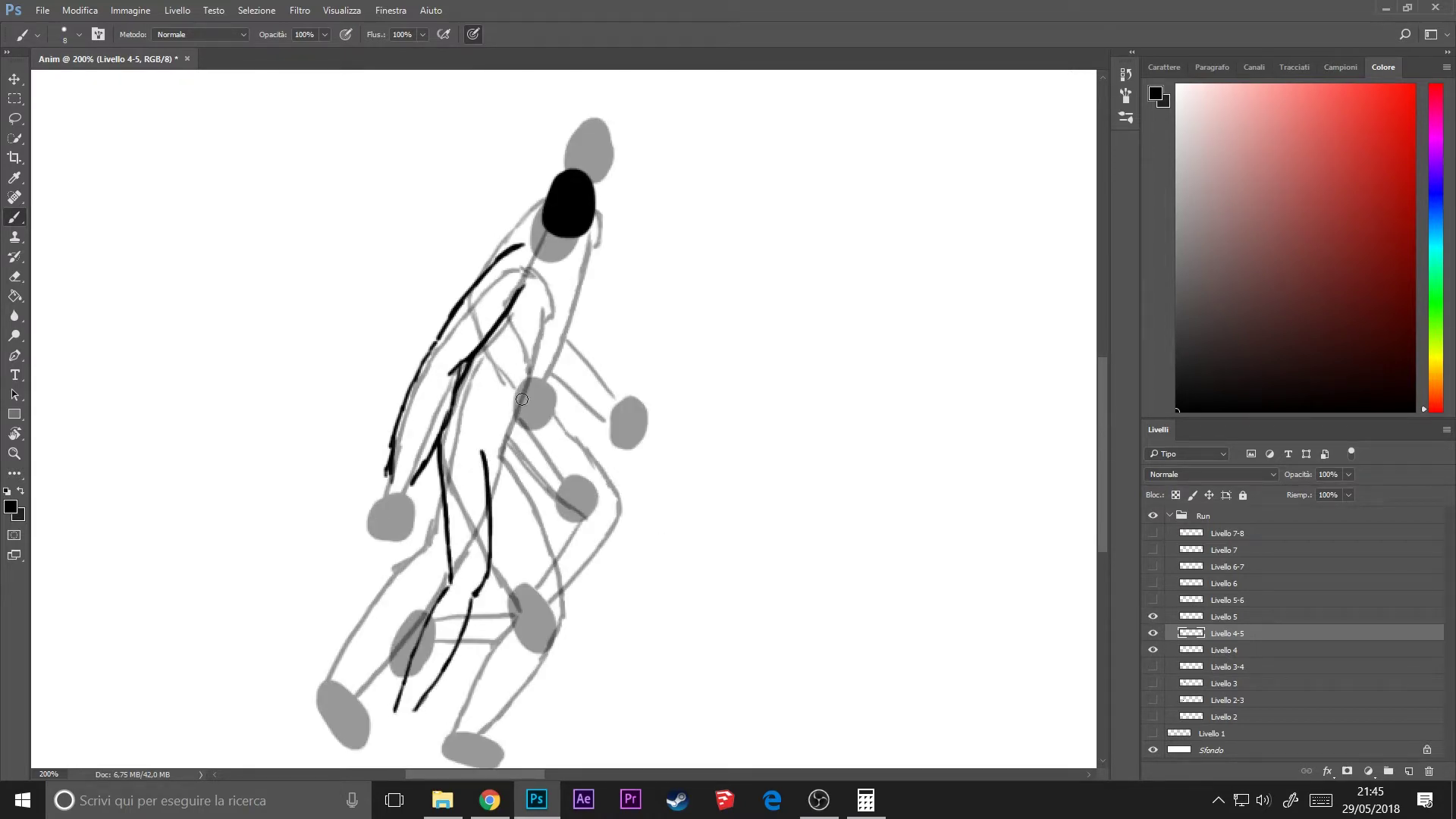
pyautogui.moveTo(489, 455); pyautogui.dragTo(584, 519)
pyautogui.moveTo(493, 500); pyautogui.dragTo(510, 640)
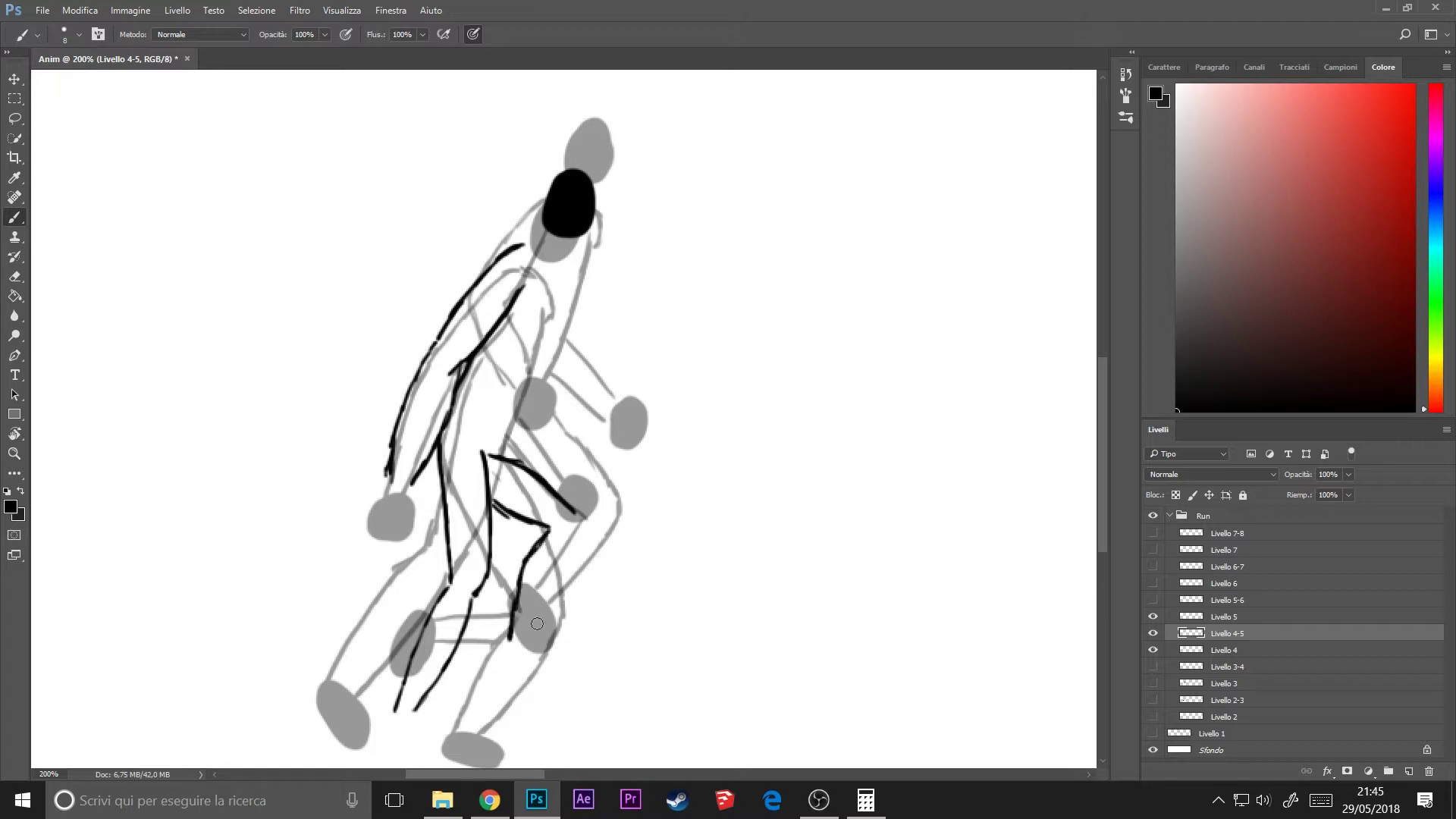
pyautogui.moveTo(584, 519); pyautogui.dragTo(528, 648)
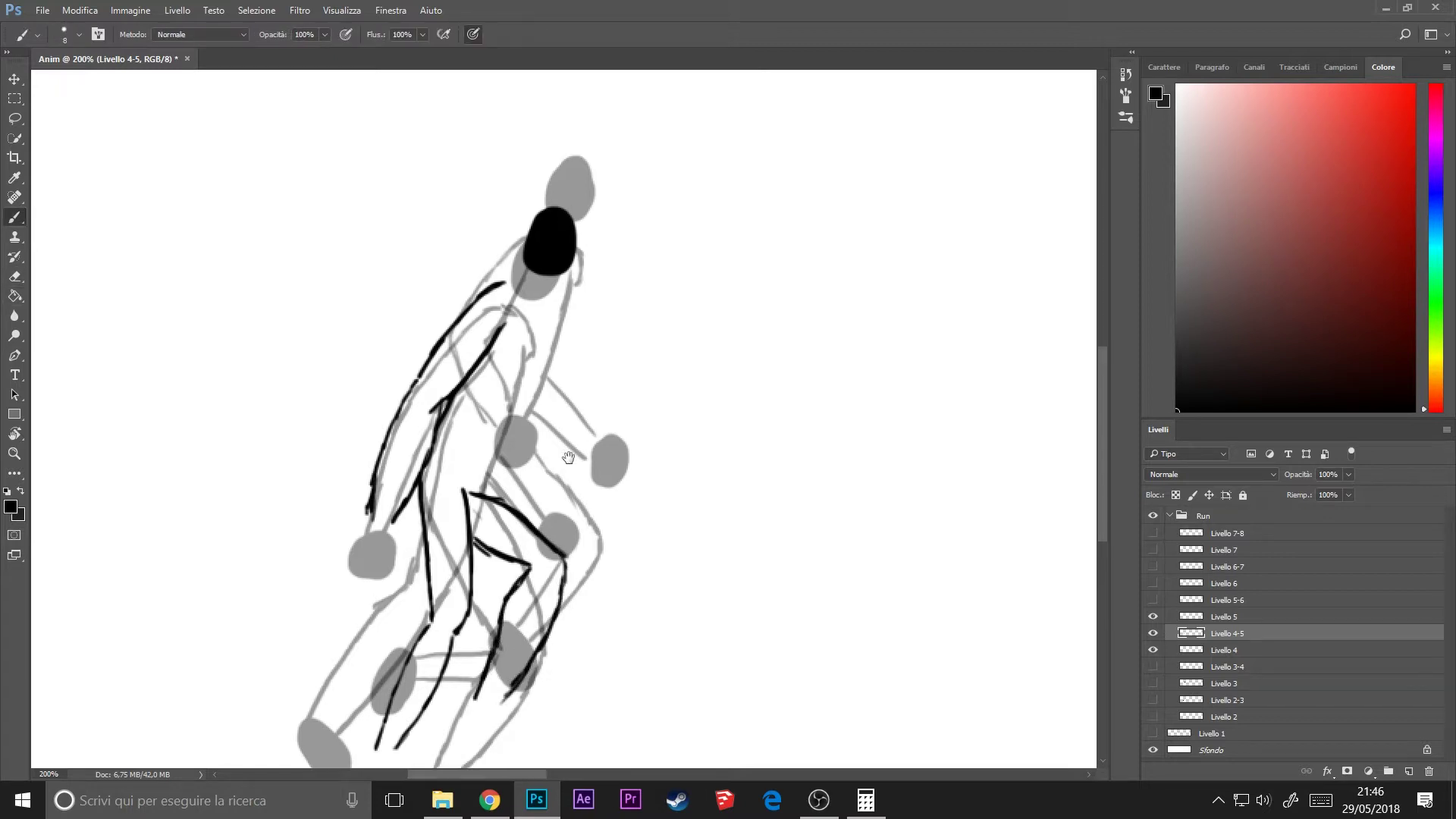
pyautogui.click(1153, 650)
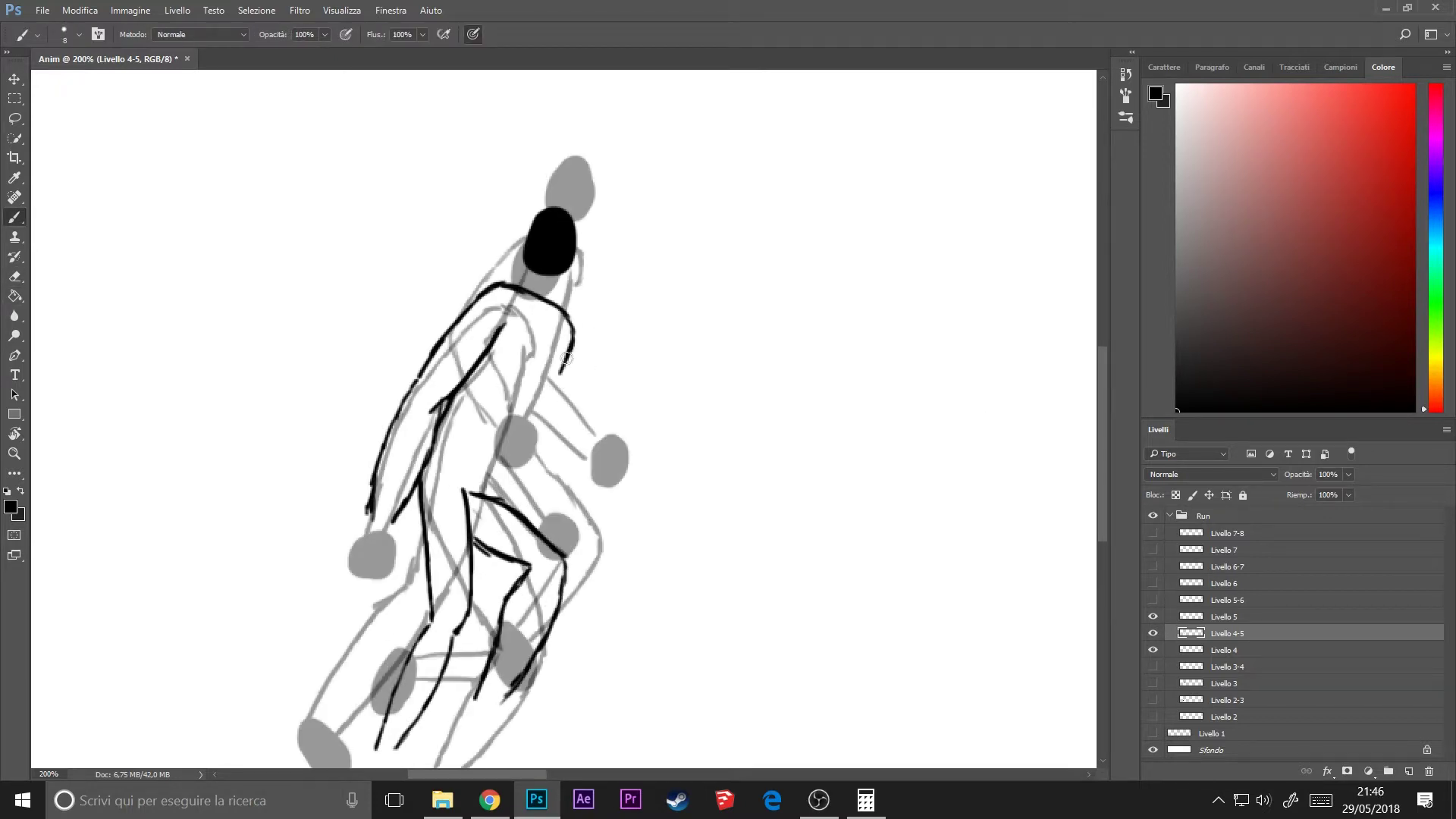
pyautogui.moveTo(567, 357); pyautogui.dragTo(515, 493)
# - Erase a stray mark on the leg, check the inking without onion skin, ink the forward arm
pyautogui.scroll(-3, 664, 504)
pyautogui.press('e')
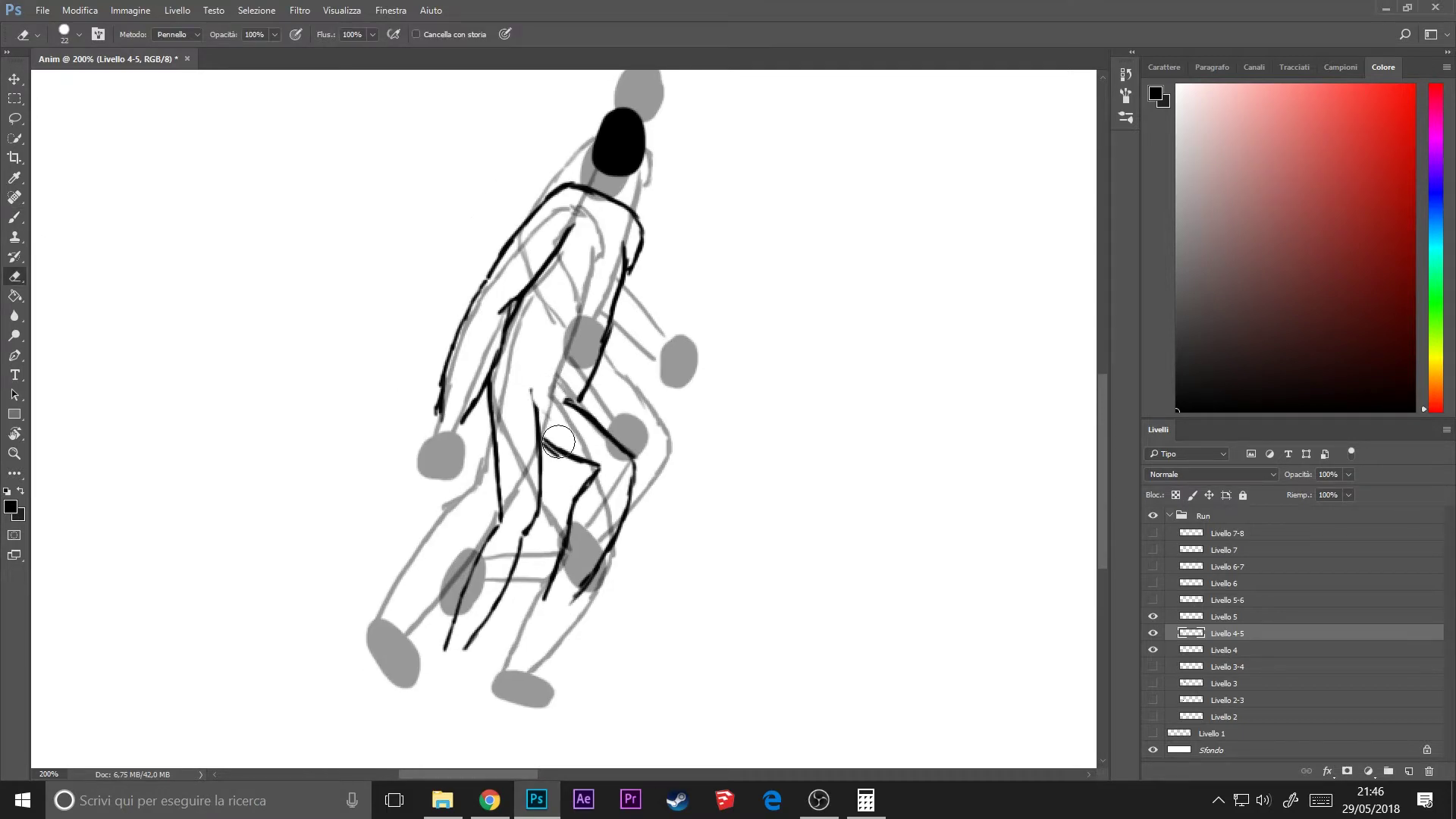
pyautogui.click(558, 442)
pyautogui.press('b')
pyautogui.keyDown('alt'); pyautogui.click(1153, 633); pyautogui.keyUp('alt')
pyautogui.keyDown('alt'); pyautogui.click(1153, 633); pyautogui.keyUp('alt')
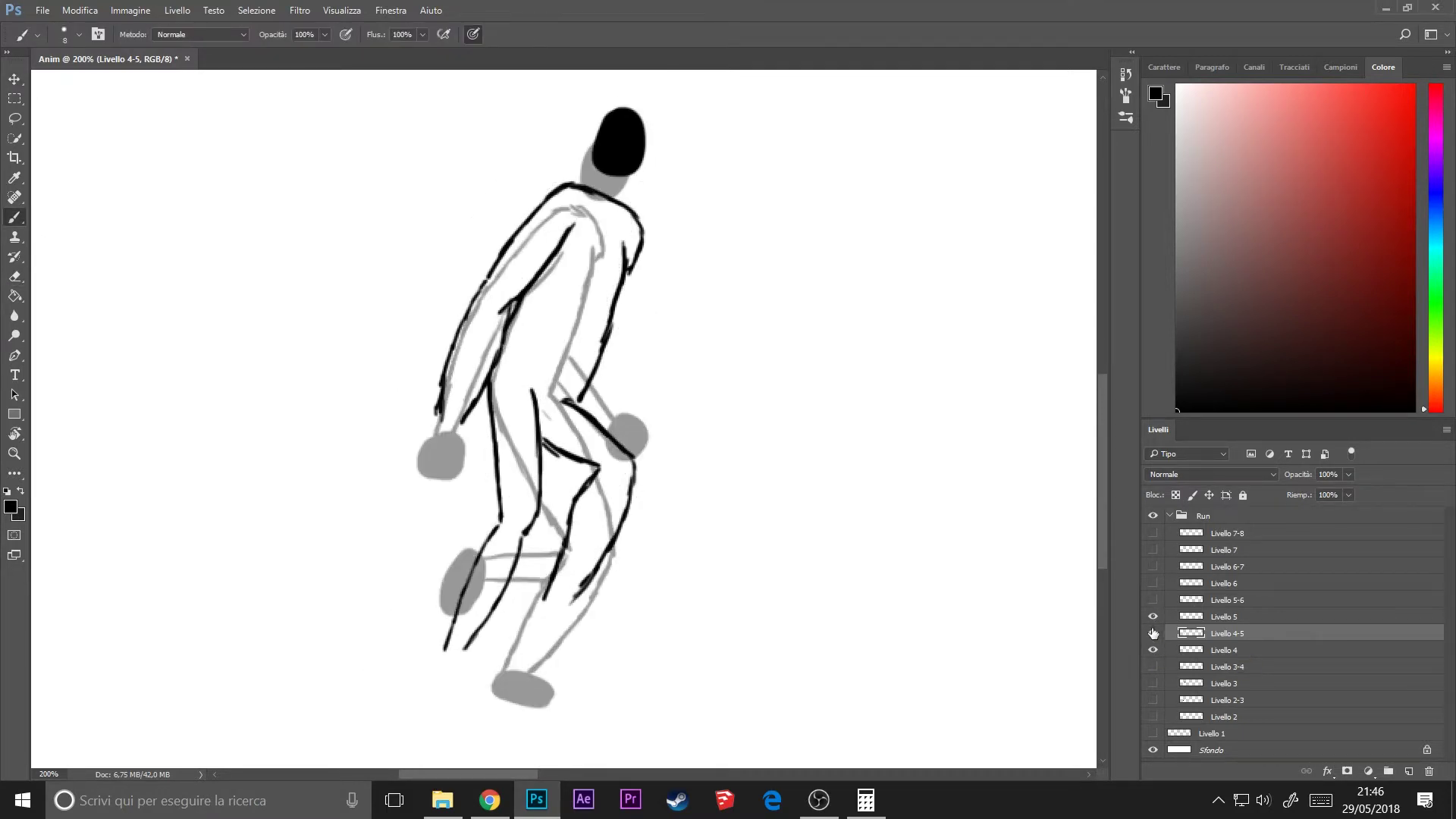
pyautogui.moveTo(603, 338); pyautogui.dragTo(653, 385)
# - Fill both hands and both feet of the Livello 4-5 runner black
pyautogui.moveTo(443, 436); pyautogui.dragTo(456, 452)
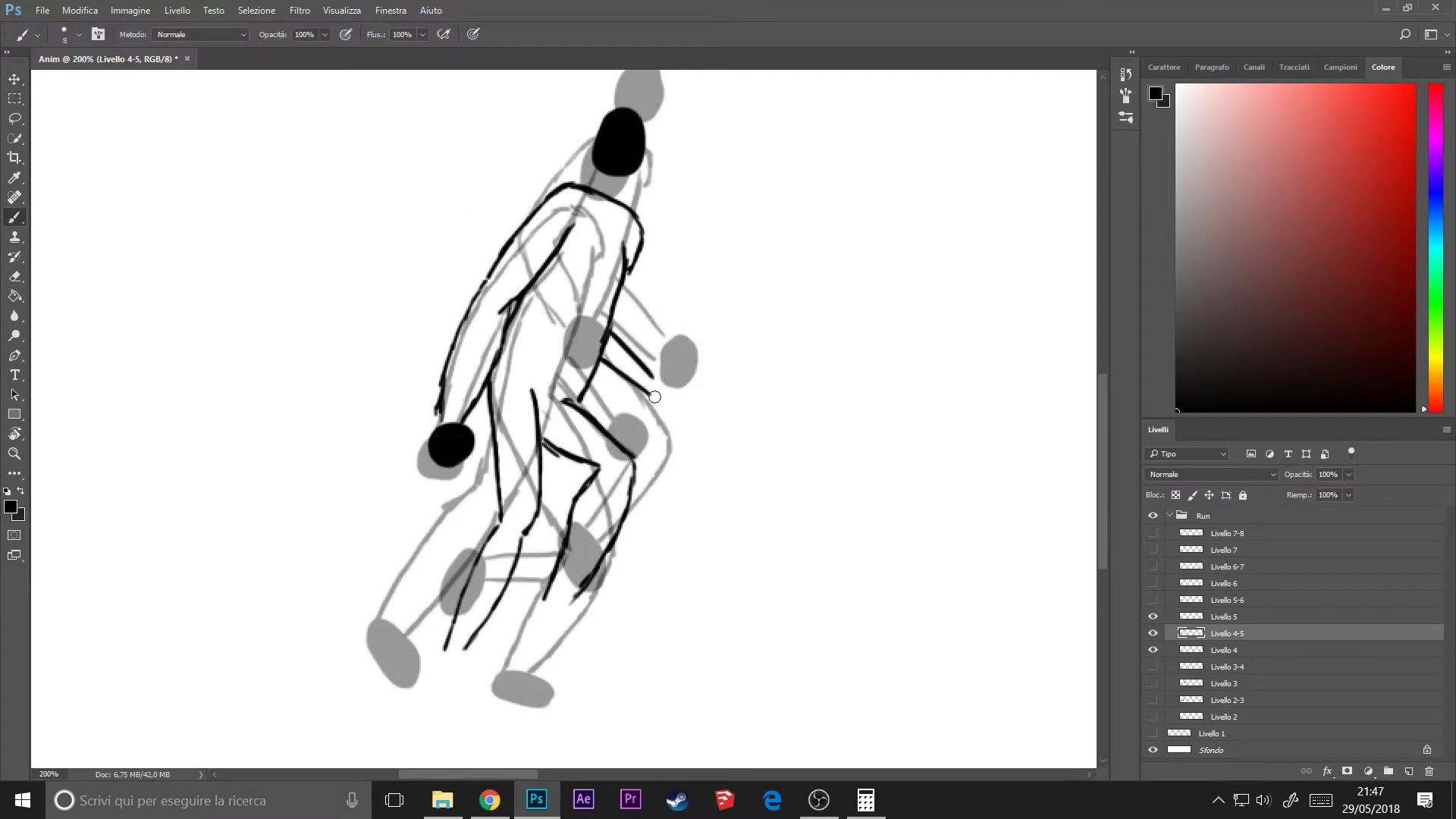
pyautogui.moveTo(671, 391); pyautogui.dragTo(683, 410)
pyautogui.moveTo(441, 668); pyautogui.dragTo(452, 686)
pyautogui.moveTo(544, 618); pyautogui.dragTo(553, 633)
# - On Livello 5-6, paint the black head and ink the back and left torso contours
pyautogui.hotkey('alt', ']')
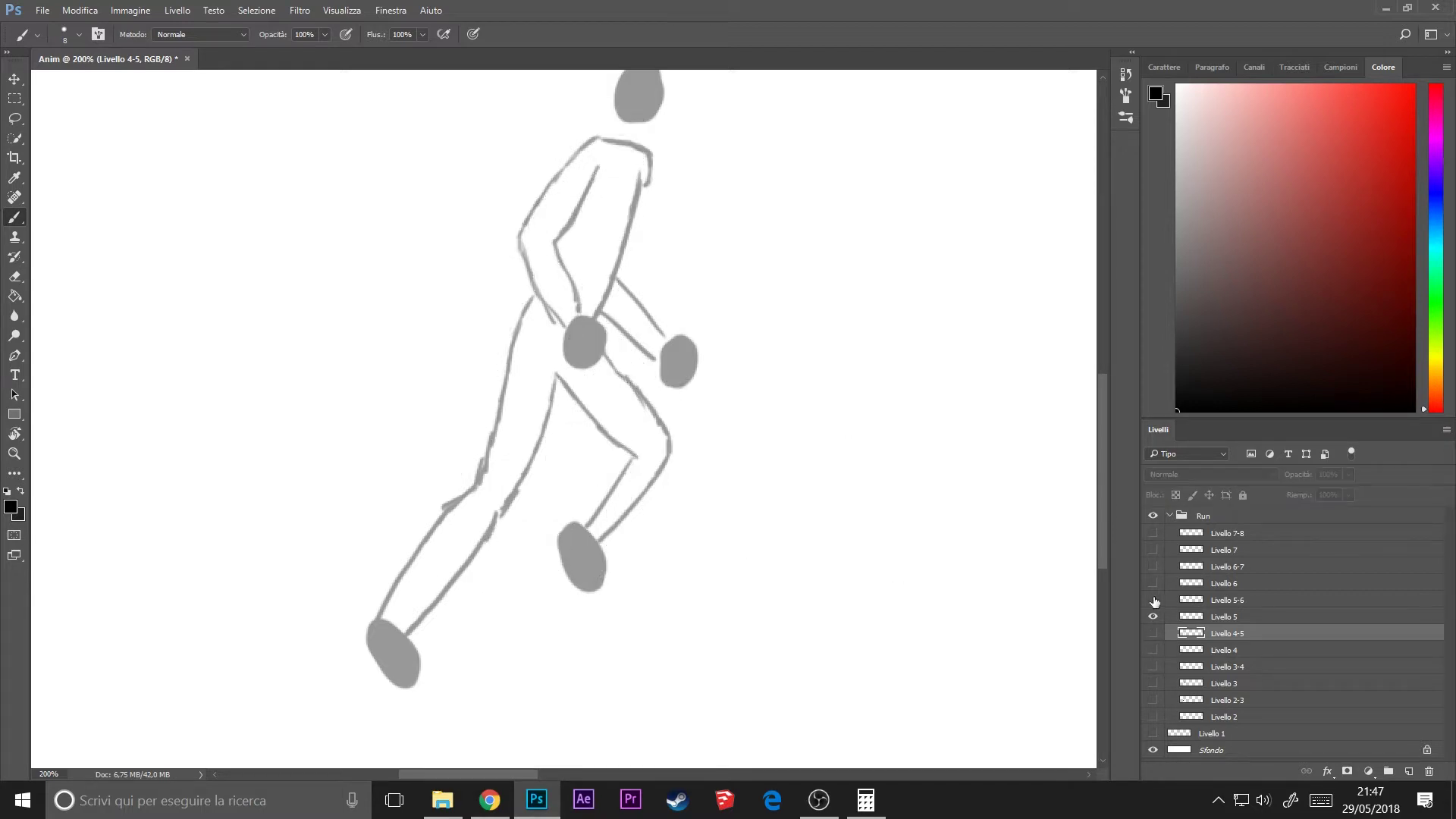
pyautogui.moveTo(630, 129)
pyautogui.mouseDown()
pyautogui.moveTo(624, 164)
pyautogui.moveTo(479, 292)
pyautogui.moveTo(493, 375)
pyautogui.mouseUp()
pyautogui.moveTo(505, 297); pyautogui.dragTo(515, 371)
pyautogui.moveTo(558, 248); pyautogui.dragTo(520, 298)
# - Ink the torso side, the back leg from hip to foot, and the forward thigh and lower leg
pyautogui.moveTo(616, 207)
pyautogui.mouseDown()
pyautogui.moveTo(618, 318)
pyautogui.moveTo(569, 385)
pyautogui.moveTo(528, 318)
pyautogui.moveTo(476, 456)
pyautogui.moveTo(393, 574)
pyautogui.mouseUp()
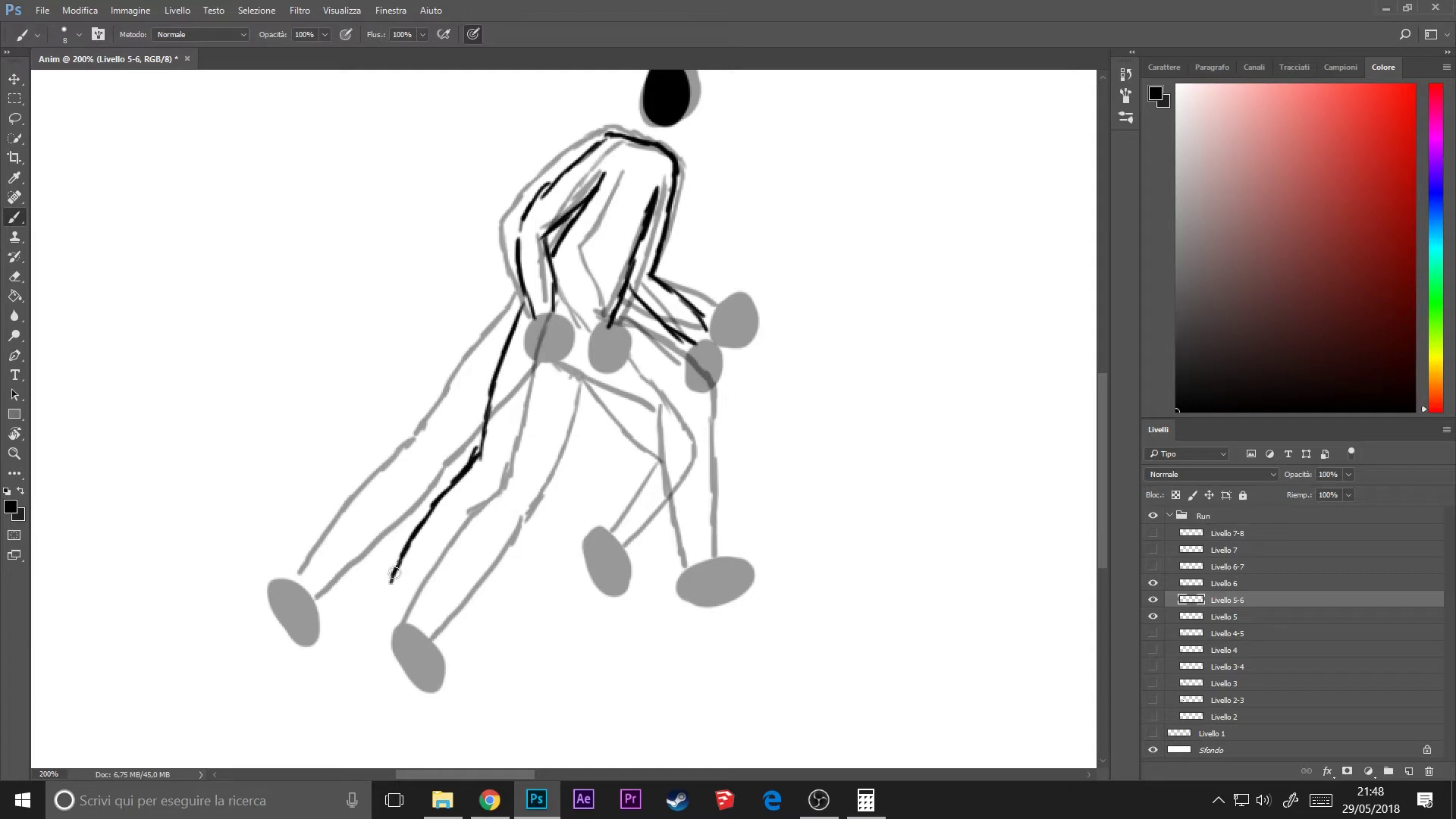
pyautogui.moveTo(565, 355)
pyautogui.mouseDown()
pyautogui.moveTo(489, 515)
pyautogui.moveTo(402, 633)
pyautogui.mouseUp()
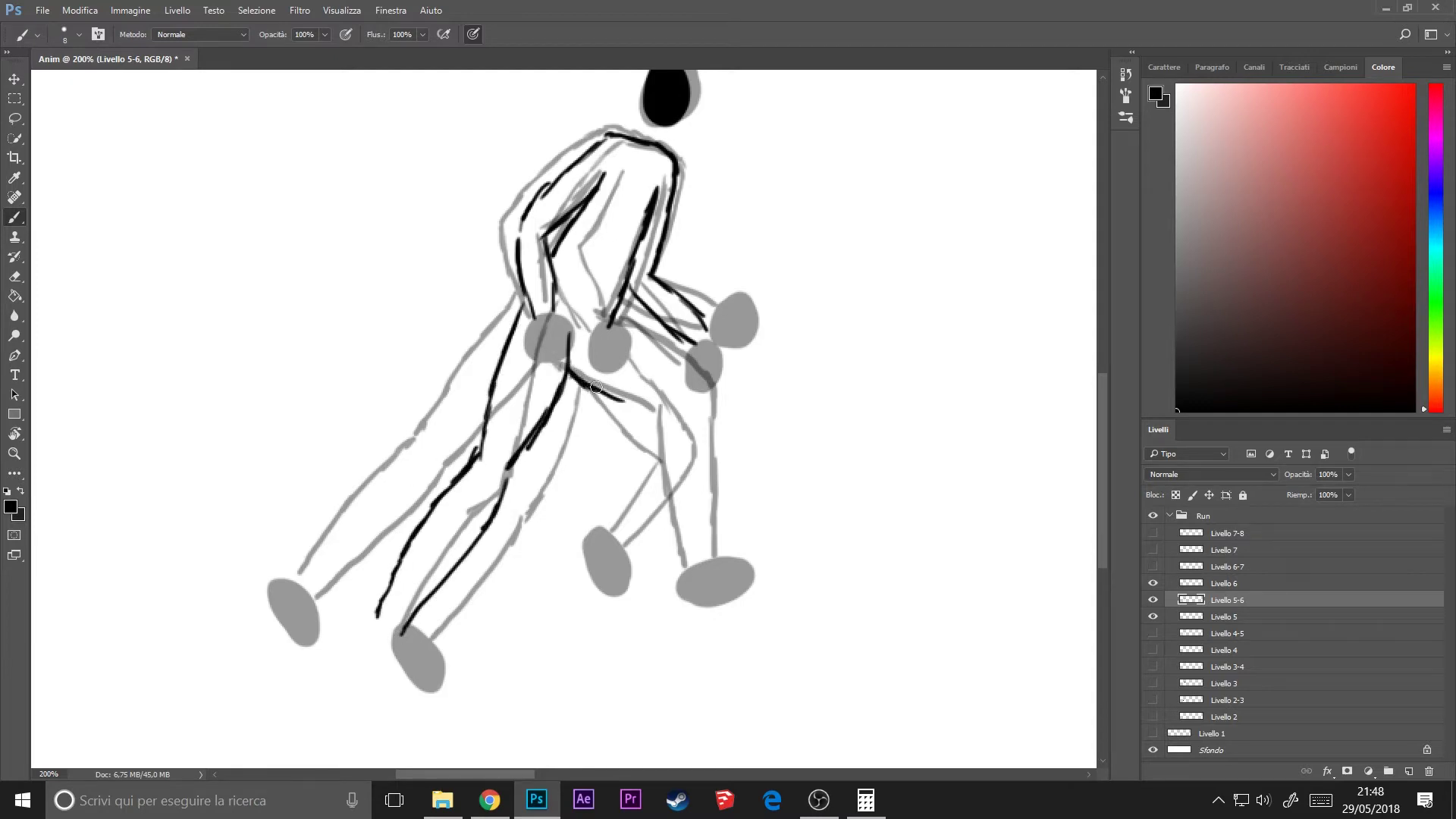
pyautogui.moveTo(596, 387); pyautogui.dragTo(635, 404)
pyautogui.moveTo(607, 326)
pyautogui.mouseDown()
pyautogui.moveTo(685, 396)
pyautogui.moveTo(647, 547)
pyautogui.mouseUp()
pyautogui.moveTo(687, 408); pyautogui.dragTo(675, 522)
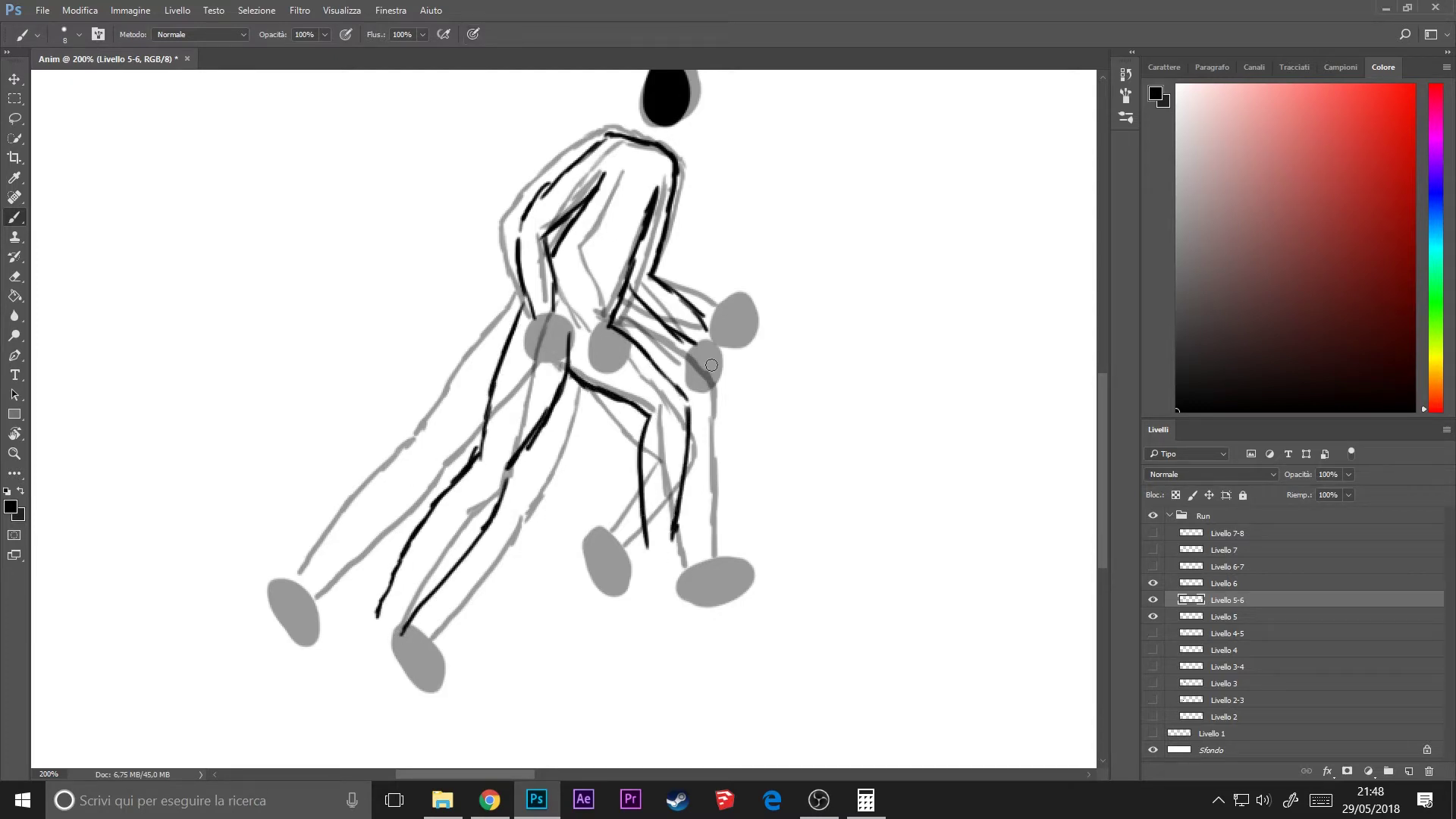
# - Fill both hands and feet black, undoing and redoing the misplaced front foot
pyautogui.moveTo(712, 365); pyautogui.dragTo(717, 356)
pyautogui.moveTo(546, 326); pyautogui.dragTo(549, 349)
pyautogui.moveTo(383, 629); pyautogui.dragTo(383, 660)
pyautogui.moveTo(675, 547)
pyautogui.mouseDown()
pyautogui.moveTo(675, 577)
pyautogui.moveTo(686, 572)
pyautogui.mouseUp()
pyautogui.hotkey('ctrl', 'z')
pyautogui.press('v')
pyautogui.press('b')
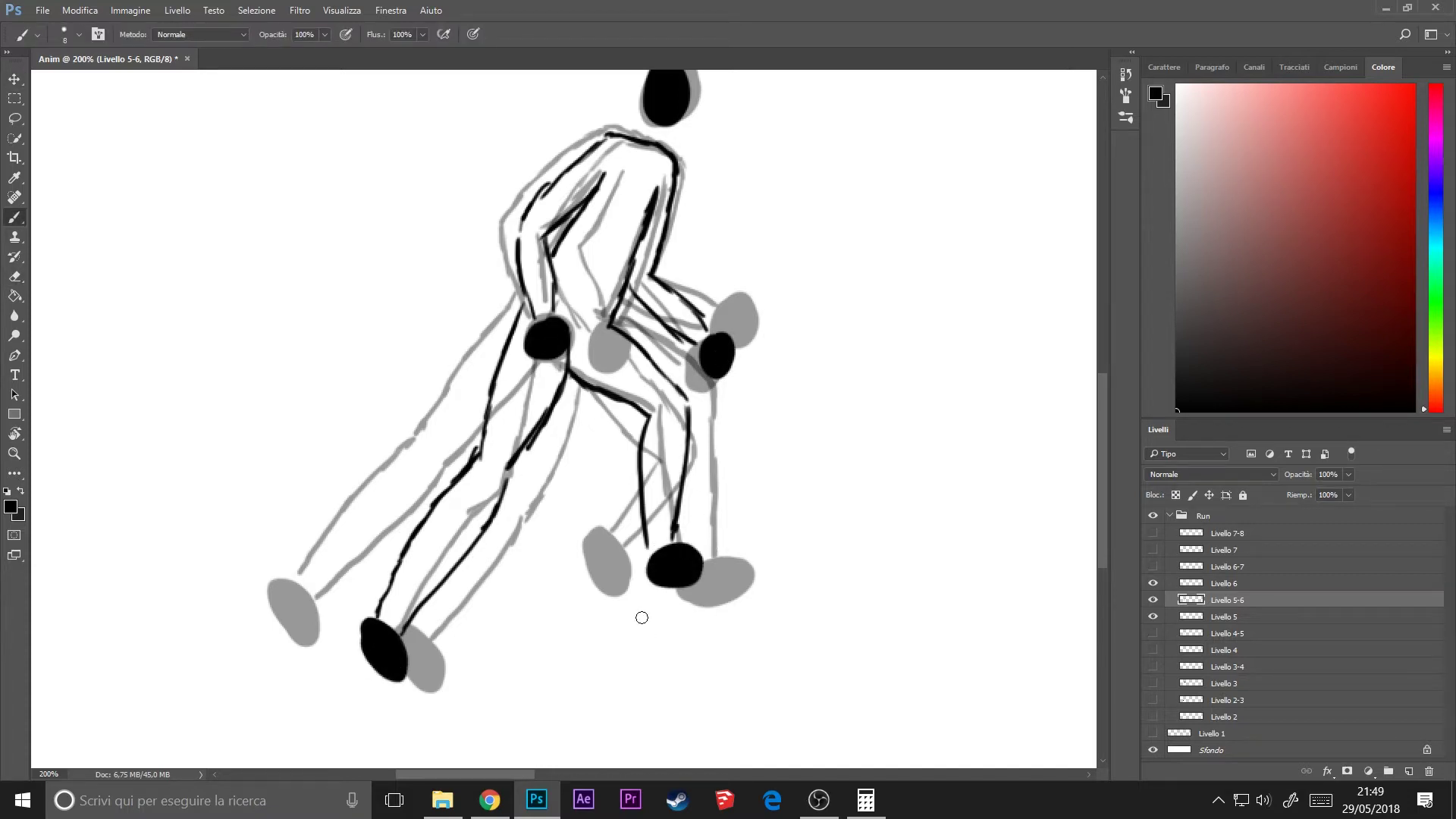
pyautogui.scroll(2, 911, 561)
# - Select Livello 6-7 and fill the runner's head solid black
pyautogui.click(1271, 571)
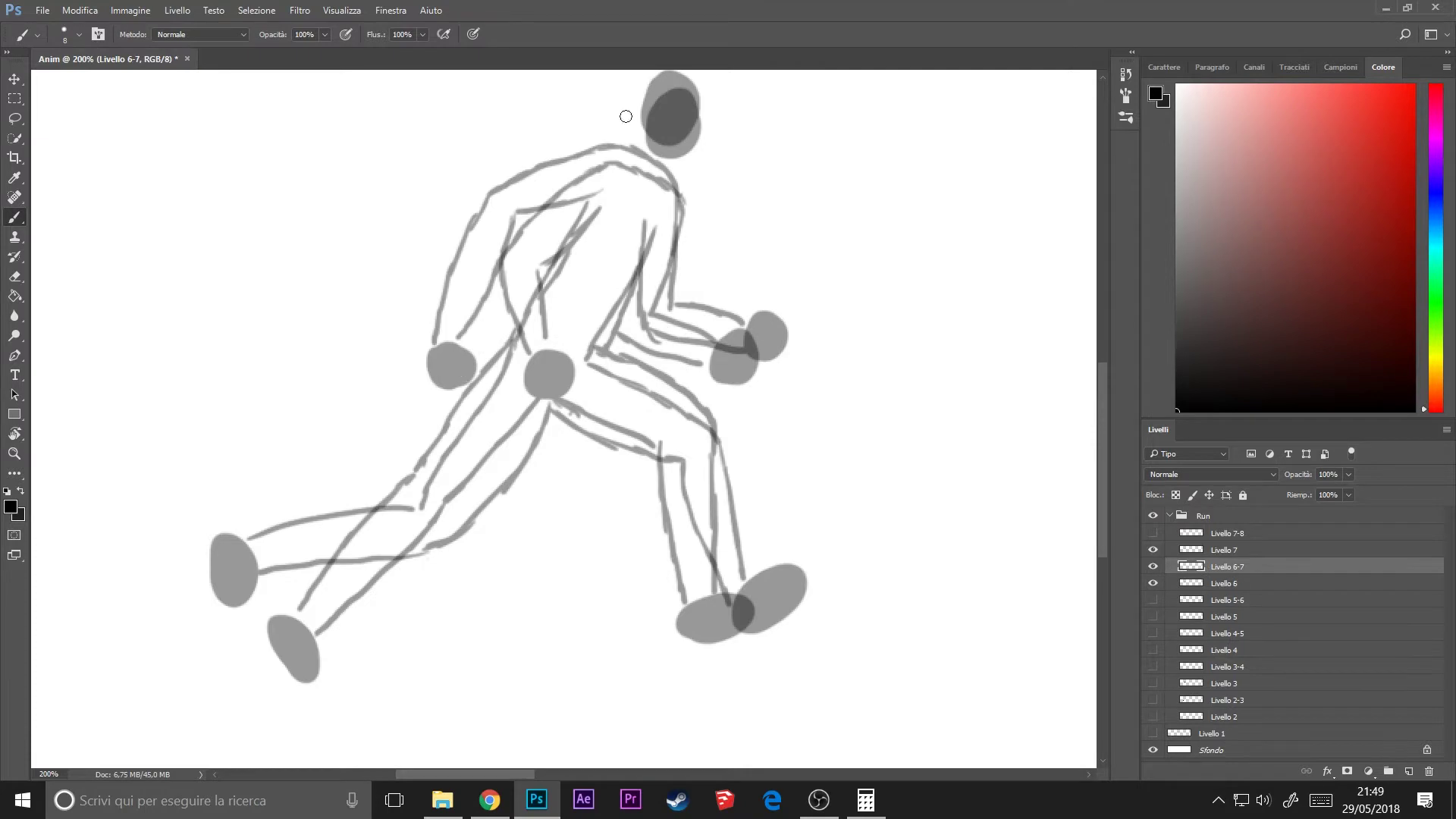
pyautogui.moveTo(624, 117); pyautogui.dragTo(599, 171)
pyautogui.moveTo(637, 152); pyautogui.dragTo(653, 193)
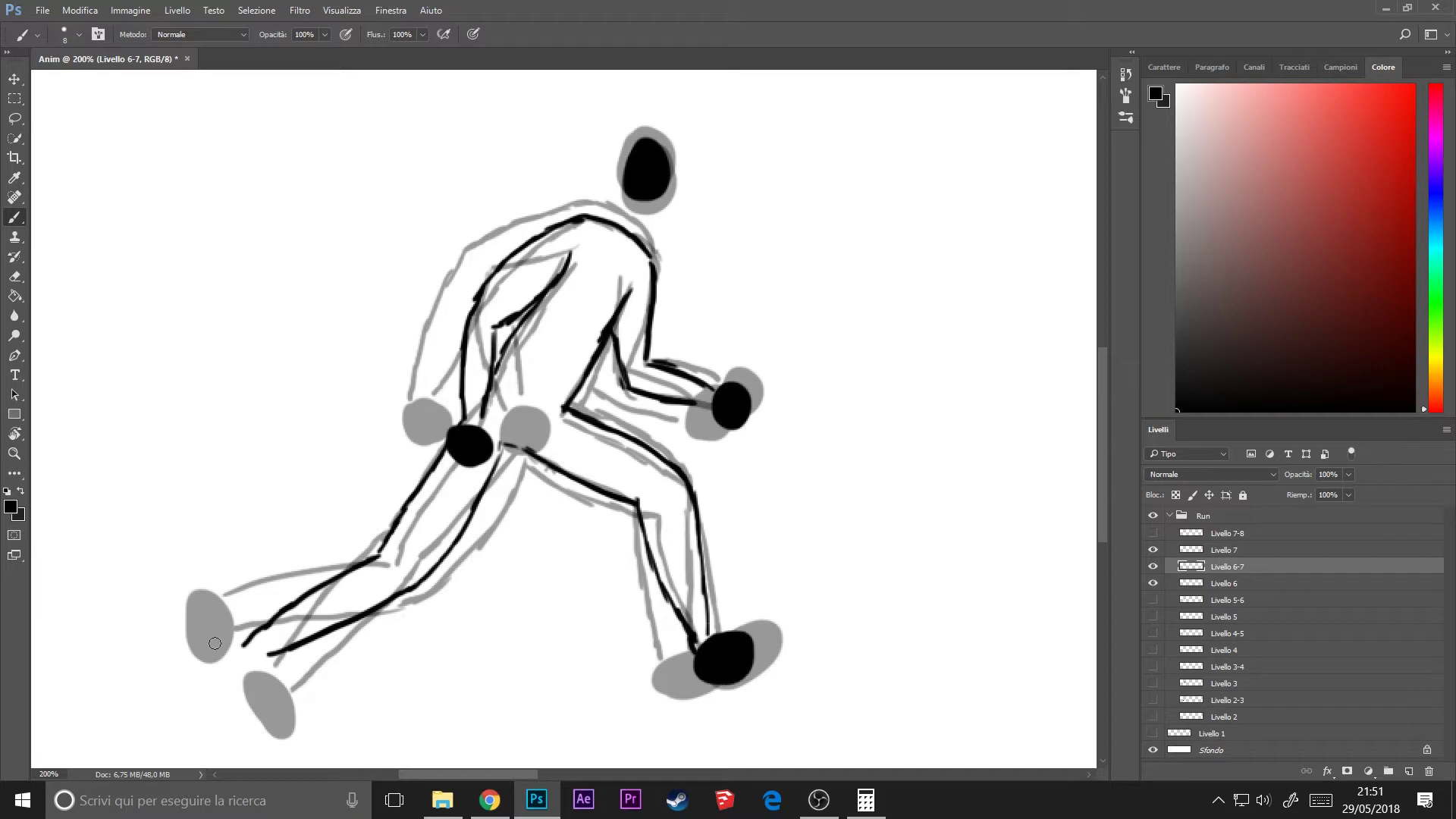
# - Hide Livello 6, 6-7 and 7, and show Livello 7-8 with Livello 7 and 2 as onion skin
pyautogui.click(1153, 567)
pyautogui.click(1153, 583)
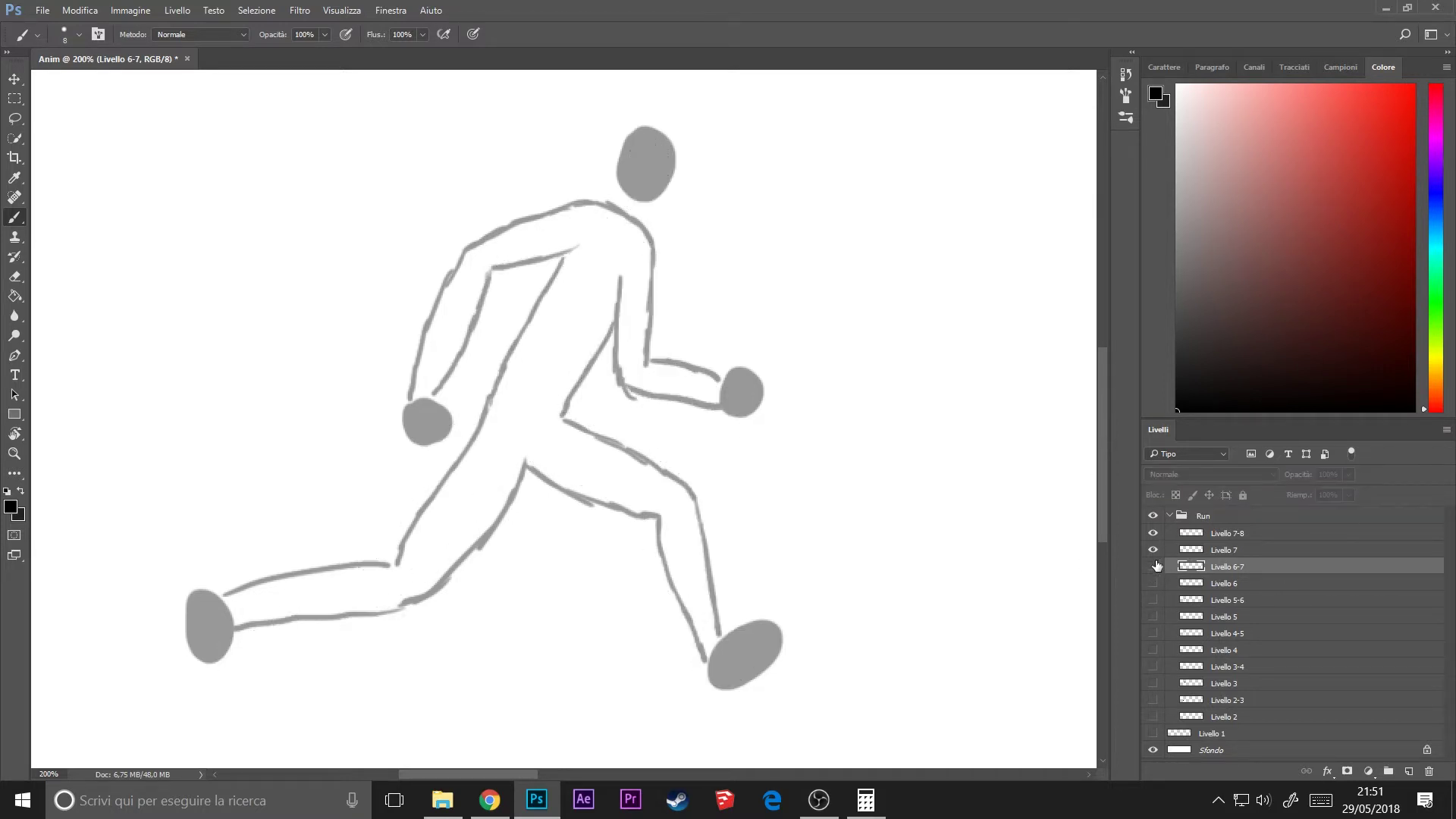
pyautogui.click(1153, 534)
pyautogui.click(1155, 550)
pyautogui.click(1153, 717)
pyautogui.hotkey('alt', ']')
pyautogui.hotkey('alt', ']')
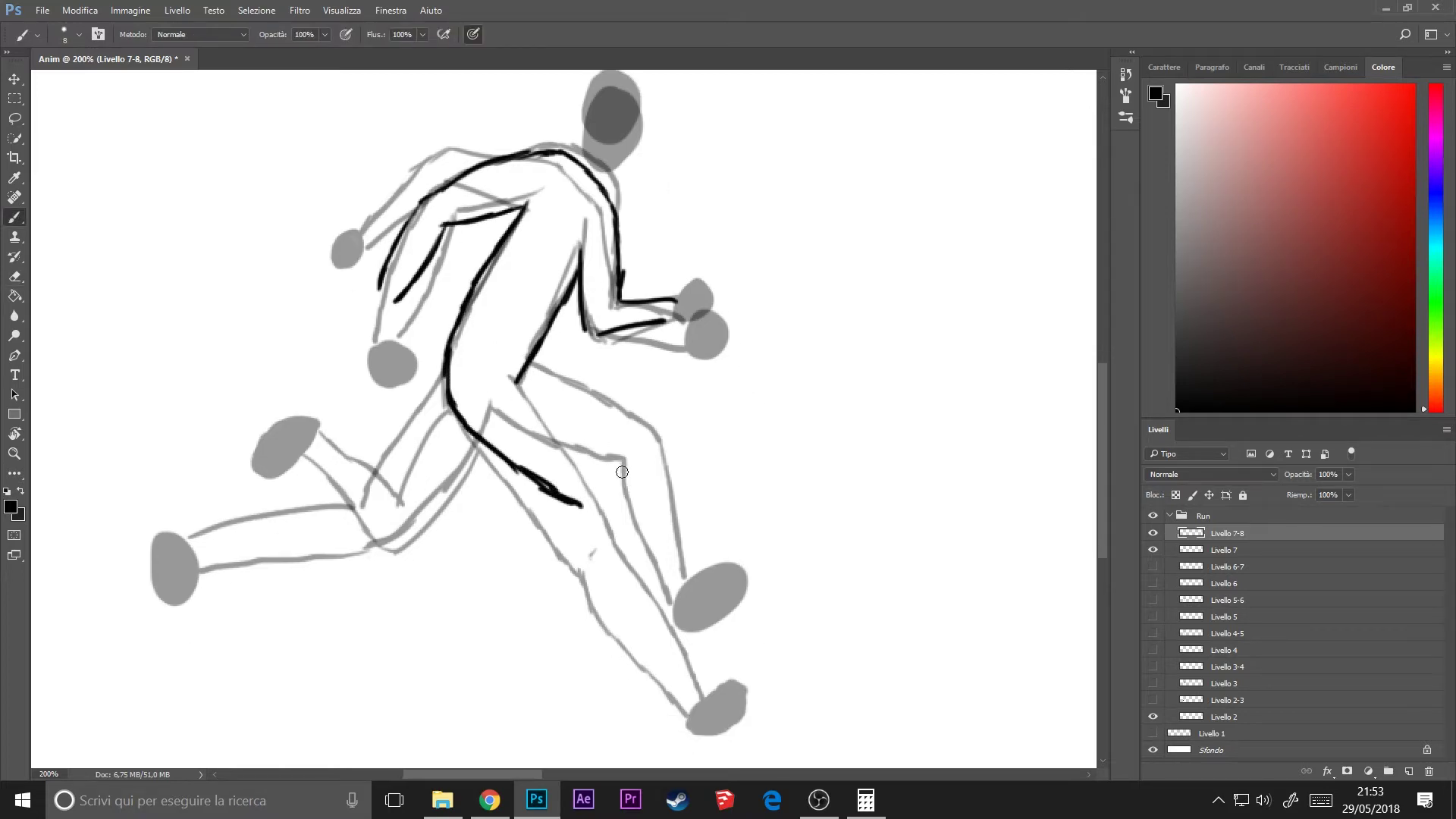
# - Erase the stray lower black leg stroke on Livello 7-8
pyautogui.press('e')
pyautogui.moveTo(584, 506); pyautogui.dragTo(452, 400)
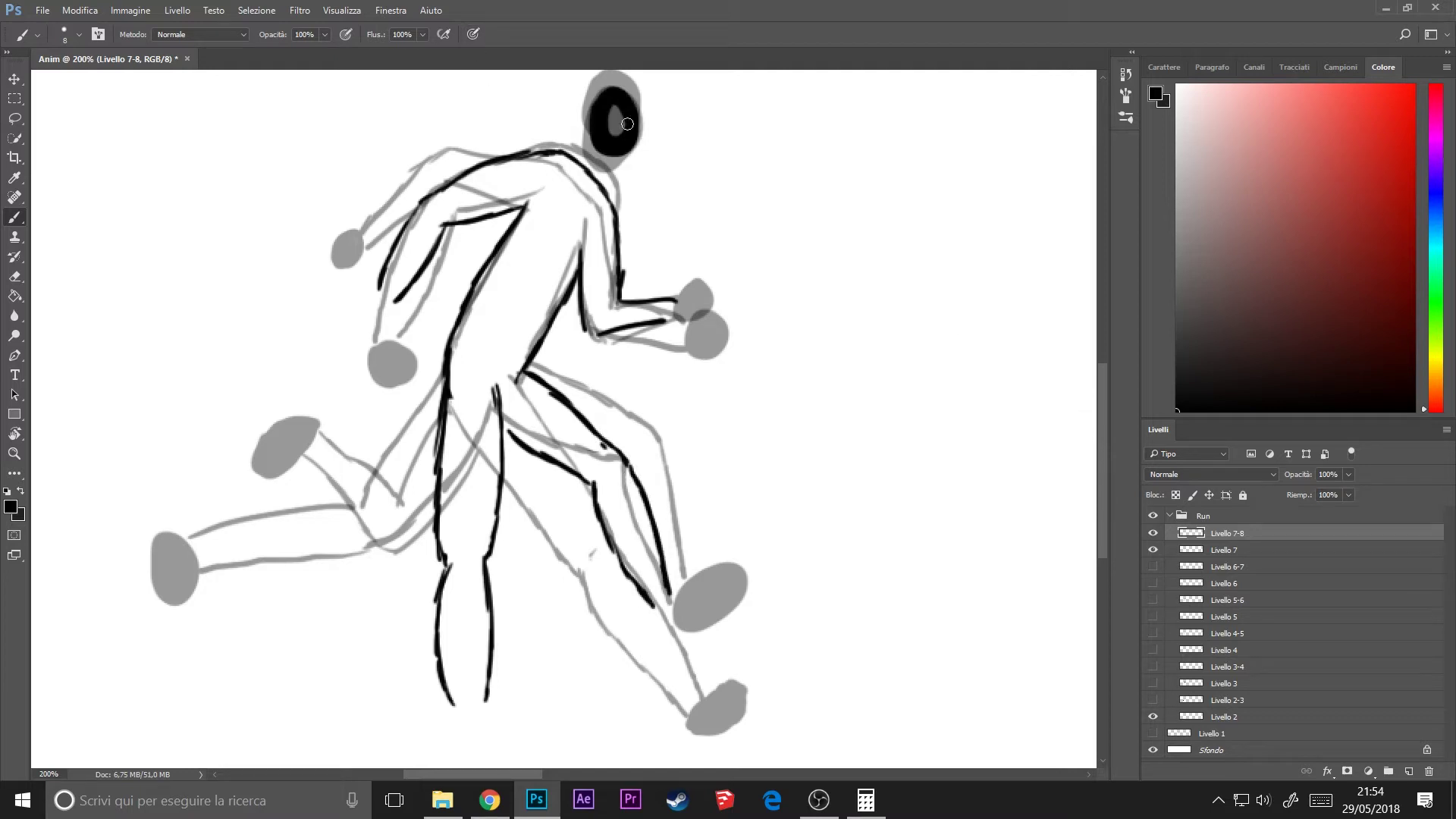
pyautogui.moveTo(393, 286); pyautogui.dragTo(376, 312)
pyautogui.scroll(-3, 473, 685)
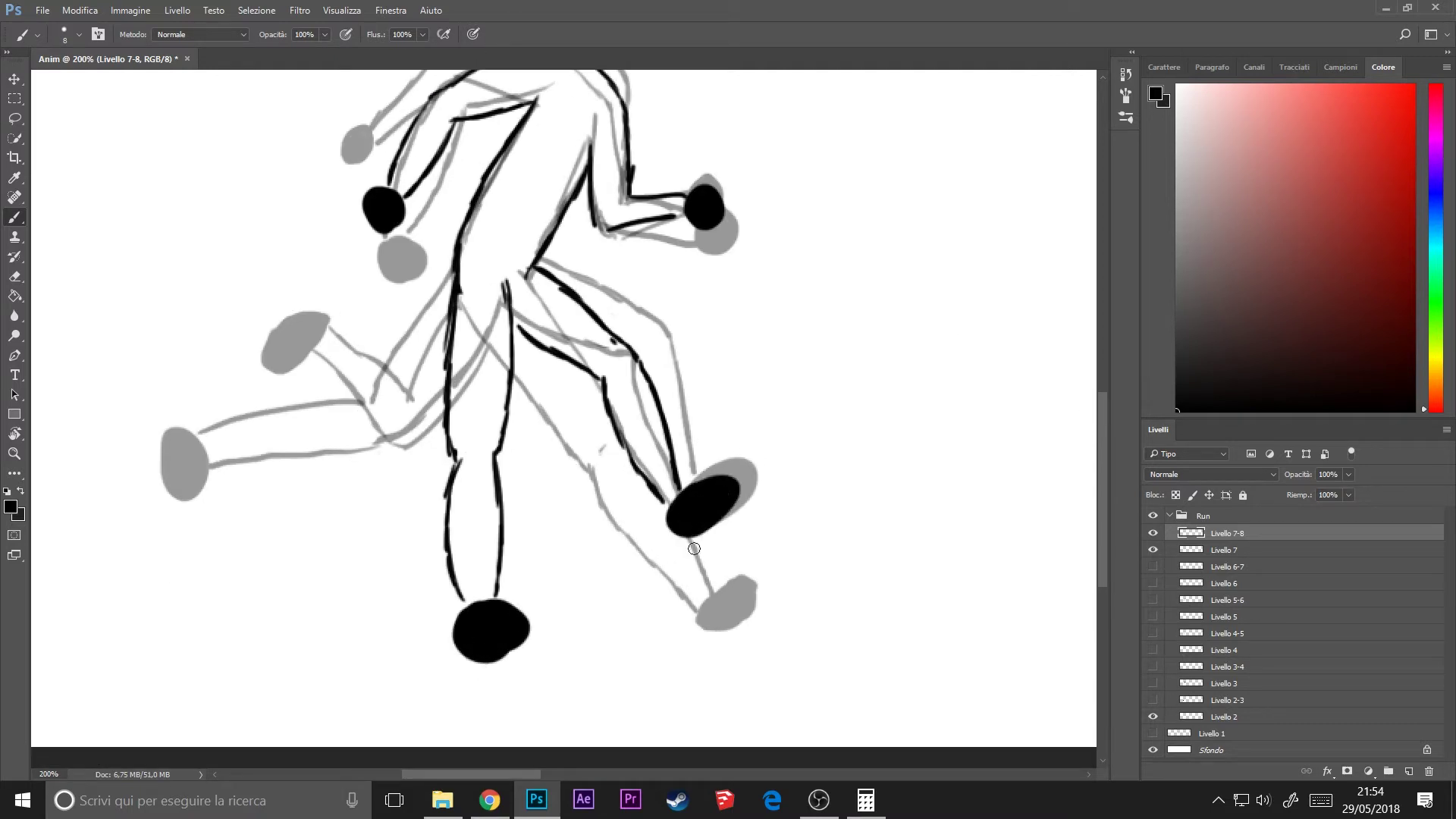
# - Select all the frame layers and fit the whole canvas in view
pyautogui.click(1153, 516)
pyautogui.keyDown('shift'); pyautogui.click(1222, 716); pyautogui.keyUp('shift')
pyautogui.rightClick(1223, 716)
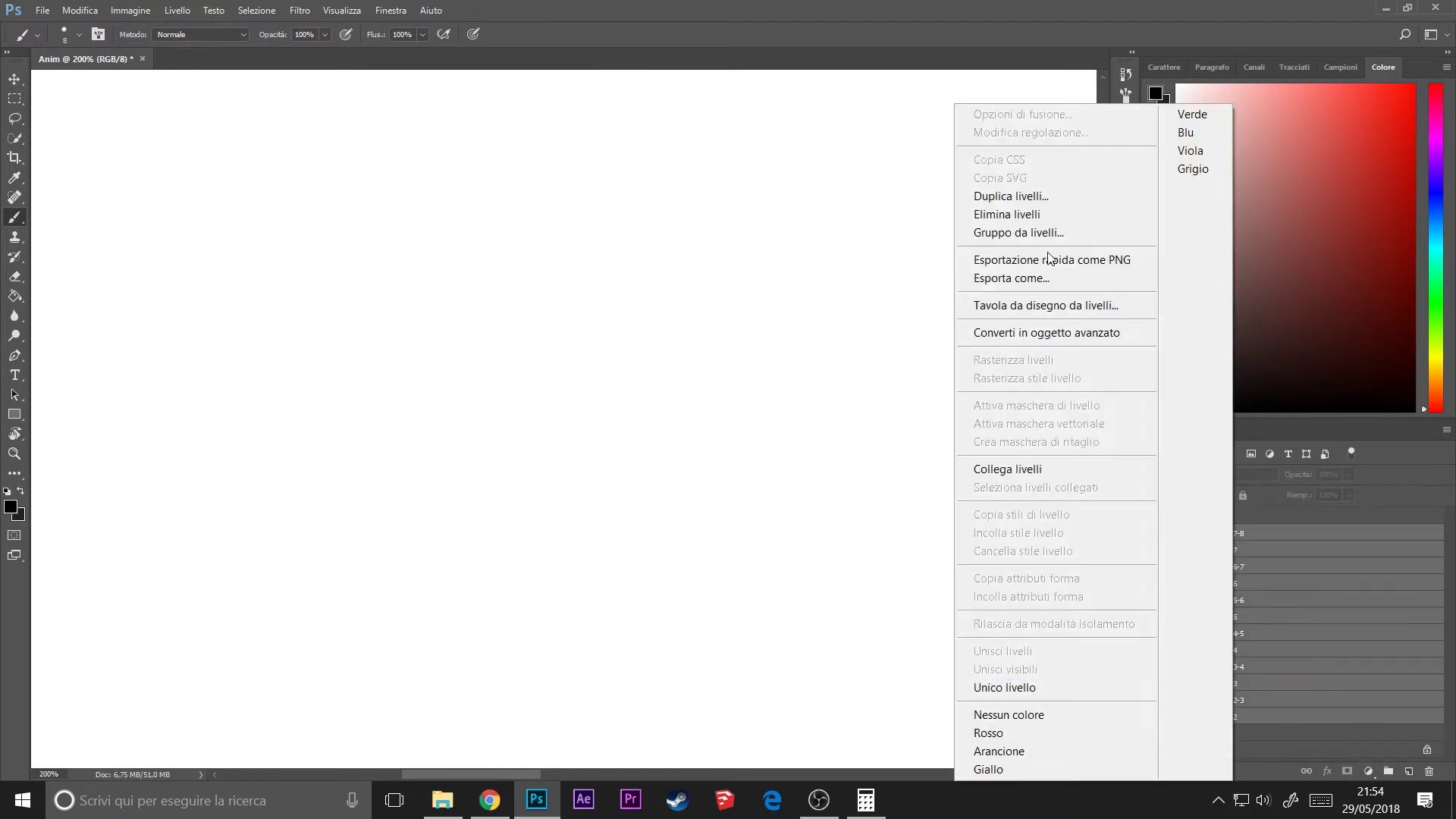
pyautogui.click(1189, 150)
pyautogui.hotkey('ctrl', '-')
pyautogui.hotkey('ctrl', '-')
# - Save the file as Anim.psd inside a newly created folder under Unity\Stick Anim
pyautogui.hotkey('ctrl', 'shift', 's')
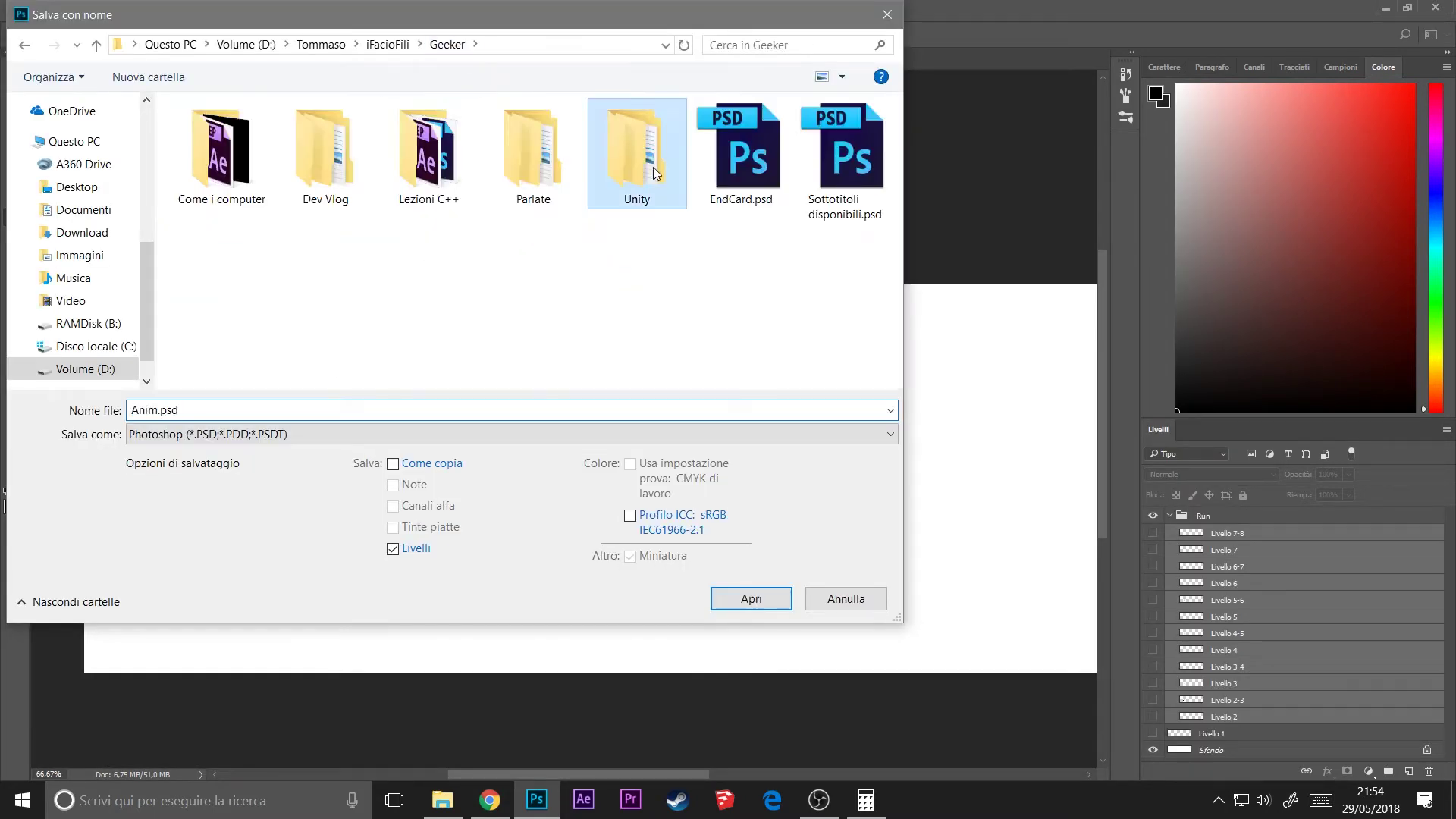
pyautogui.doubleClick(656, 173)
pyautogui.hotkey('ctrl', 'shift', 'n')
pyautogui.write('nim')
pyautogui.press('Return')
pyautogui.press('Return')
pyautogui.rightClick(368, 179)
pyautogui.hotkey('ctrl', 'shift', 'n')
pyautogui.write('#1')
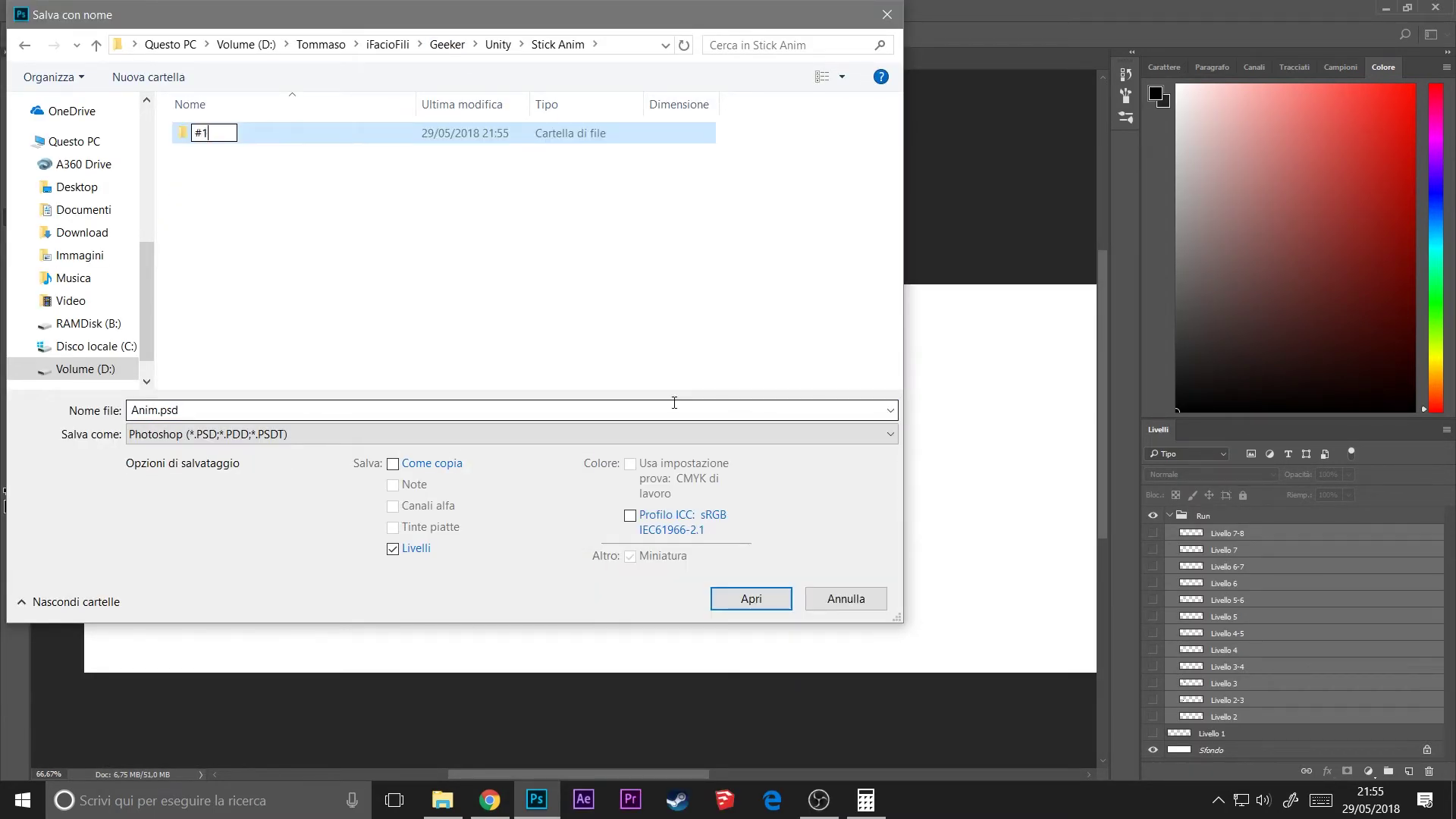
pyautogui.press('Return')
pyautogui.press('Return')
pyautogui.click(751, 598)
pyautogui.rightClick(1256, 578)
pyautogui.click(342, 10)
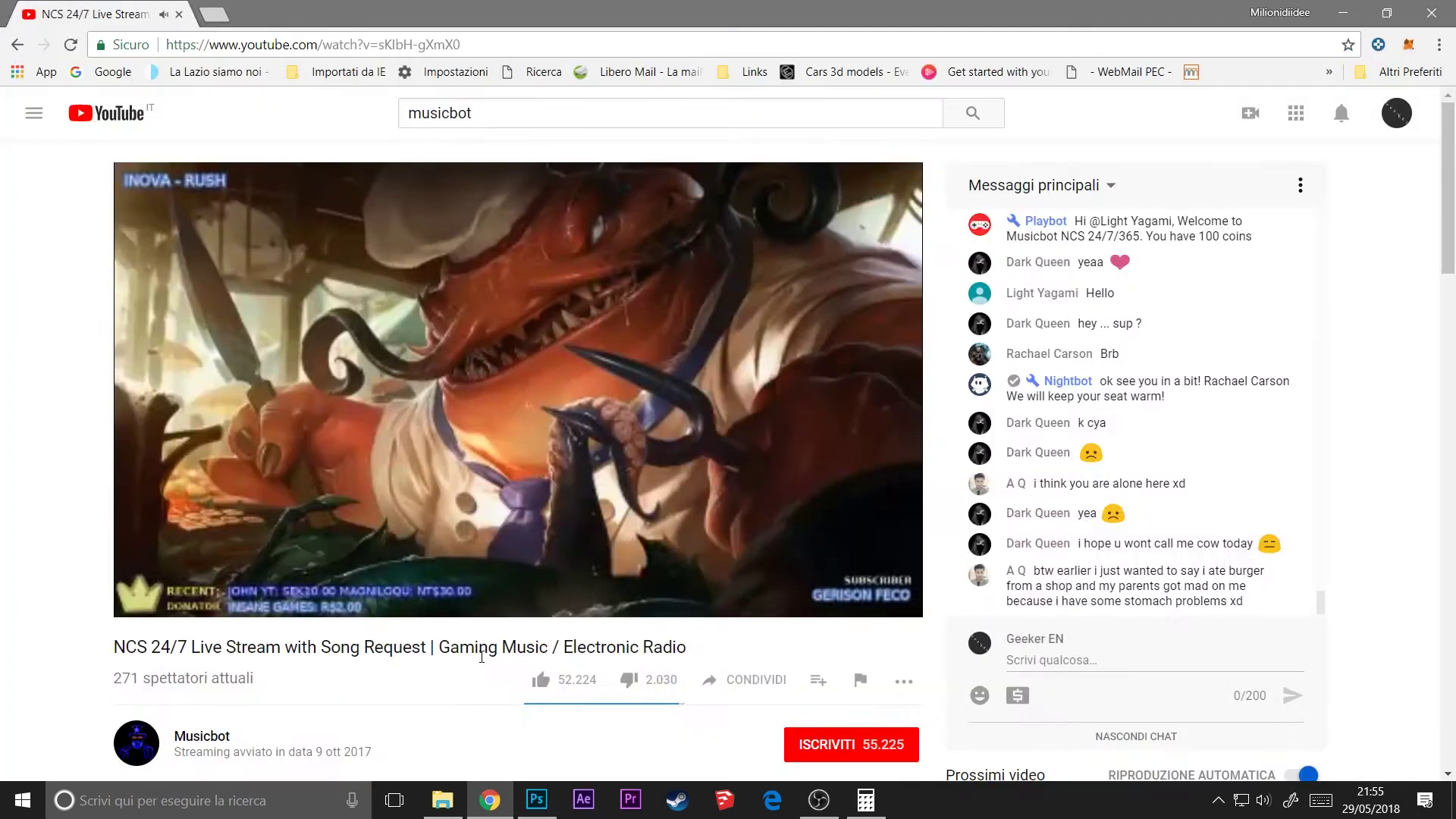
# - Search Chrome for 'how to anim photoshop' and watch a tutorial, then return to Photoshop
pyautogui.hotkey('ctrl', 't')
pyautogui.write('how to anim photoshop')
pyautogui.press('Return')
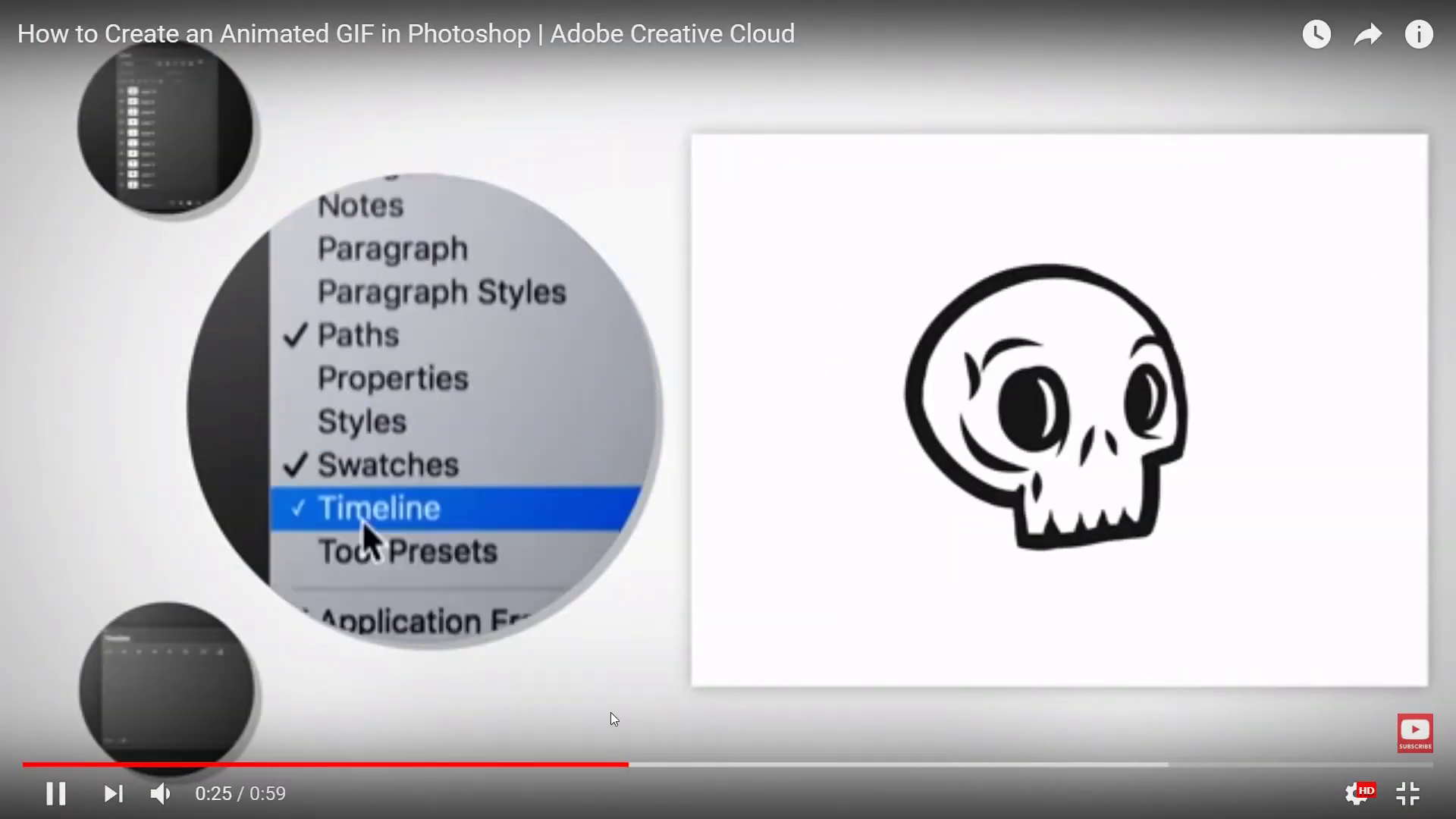
pyautogui.press('Escape')
pyautogui.click(536, 799)
# - Show the Timeline panel from Finestra and expand the Run group tracks
pyautogui.click(390, 10)
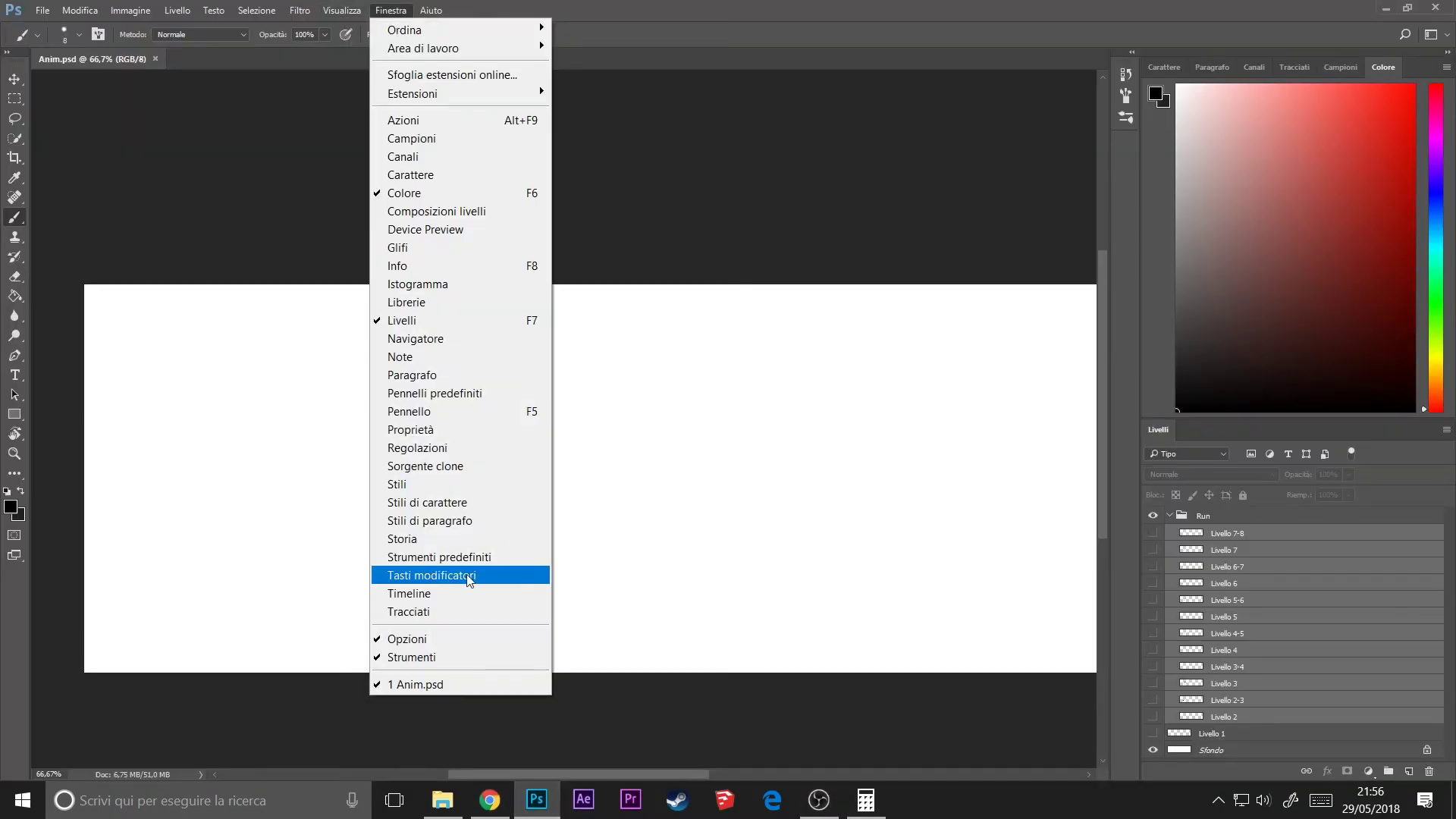
pyautogui.click(391, 590)
pyautogui.click(40, 726)
# - Enlarge the timeline and trim every layer clip, Livello 2 through Livello 7-8, to one frame
pyautogui.moveTo(512, 667); pyautogui.dragTo(513, 408)
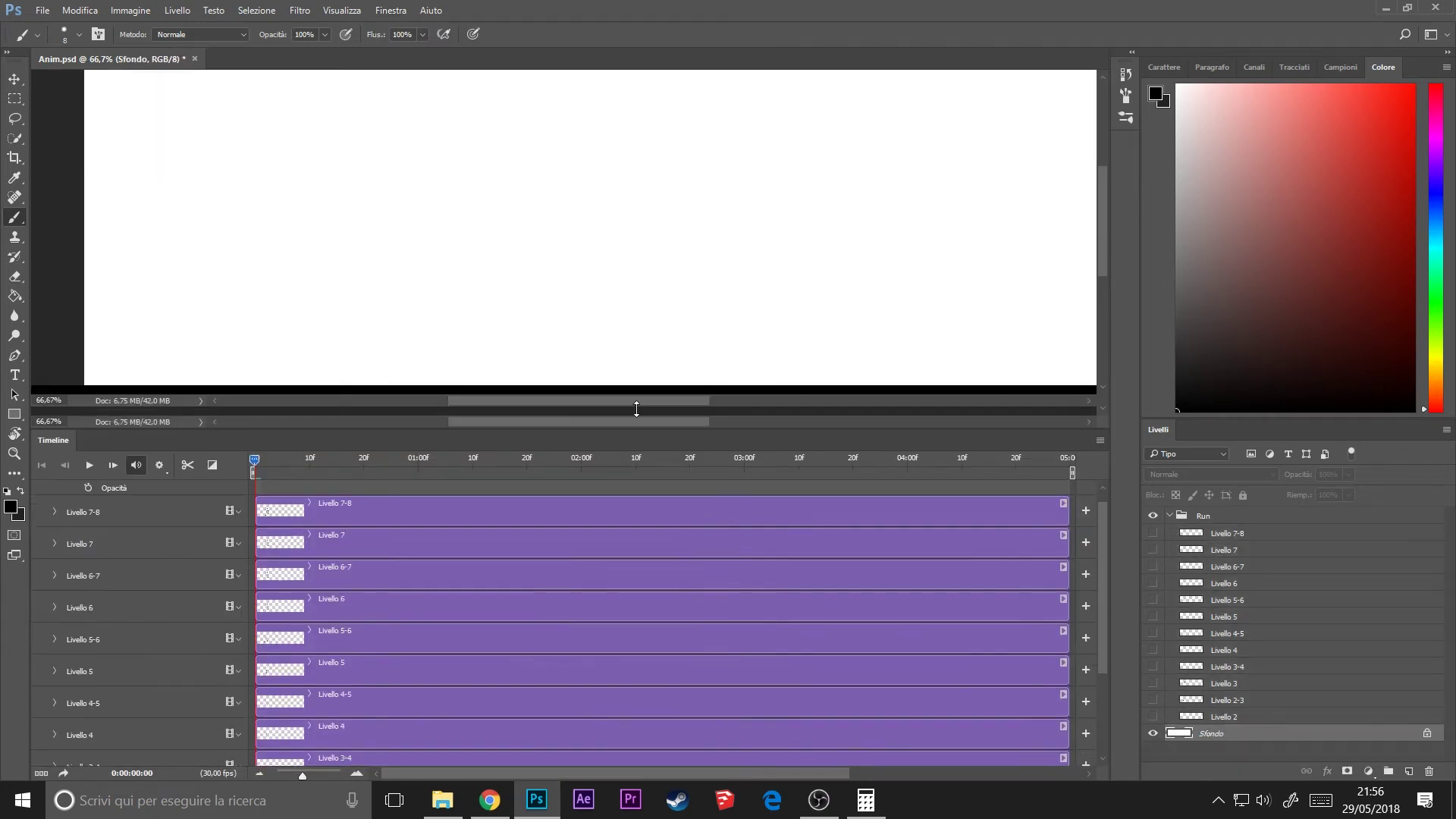
pyautogui.click(1068, 730)
pyautogui.moveTo(281, 739); pyautogui.dragTo(281, 740)
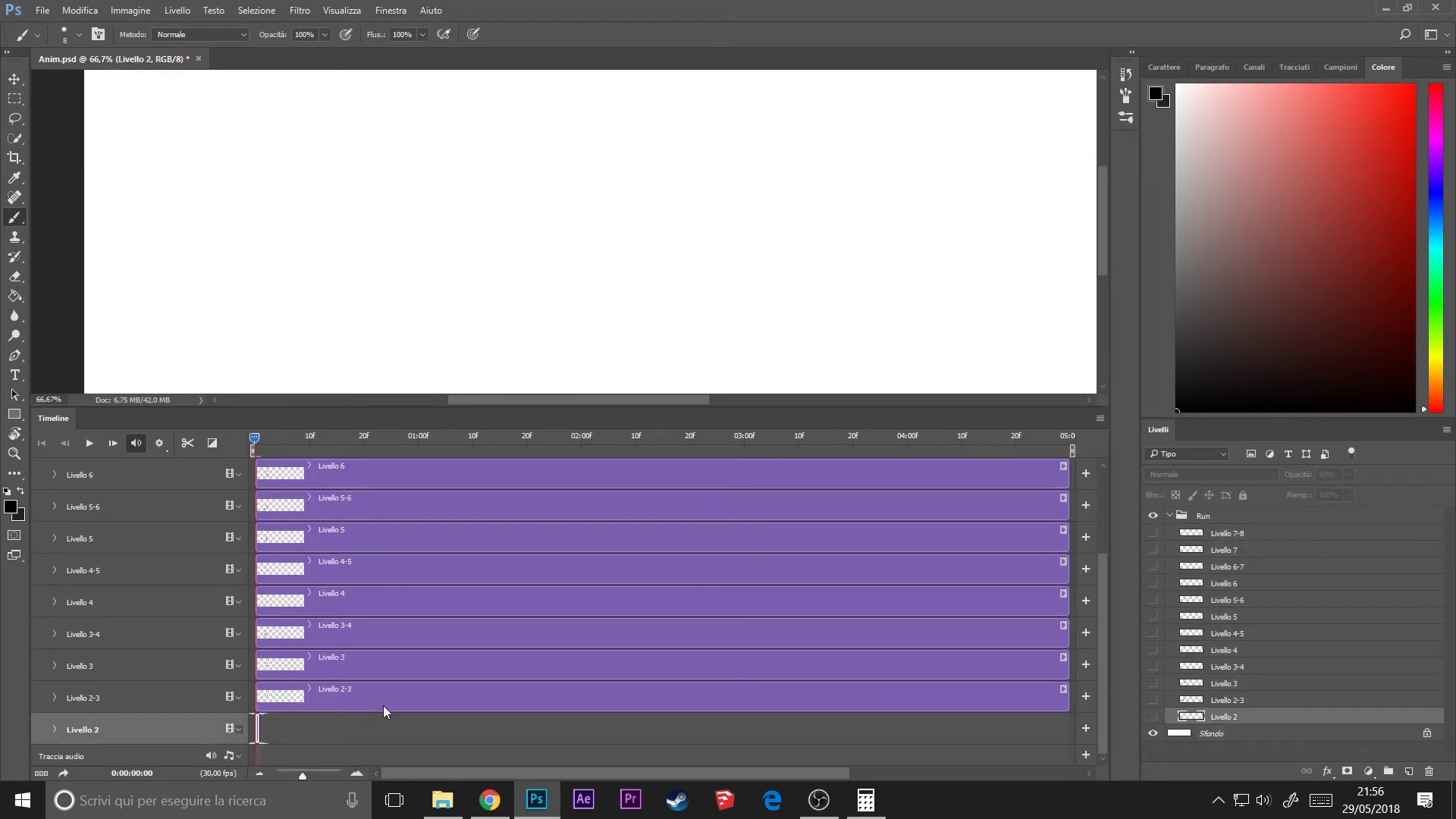
pyautogui.moveTo(1066, 696); pyautogui.dragTo(264, 704)
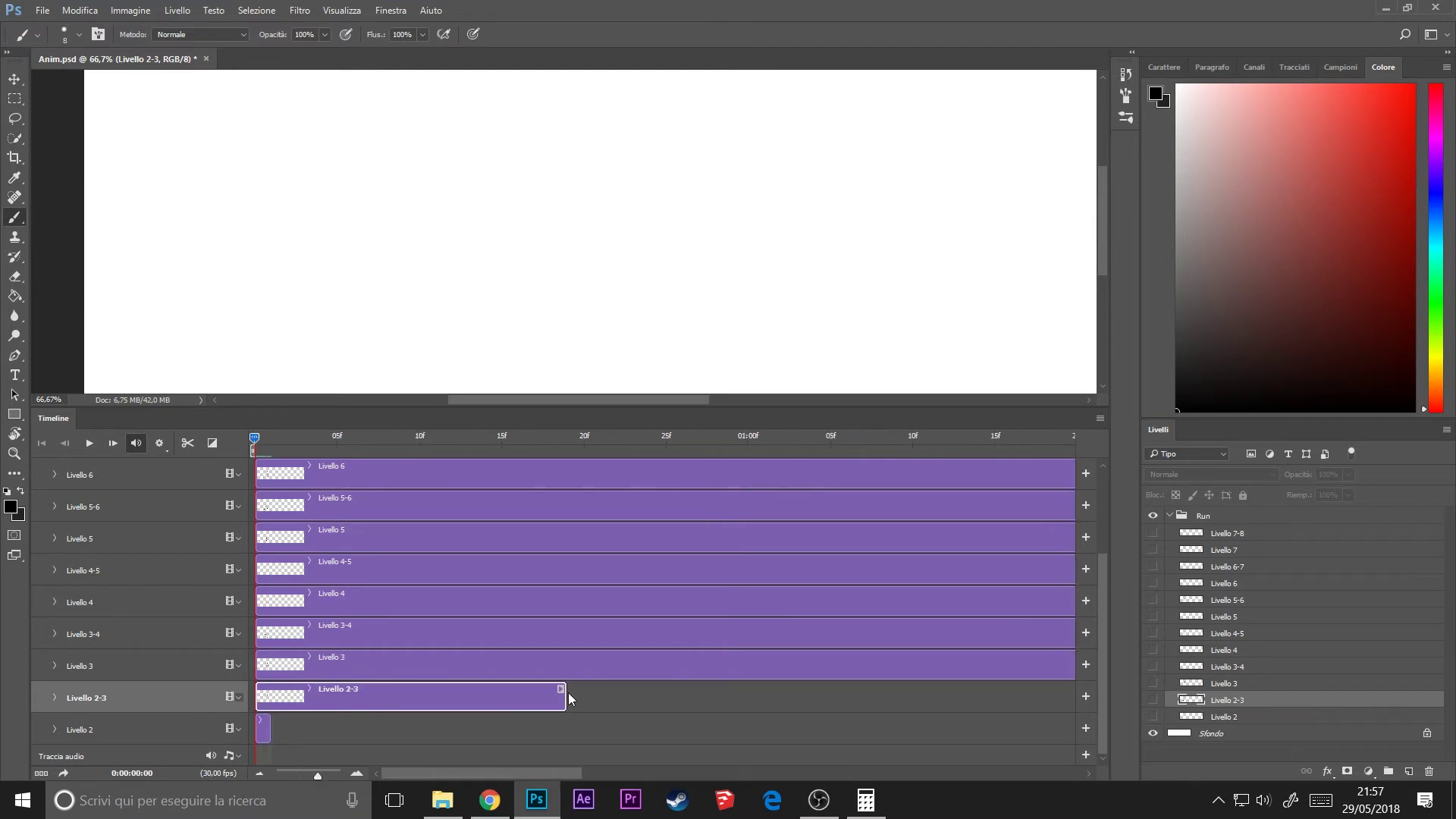
pyautogui.moveTo(860, 664); pyautogui.dragTo(258, 666)
pyautogui.moveTo(856, 634); pyautogui.dragTo(258, 635)
pyautogui.moveTo(857, 603); pyautogui.dragTo(258, 603)
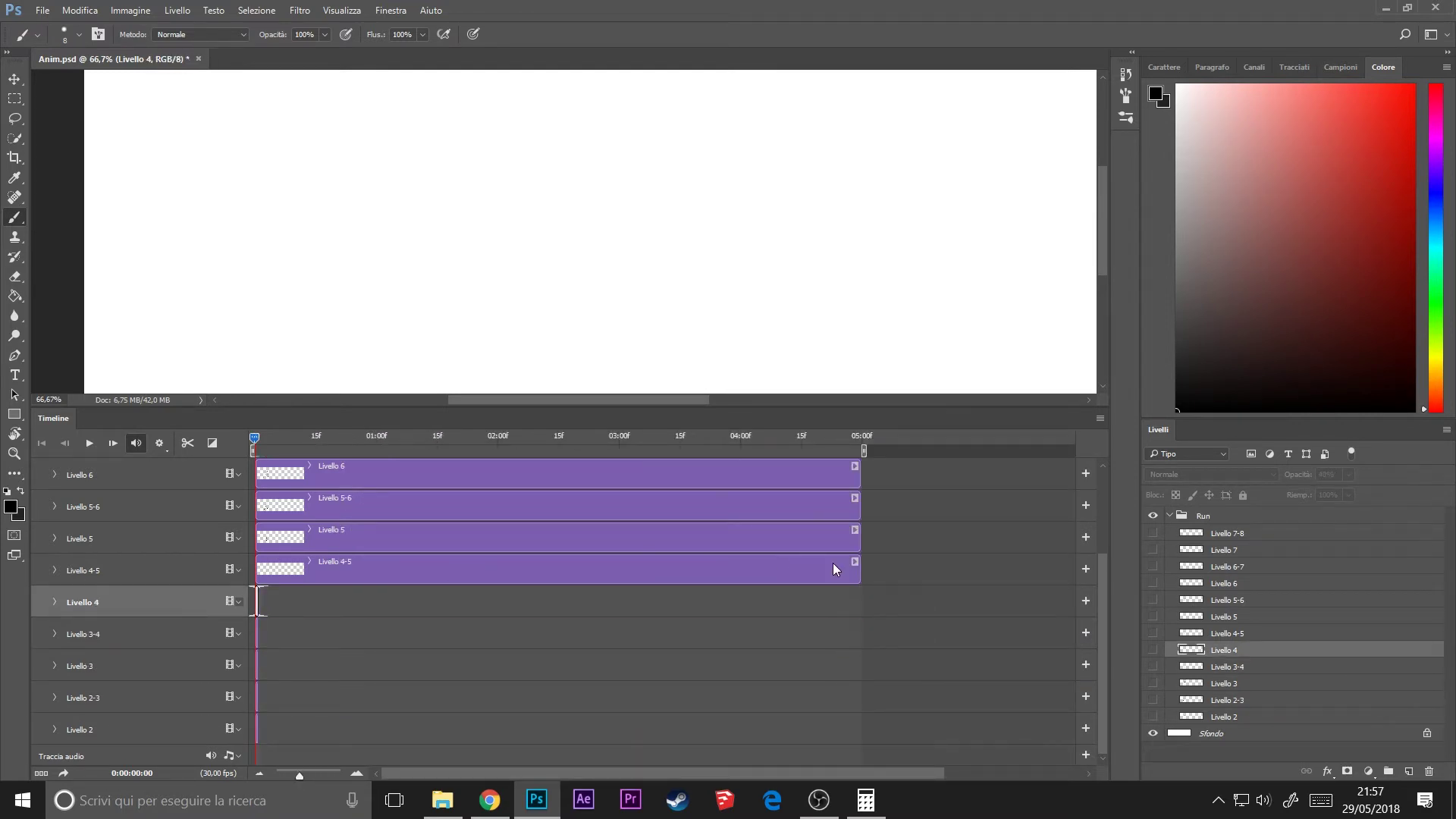
pyautogui.moveTo(856, 570); pyautogui.dragTo(258, 571)
pyautogui.moveTo(857, 539); pyautogui.dragTo(258, 538)
pyautogui.scroll(2, 857, 531)
pyautogui.moveTo(857, 571); pyautogui.dragTo(258, 571)
pyautogui.moveTo(858, 534); pyautogui.dragTo(258, 534)
pyautogui.moveTo(856, 502); pyautogui.dragTo(258, 502)
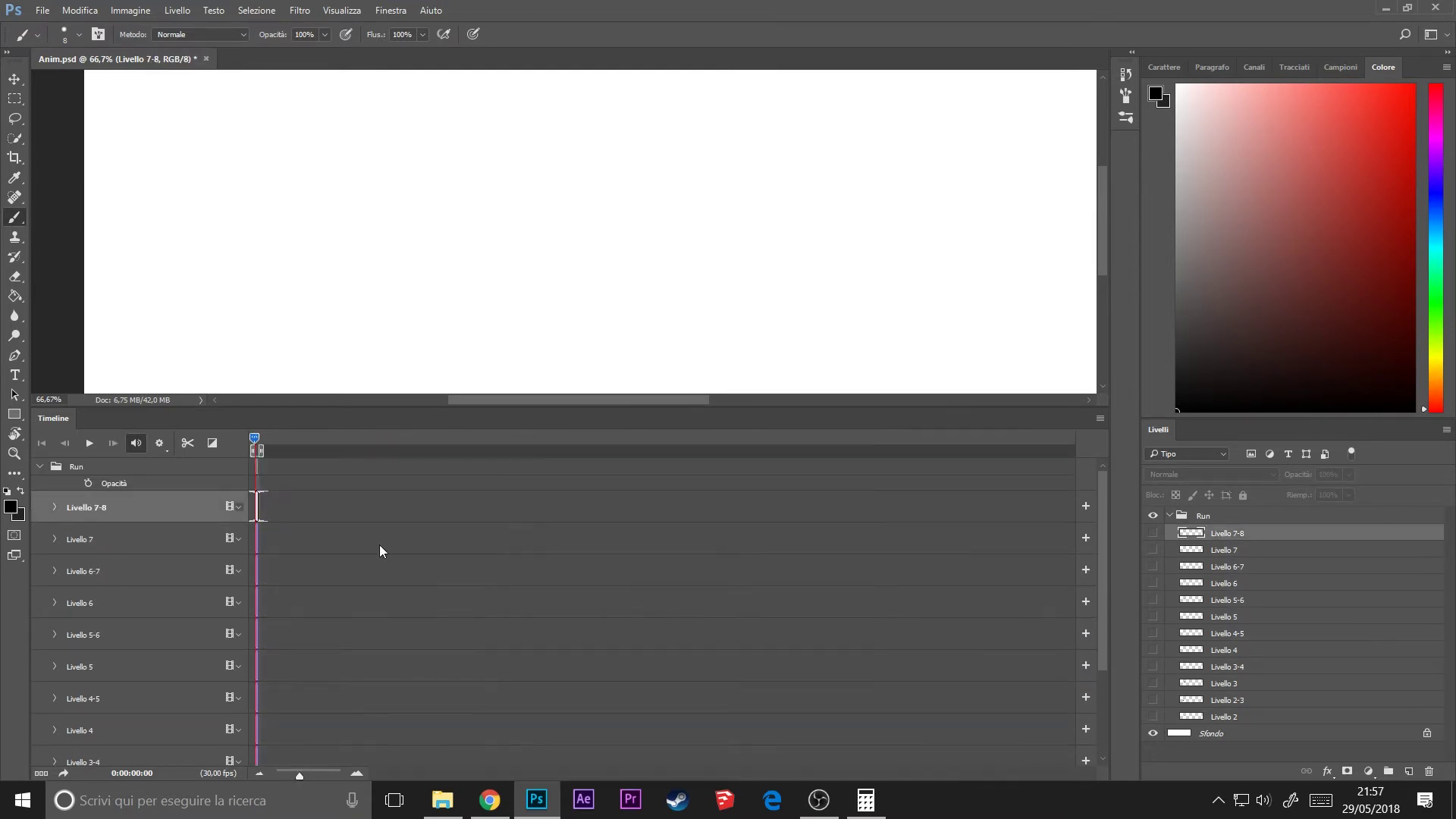
# - Stagger the clips from Livello 2-3 to Livello 7-8 into a one-frame-apart staircase
pyautogui.moveTo(279, 696); pyautogui.dragTo(328, 697)
pyautogui.moveTo(279, 666); pyautogui.dragTo(377, 666)
pyautogui.moveTo(280, 635); pyautogui.dragTo(425, 634)
pyautogui.moveTo(281, 602); pyautogui.dragTo(499, 621)
pyautogui.moveTo(279, 571); pyautogui.dragTo(522, 571)
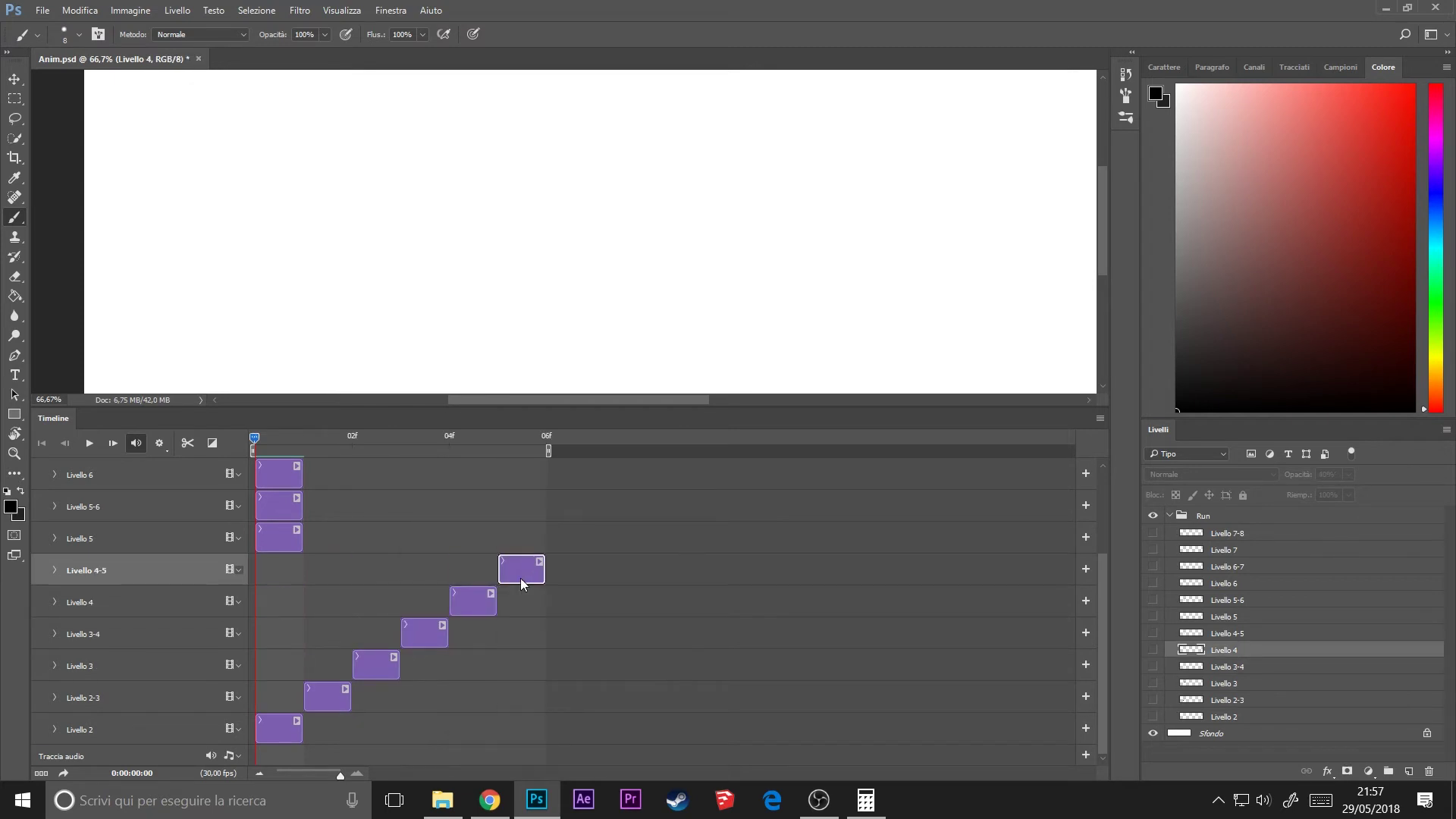
pyautogui.moveTo(279, 538); pyautogui.dragTo(571, 539)
pyautogui.scroll(3, 531, 577)
pyautogui.moveTo(279, 602); pyautogui.dragTo(619, 602)
pyautogui.moveTo(279, 603); pyautogui.dragTo(668, 603)
pyautogui.moveTo(279, 571); pyautogui.dragTo(716, 571)
pyautogui.moveTo(279, 539); pyautogui.dragTo(764, 538)
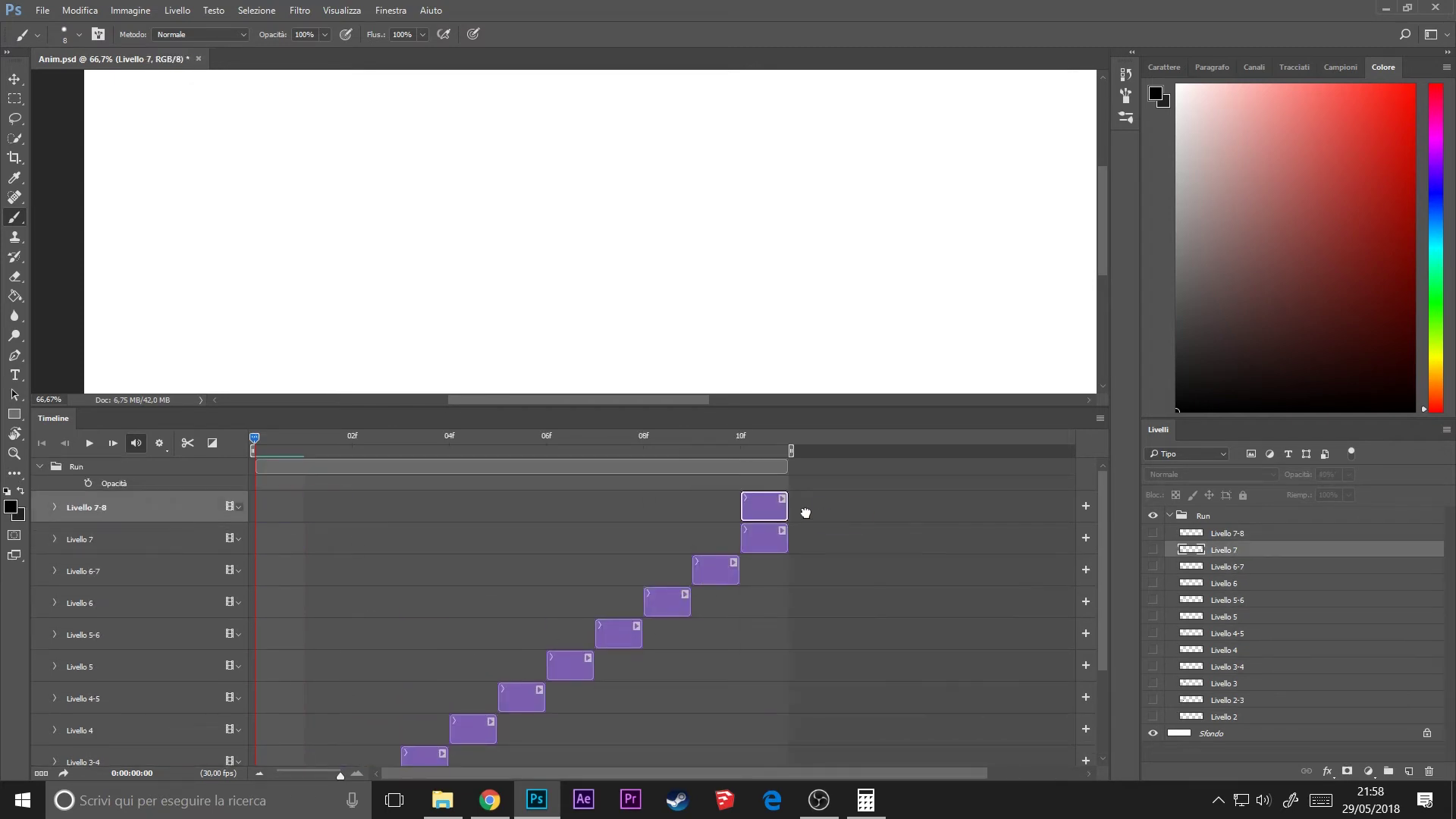
pyautogui.moveTo(279, 507); pyautogui.dragTo(813, 507)
pyautogui.moveTo(238, 410); pyautogui.dragTo(238, 640)
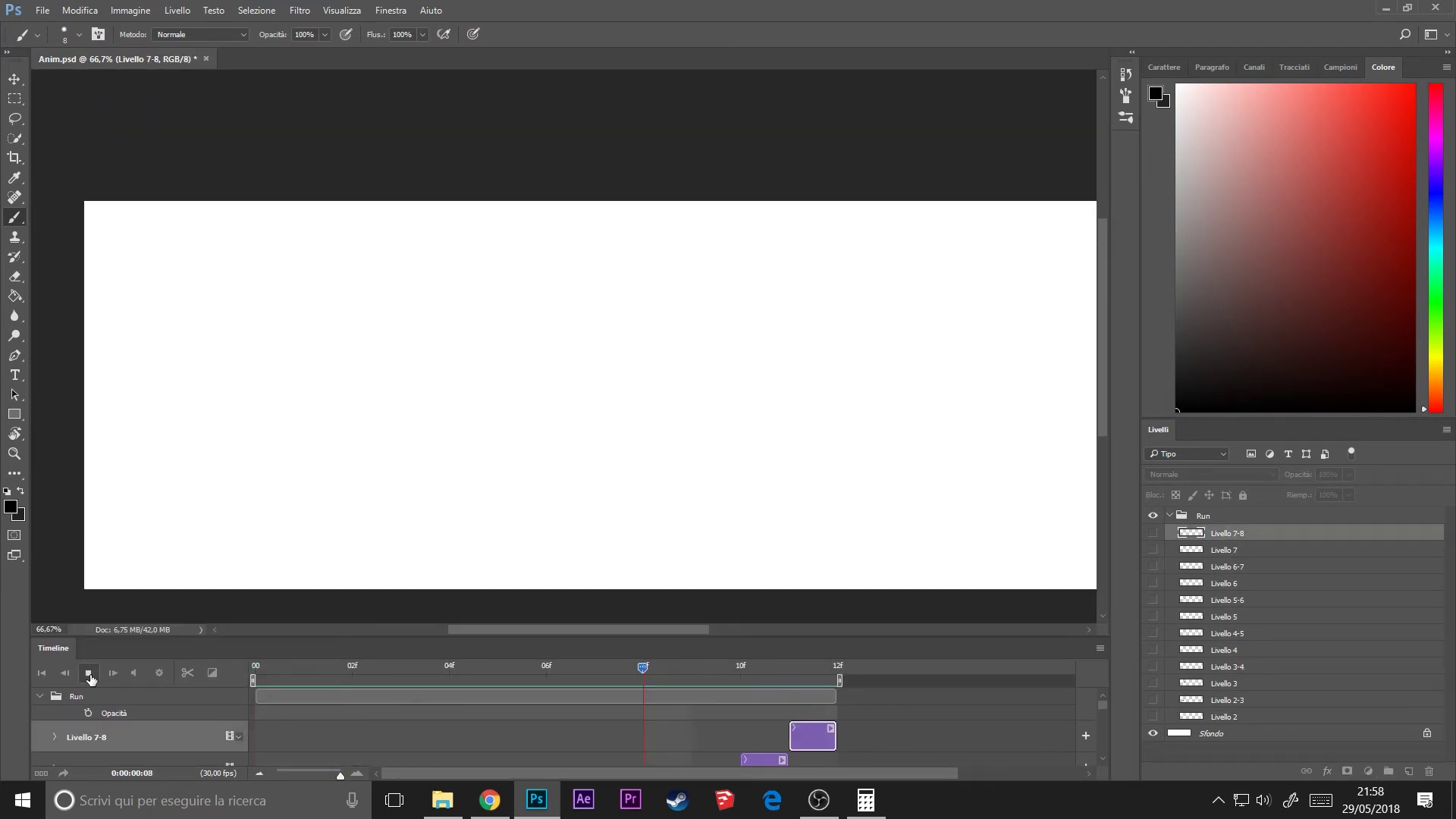
# - Play the staggered run cycle in the Timeline
pyautogui.keyDown('shift'); pyautogui.click(1156, 718); pyautogui.keyUp('shift')
pyautogui.click(1225, 616)
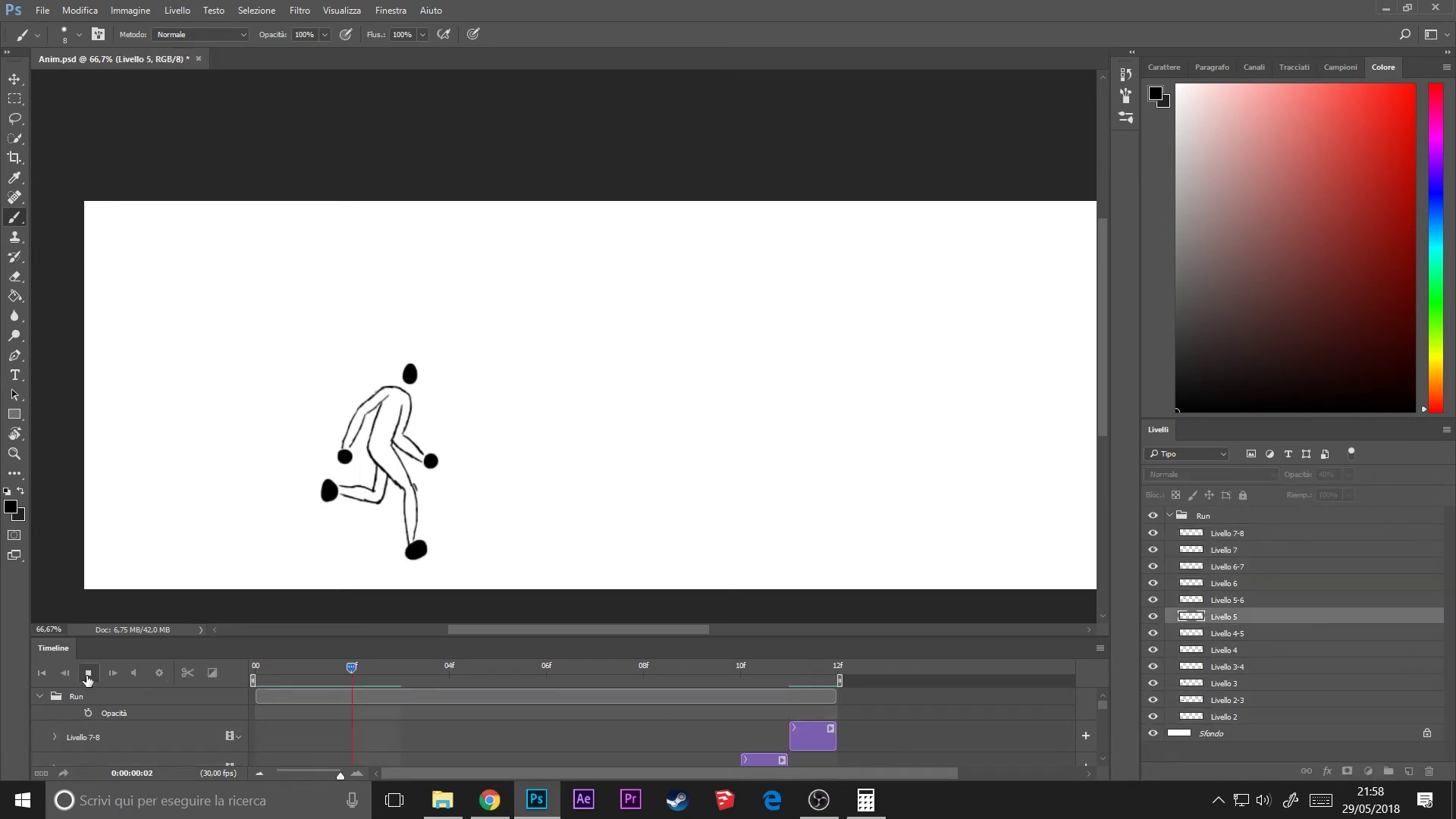
pyautogui.click(159, 673)
pyautogui.click(173, 726)
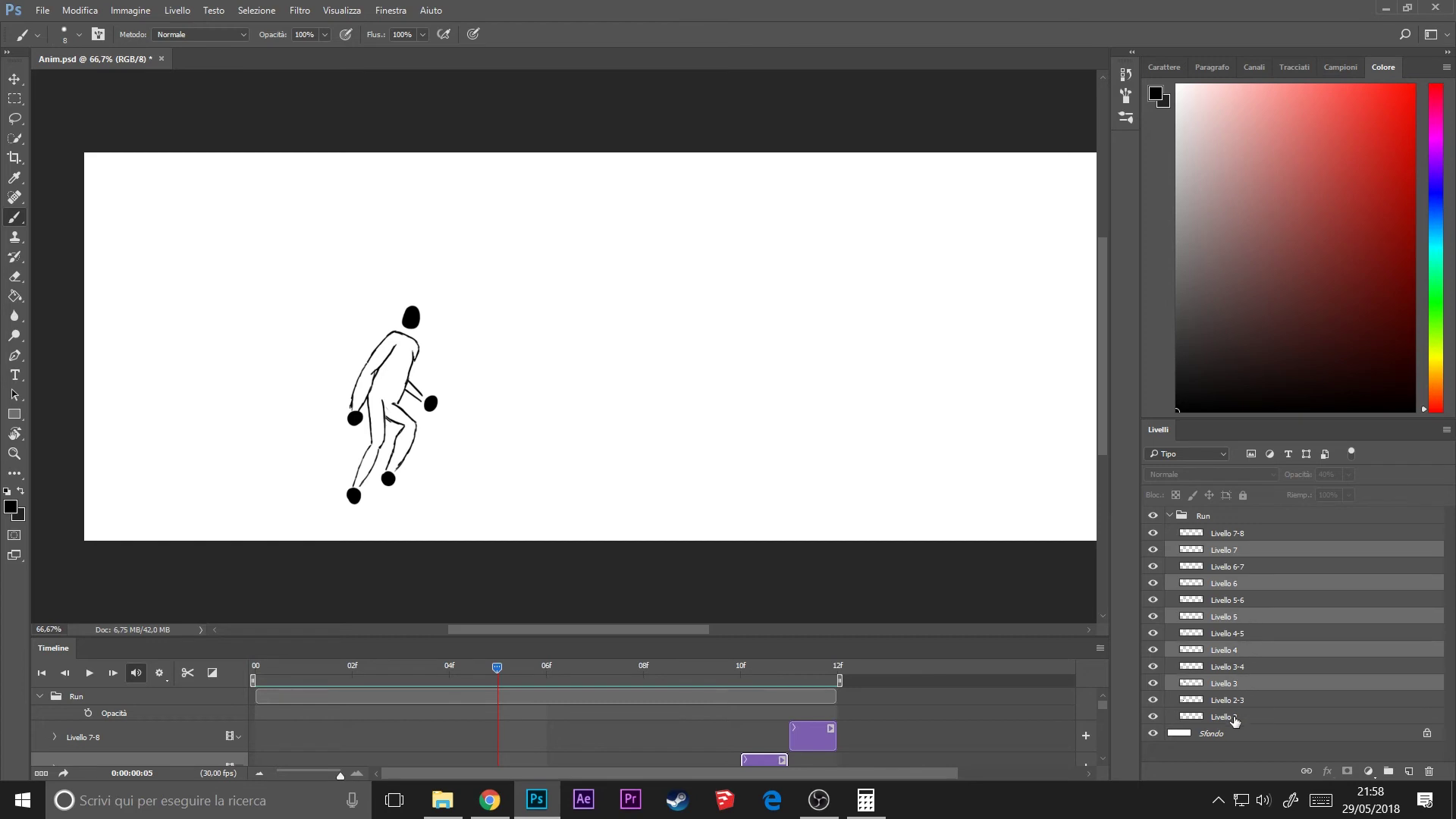
# - Hide the Timeline panel via the Window menu, then show it again
pyautogui.click(342, 10)
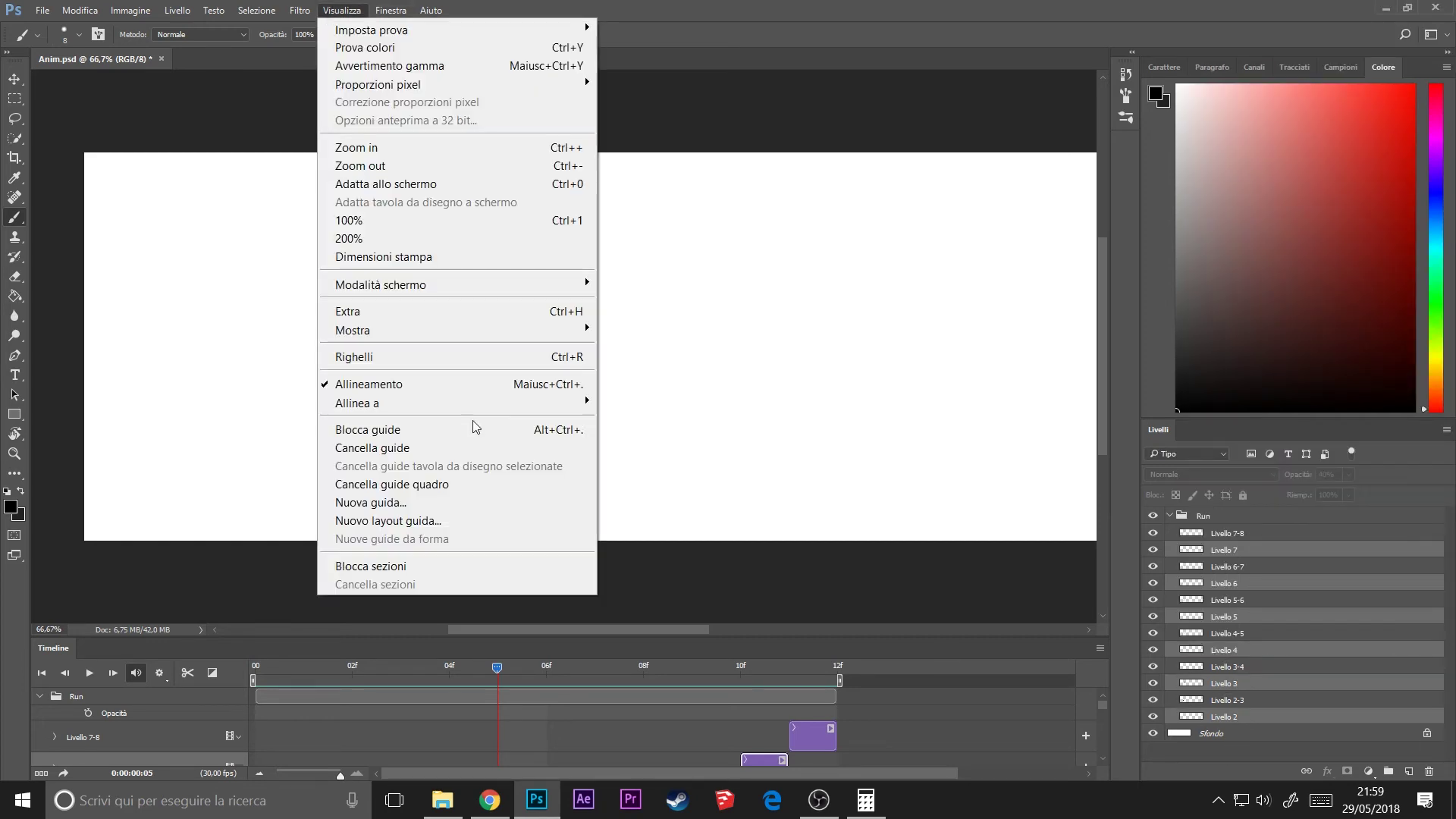
pyautogui.click(410, 596)
pyautogui.click(390, 9)
pyautogui.click(410, 596)
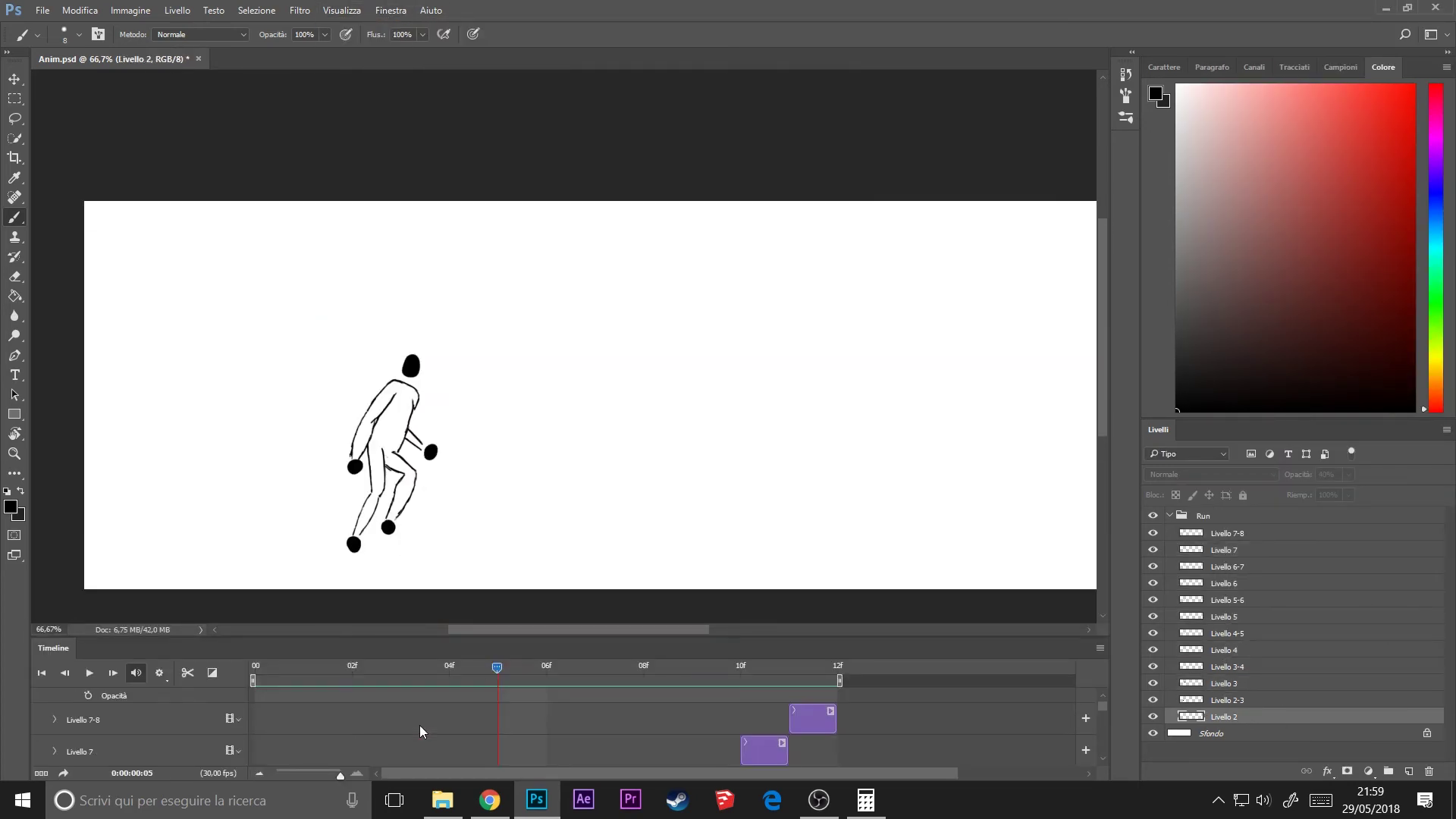
# - Add Livello 7 and another layer to the selection, check their options, then switch to Chrome
pyautogui.keyDown('ctrl'); pyautogui.click(1229, 550); pyautogui.keyUp('ctrl')
pyautogui.rightClick(255, 756)
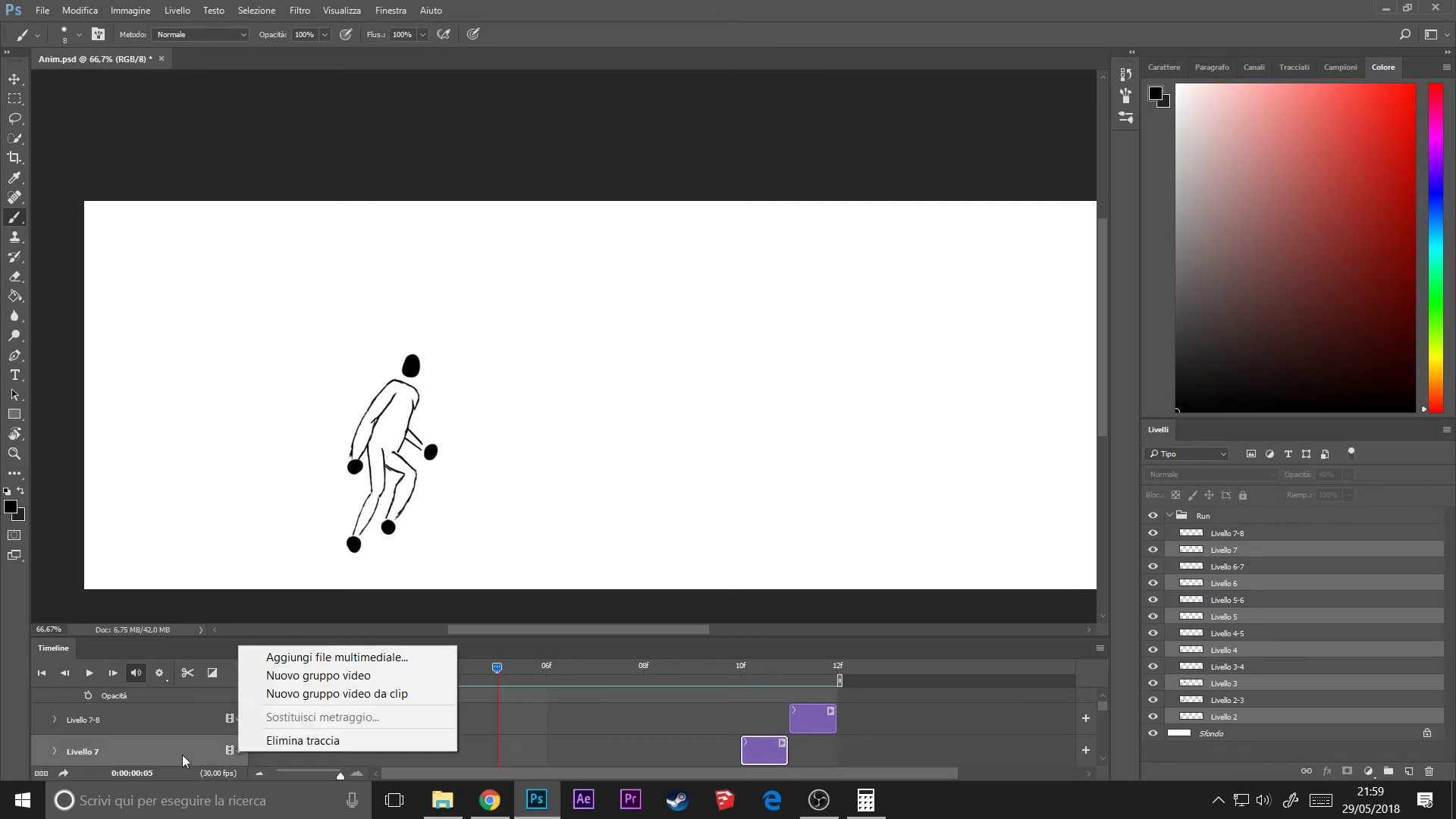
pyautogui.rightClick(1245, 562)
pyautogui.press('Escape')
pyautogui.keyDown('ctrl'); pyautogui.click(1229, 574); pyautogui.keyUp('ctrl')
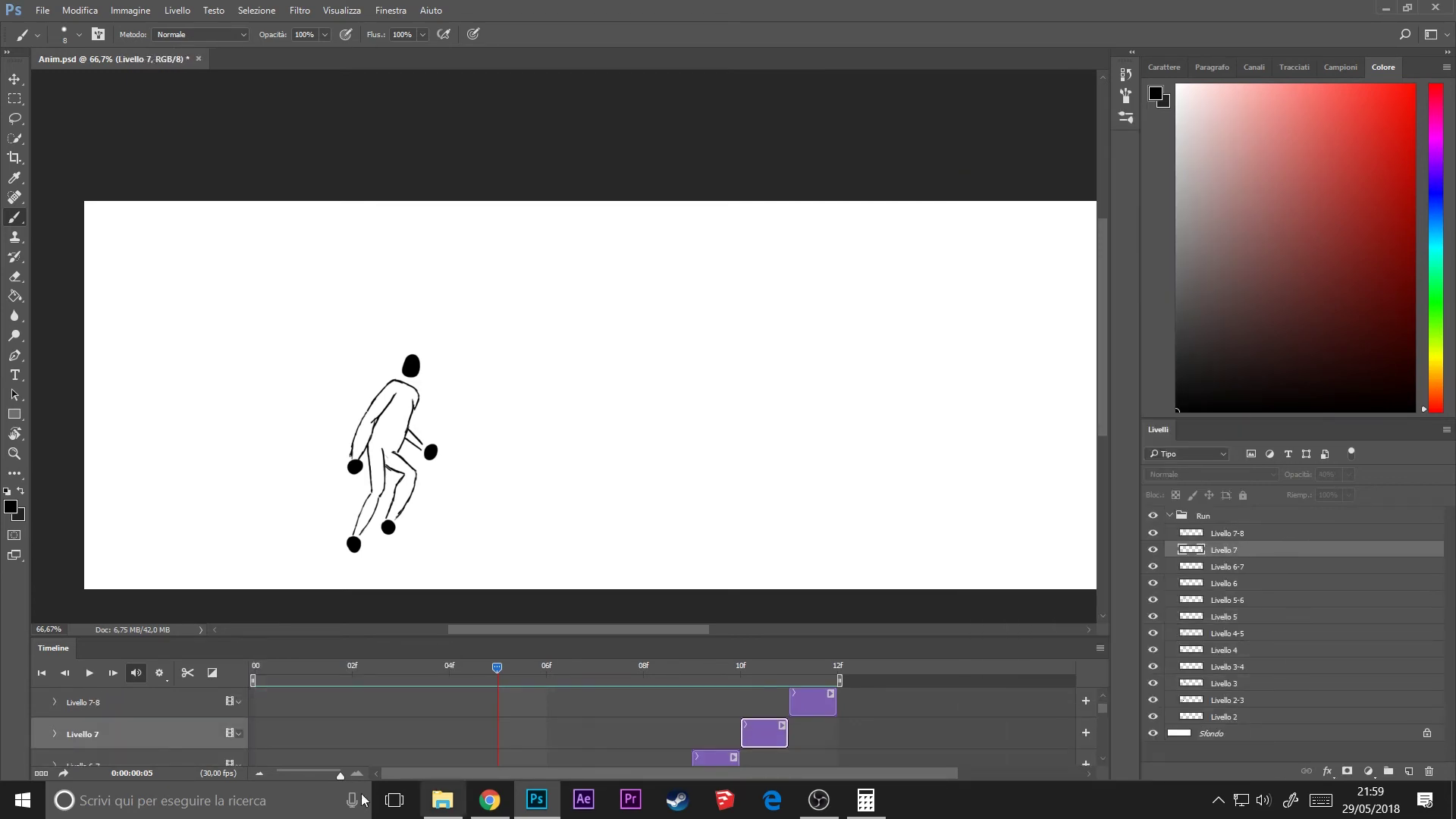
pyautogui.click(489, 801)
# - Search Google for 'timeline photoshop not let me edit' and open the Adobe forum thread
pyautogui.write('timeline photoshop not let me edit')
pyautogui.press('Return')
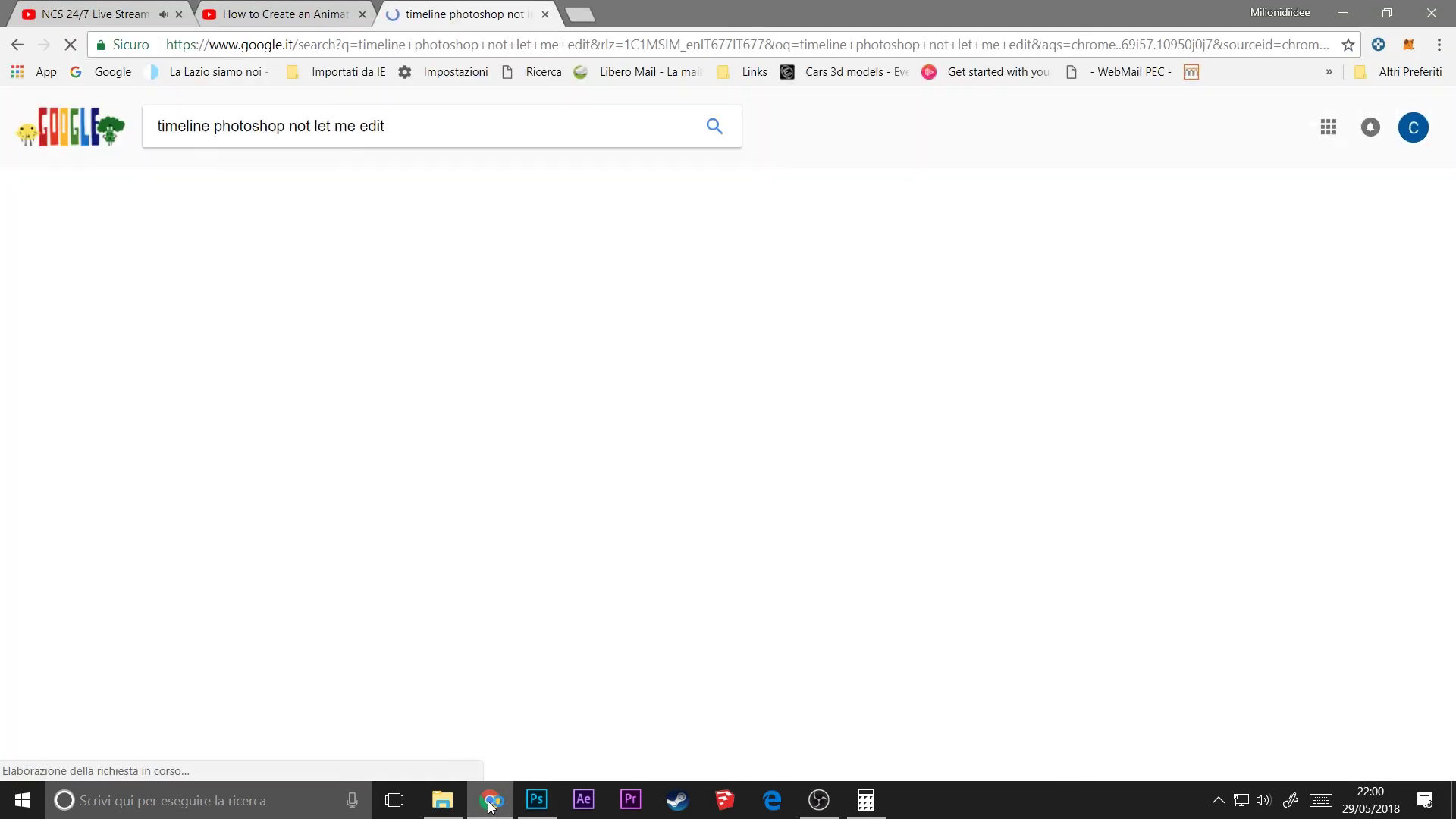
pyautogui.click(379, 263)
# - Check the Timeline tab's options in Photoshop, then read and highlight the forum answer
pyautogui.click(537, 800)
pyautogui.rightClick(353, 650)
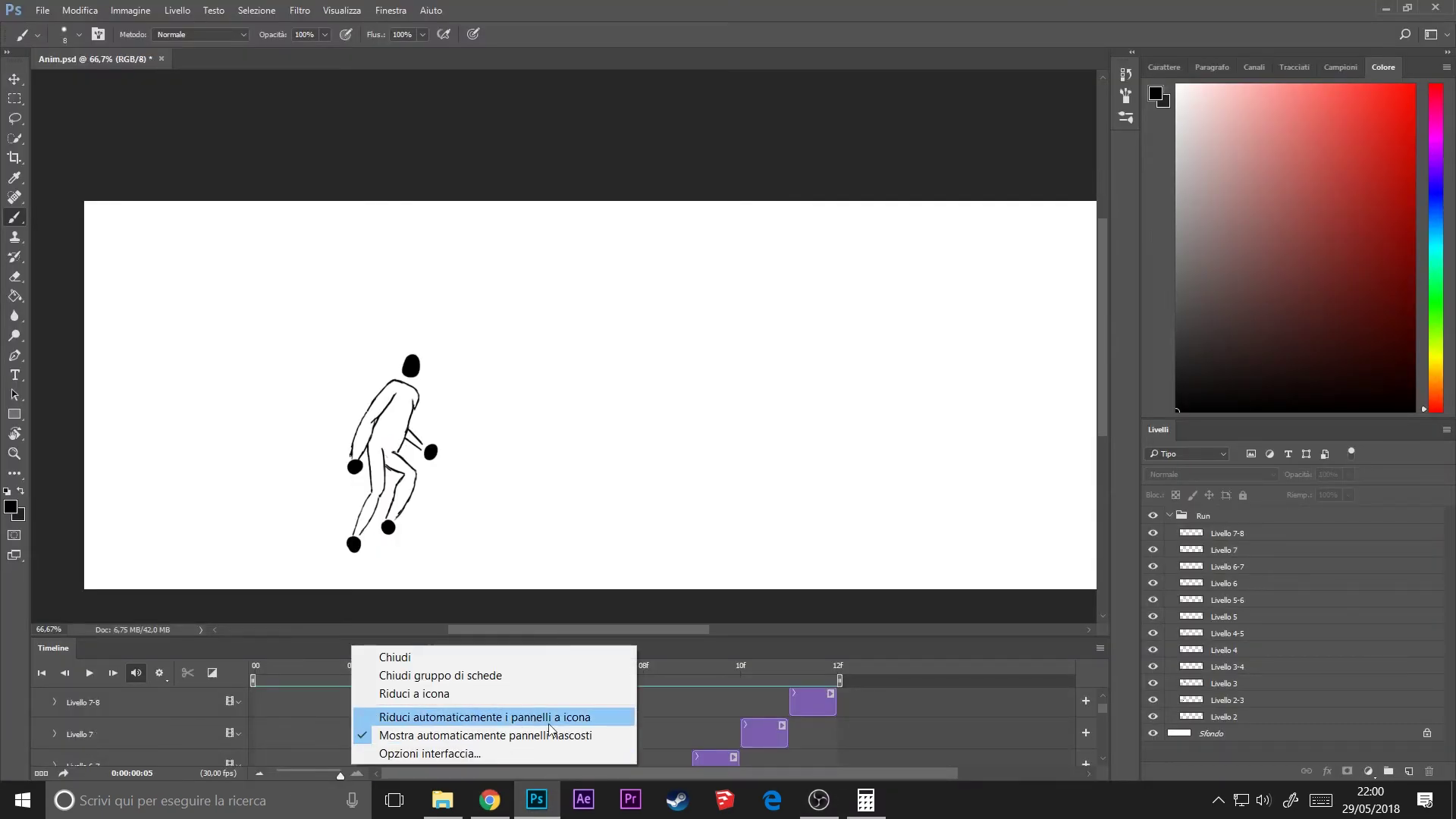
pyautogui.click(489, 800)
pyautogui.scroll(-5, 531, 379)
pyautogui.moveTo(497, 485); pyautogui.dragTo(986, 487)
# - Open Adobe's 'Edit video and animation layers' help page from the results, then return to Photoshop
pyautogui.hotkey('alt', 'Left')
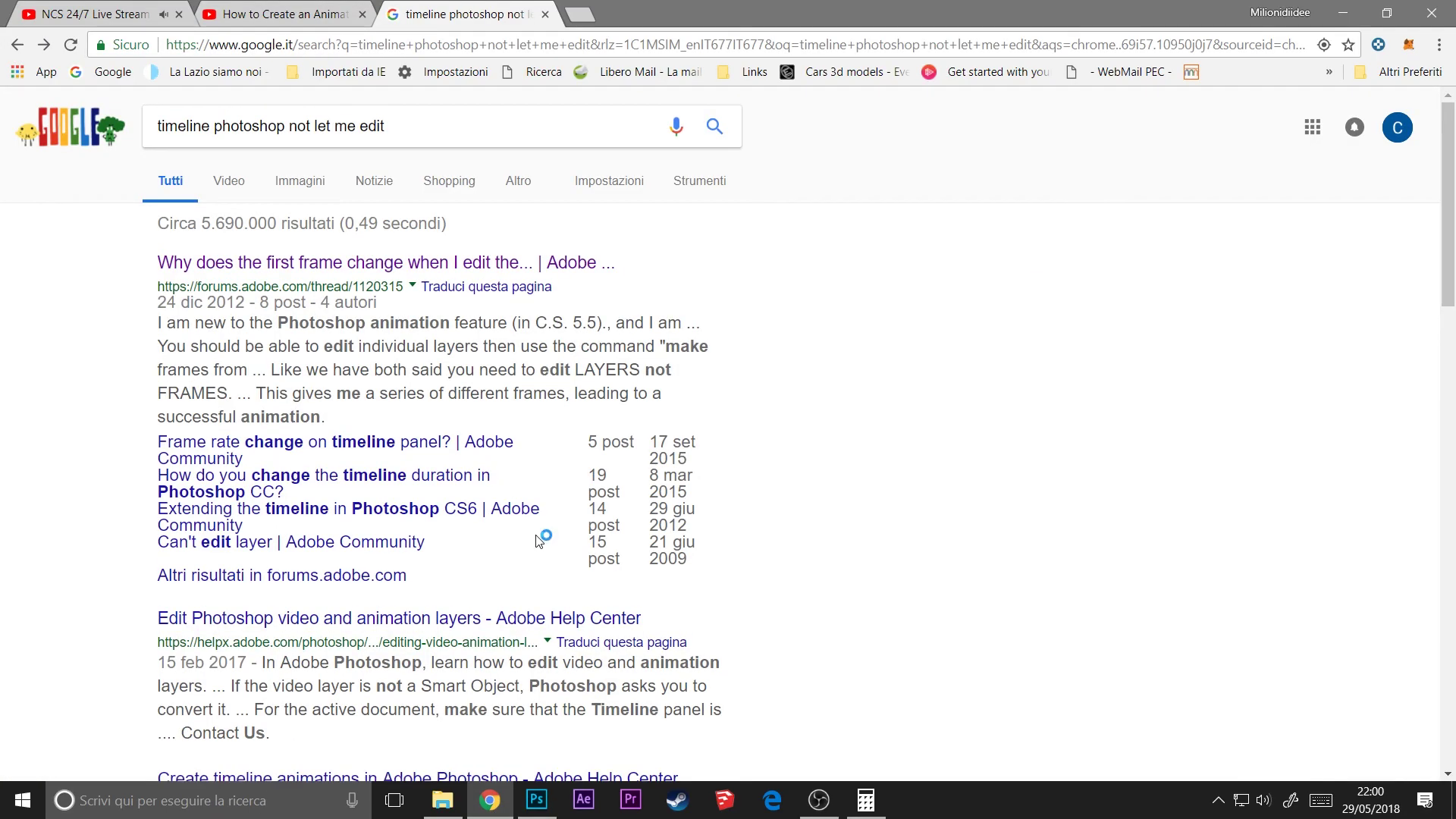
pyautogui.click(357, 618)
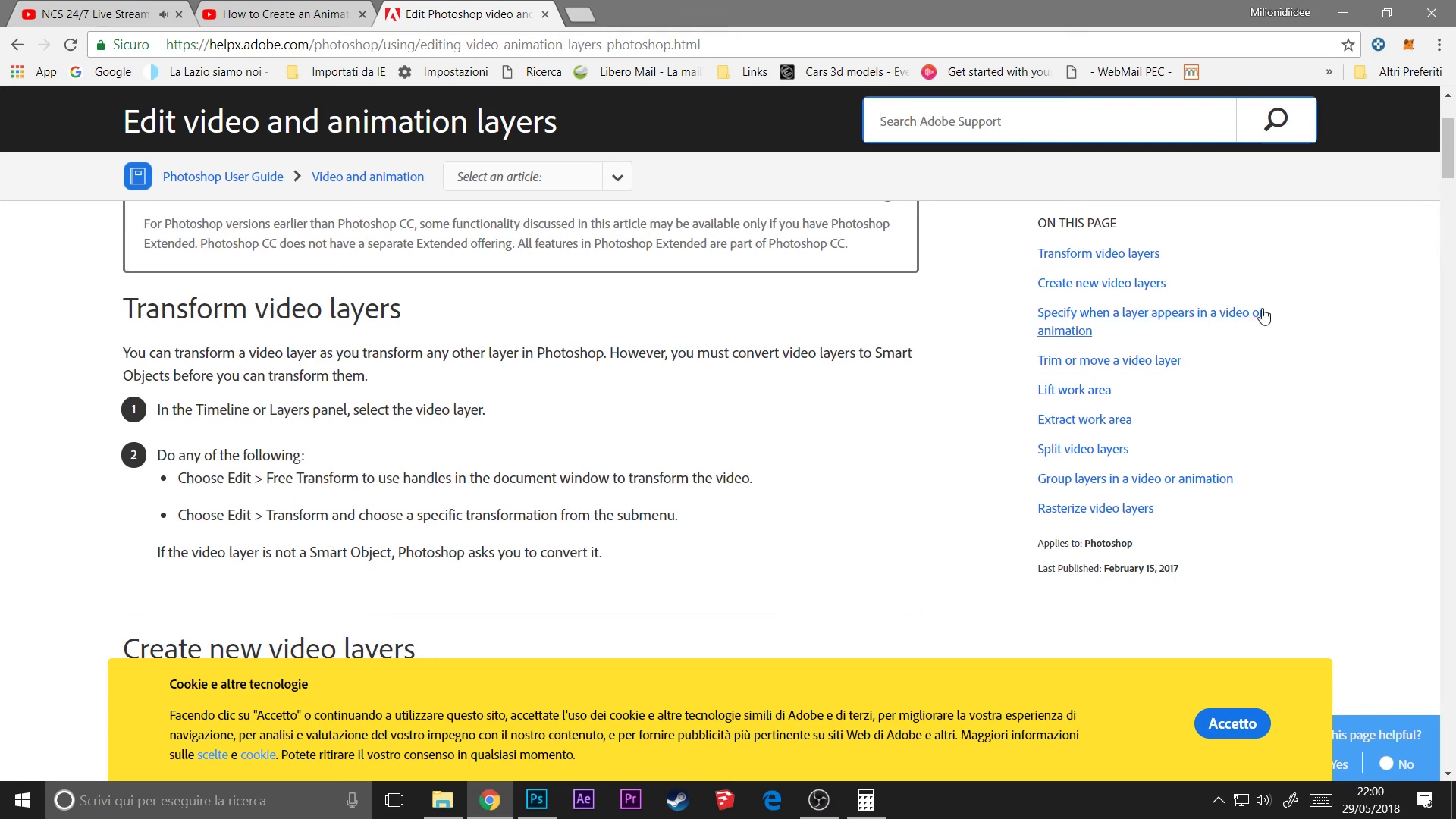
pyautogui.hotkey('alt', 'Tab')
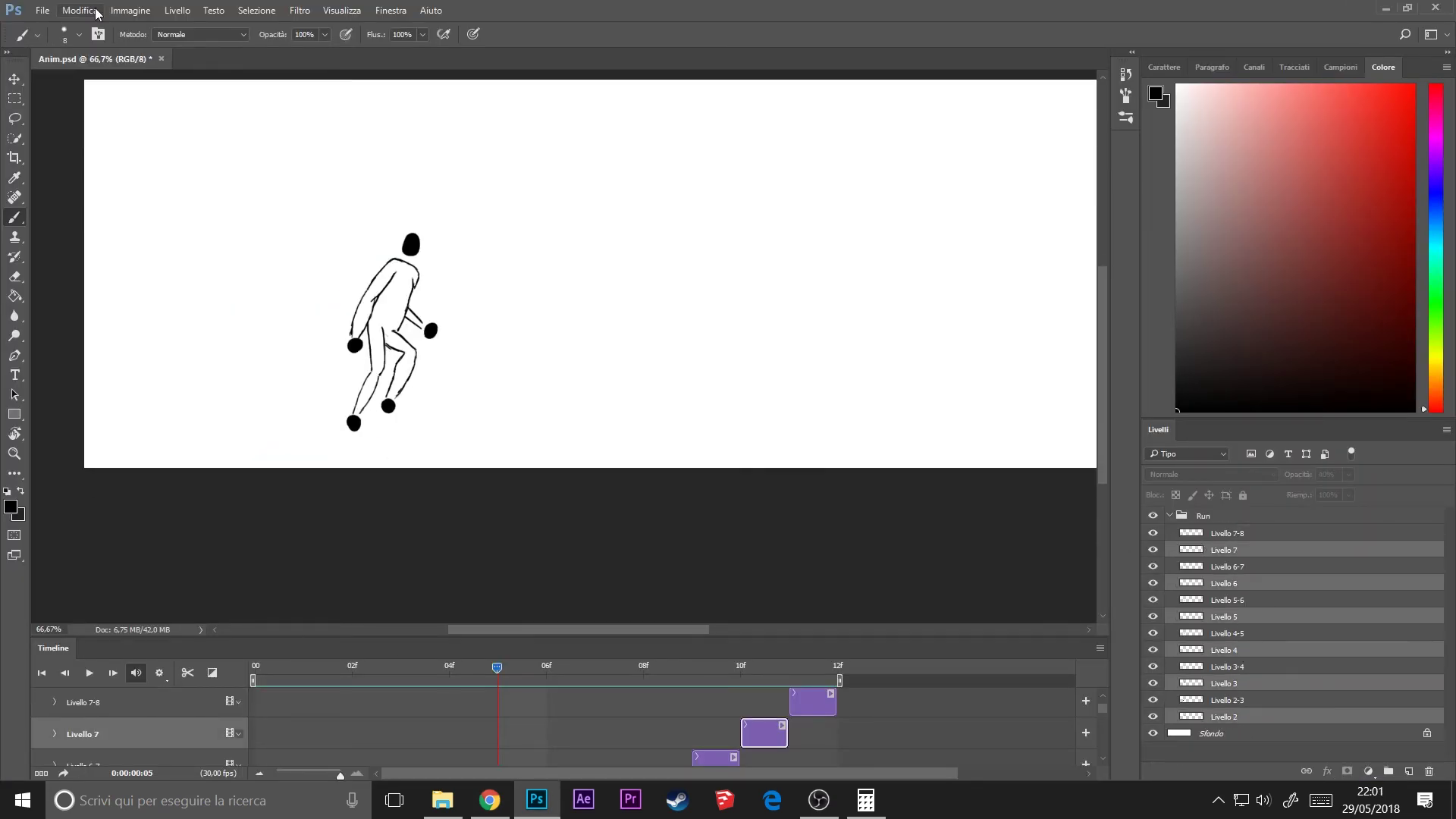
# - Browse the Edit menu's transform and preference entries without choosing any
pyautogui.click(80, 9)
pyautogui.click(194, 413)
pyautogui.click(79, 10)
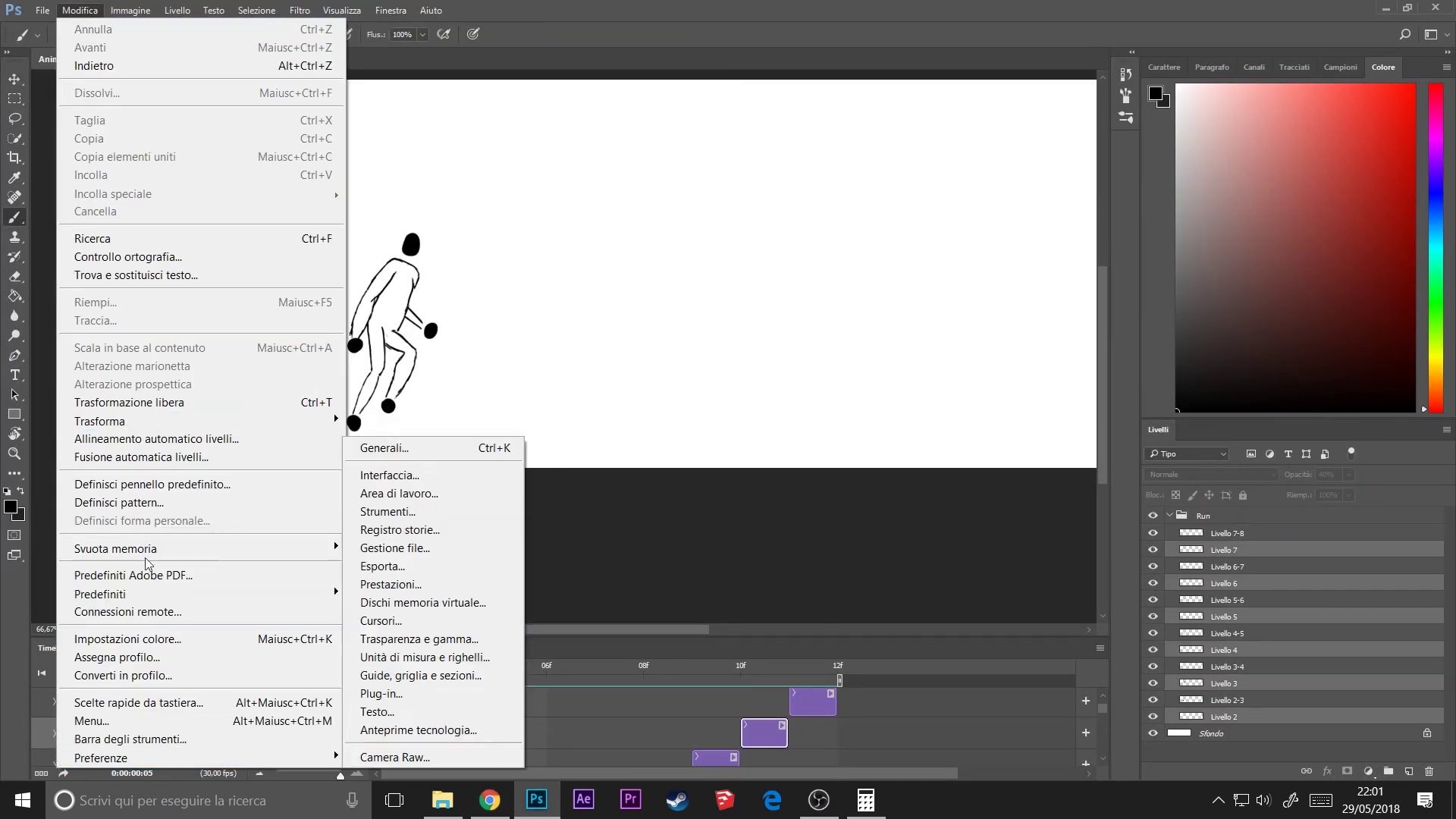
pyautogui.click(479, 498)
# - Delete the timeline, create a new video timeline, and play then stop the run cycle
pyautogui.click(1101, 648)
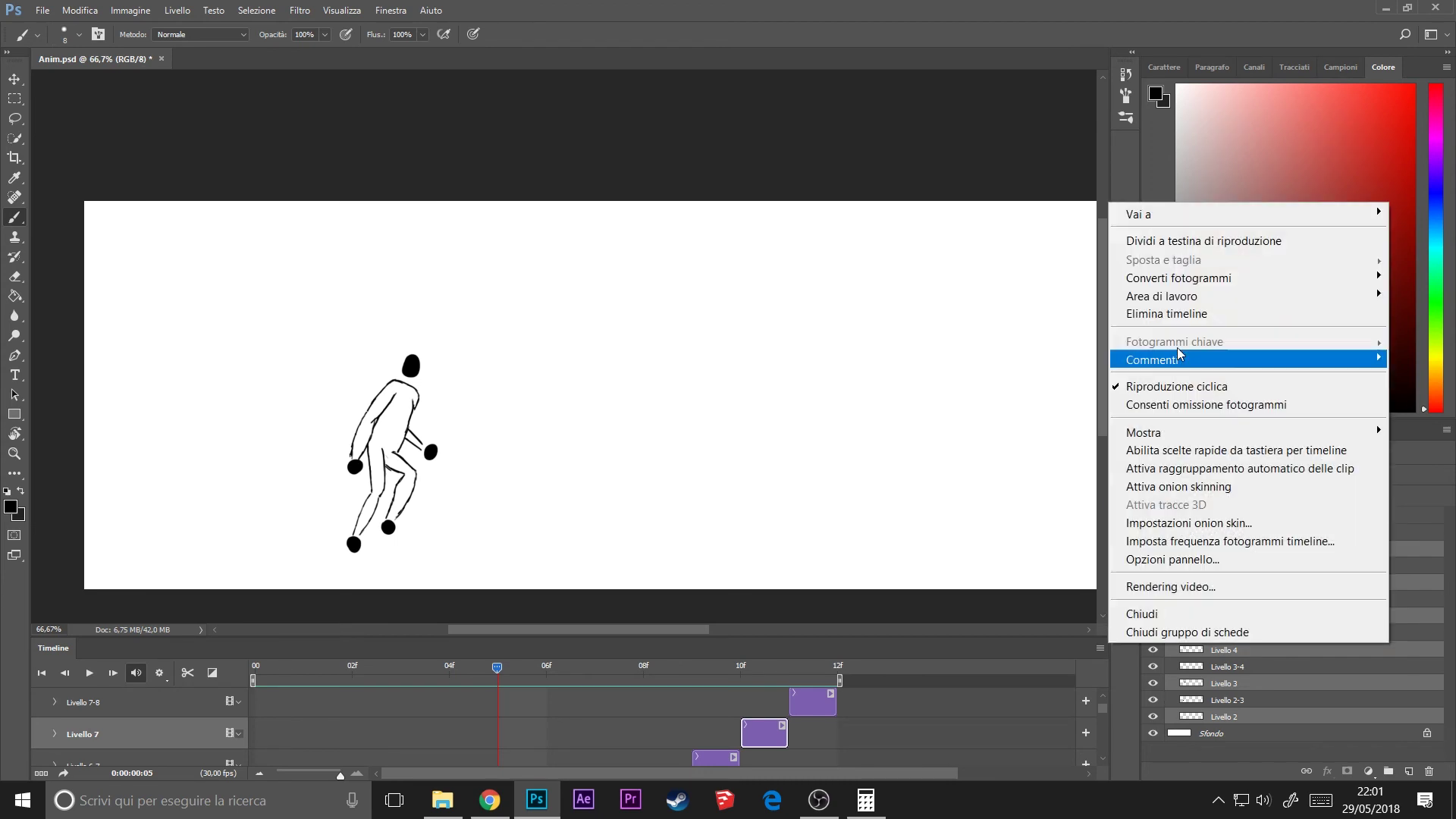
pyautogui.click(1230, 311)
pyautogui.click(562, 727)
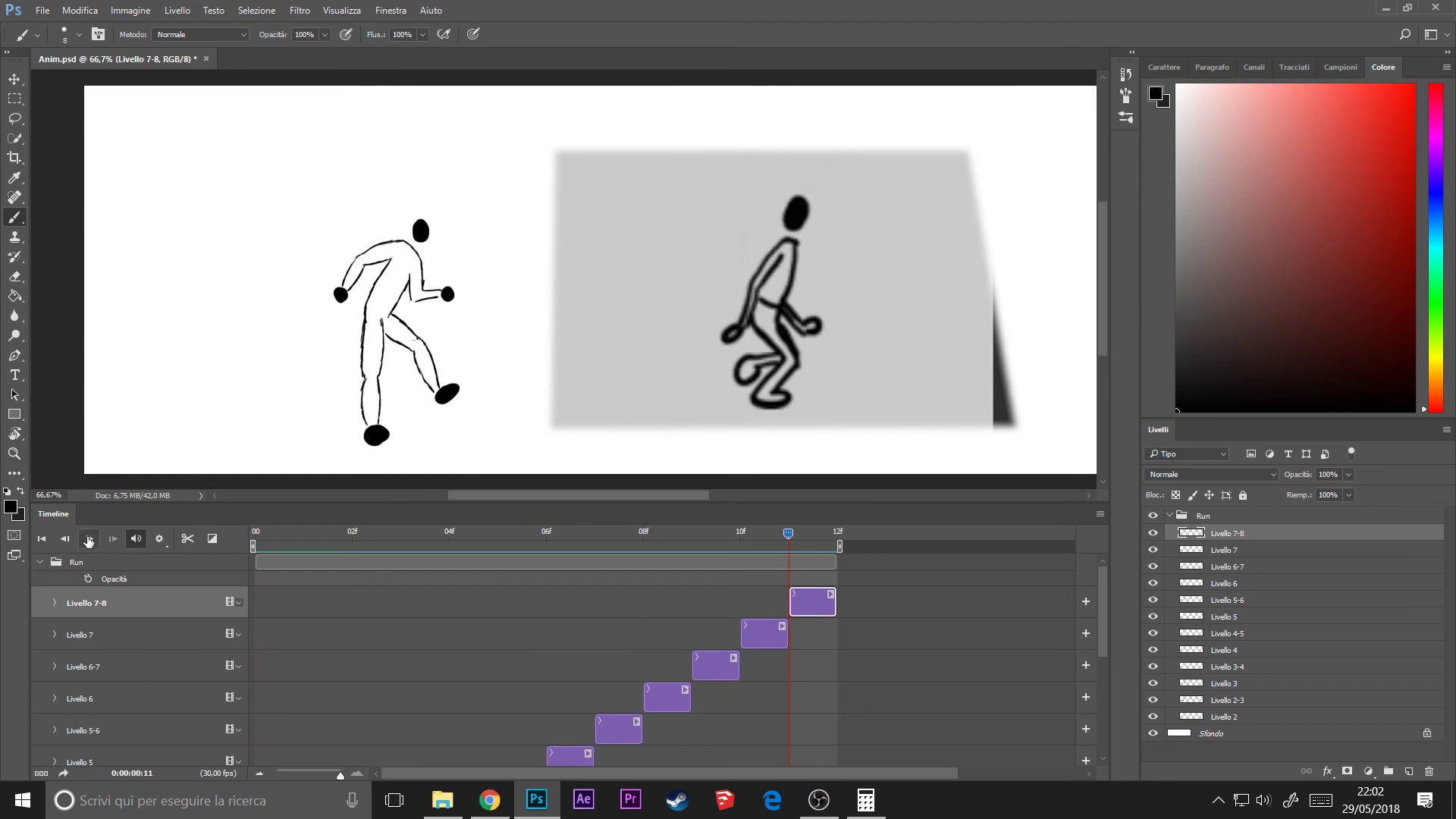
pyautogui.click(88, 540)
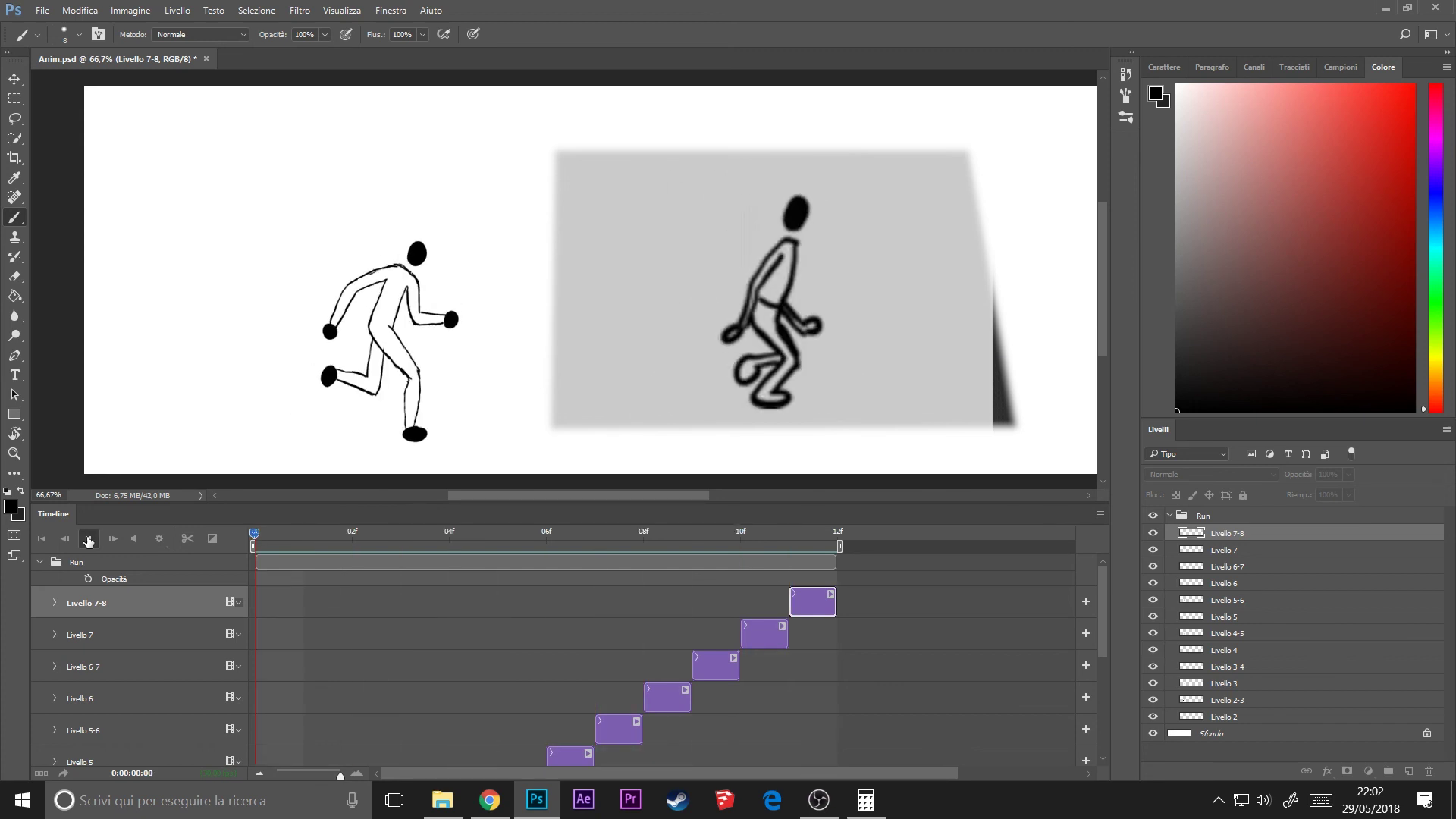
pyautogui.click(88, 540)
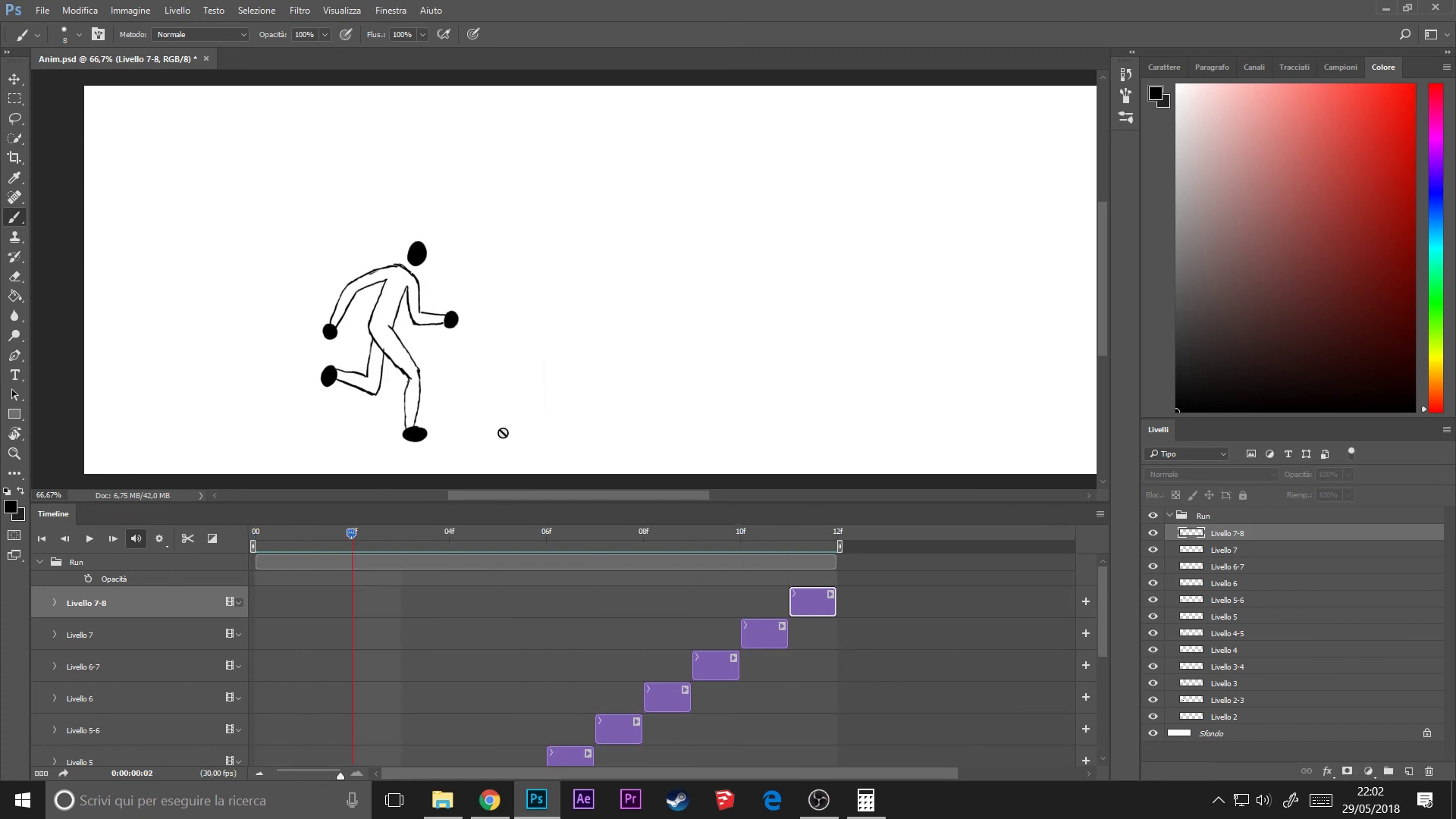